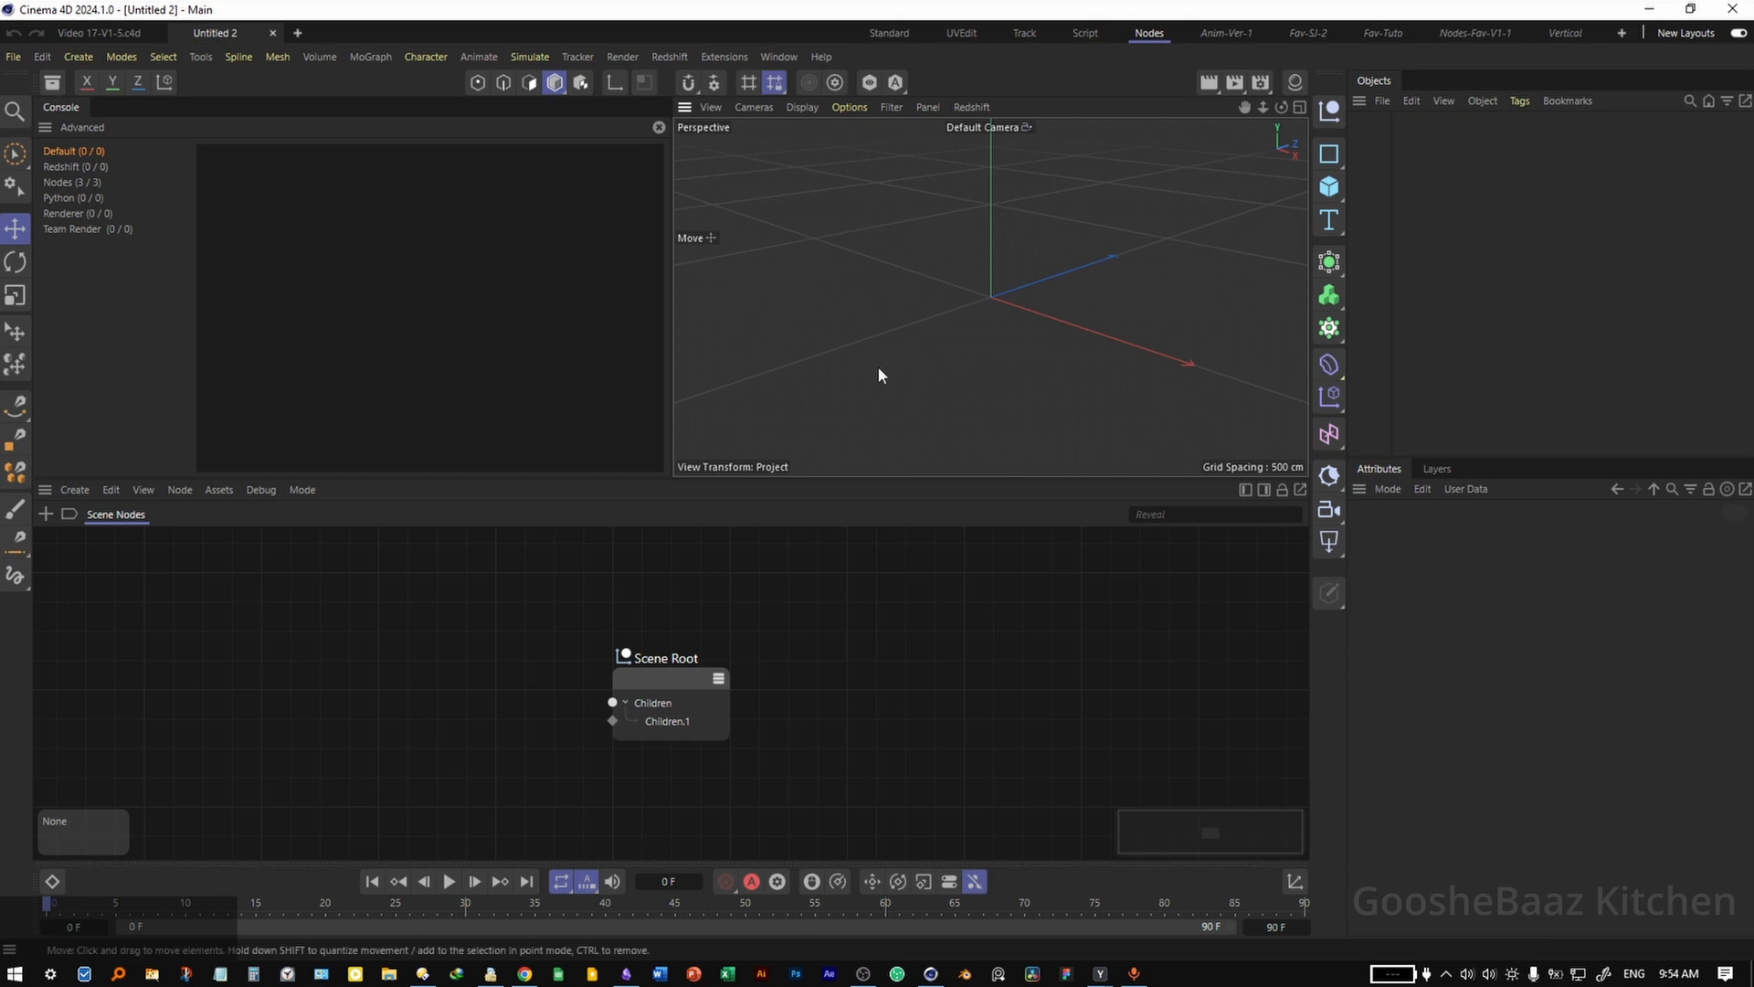
Switch to the Nodes-Fav-V1-1 layout and add a Geo Mesh Cylinder node to the scene graph
click(1472, 33)
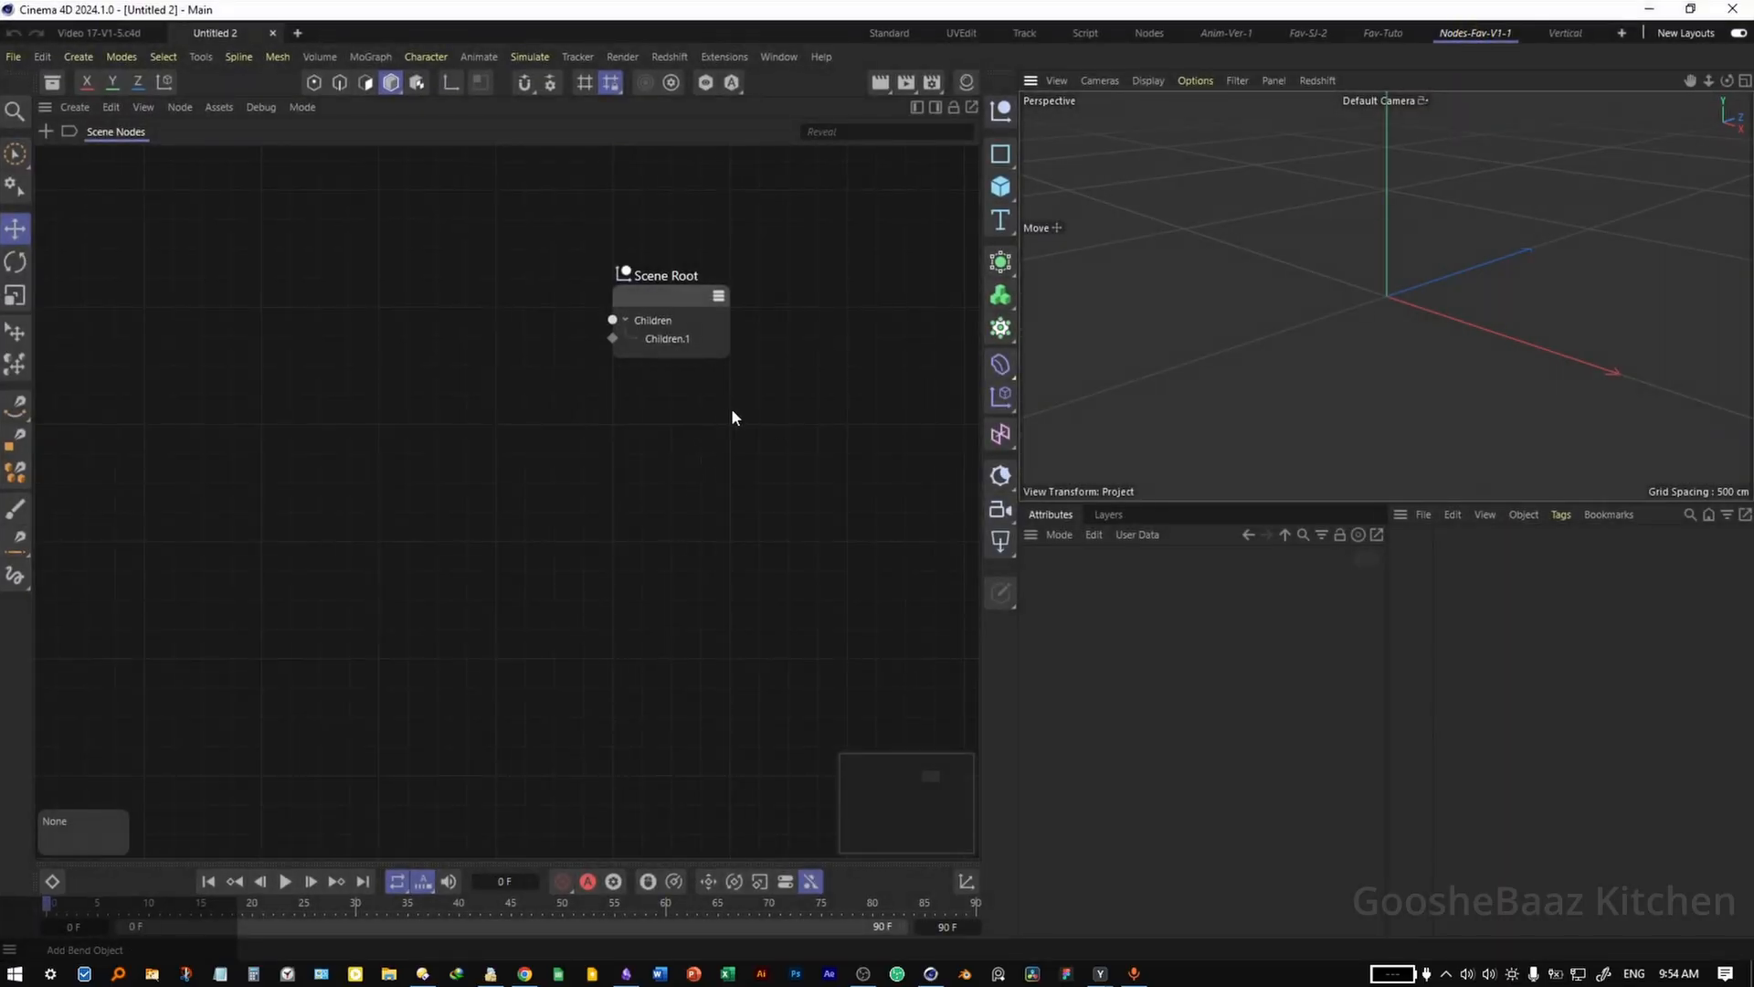
double_click(677, 509)
text(cyl)
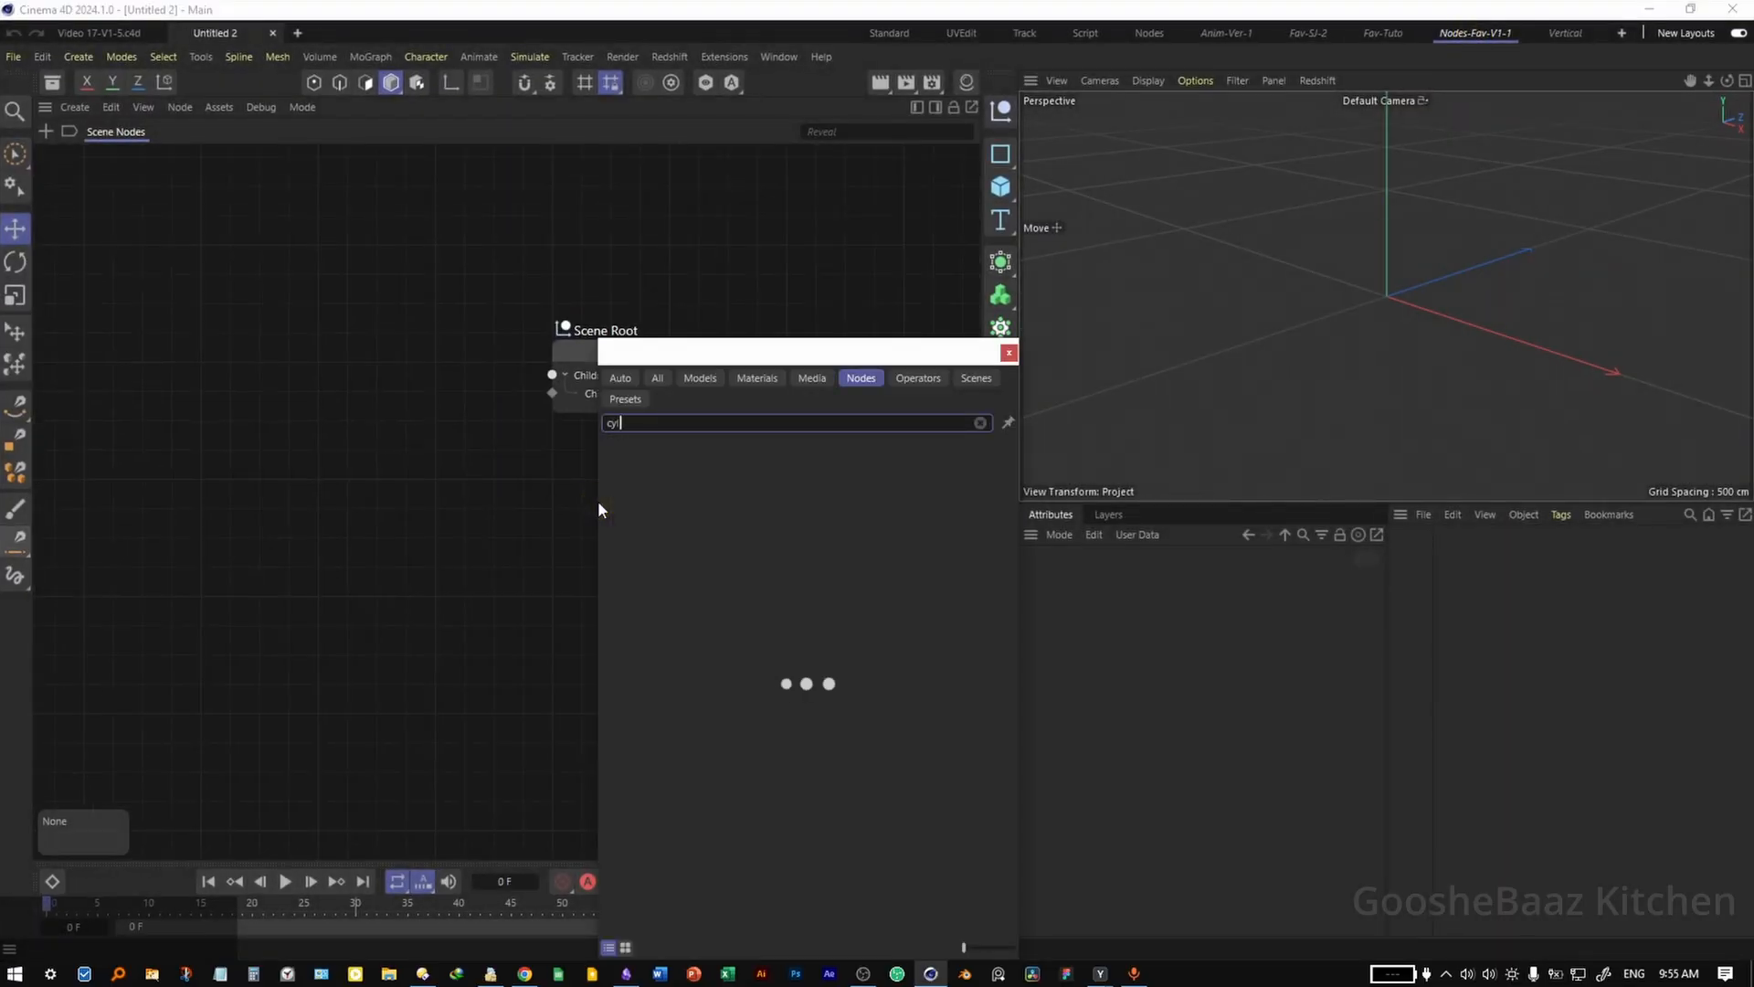
text(inder)
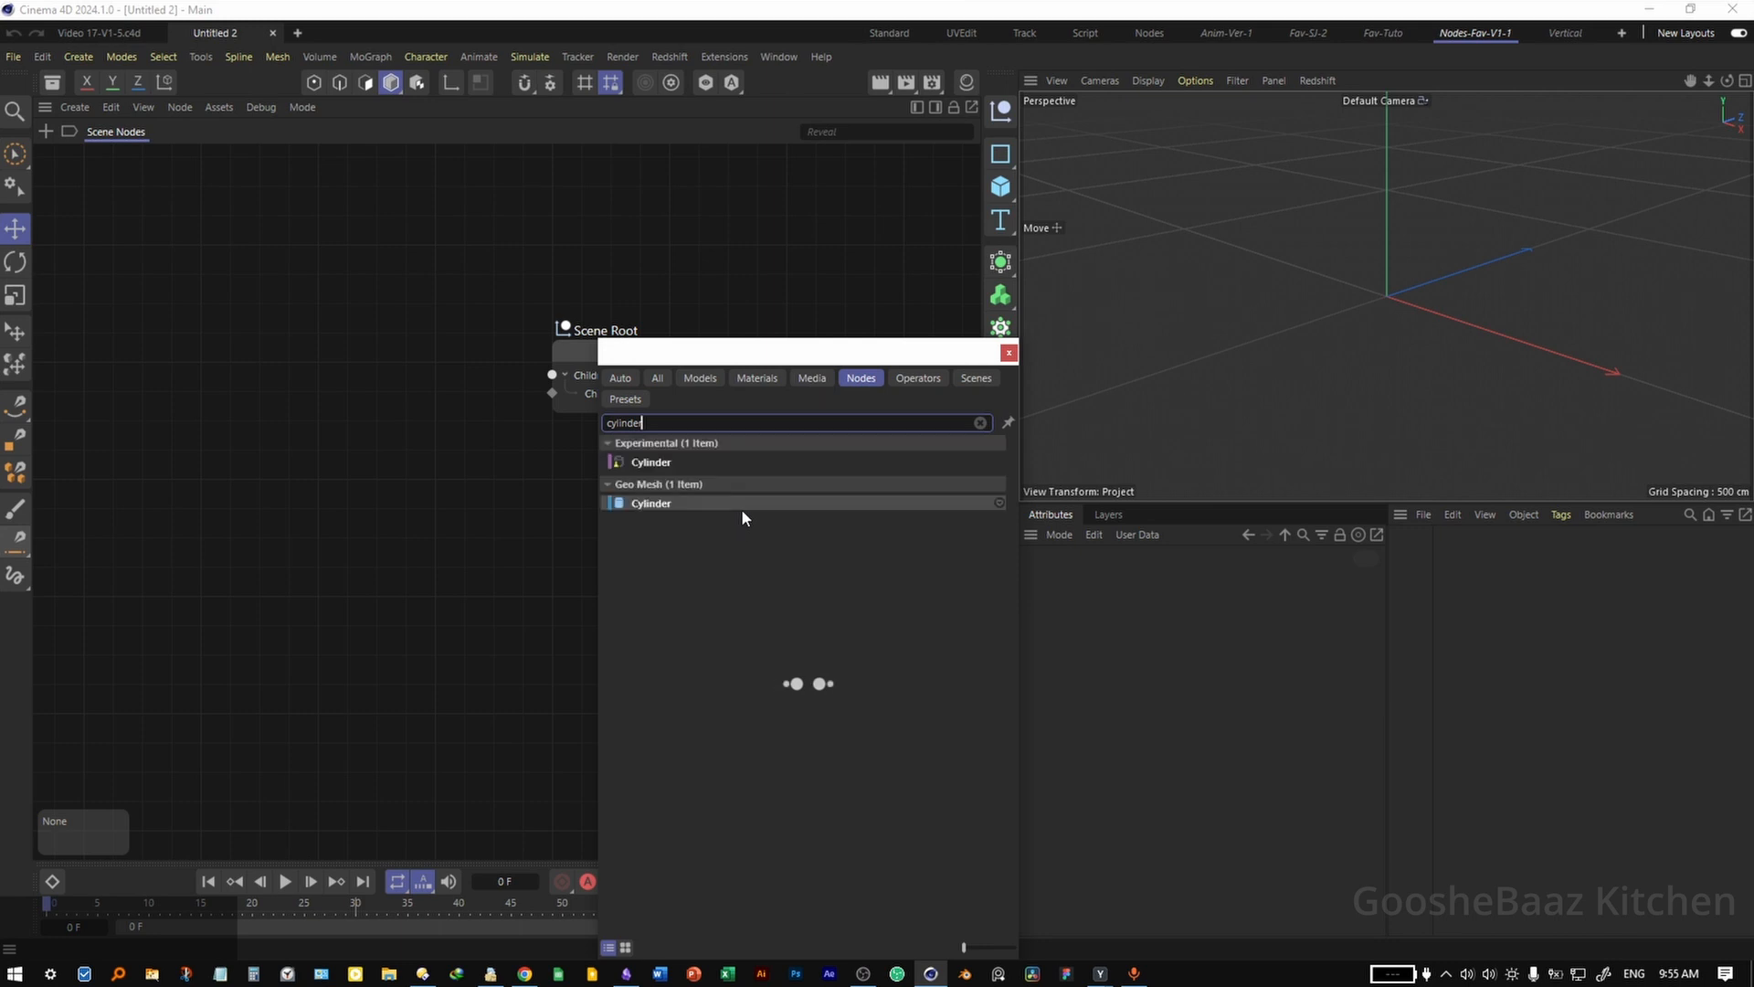
double_click(699, 502)
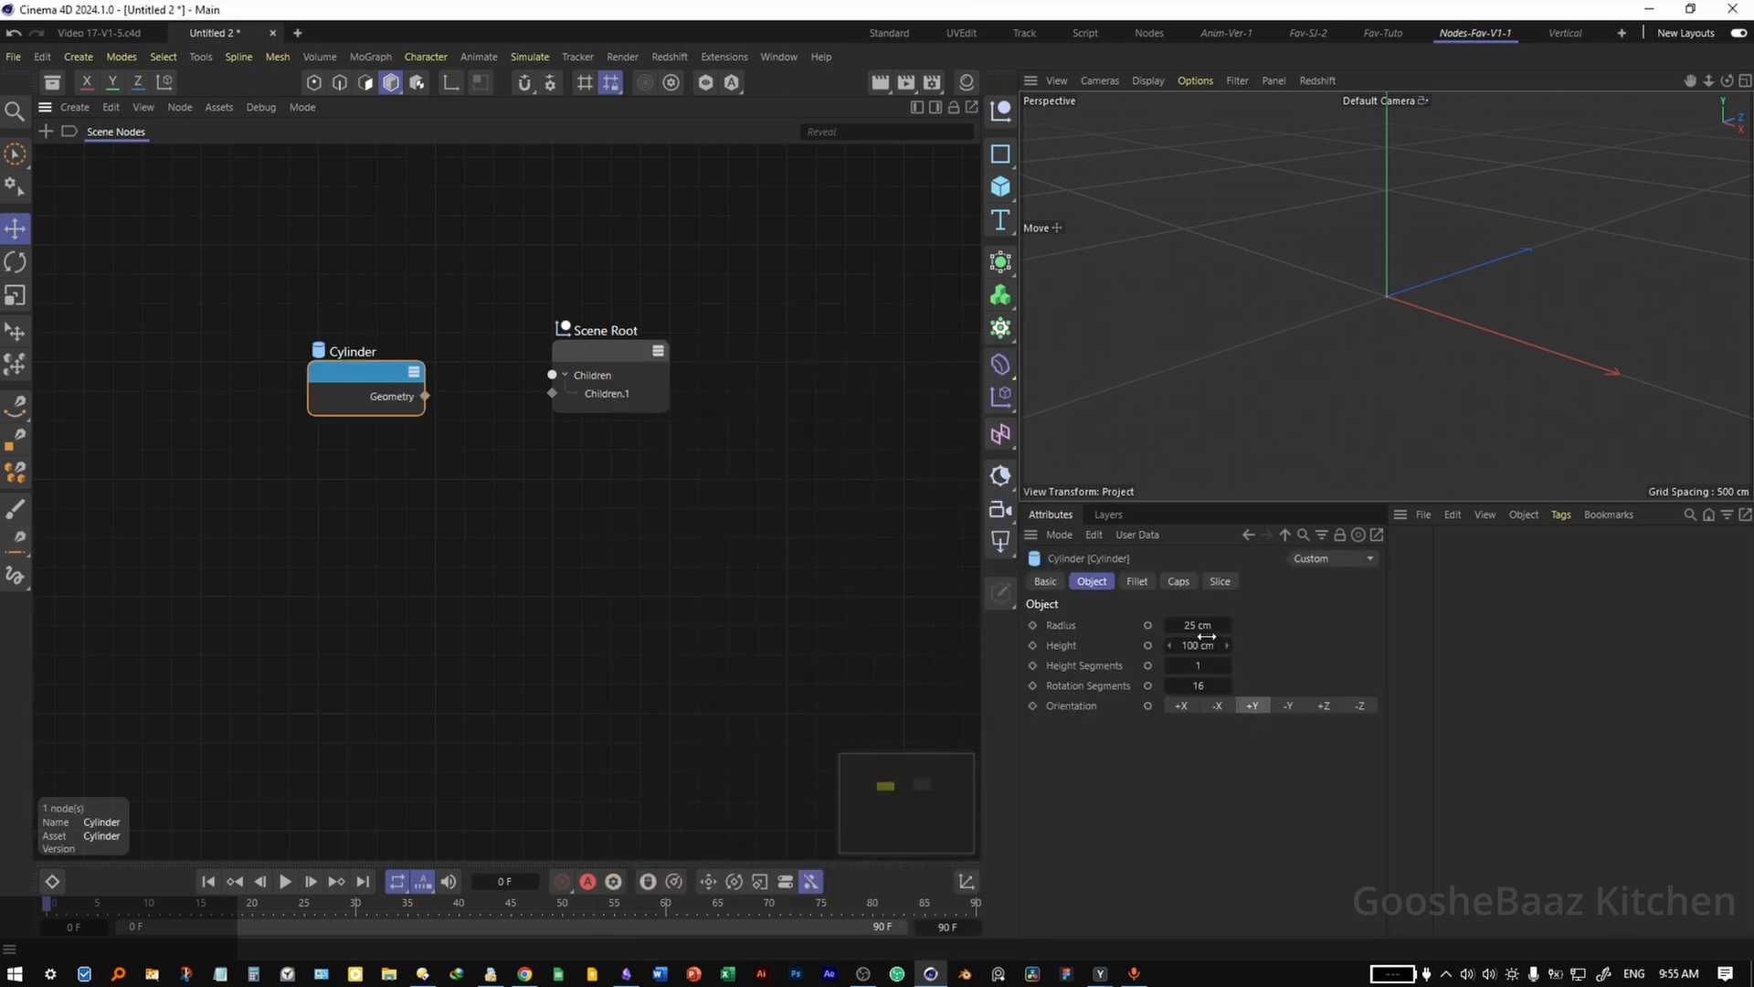
Set the Cylinder's radius to 1.1 cm, height to 12 cm and rotation segments to 24
click(1199, 625)
text(1.1)
key(Return)
click(1204, 642)
text(12)
key(Return)
click(1203, 687)
text(2)
text(4)
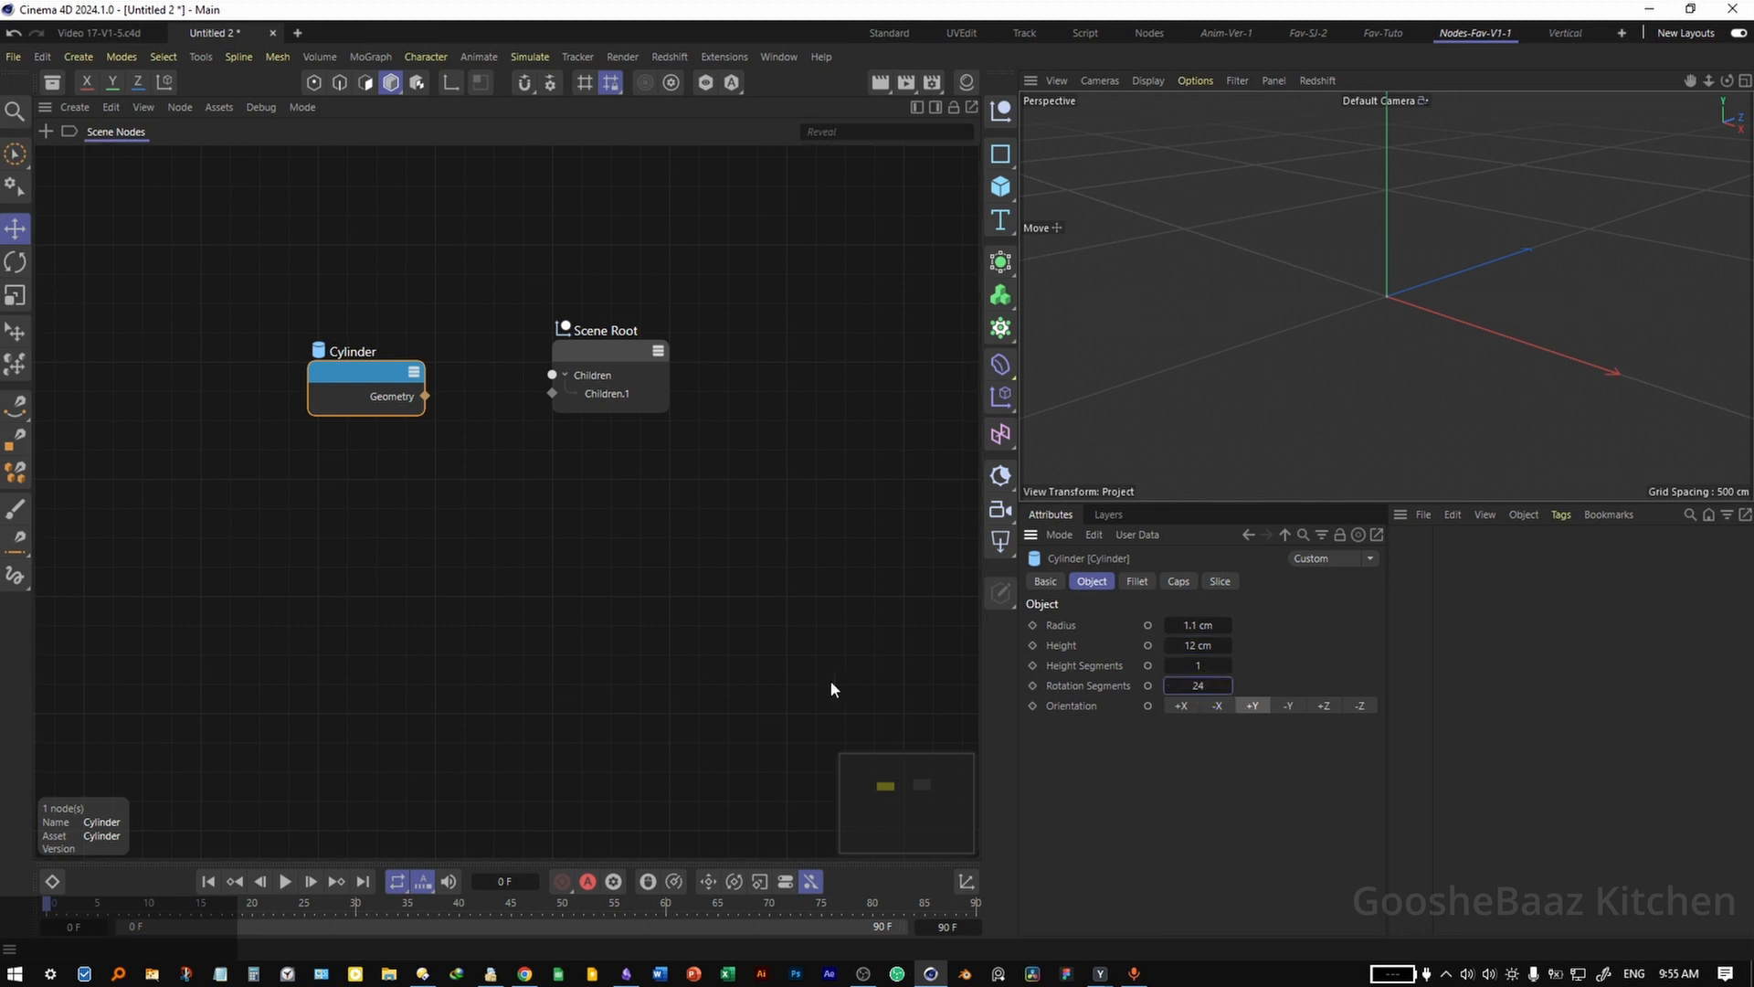
click(832, 685)
Add a Geometry Axis node beside the Cylinder node and connect the Cylinder's geometry to its Geometry input
drag(373, 373, 293, 344)
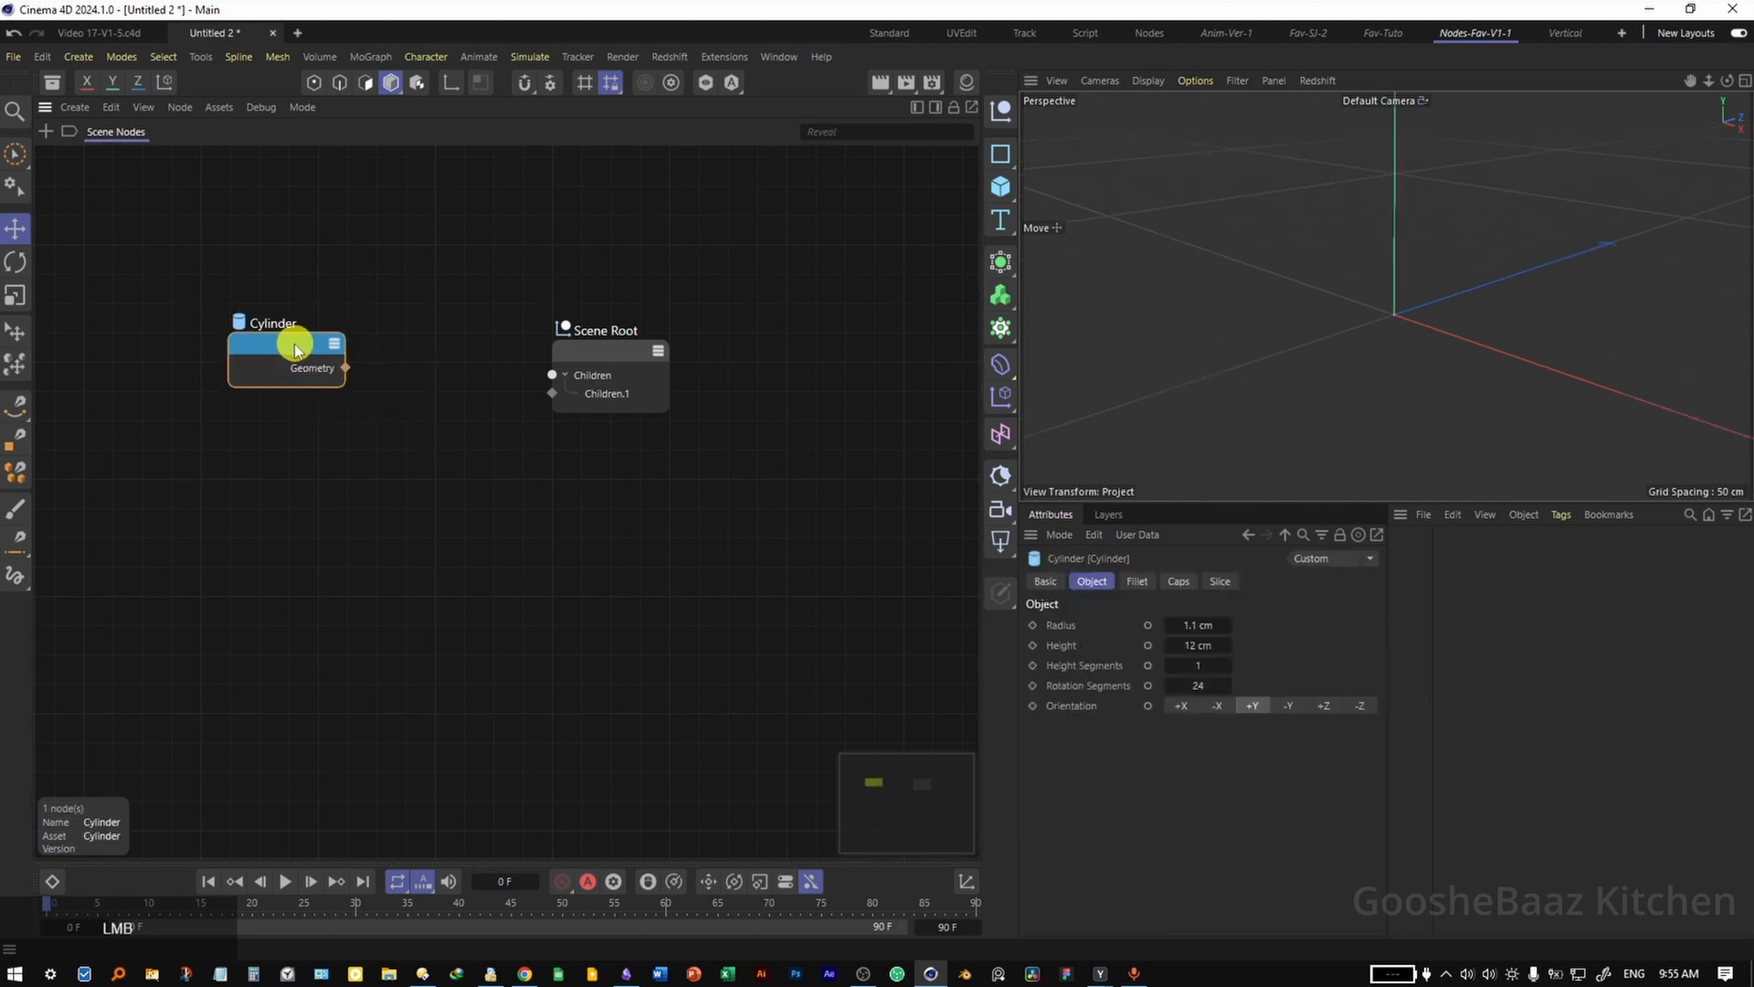
double_click(405, 441)
text(axis)
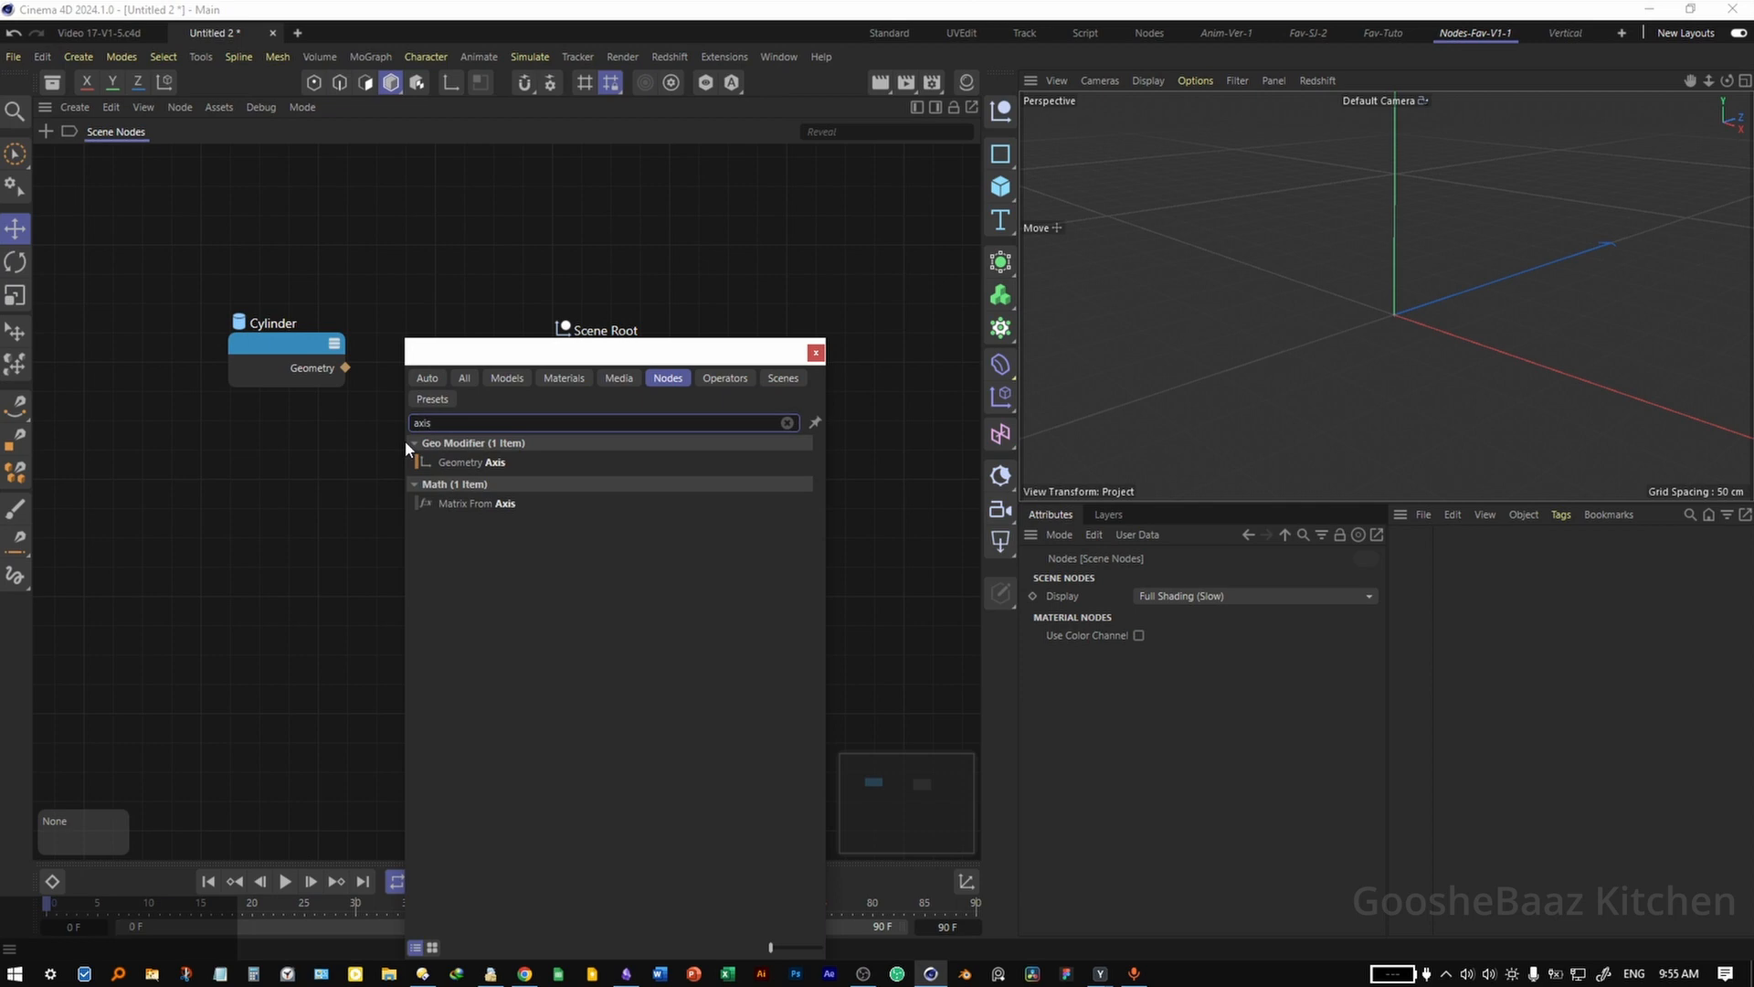
drag(488, 465, 442, 264)
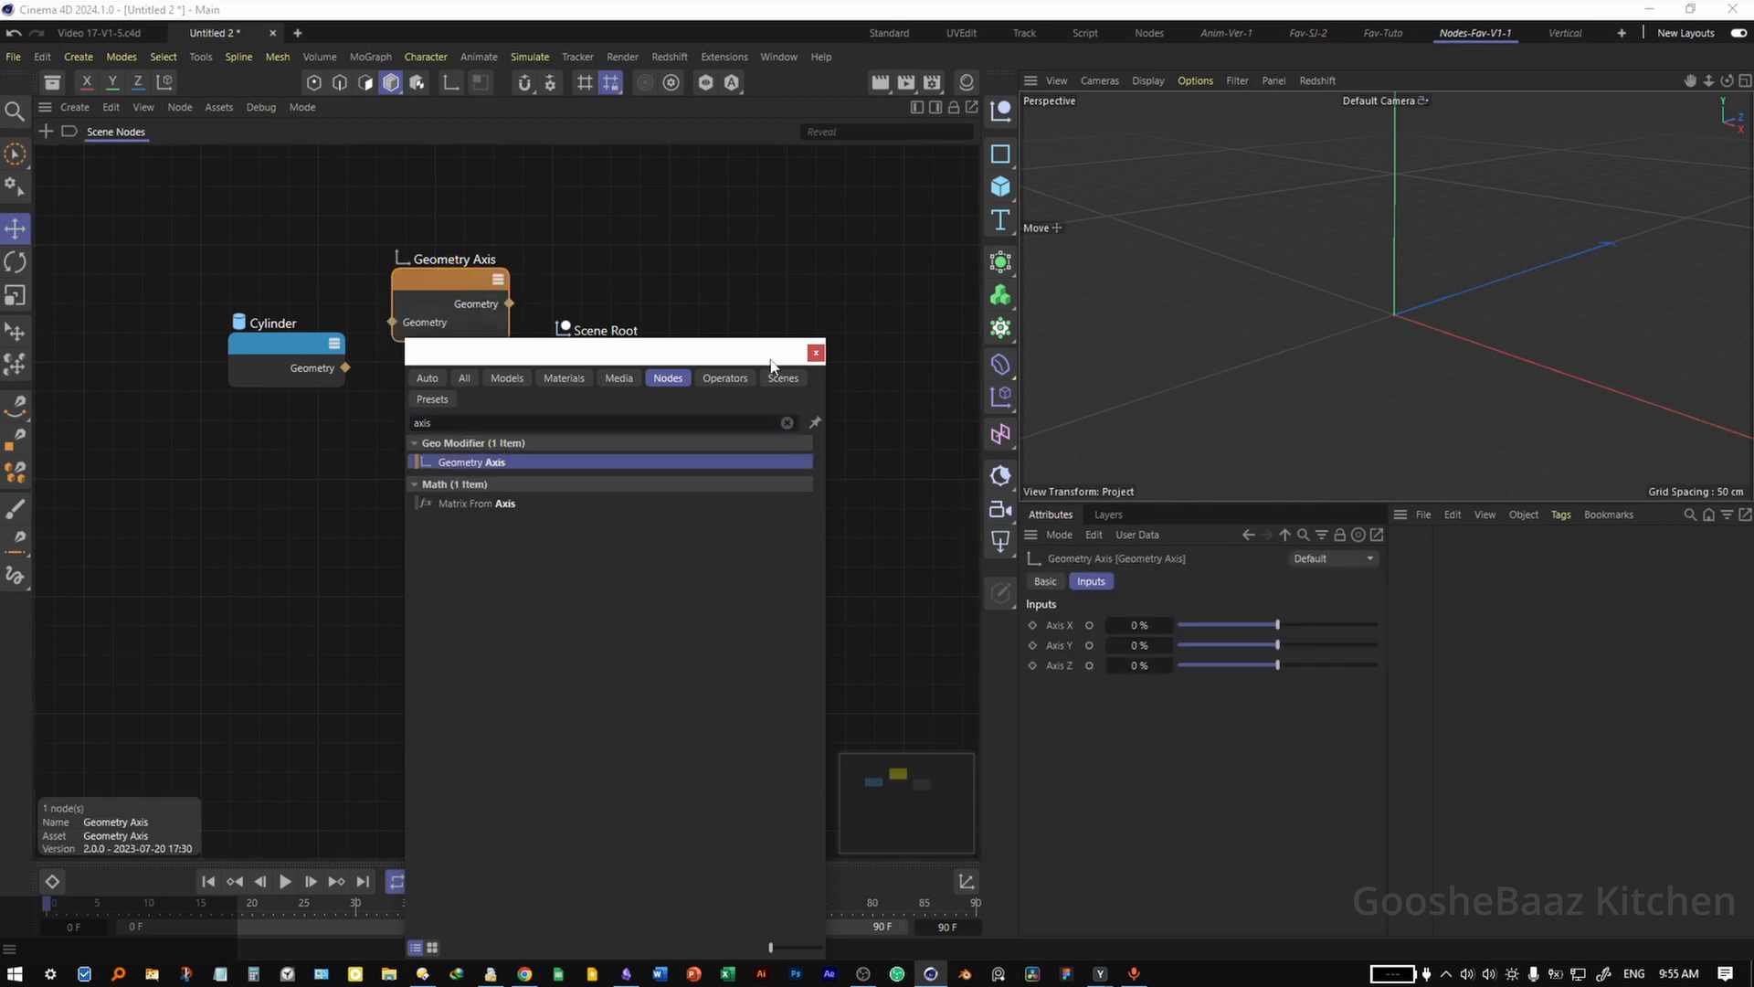
click(816, 356)
drag(344, 367, 392, 322)
Set the Geometry Axis node's Axis Y to 100 % and connect its geometry output to the Scene Root's children
click(472, 304)
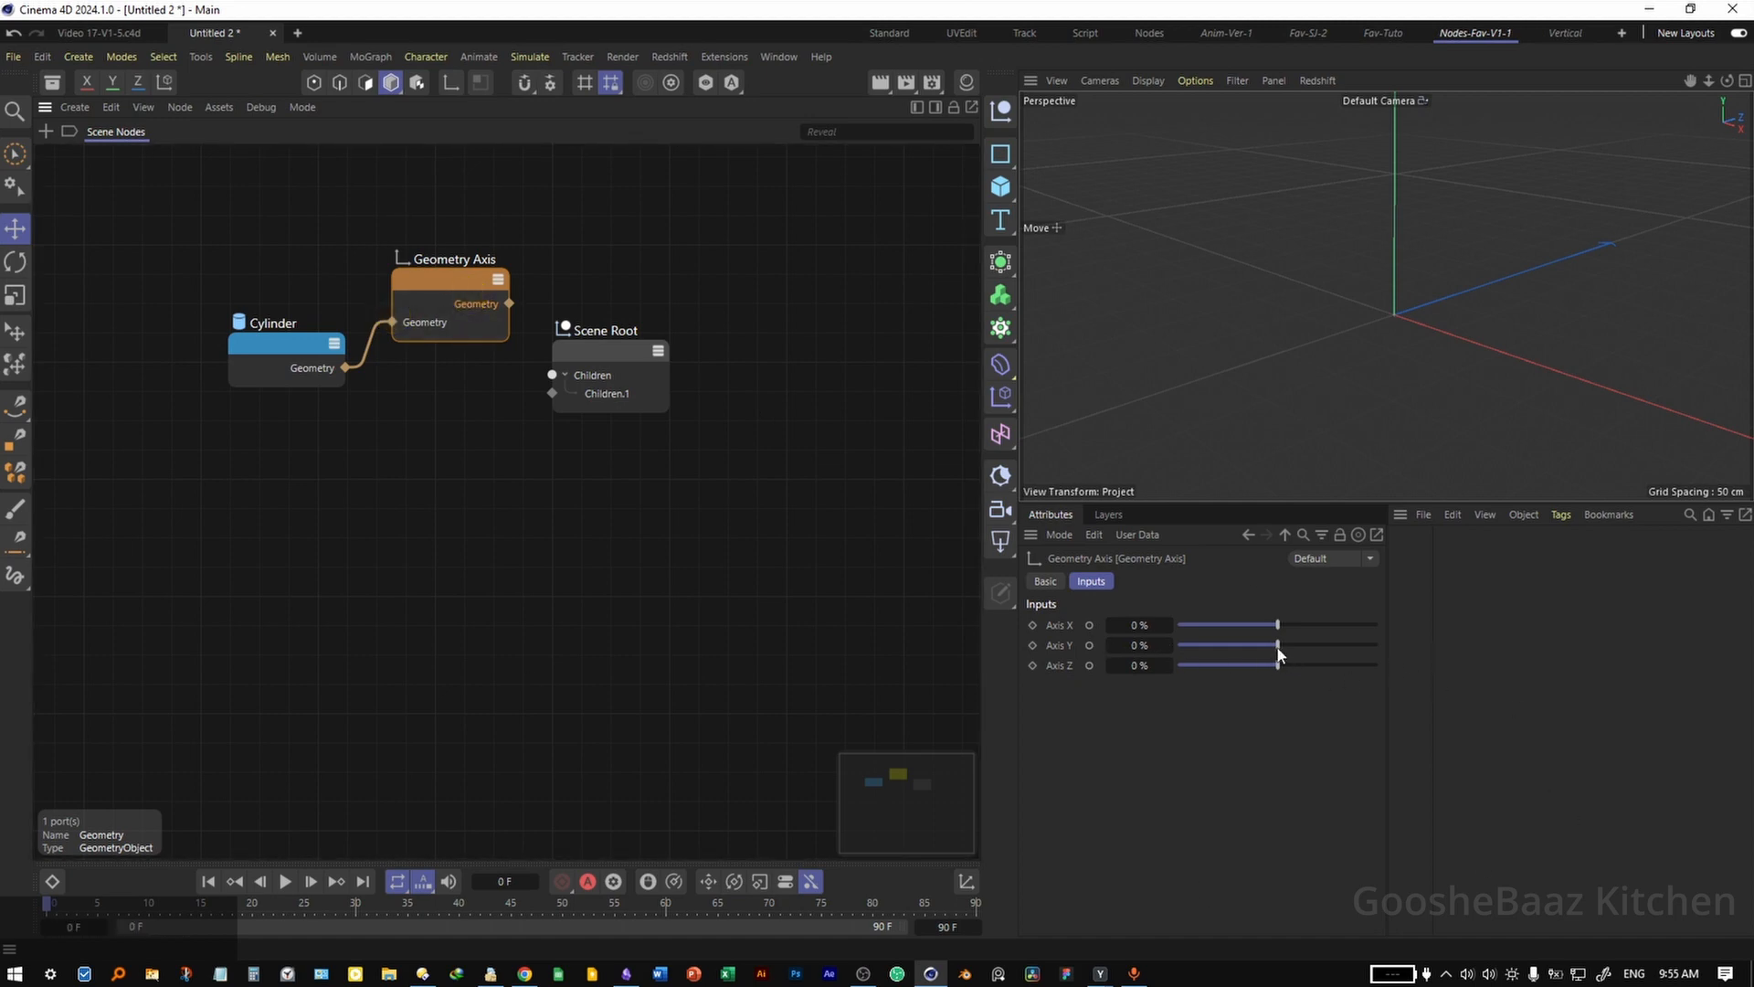
drag(1277, 645, 1400, 645)
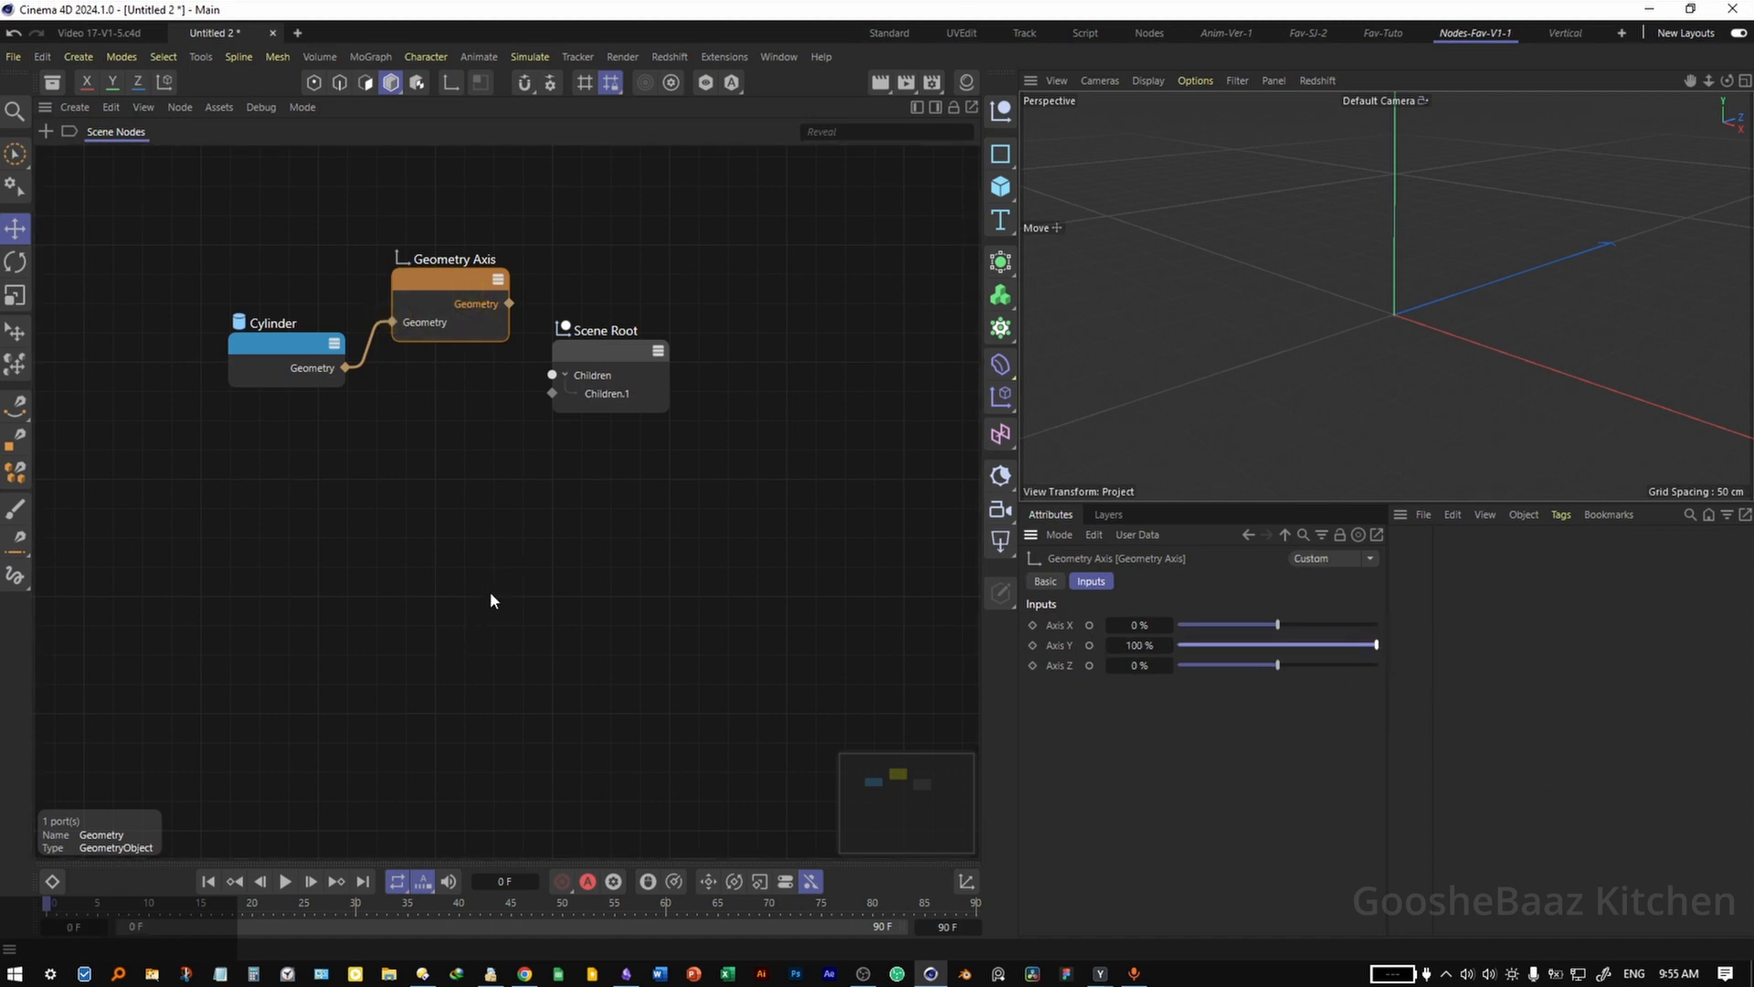
scroll(491, 585, down, 1)
drag(509, 321, 551, 402)
drag(696, 366, 884, 350)
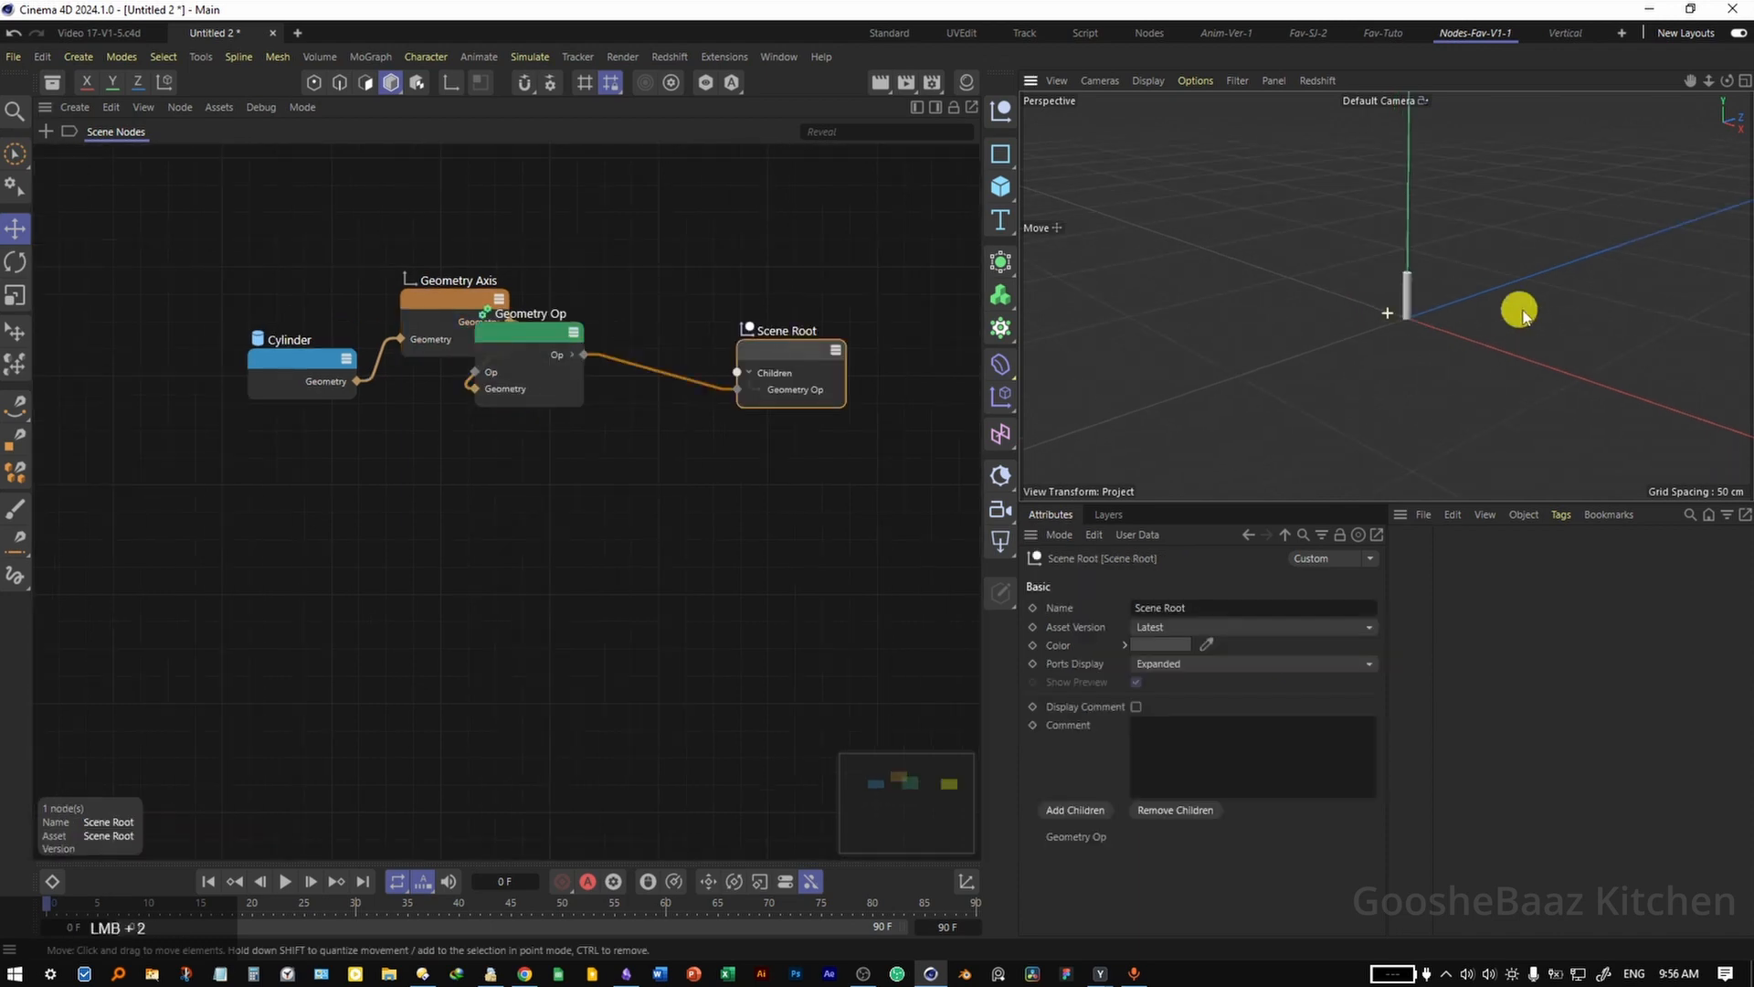
drag(1523, 315, 1609, 312)
drag(1468, 275, 1389, 274)
Add a Plane node to the graph below the Cylinder node
drag(480, 486, 521, 470)
double_click(404, 691)
text(pl)
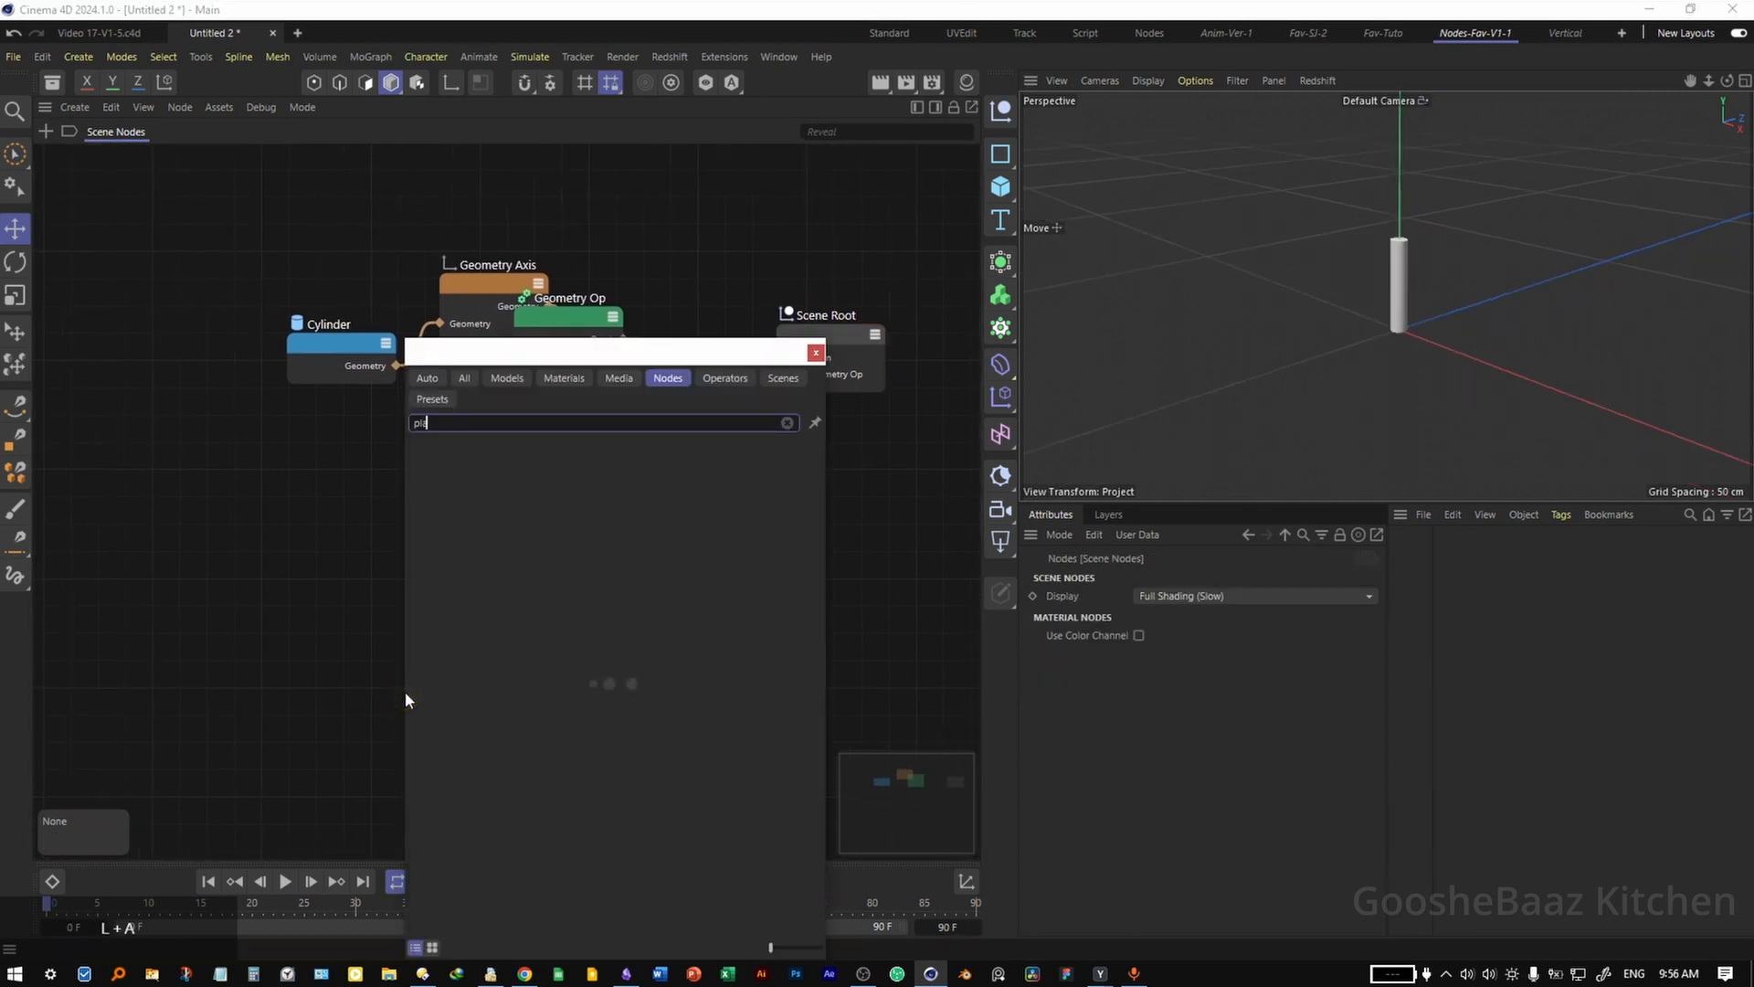
text(ane)
drag(454, 447, 353, 541)
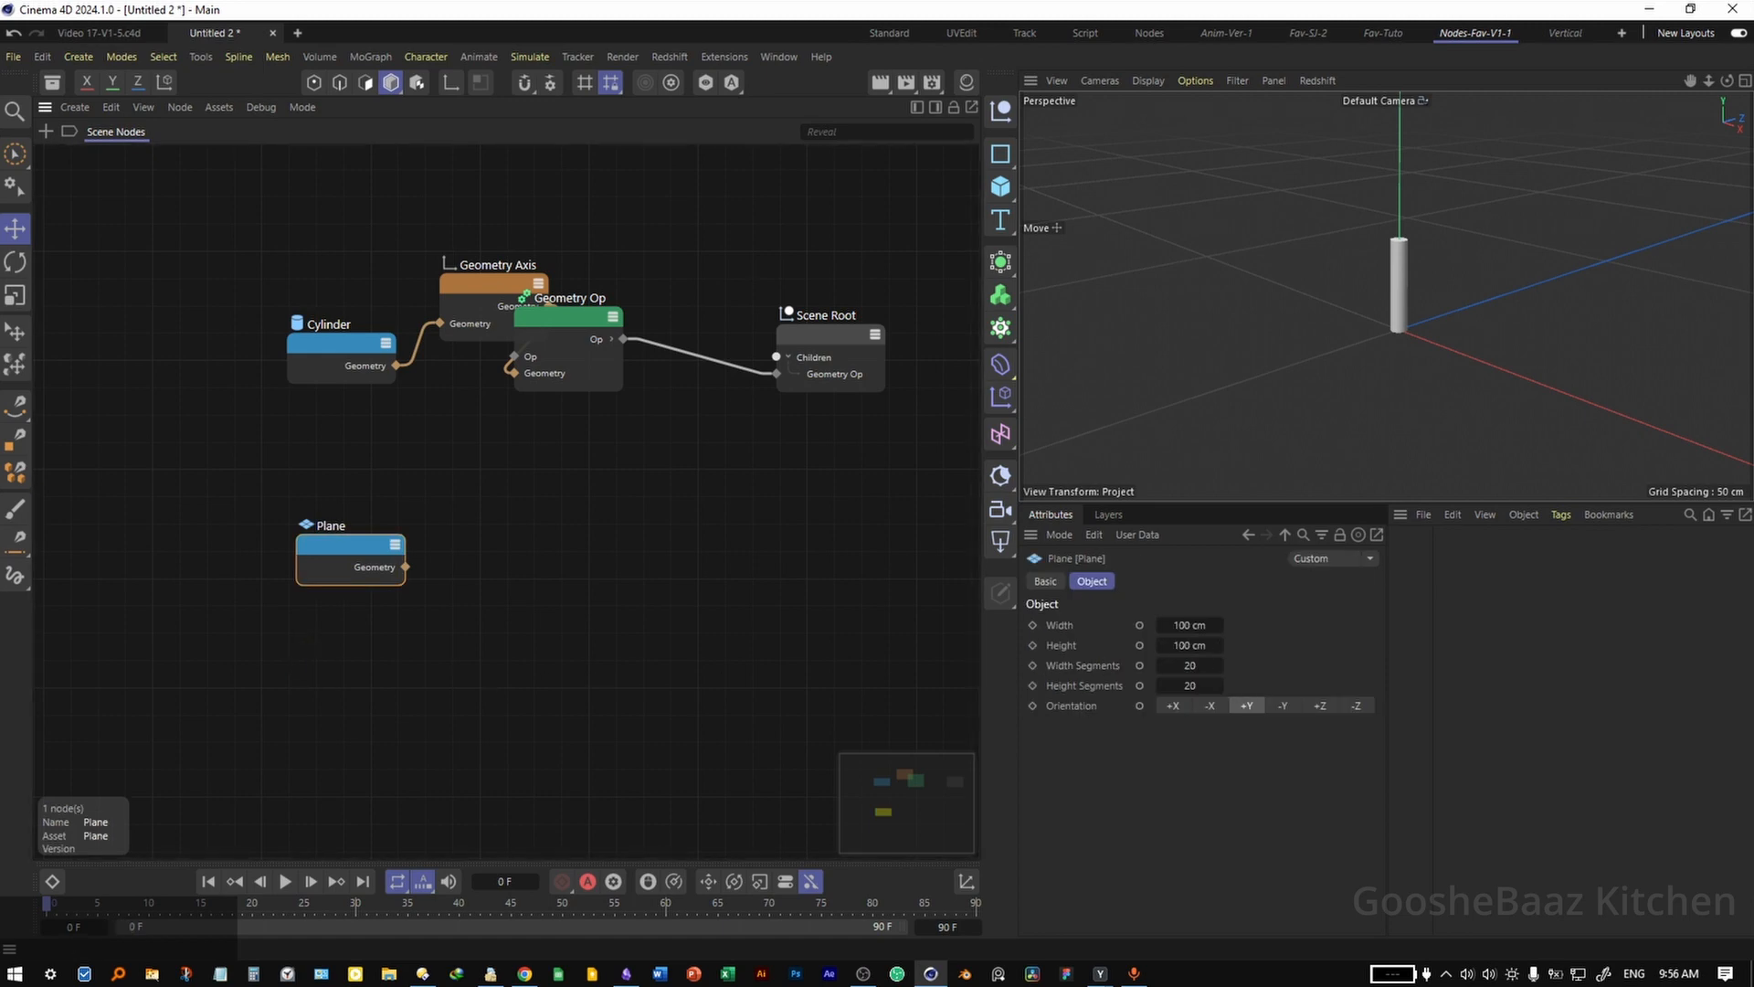
Set the Plane's width and height to 400 cm and both its width and height segments to 5
click(1188, 625)
text(400)
key(Return)
click(1188, 645)
text(400)
key(Return)
click(1101, 667)
shift+click(1104, 685)
click(1185, 665)
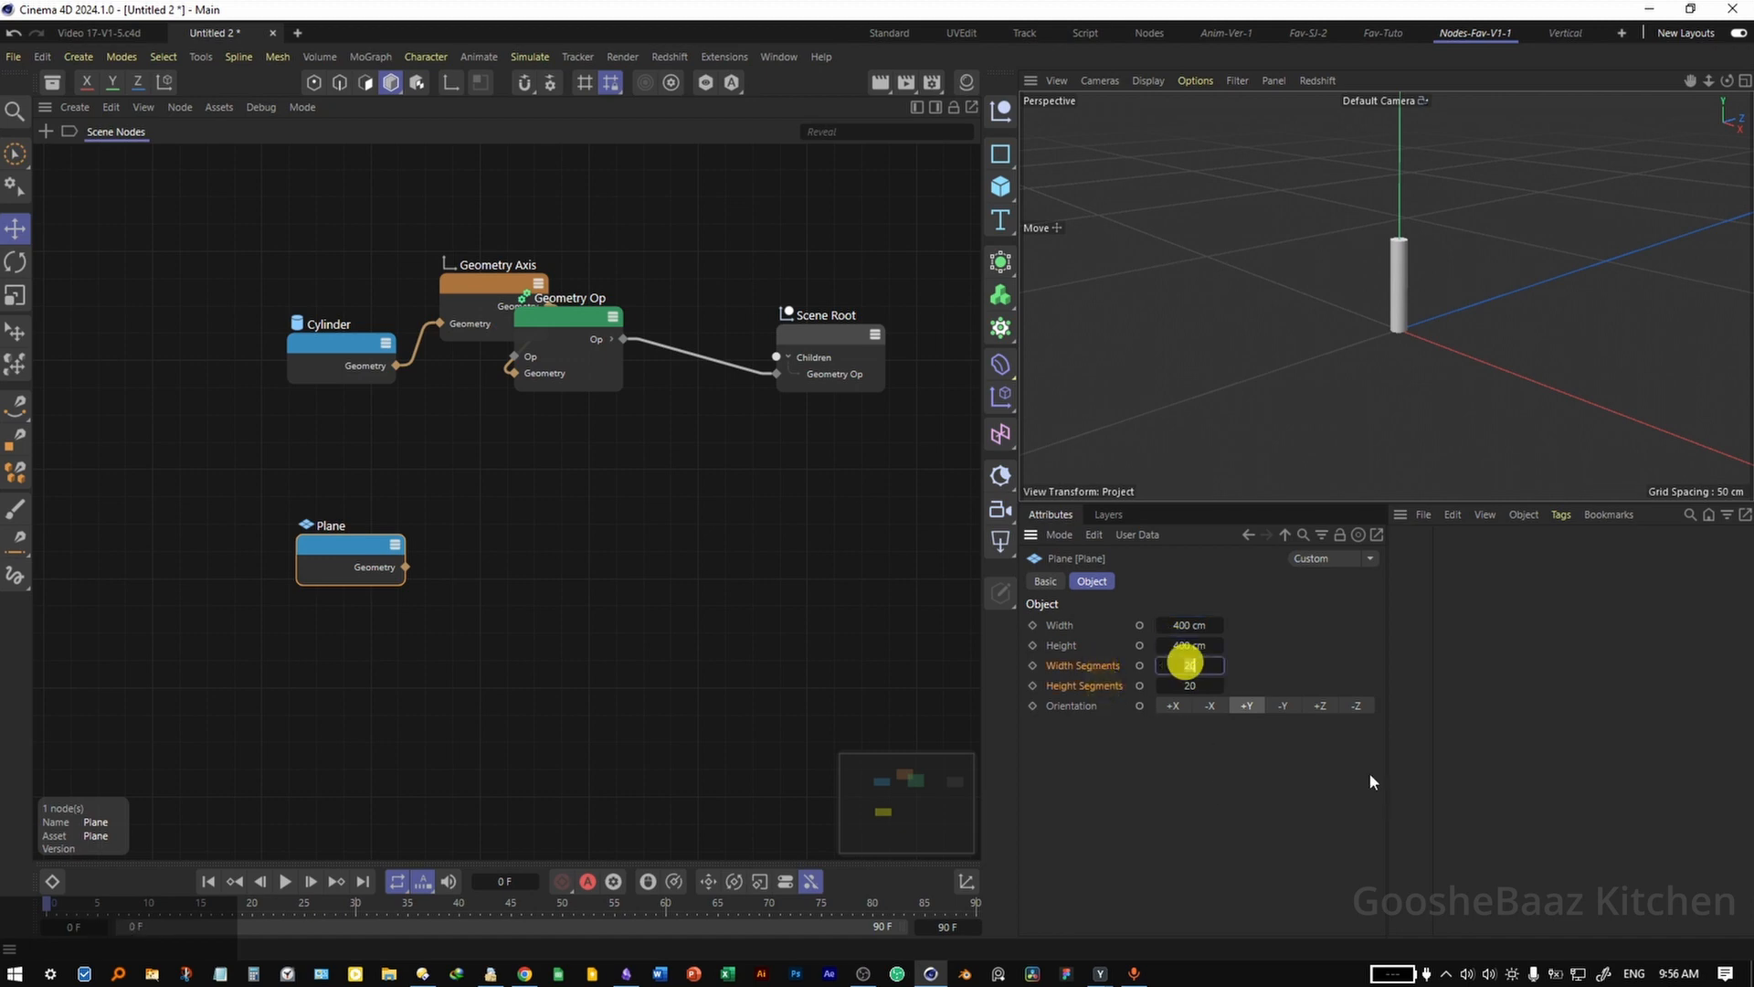
text(5)
key(Return)
Add a Surface Scaled Blue-Noise distribution node and connect the Plane's geometry to its Geometry input
double_click(598, 705)
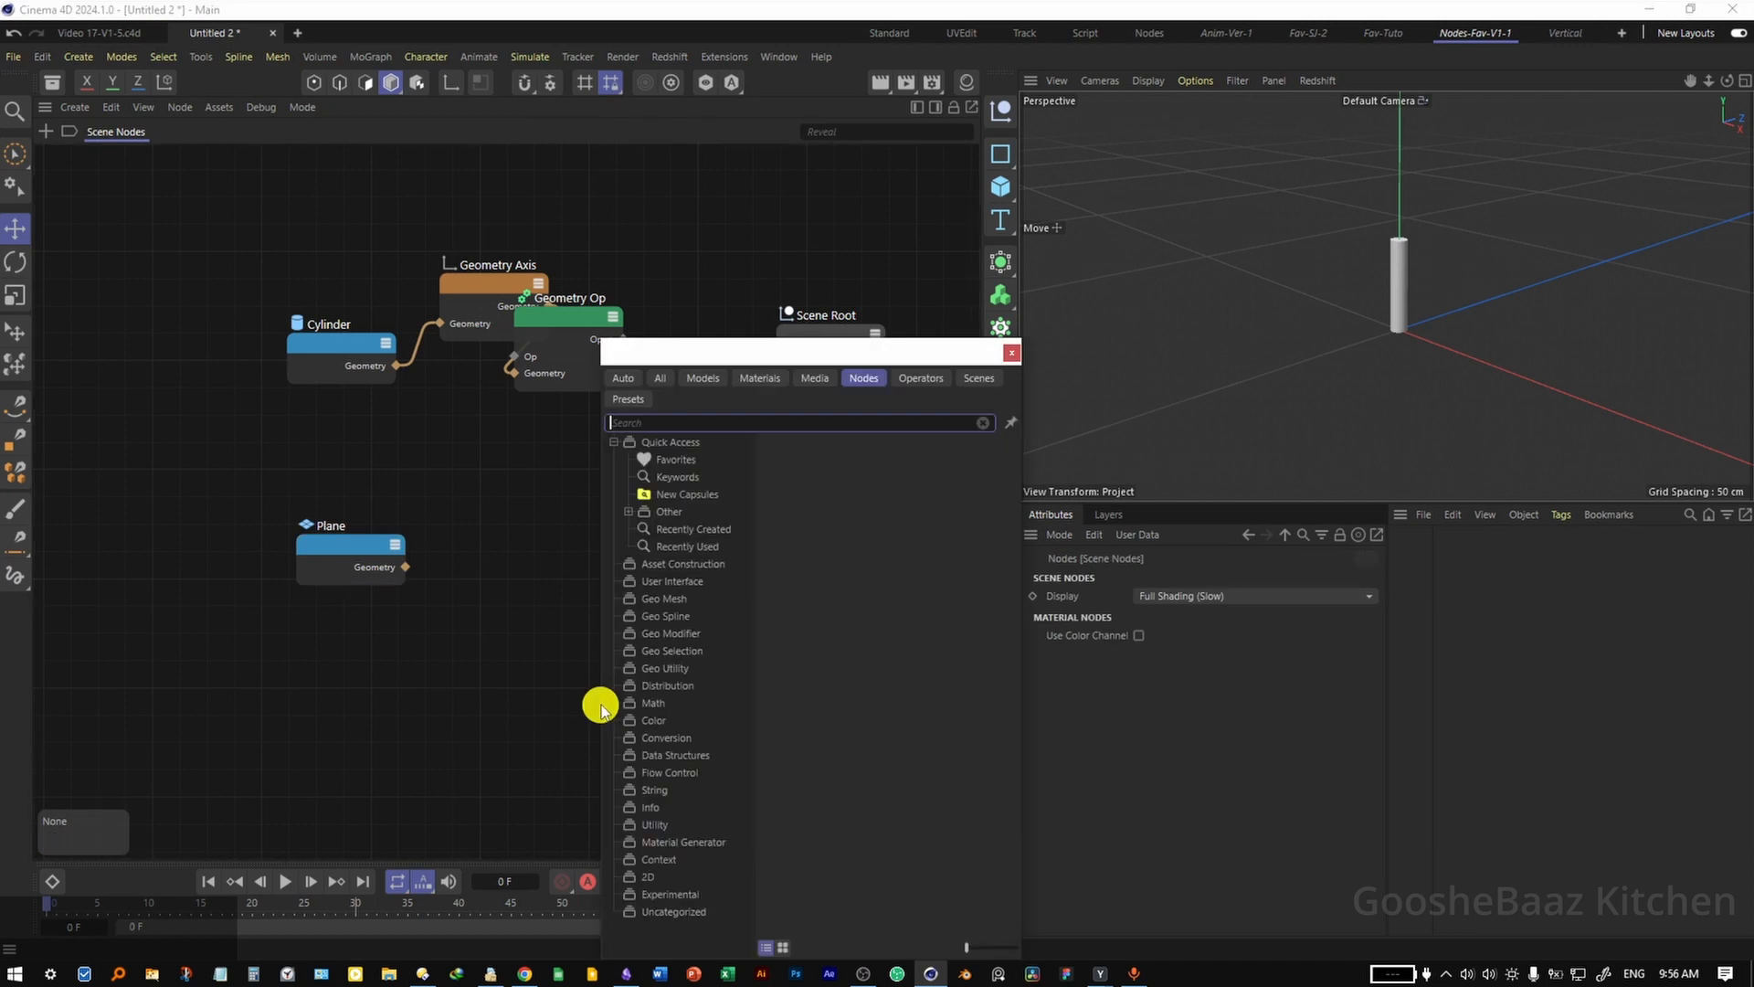
text(surface)
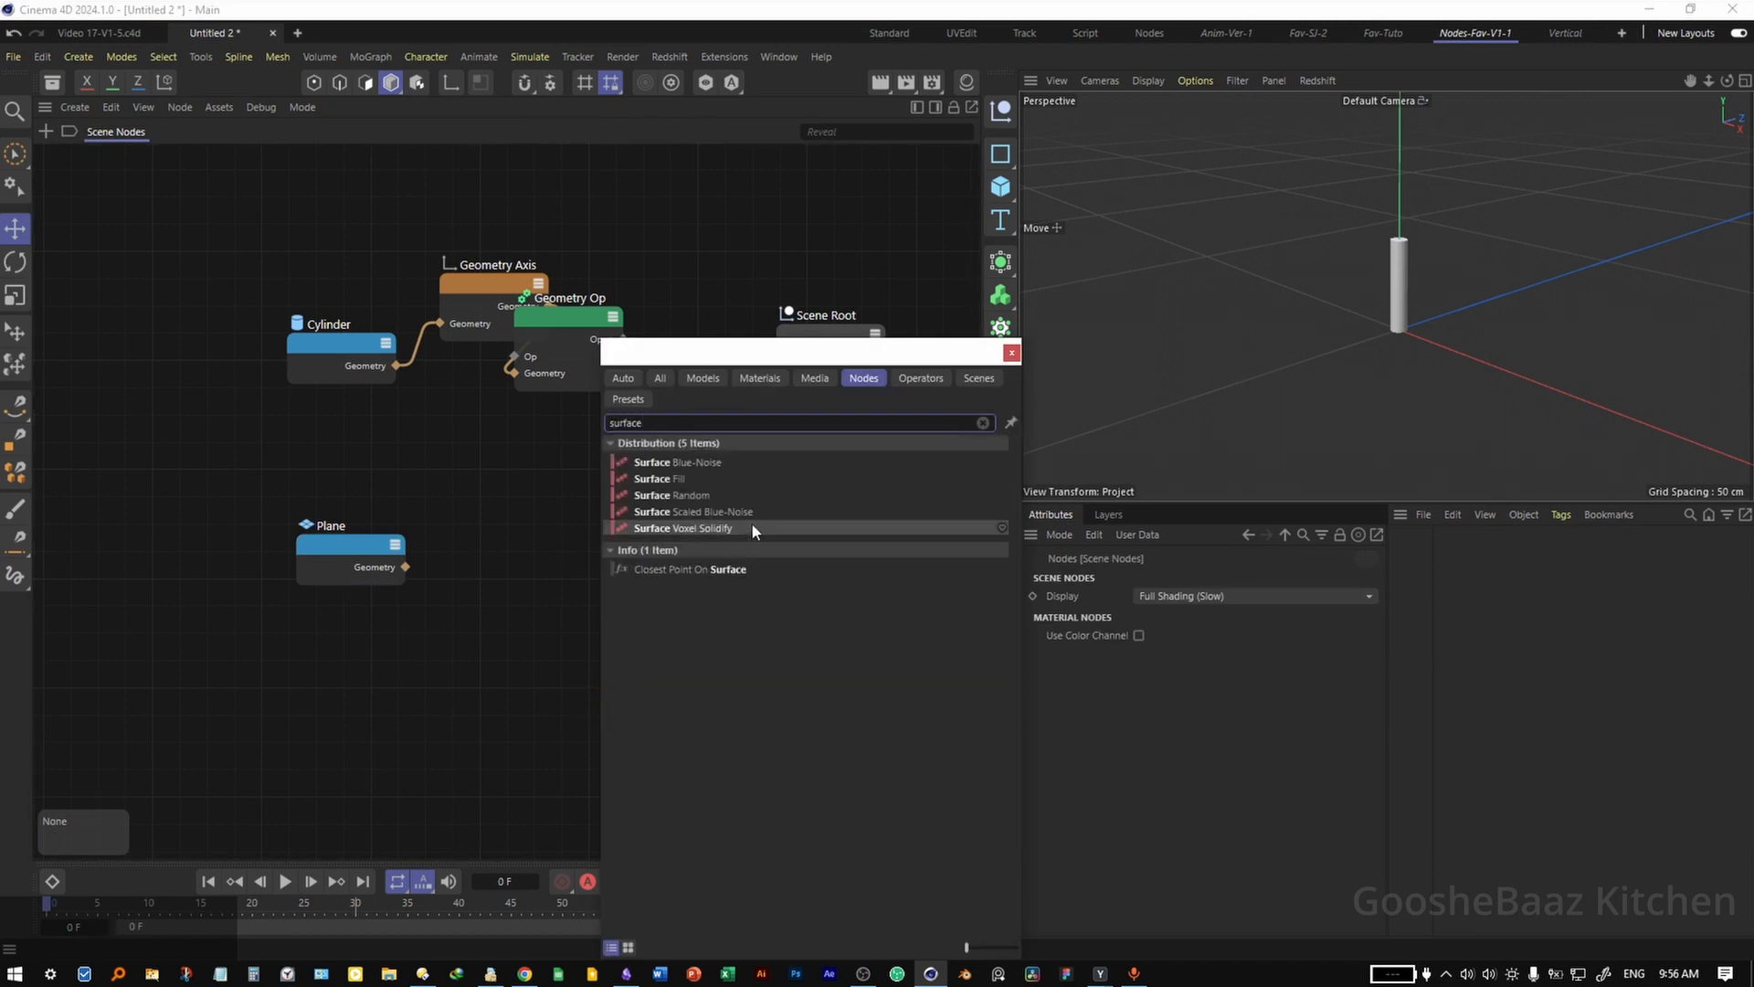
drag(761, 512, 527, 558)
click(1012, 352)
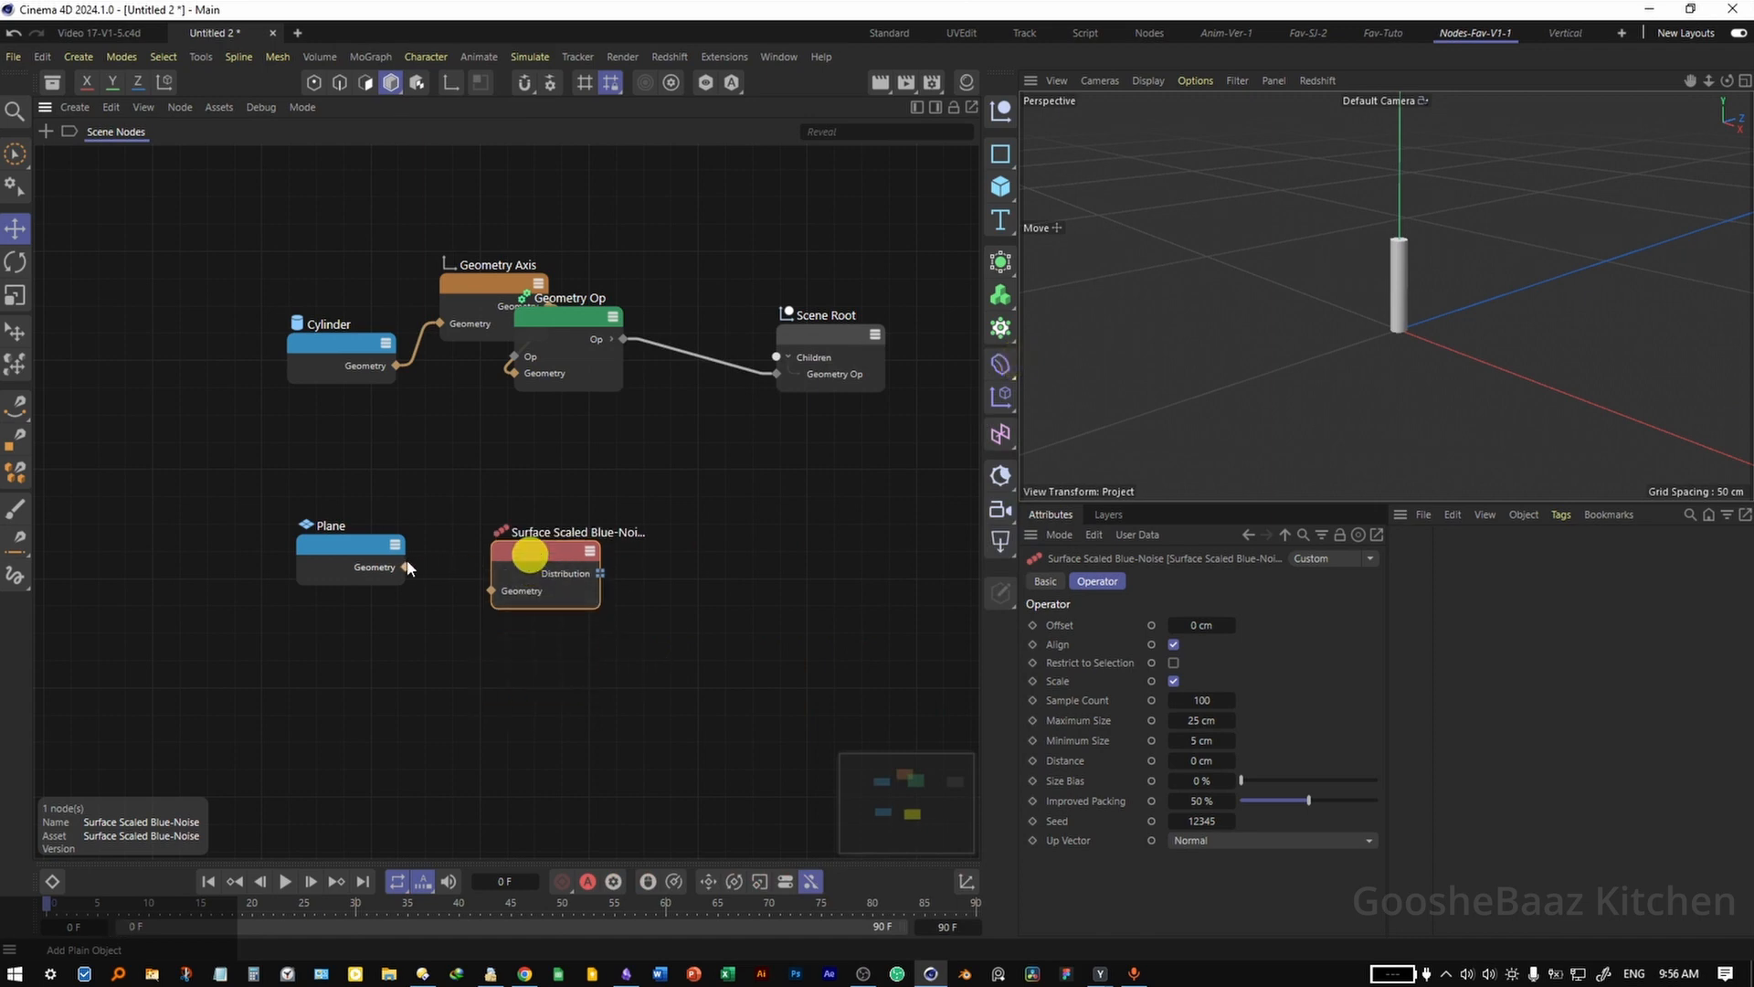
drag(404, 567, 493, 591)
Set the Surface Scaled Blue-Noise node's sample count to 4000, maximum size to 70 cm, size bias to 15 % and improved packing to 90 %
click(558, 559)
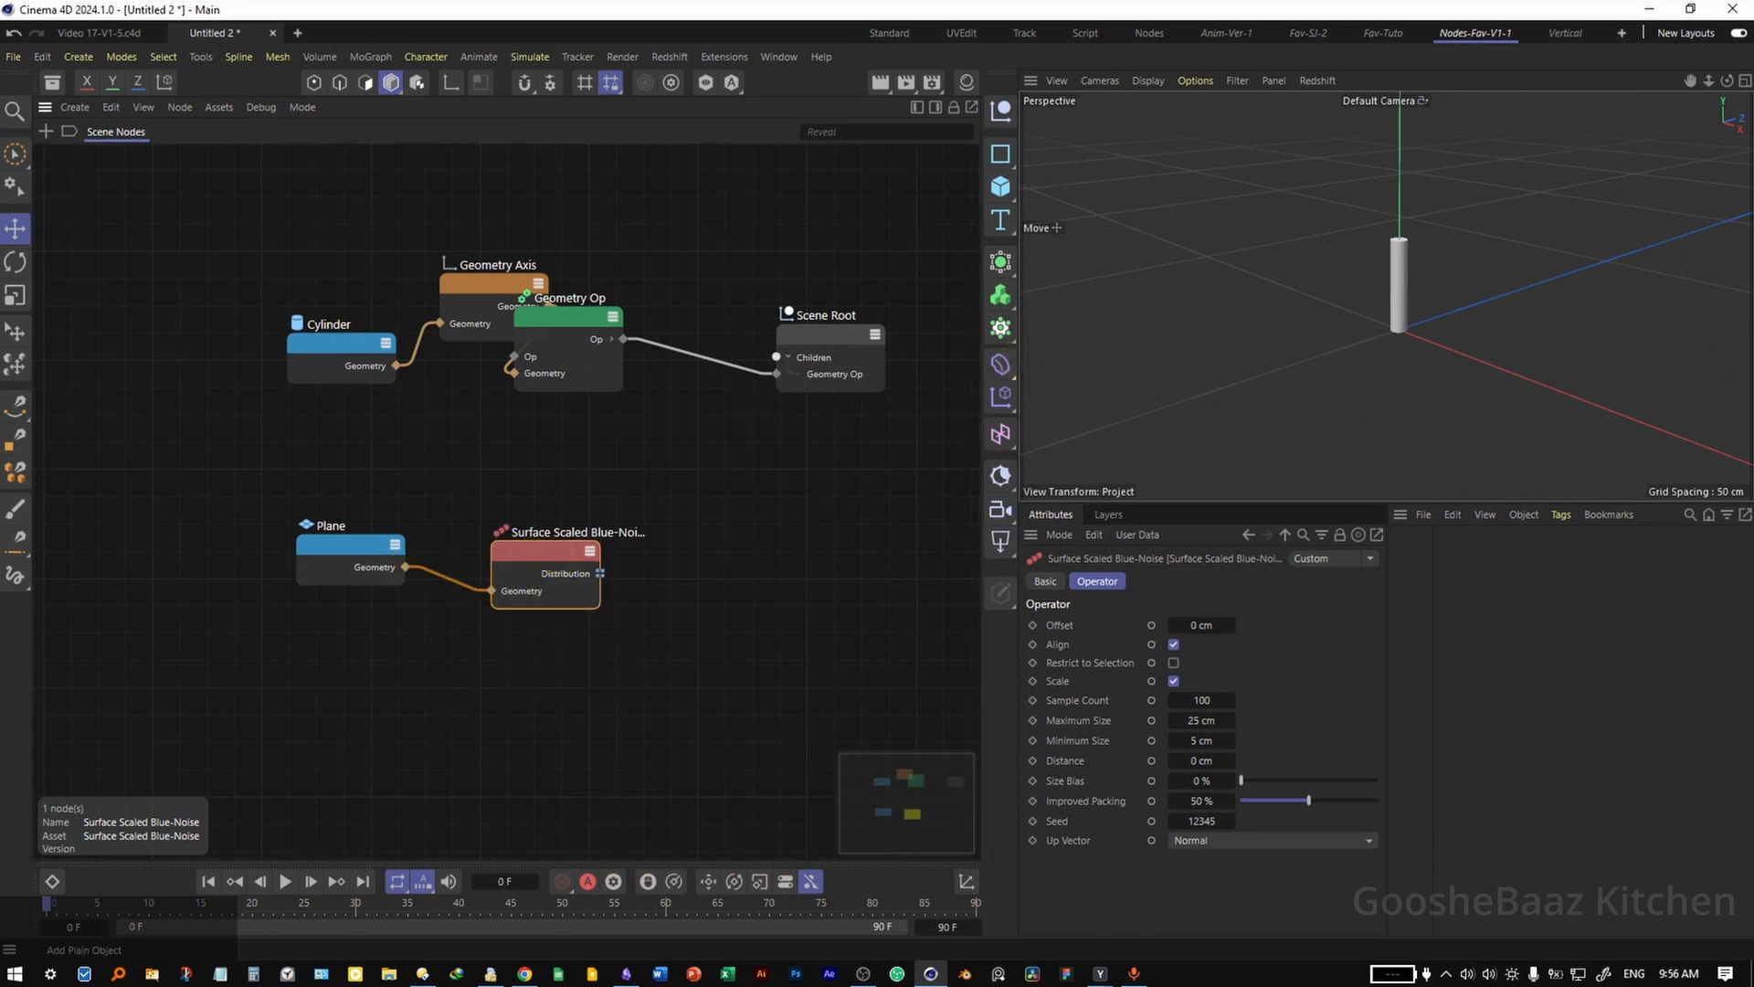
double_click(1203, 700)
text(4000)
key(Tab)
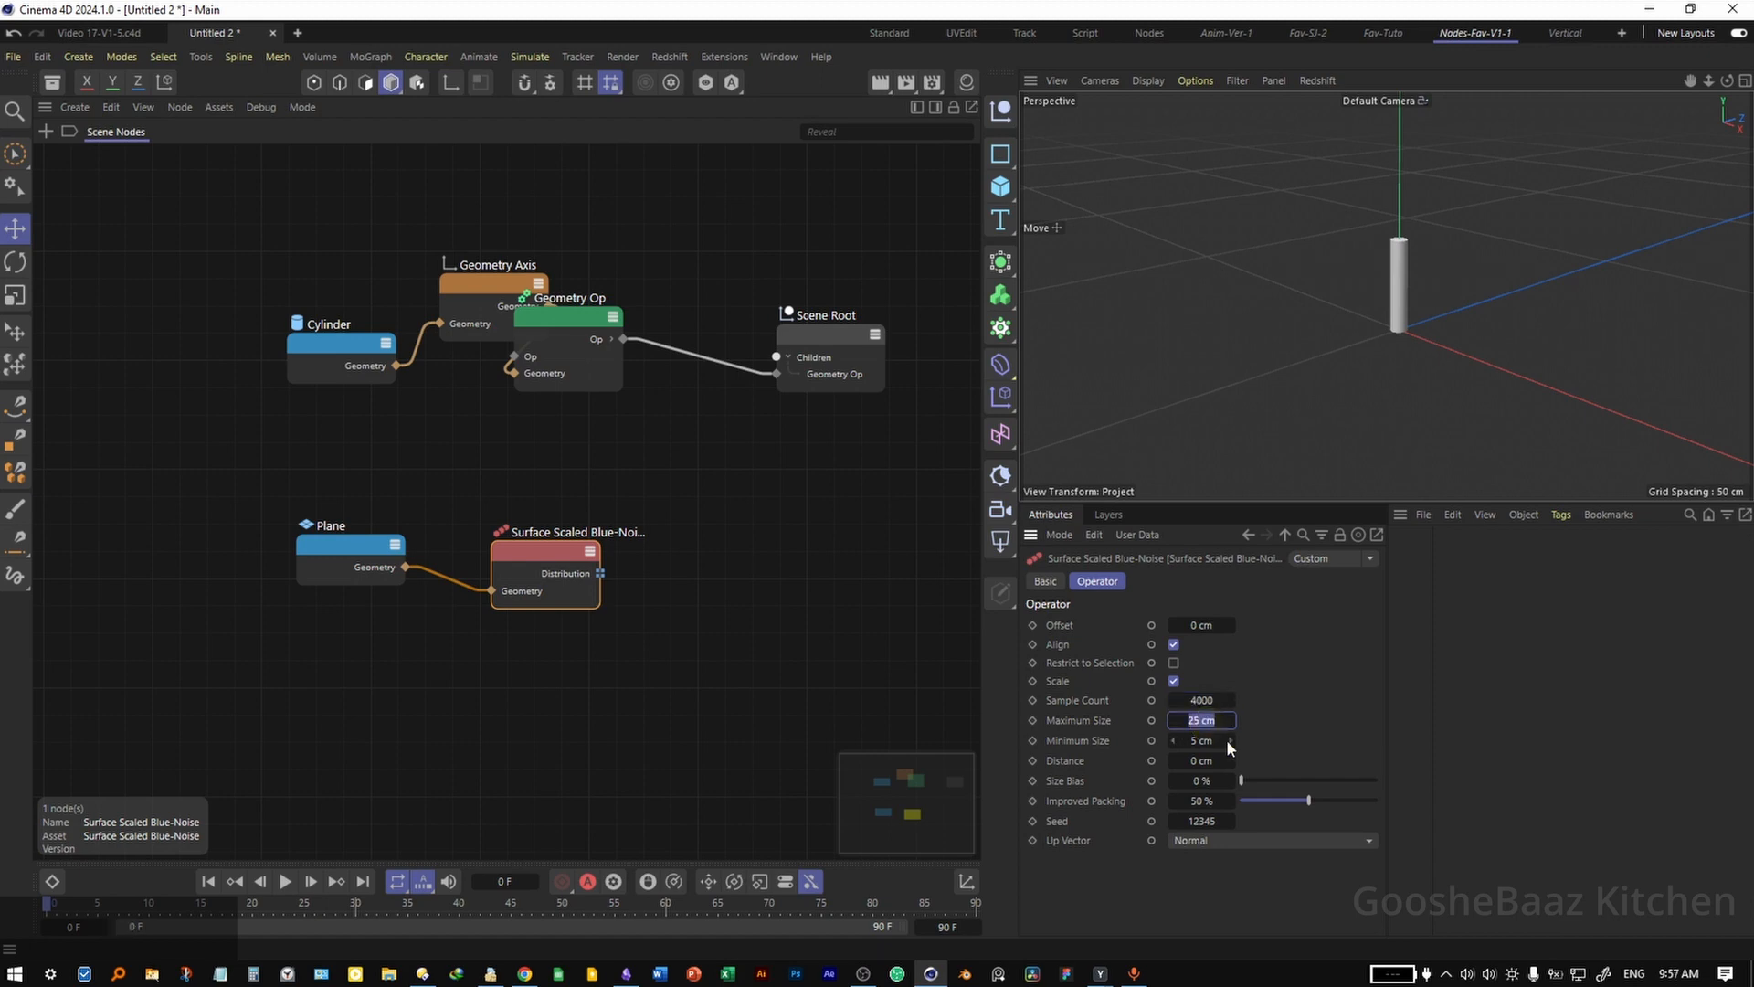
double_click(1206, 780)
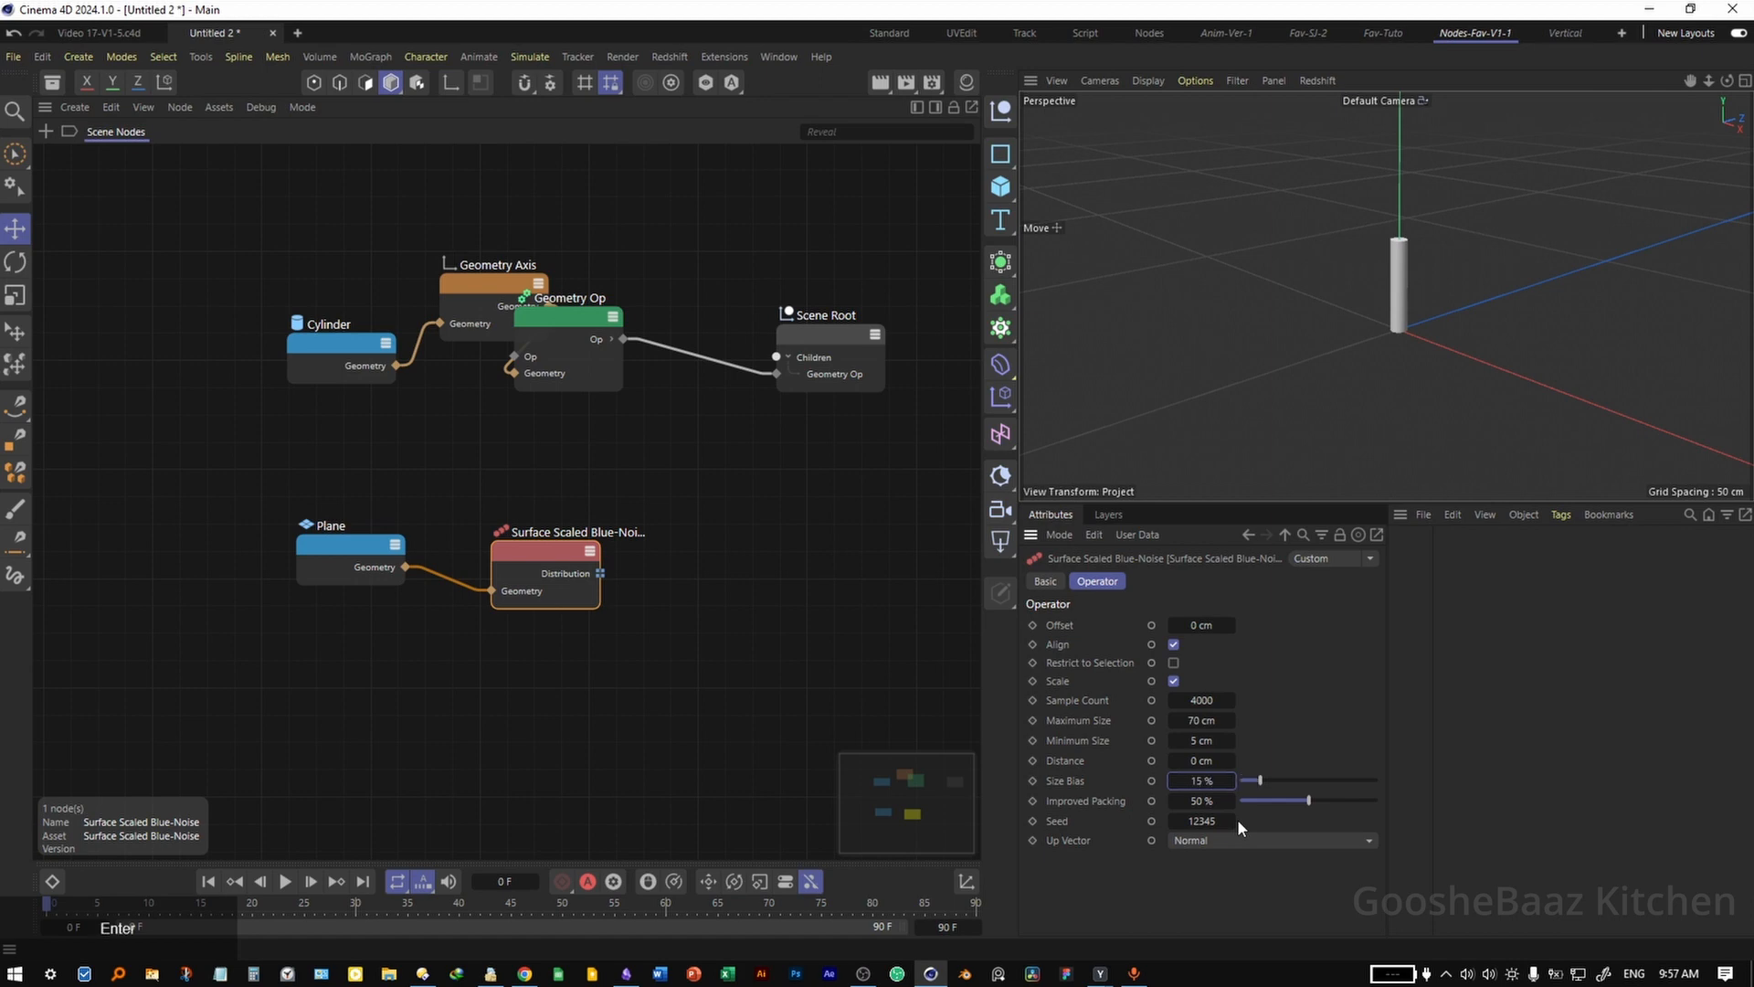
double_click(1189, 801)
text(90)
key(Return)
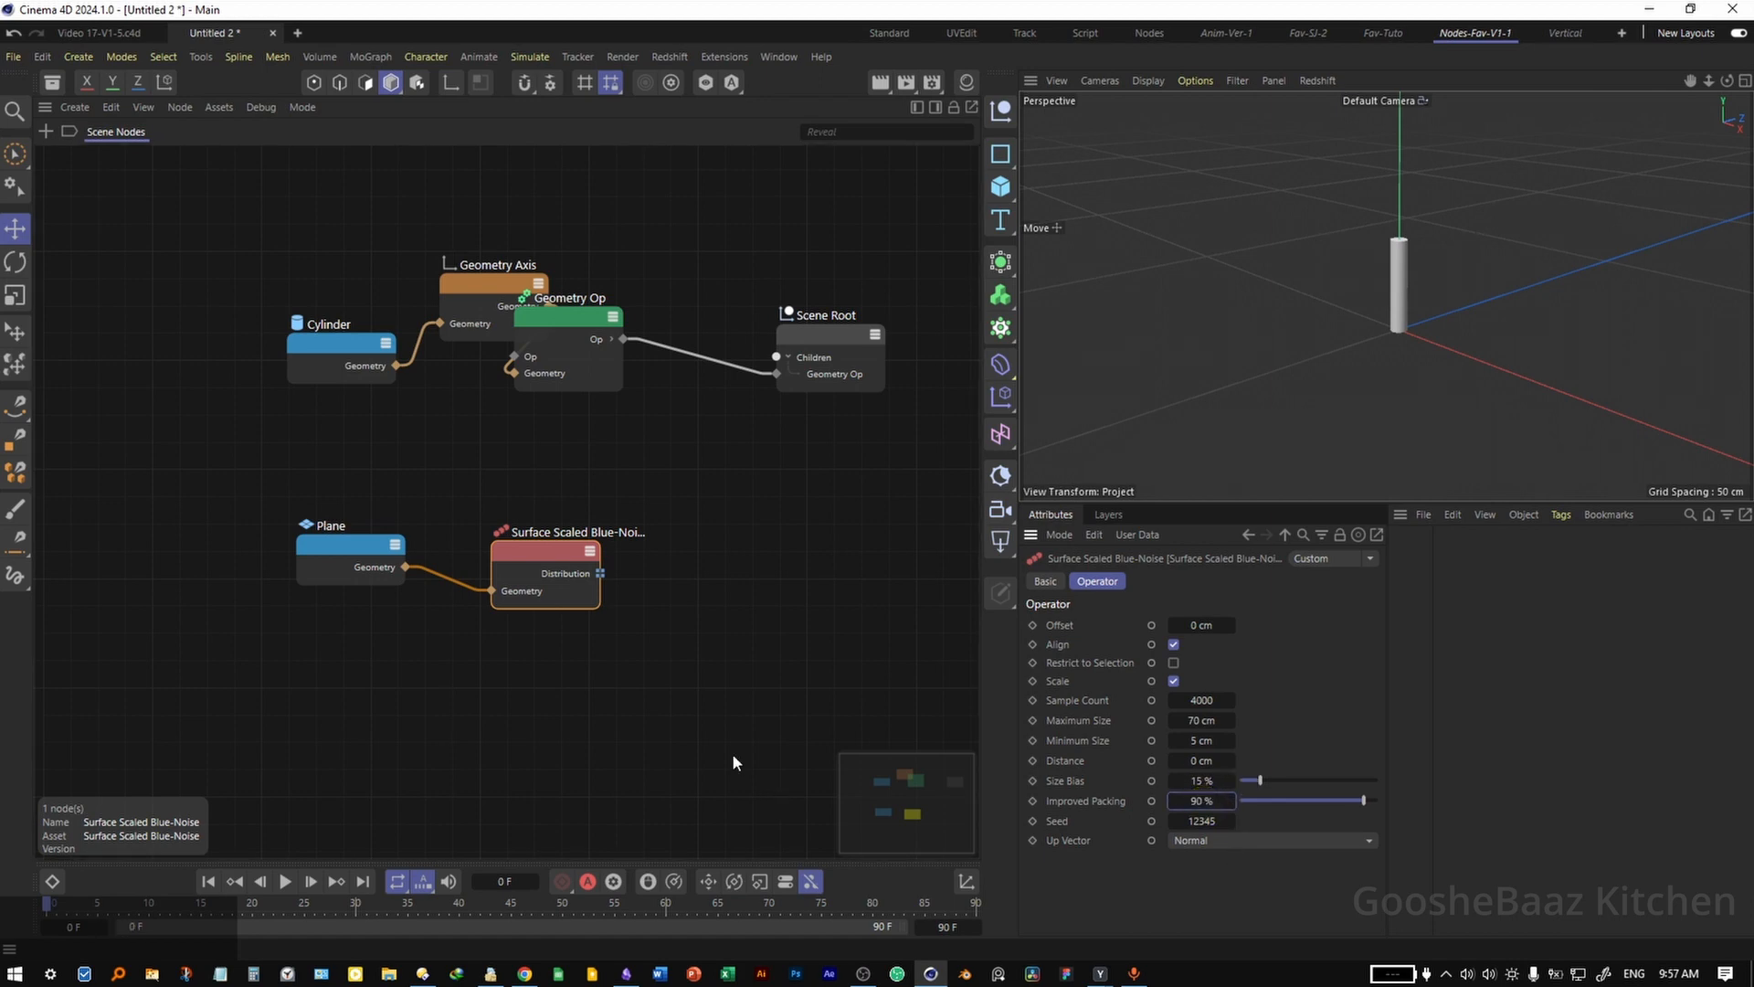
Add a Decompose Matrix node fed by the Surface Scaled Blue-Noise distribution and expand the Elements output of the Iterate Collection node
double_click(792, 645)
text(decomp)
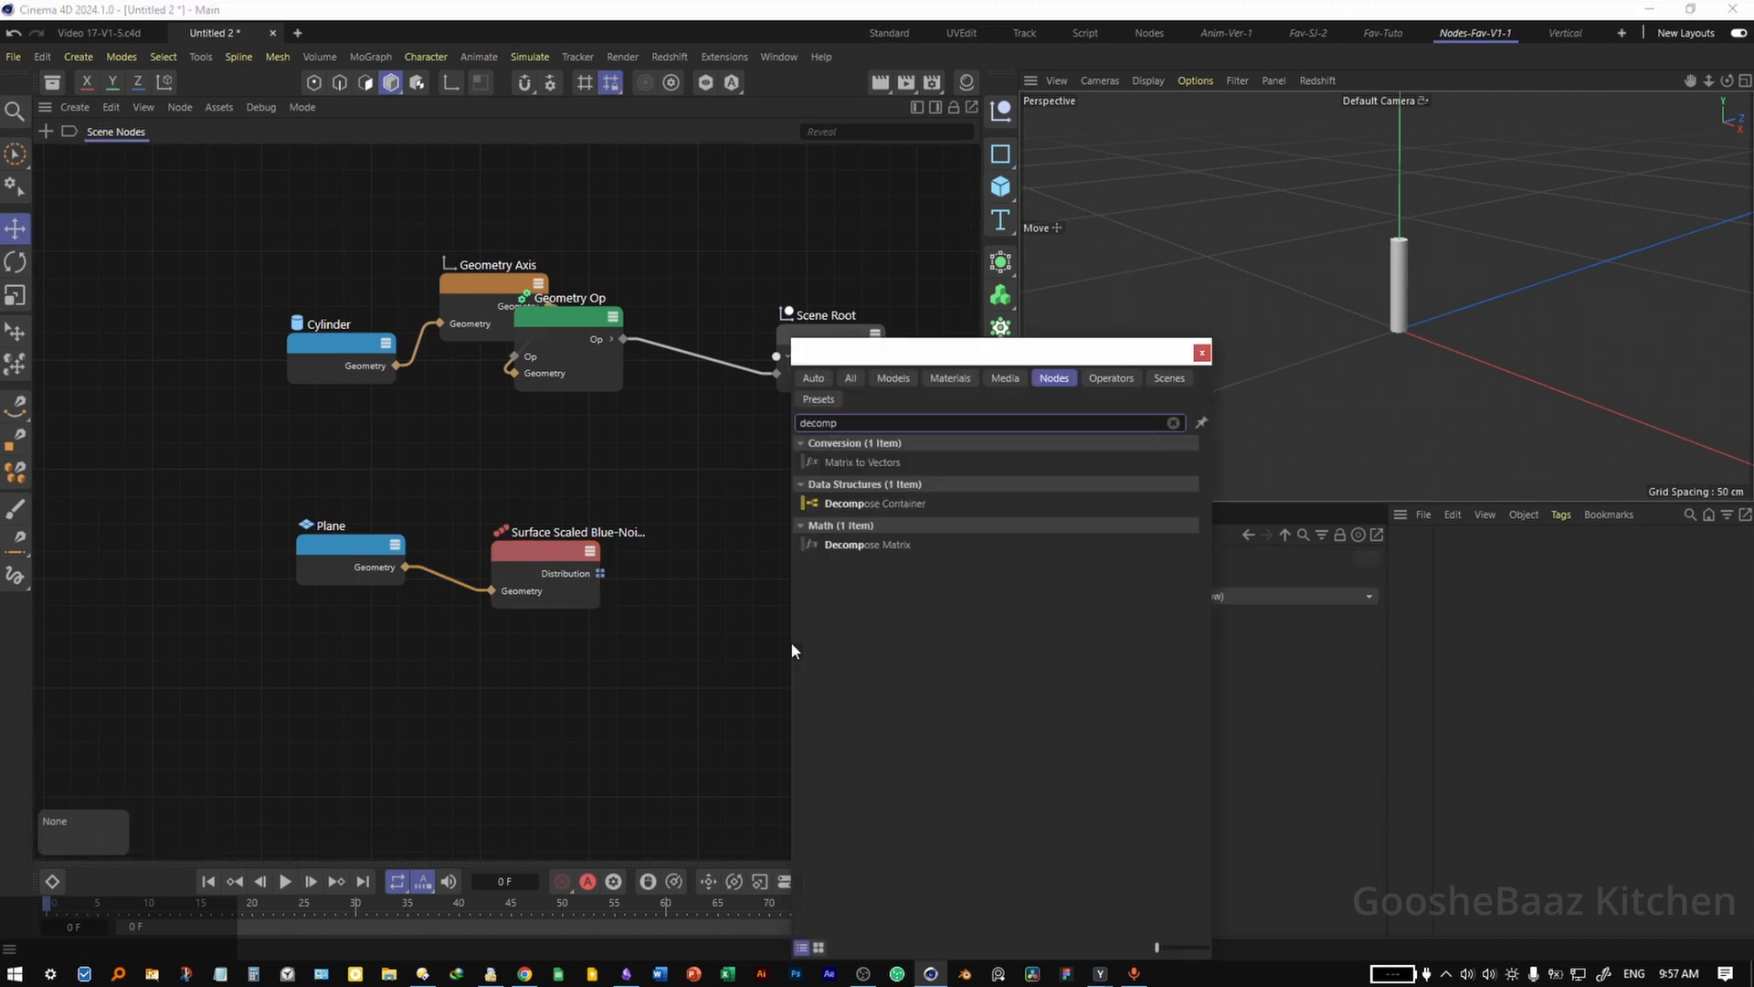
double_click(868, 545)
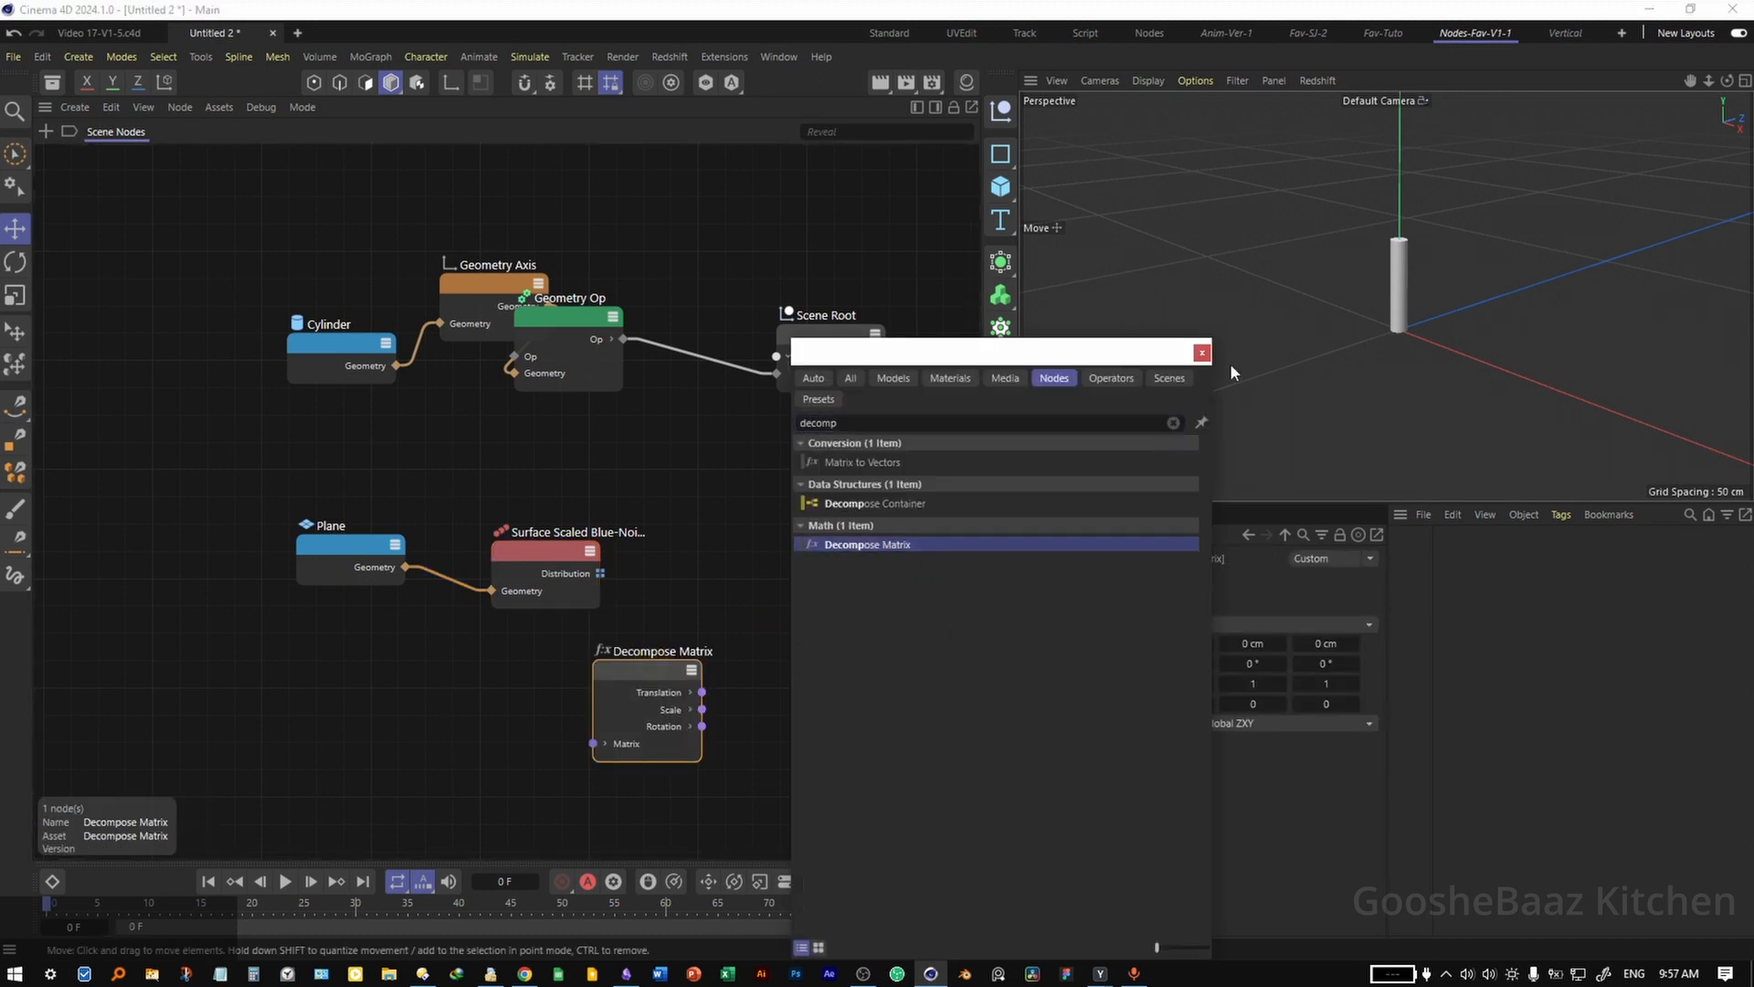
drag(602, 576, 688, 652)
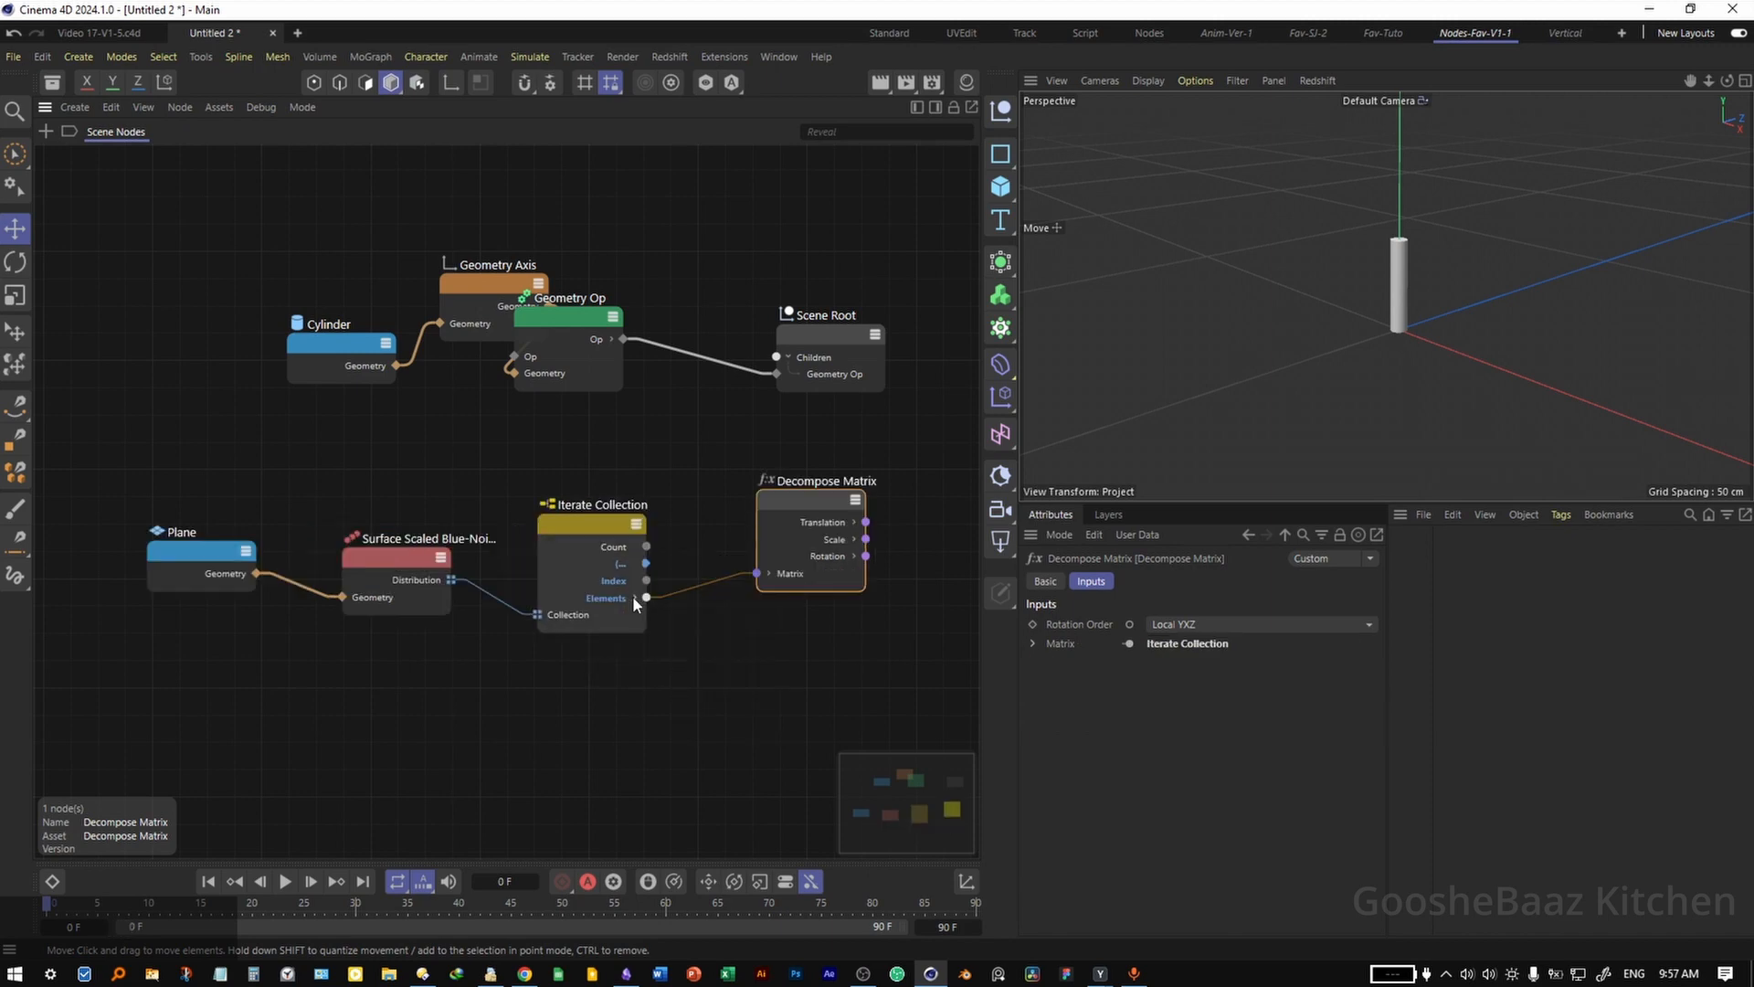
click(634, 598)
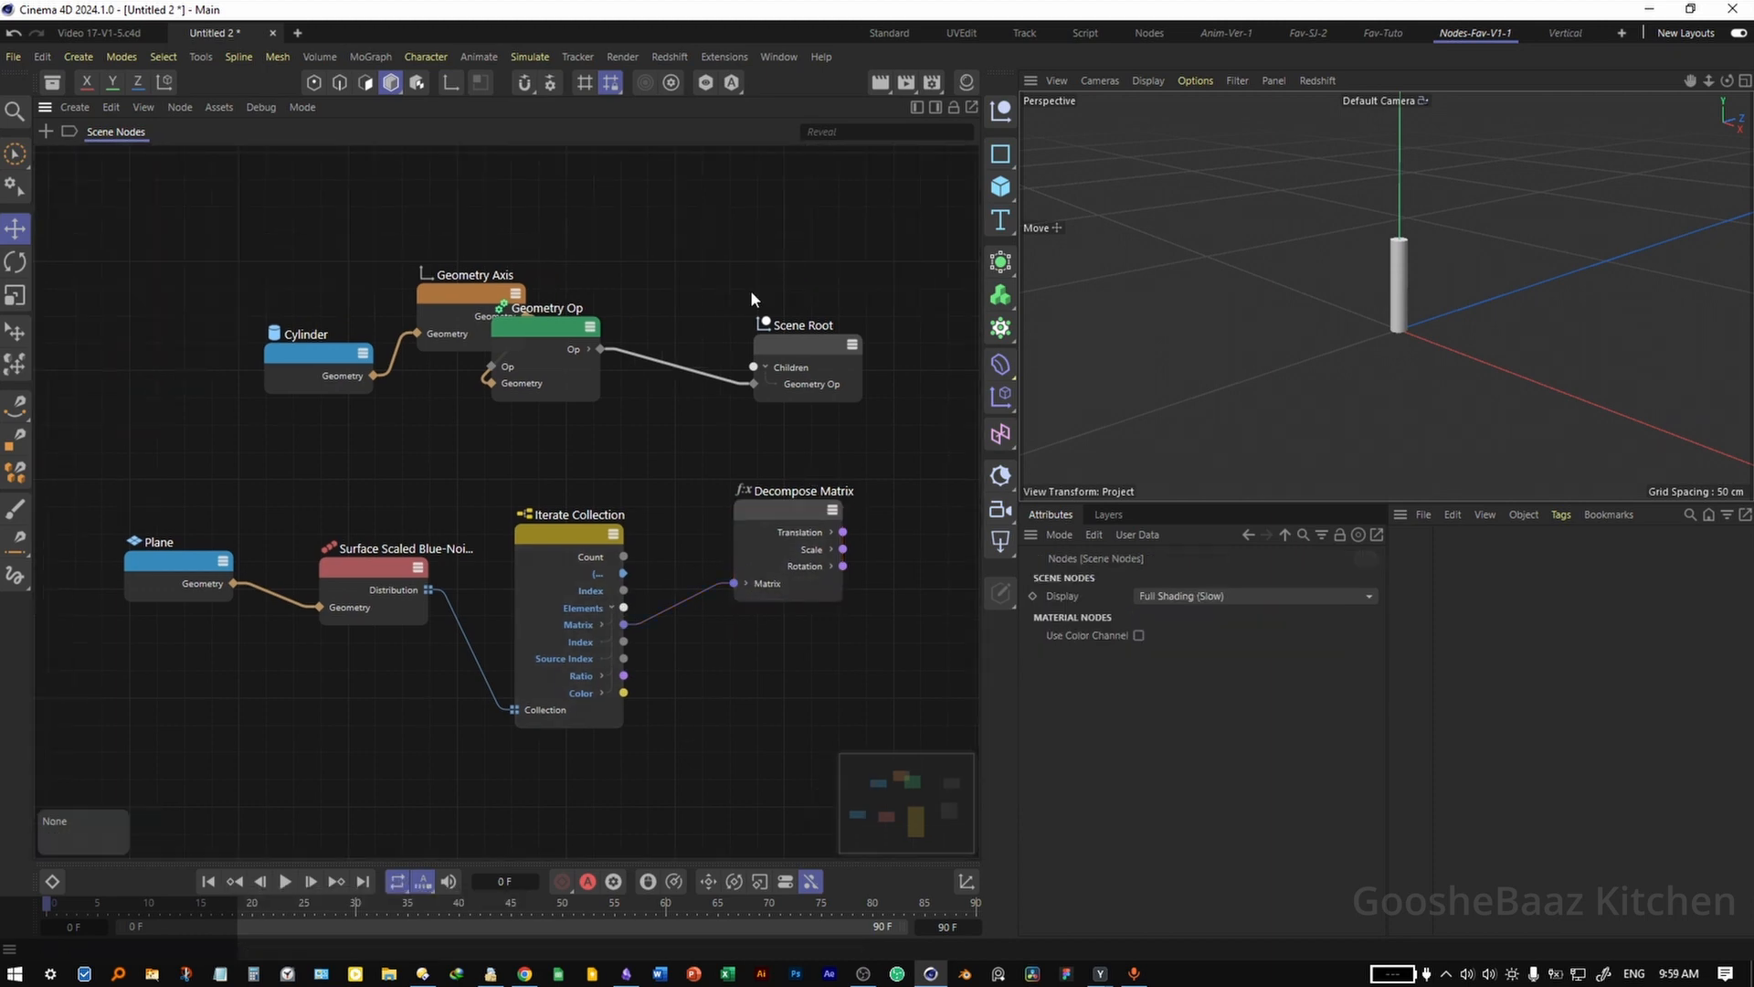
Save the project in the 3D folder of Video 17- Cylinder Towers as Cylinder Tower-V1-1-LIVE
key(ctrl+shift+s)
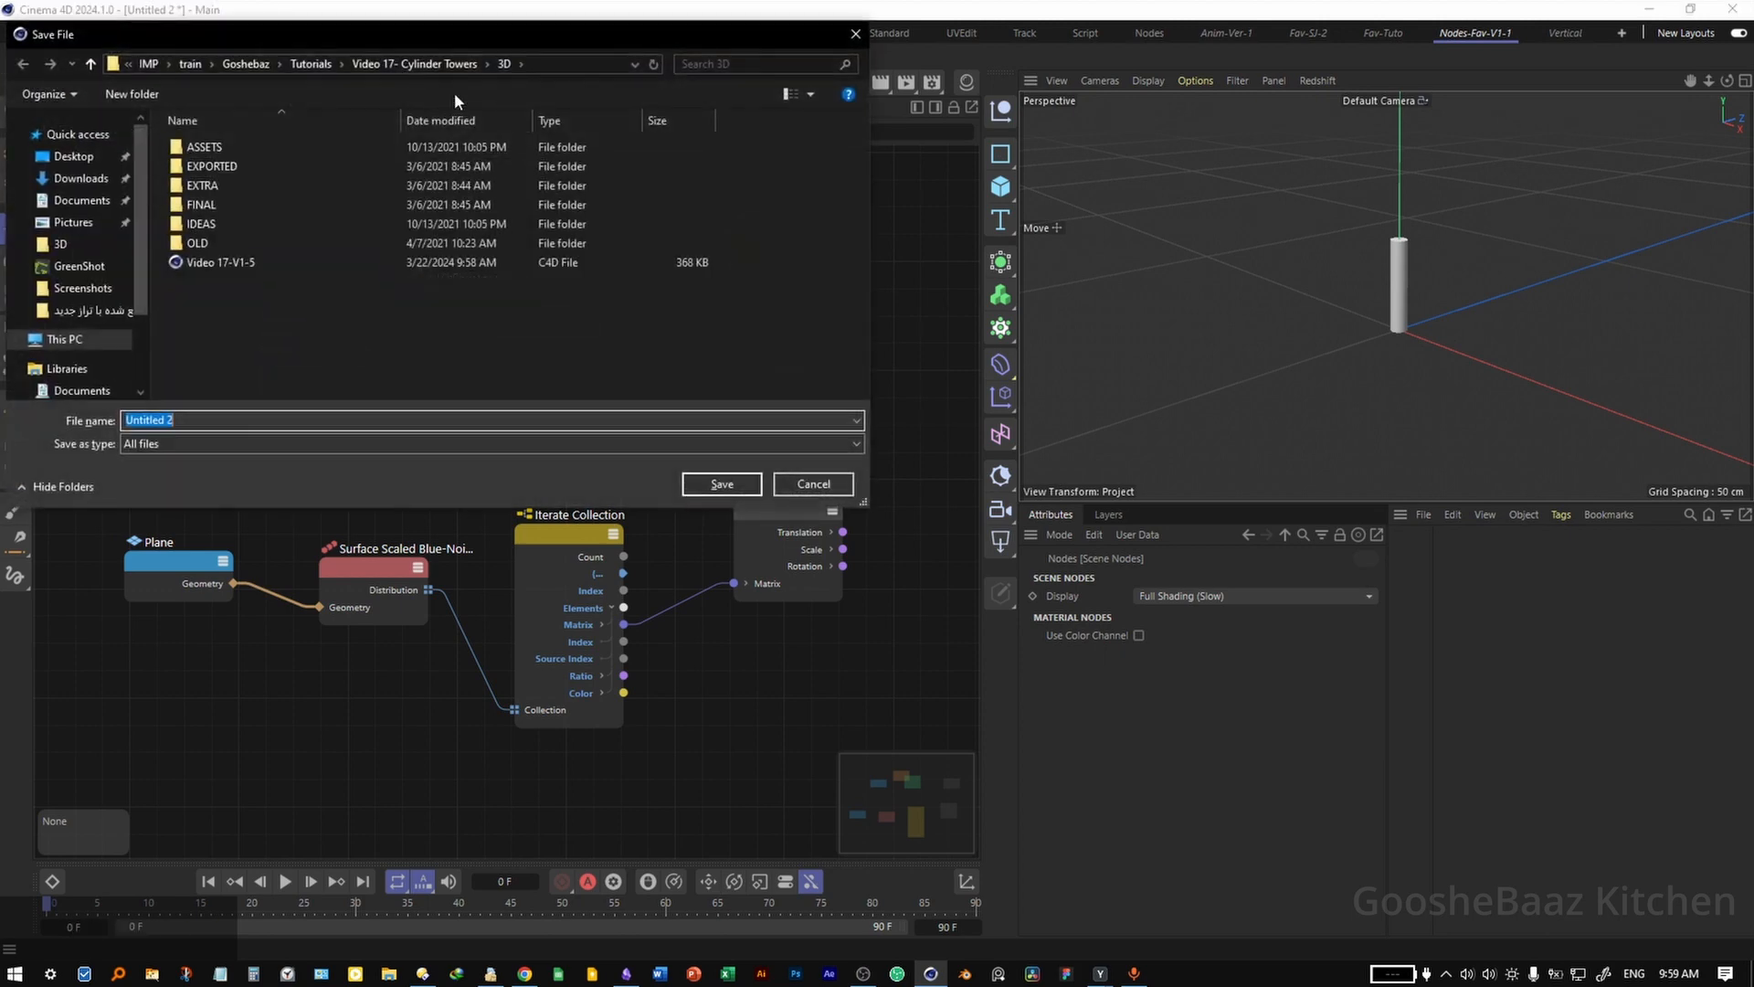
click(533, 60)
key(Escape)
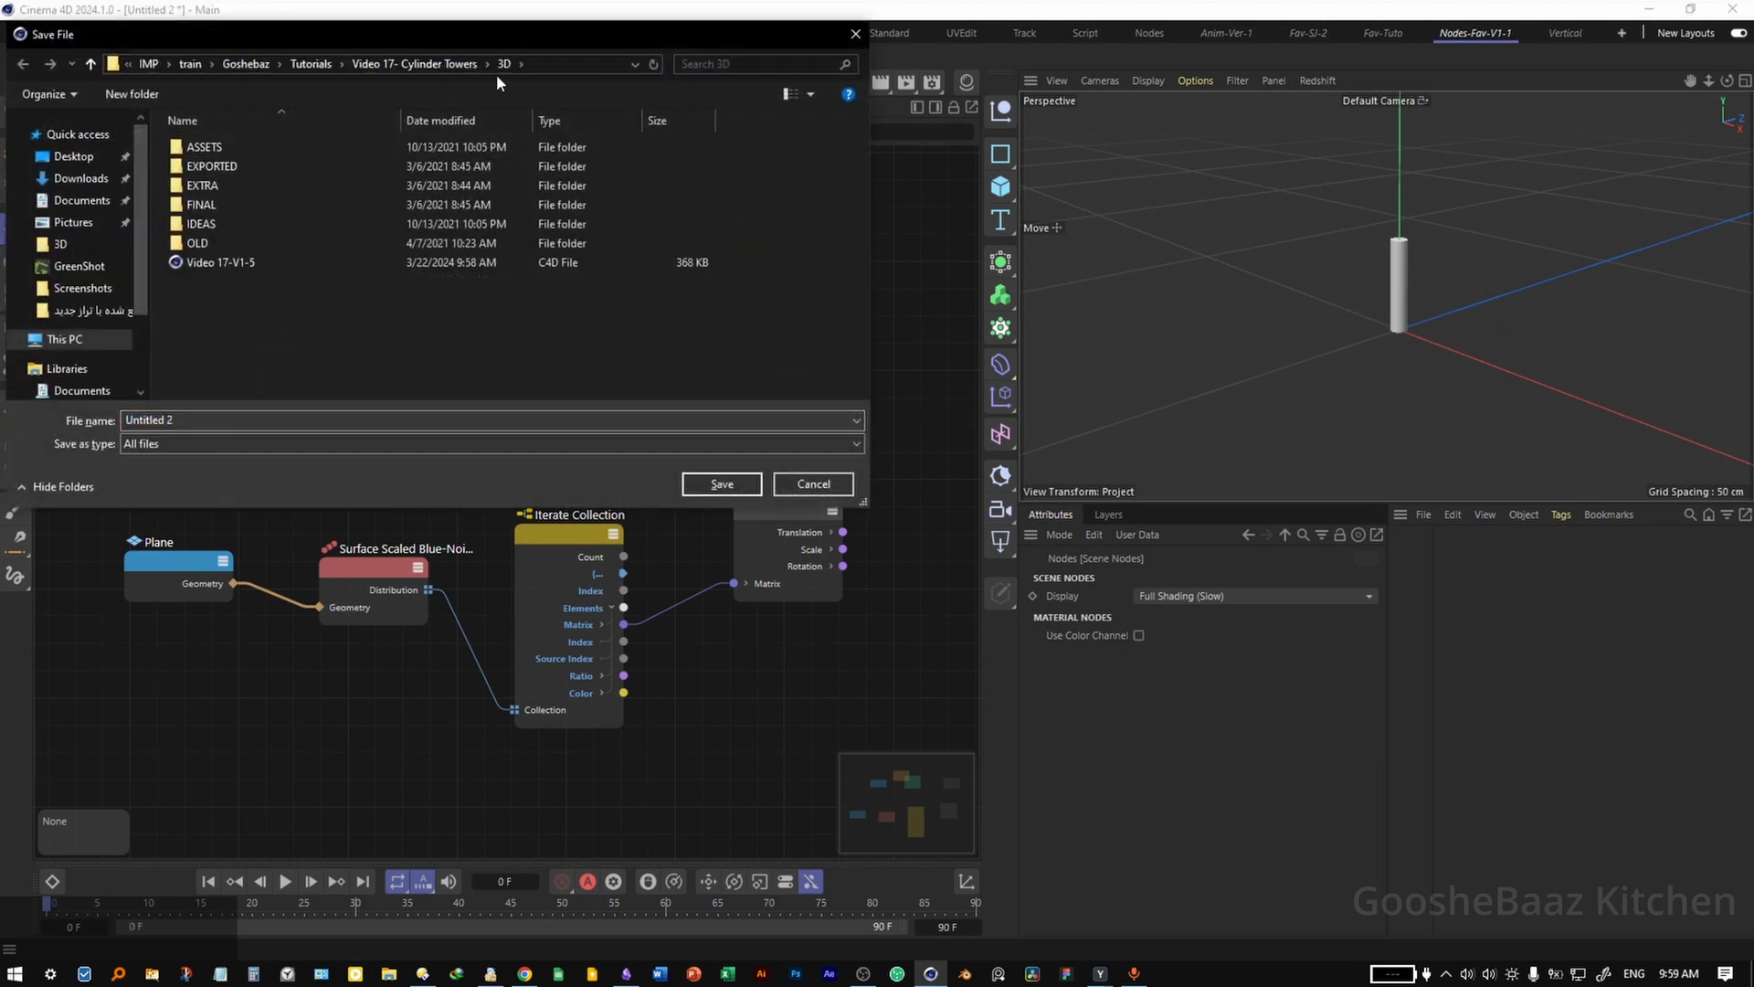
click(210, 260)
triple_click(174, 421)
key(BackSpace)
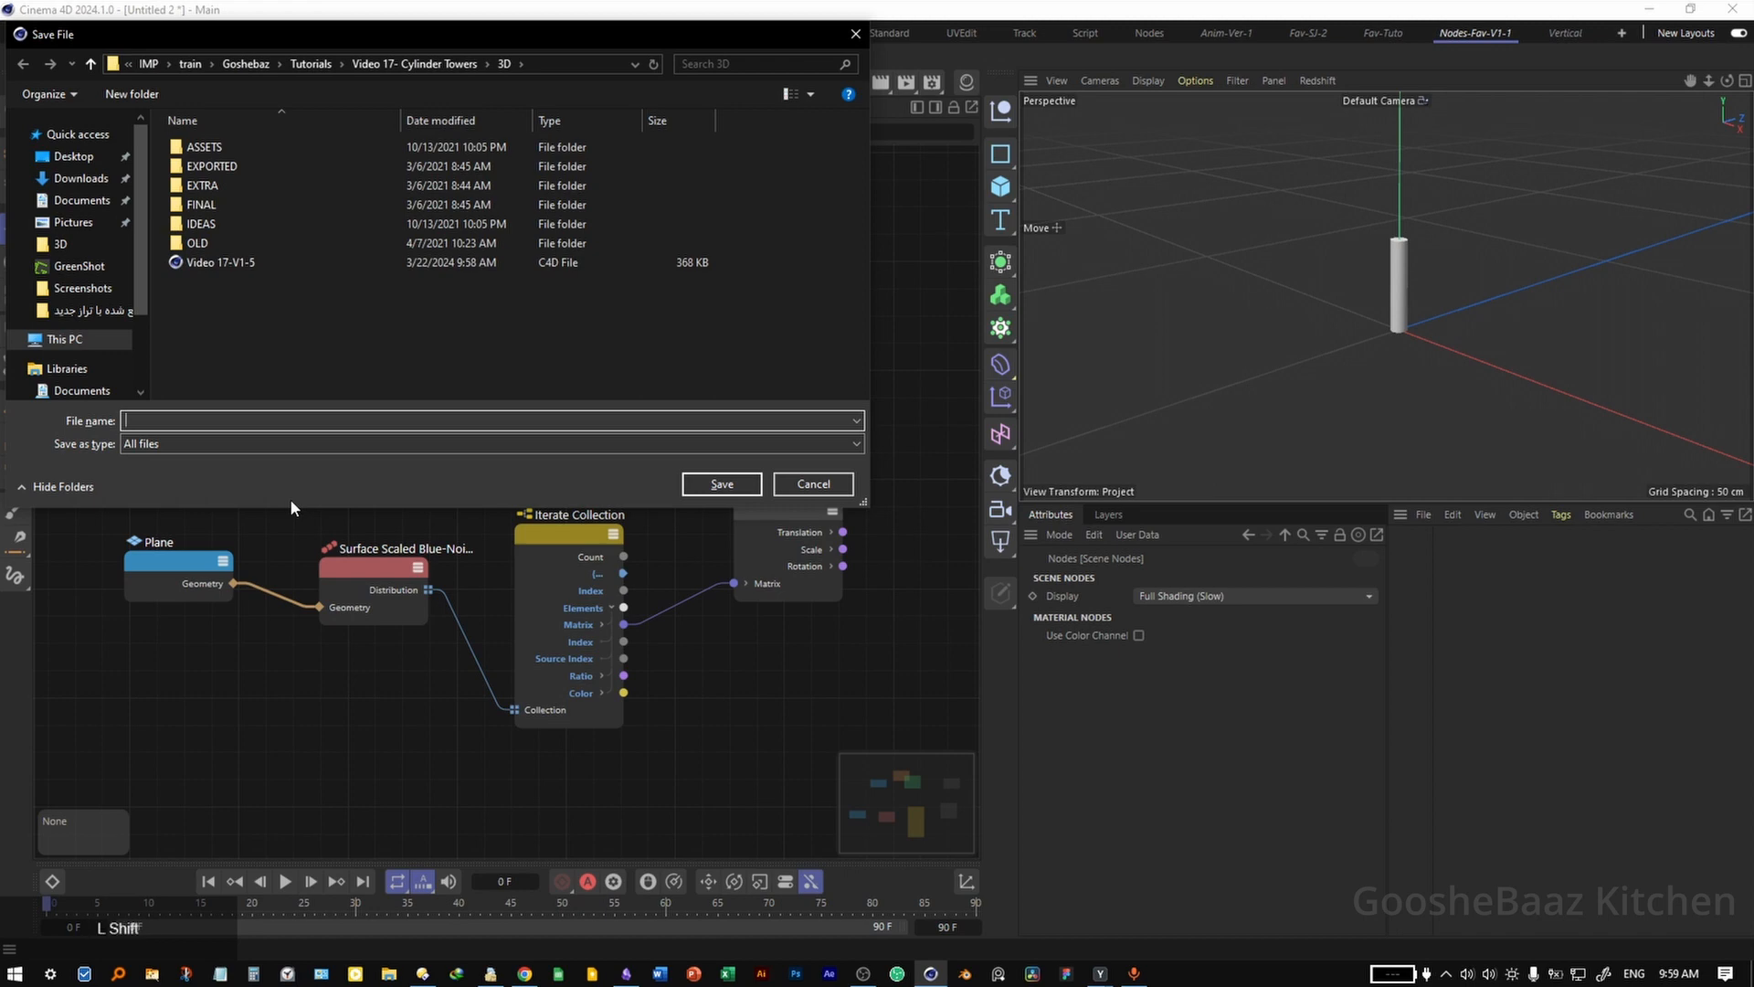
text(Cilyden)
key(BackSpace)
key(BackSpace)
key(BackSpace)
key(BackSpace)
key(BackSpace)
key(BackSpace)
text(yle)
key(BackSpace)
text(inder Tower-V1-1-LIV)
key(Return)
Add a Range Mapper node to the graph near the Decompose Matrix node
double_click(811, 542)
text(range)
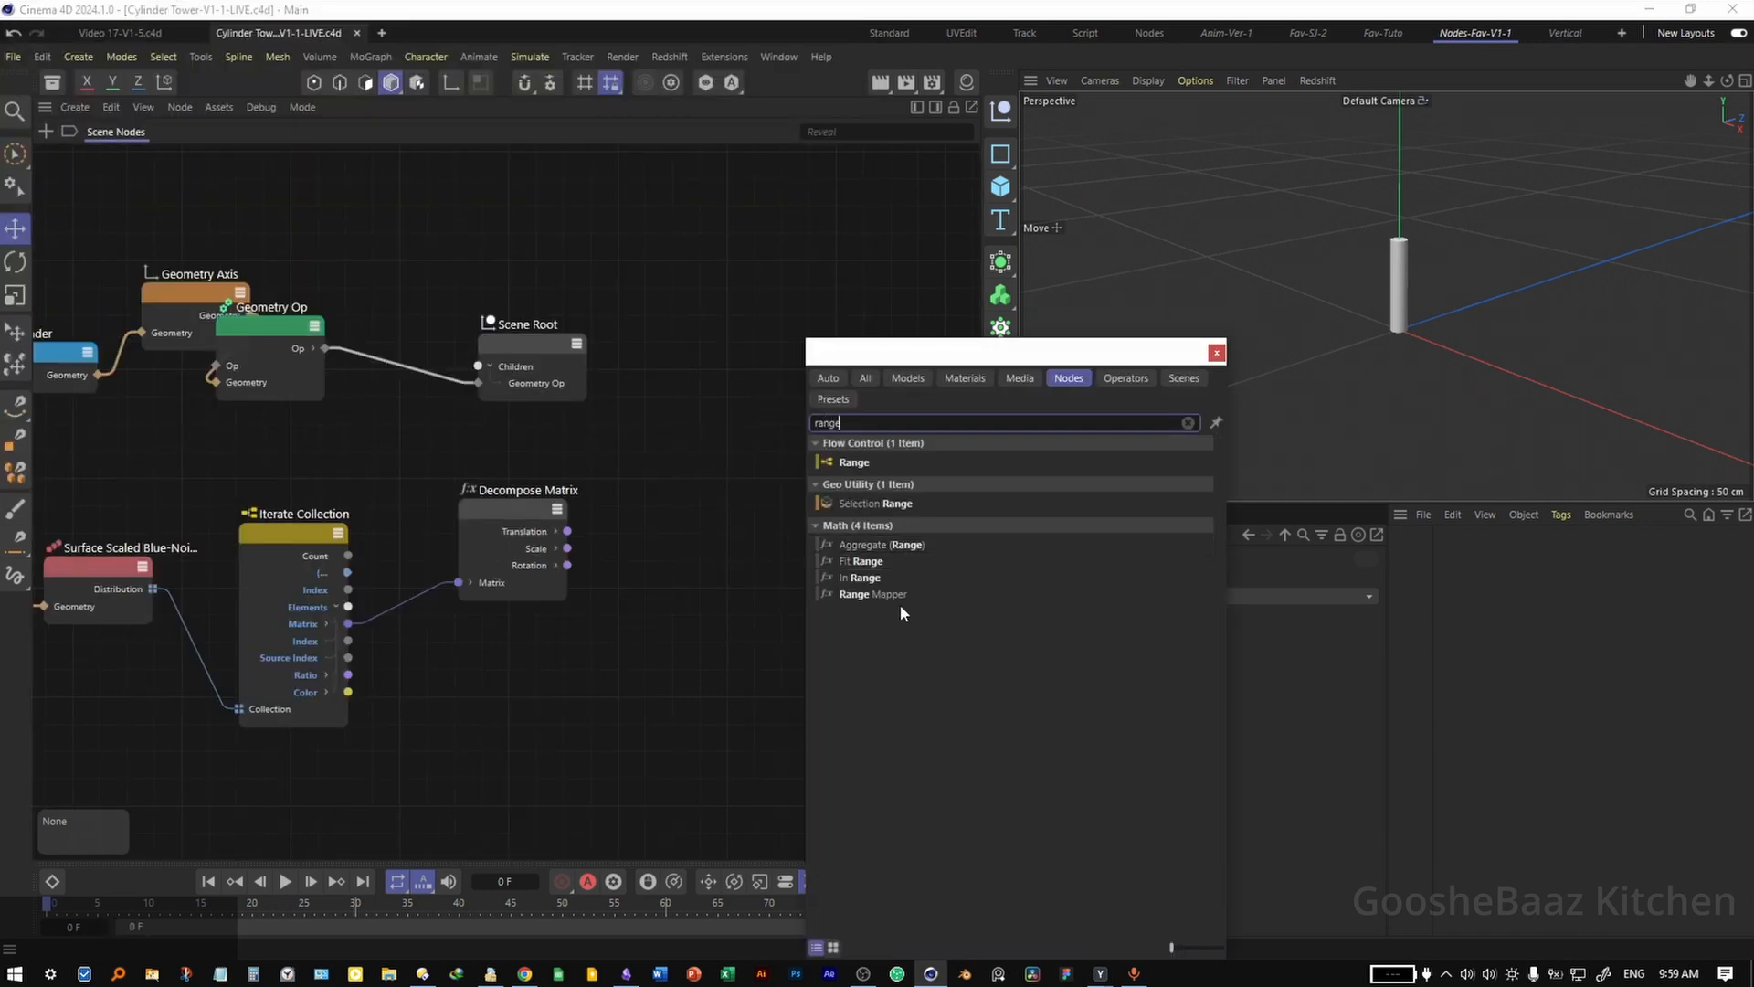
drag(878, 594, 685, 398)
click(1219, 355)
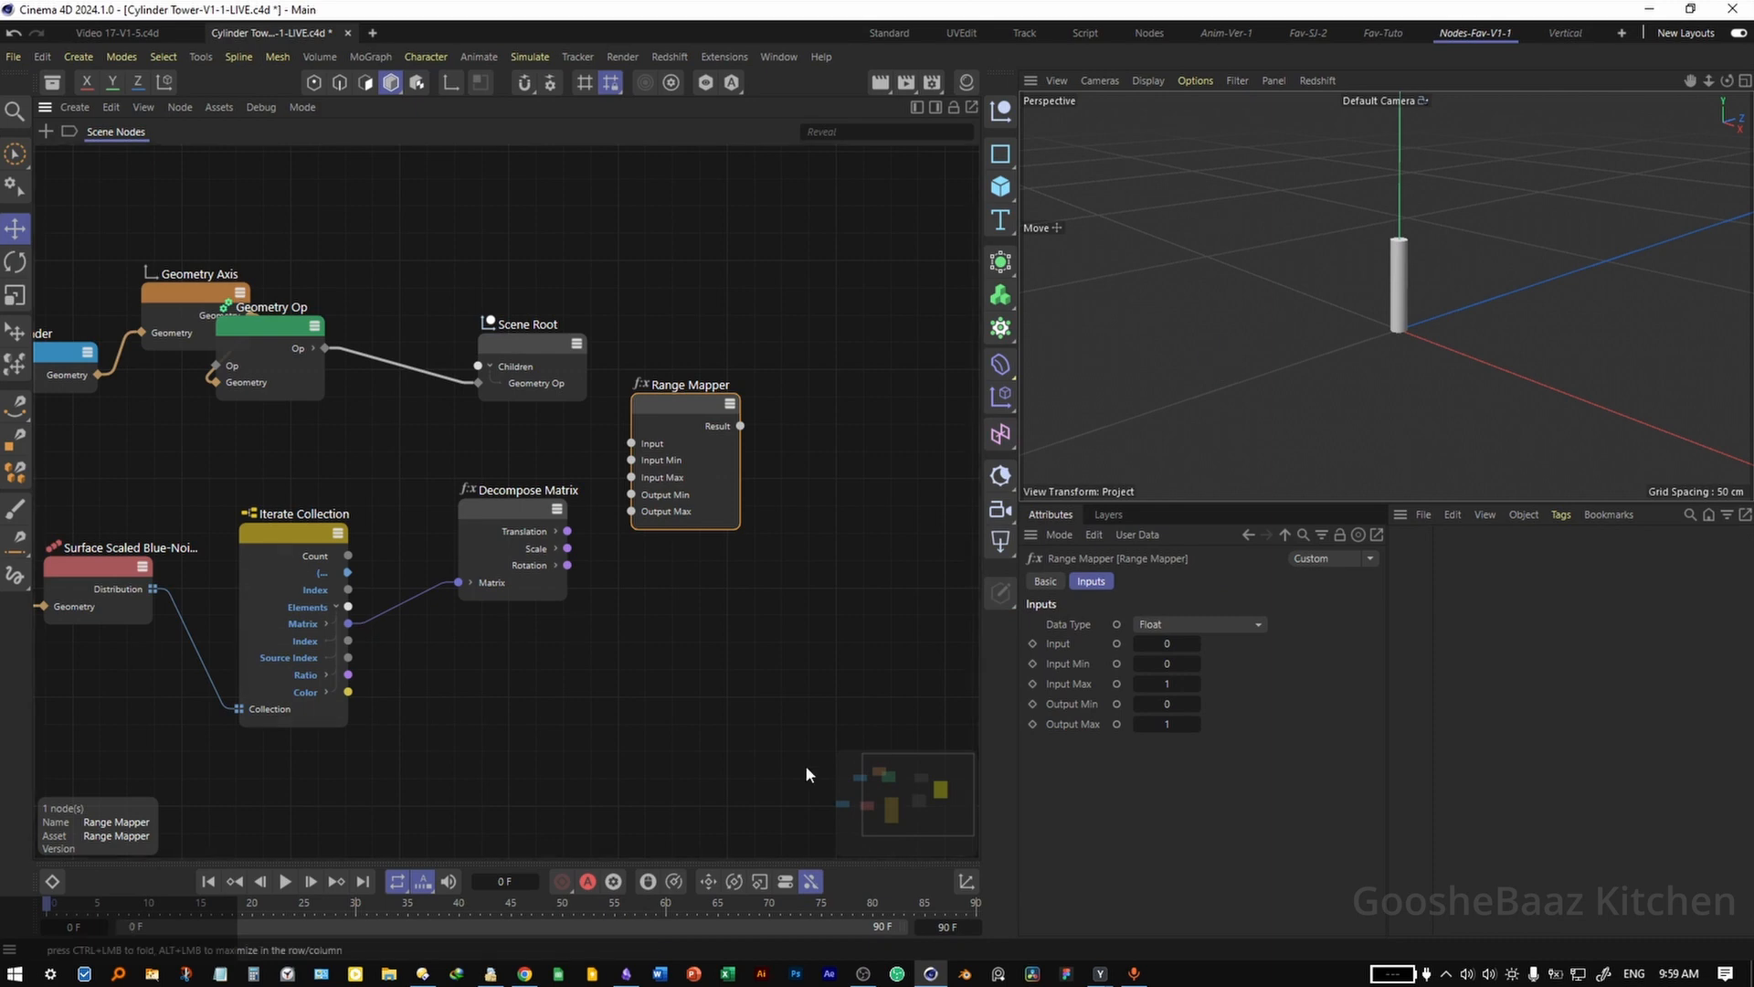
Connect the Decompose Matrix translation to the Range Mapper's Input and set the mapper's data type to Vector
scroll(539, 539, up, 2)
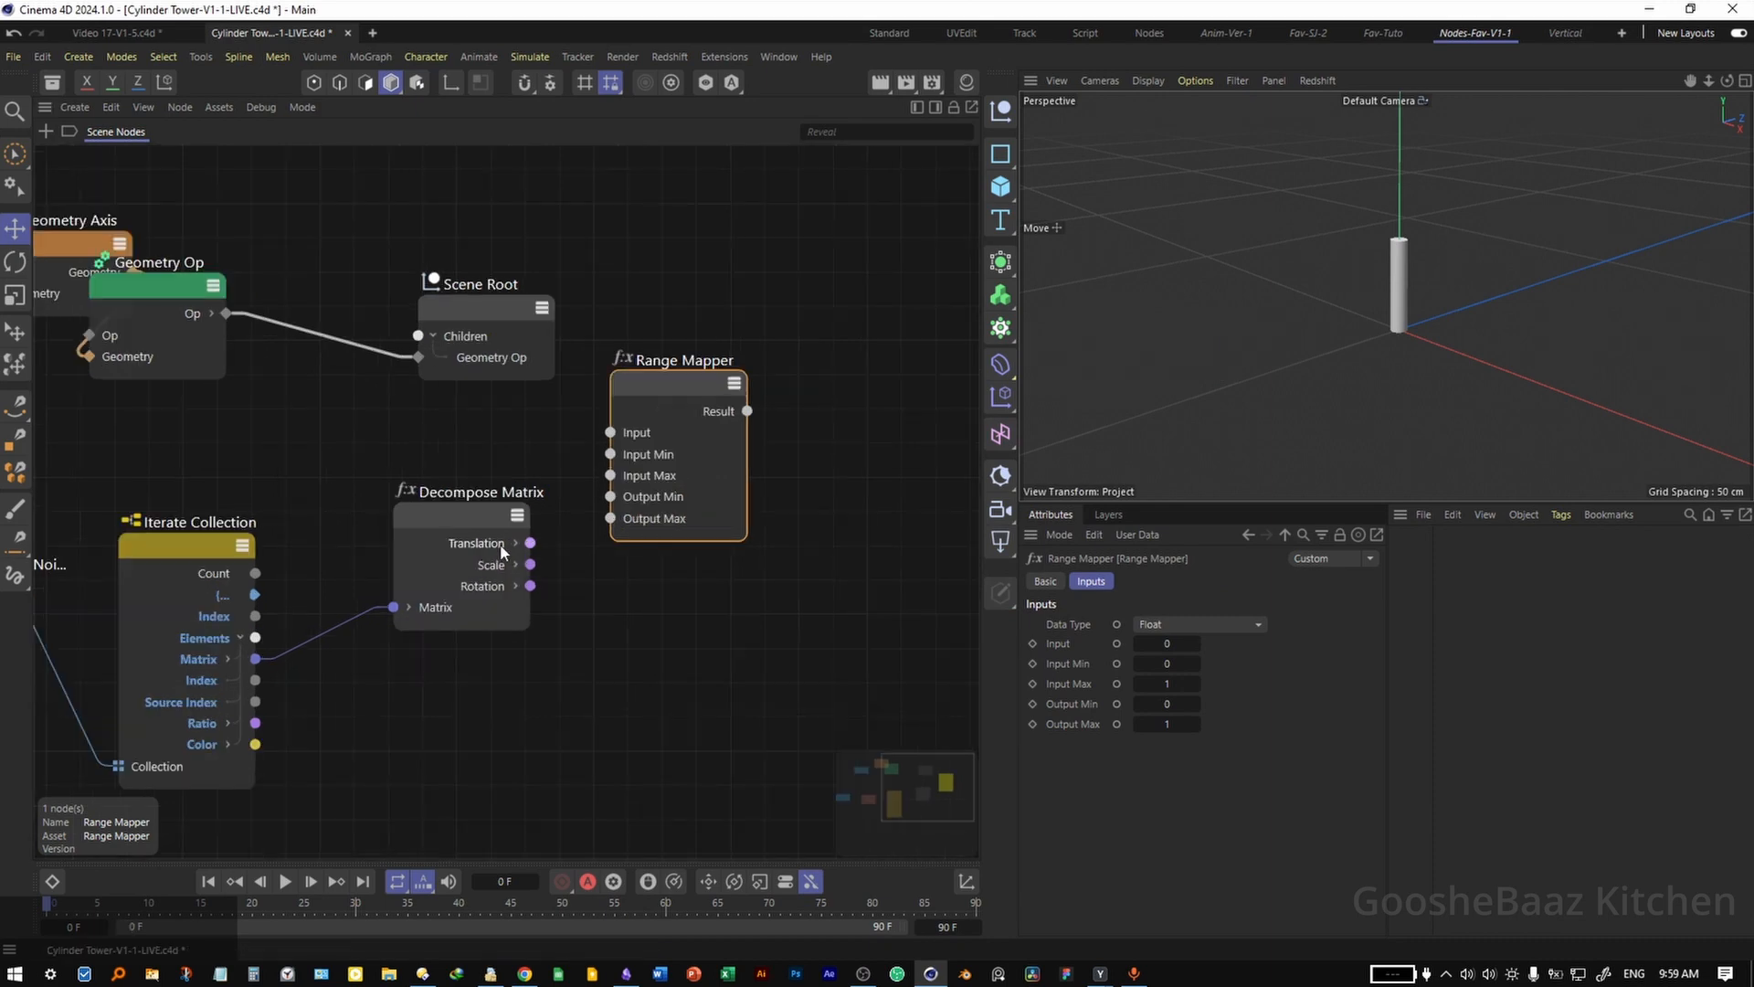
drag(530, 543, 622, 437)
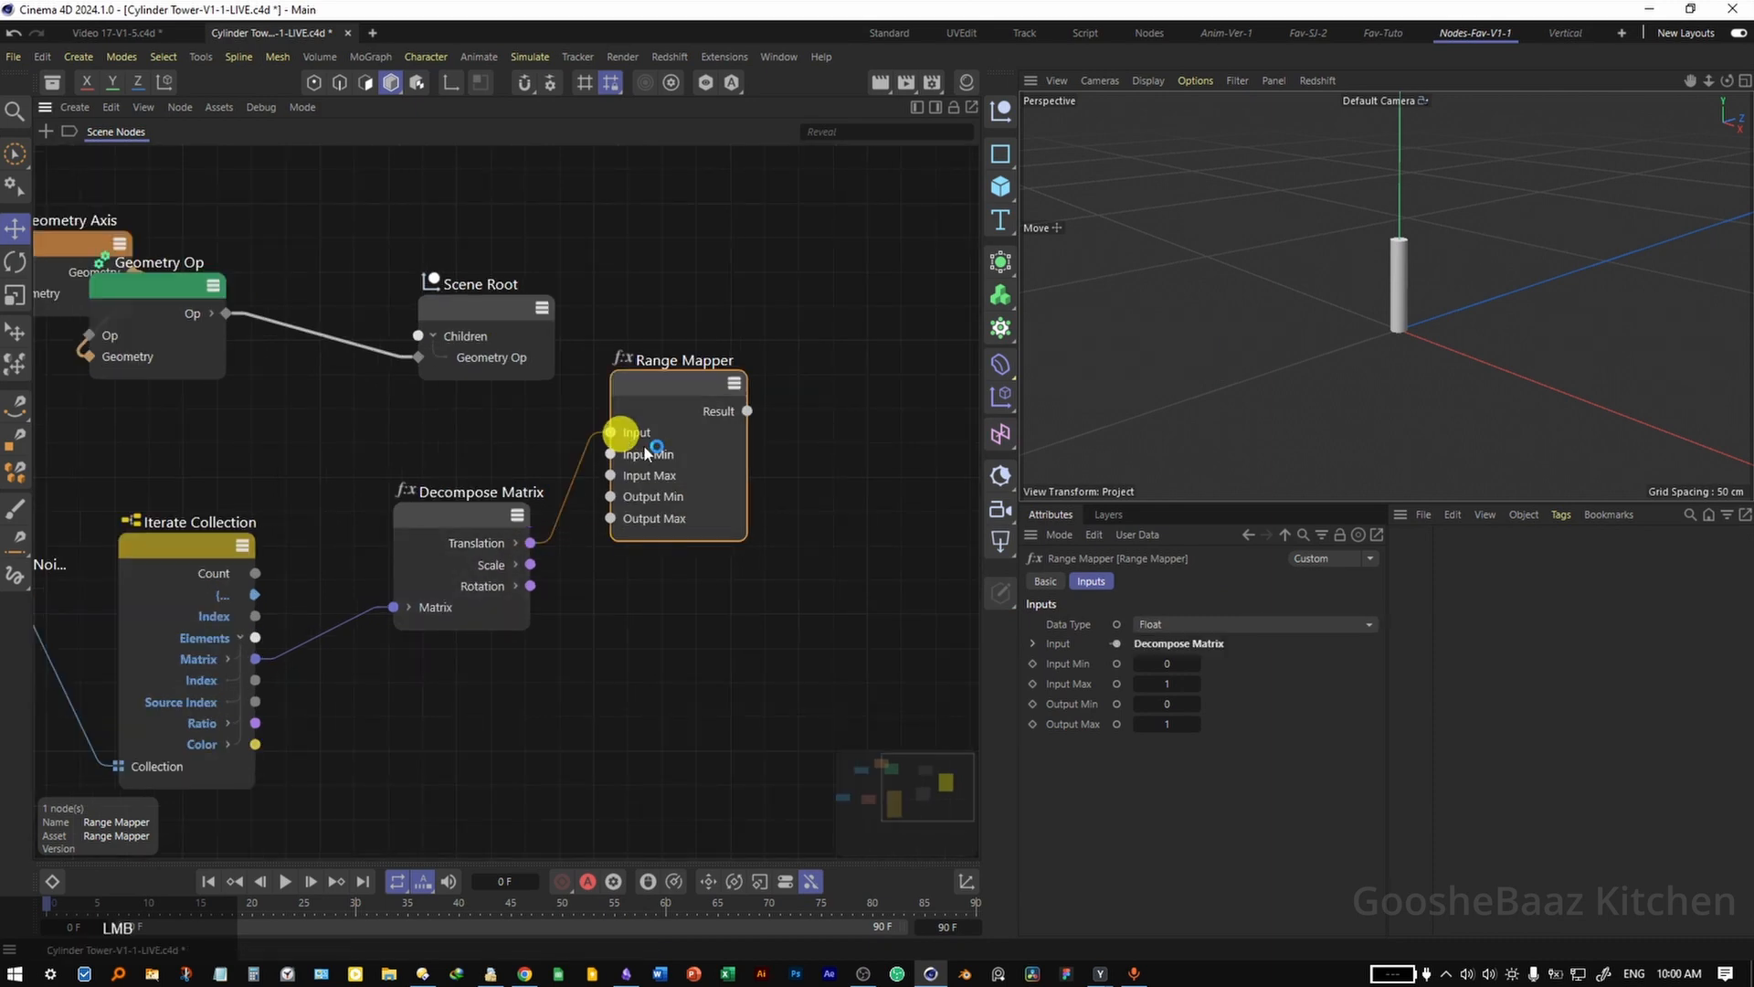
click(658, 427)
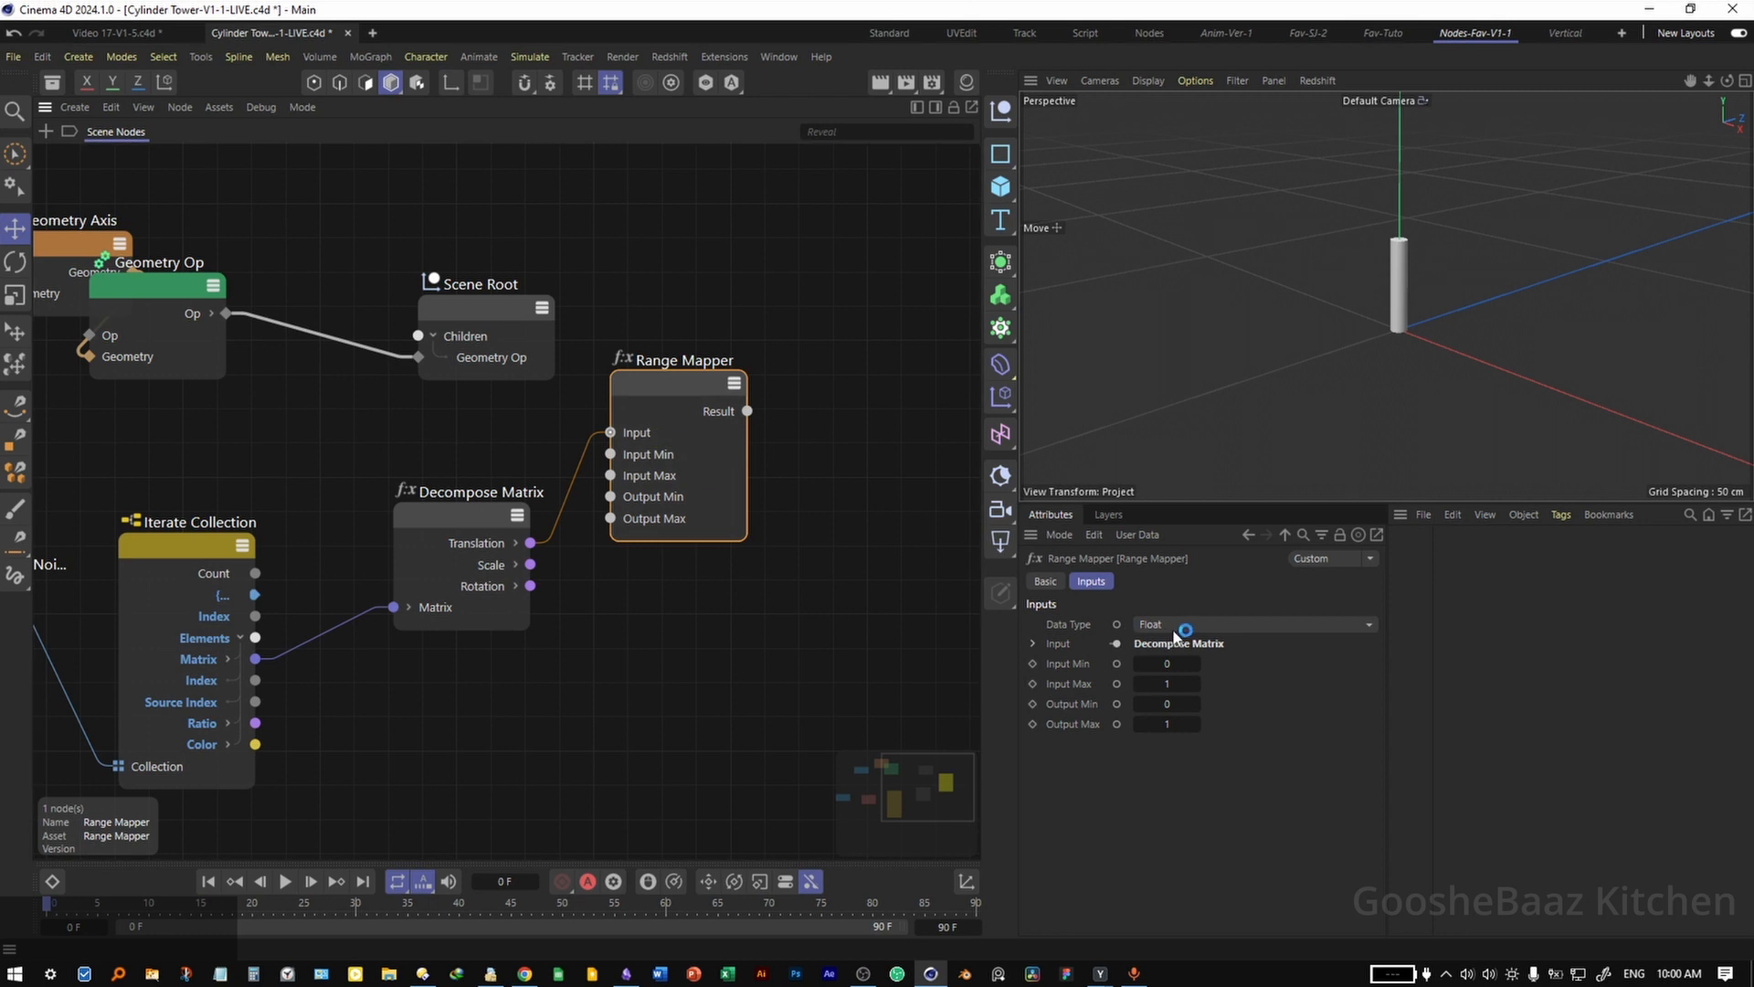
click(1209, 622)
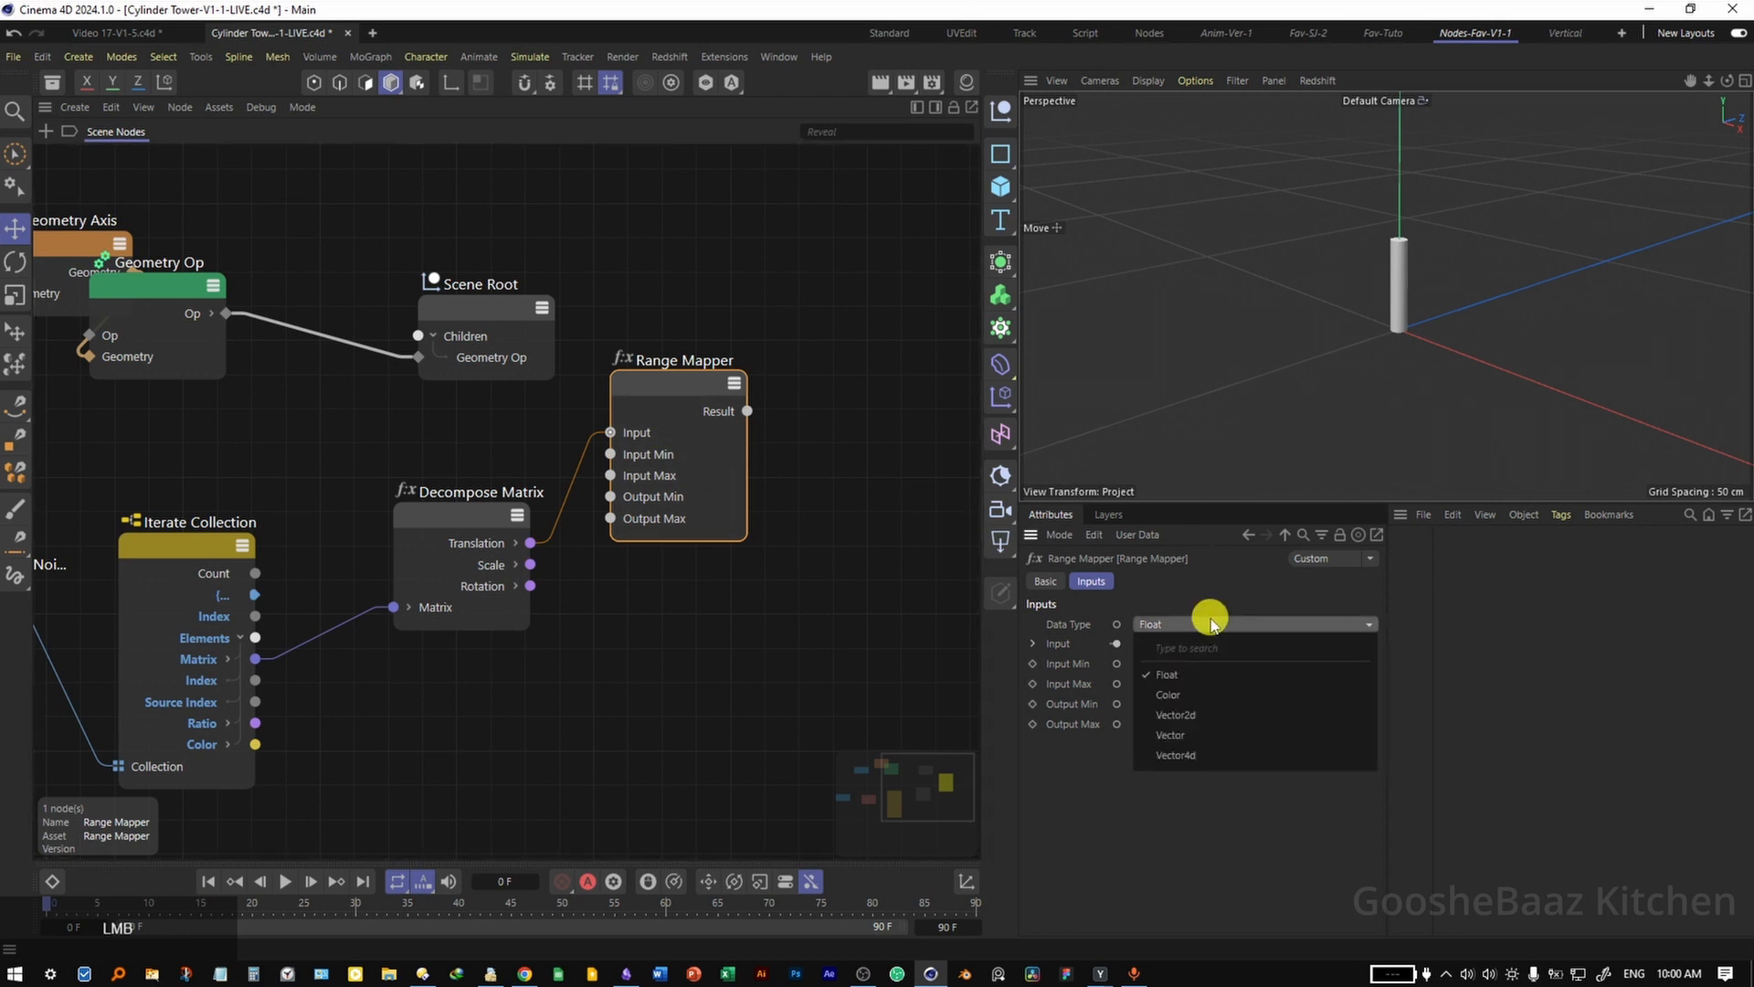
click(1201, 730)
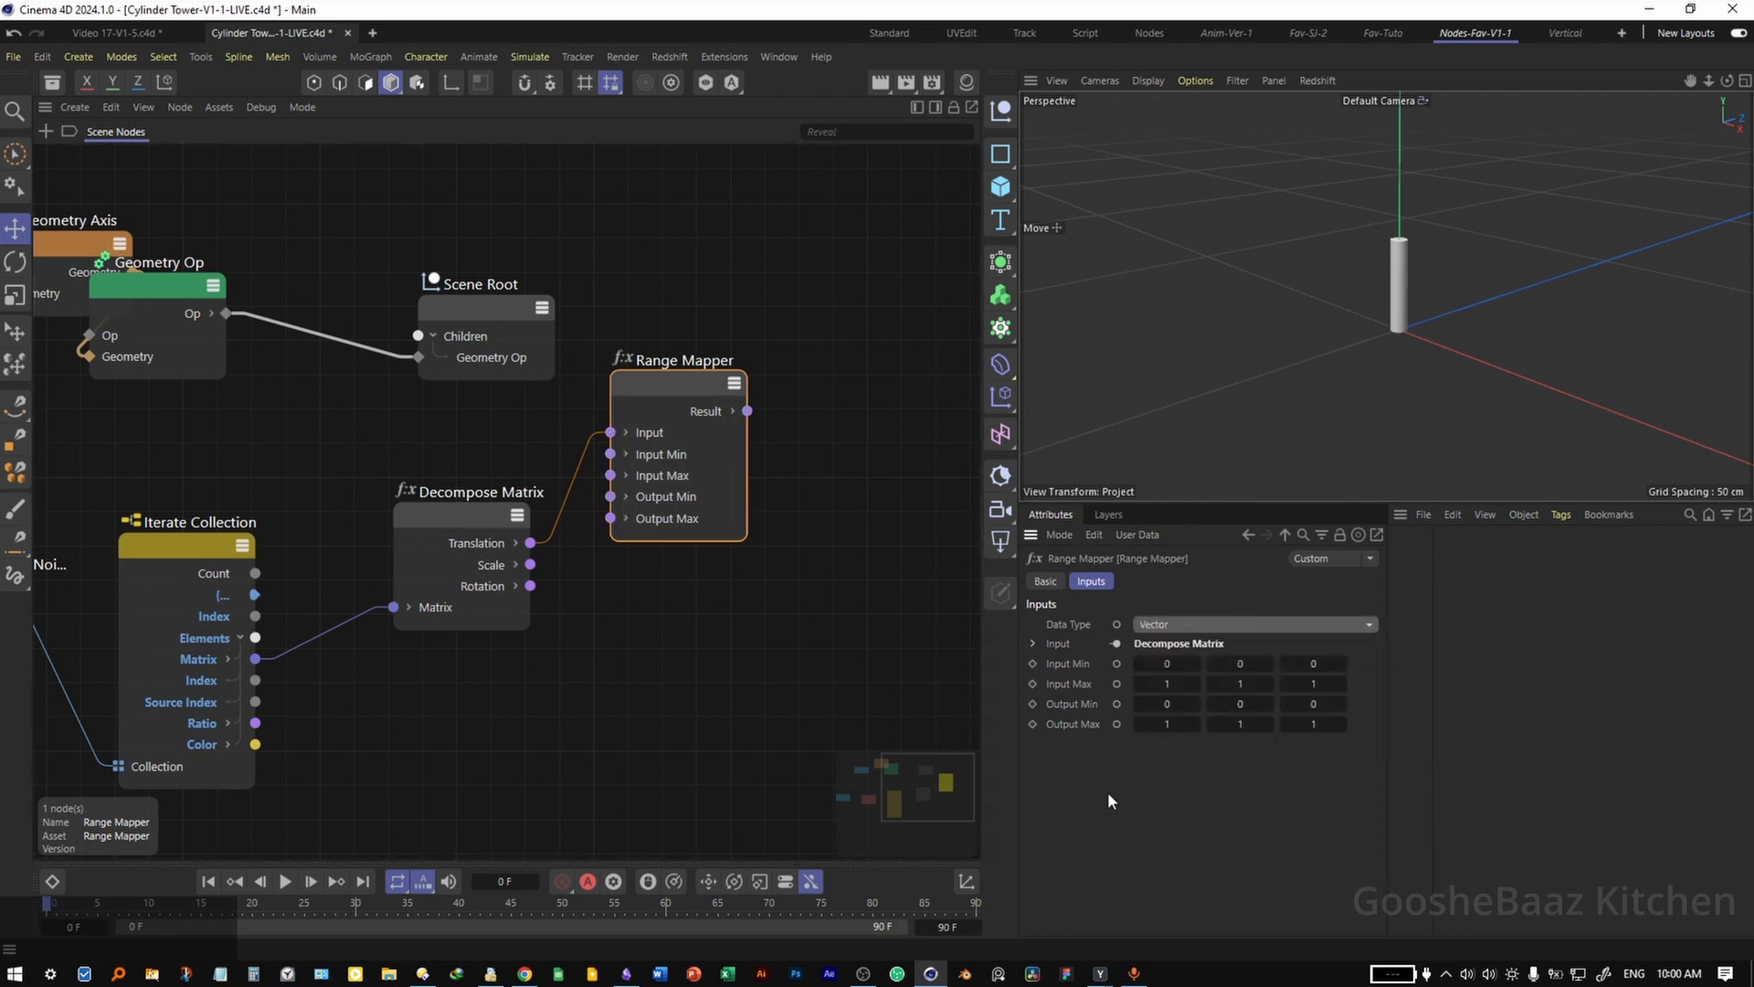
Set the Range Mapper's Output Max to 1.09 for the X and Z components
click(1169, 724)
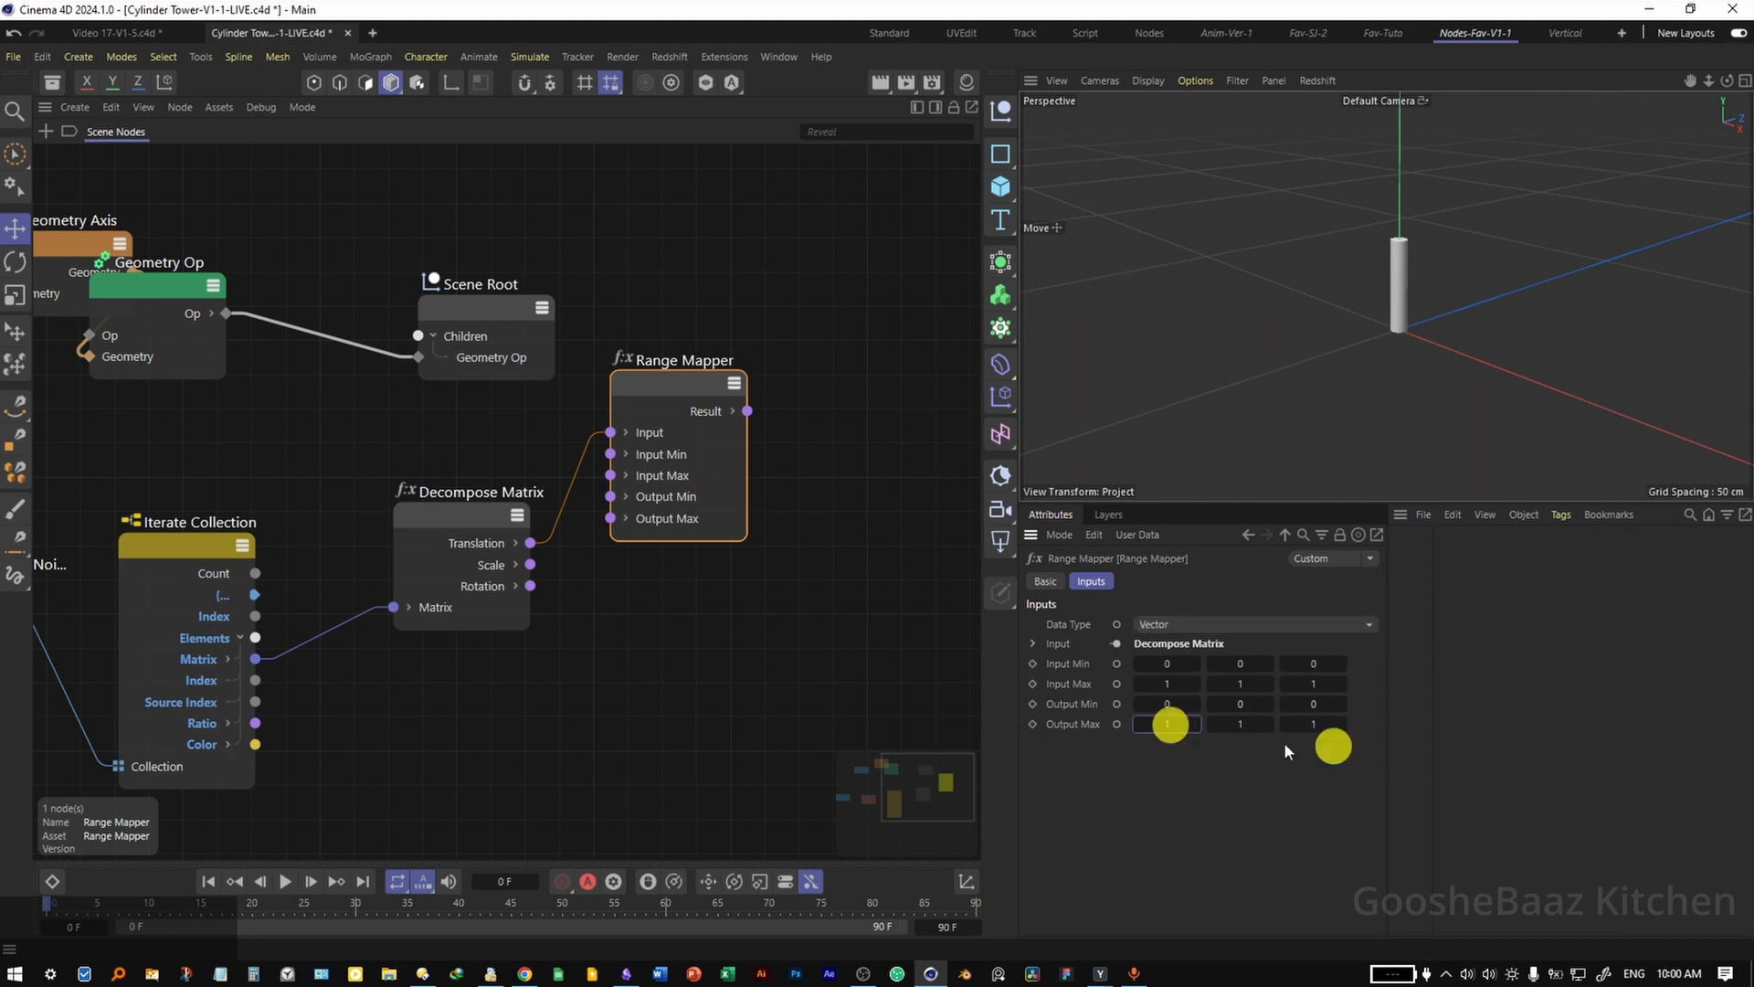
click(1169, 724)
text(10)
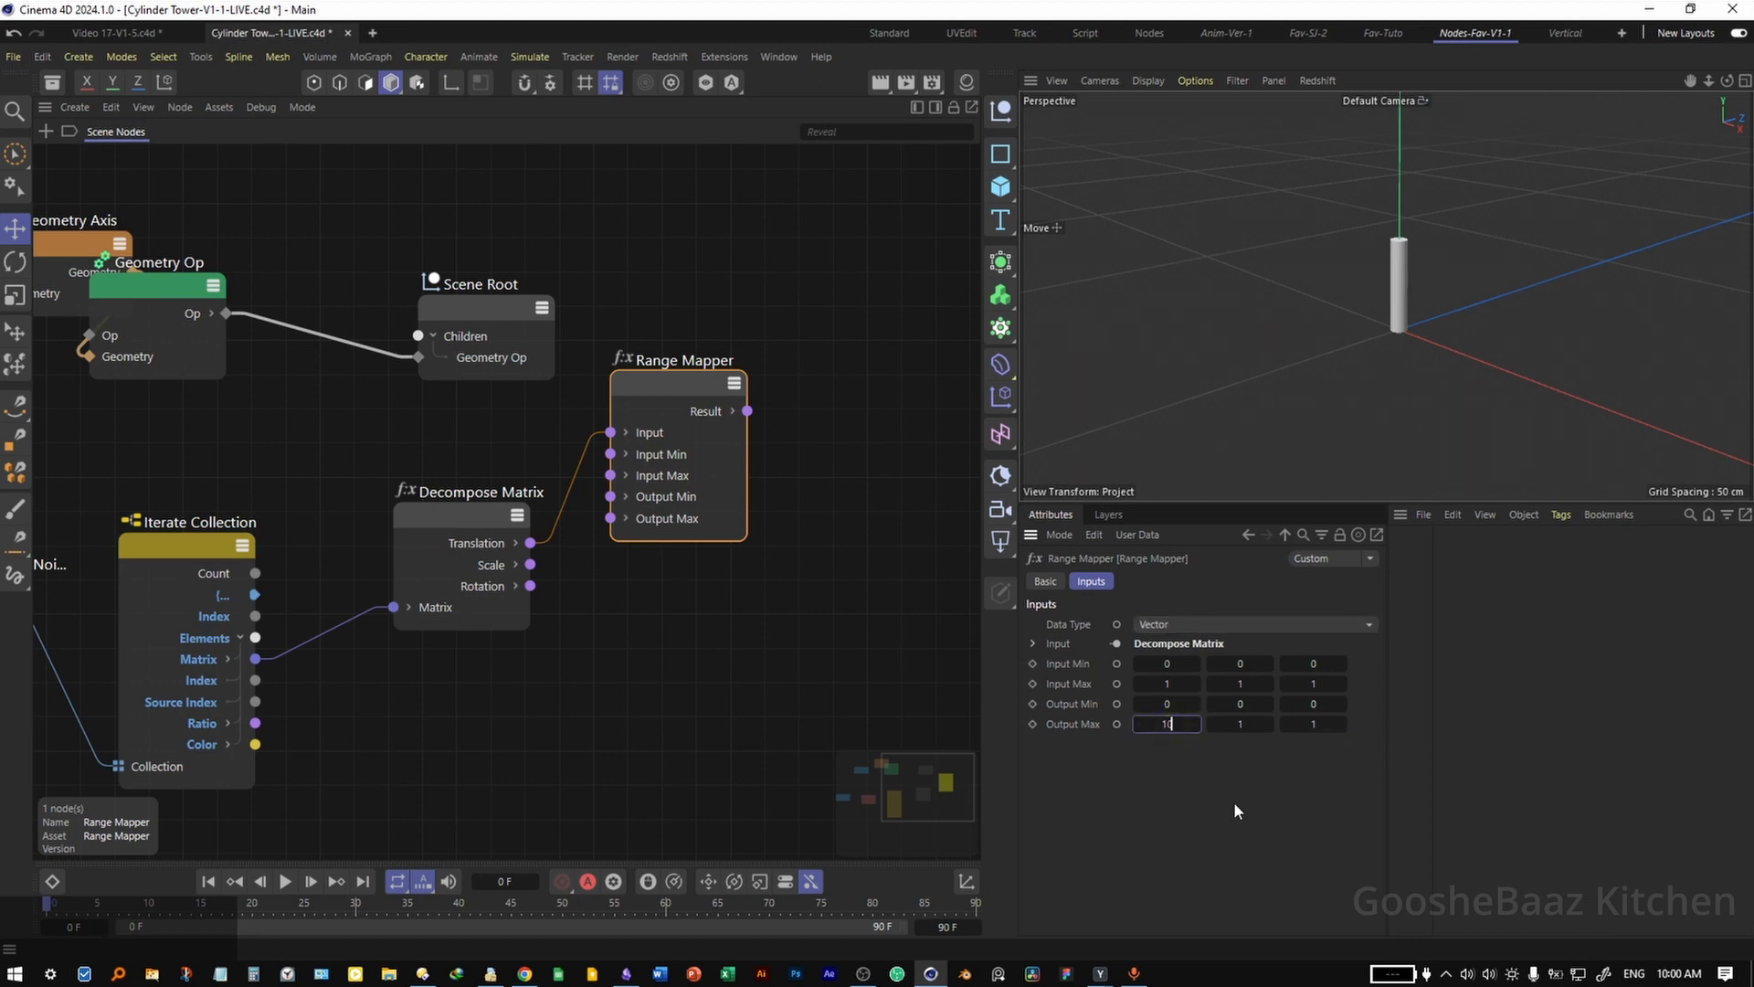
key(BackSpace)
text(.05)
key(BackSpace)
text(9)
click(1313, 724)
text(1.09)
key(Return)
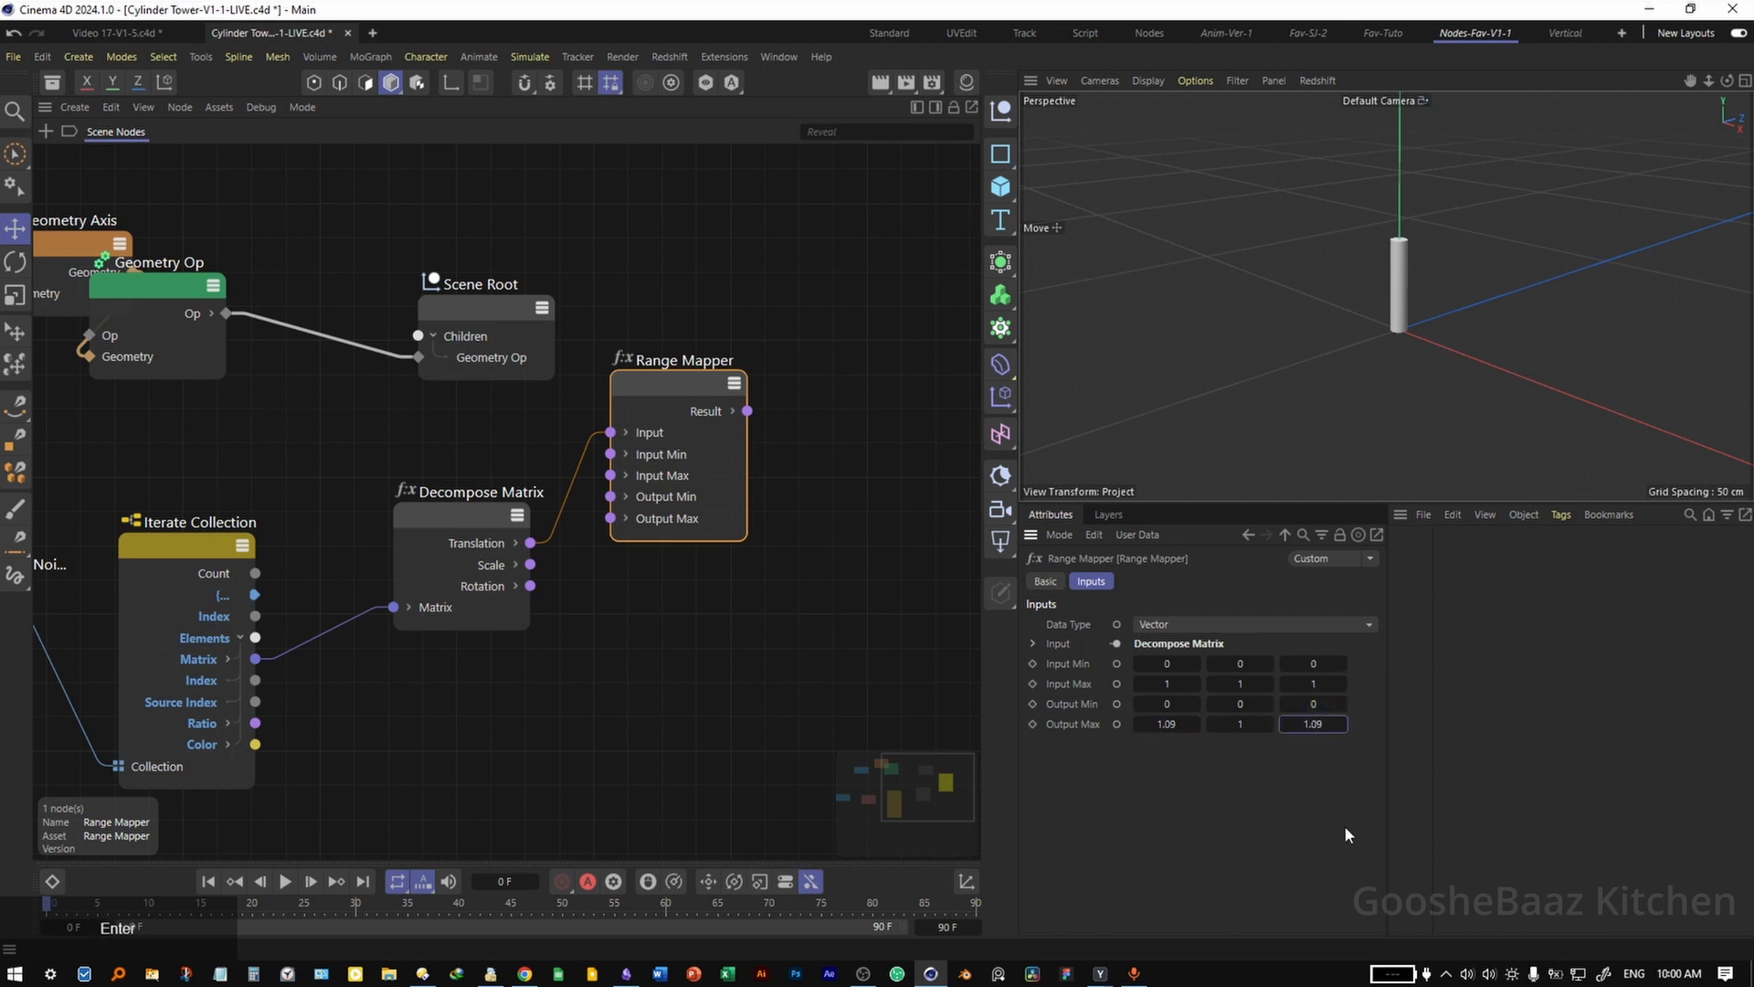
Add a Matrix Op node and connect the Range Mapper result to its matrix Translation
double_click(742, 650)
text(matrix)
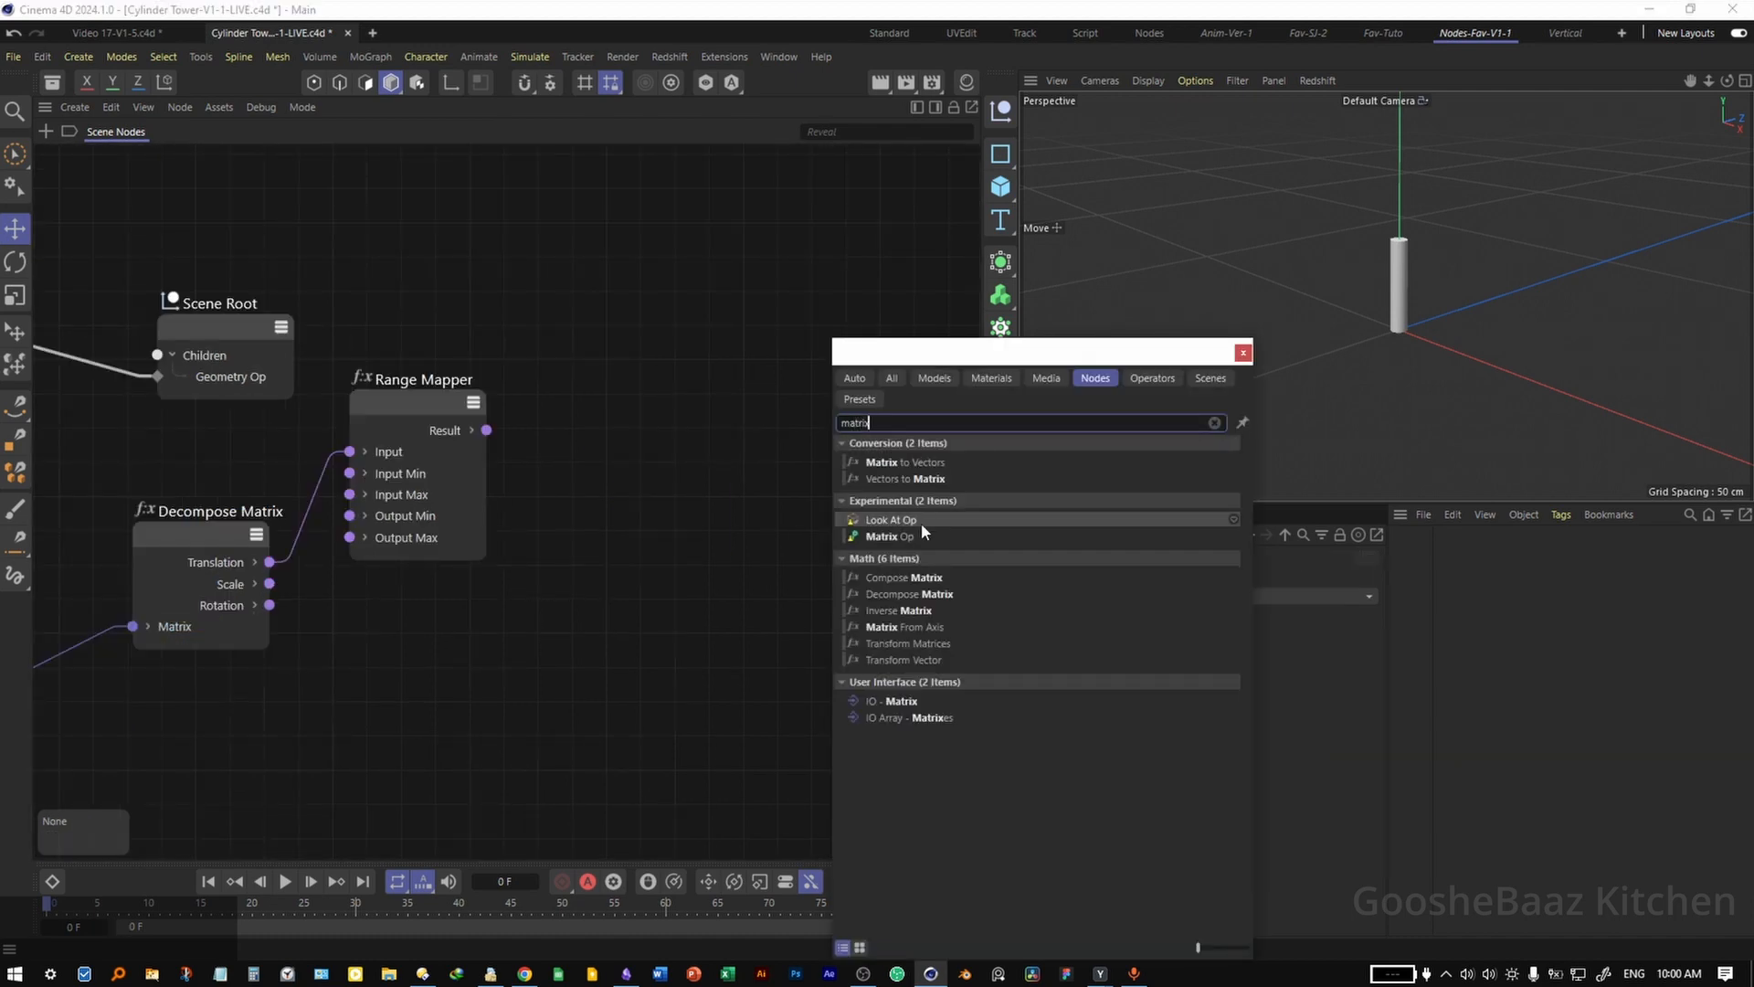
double_click(891, 536)
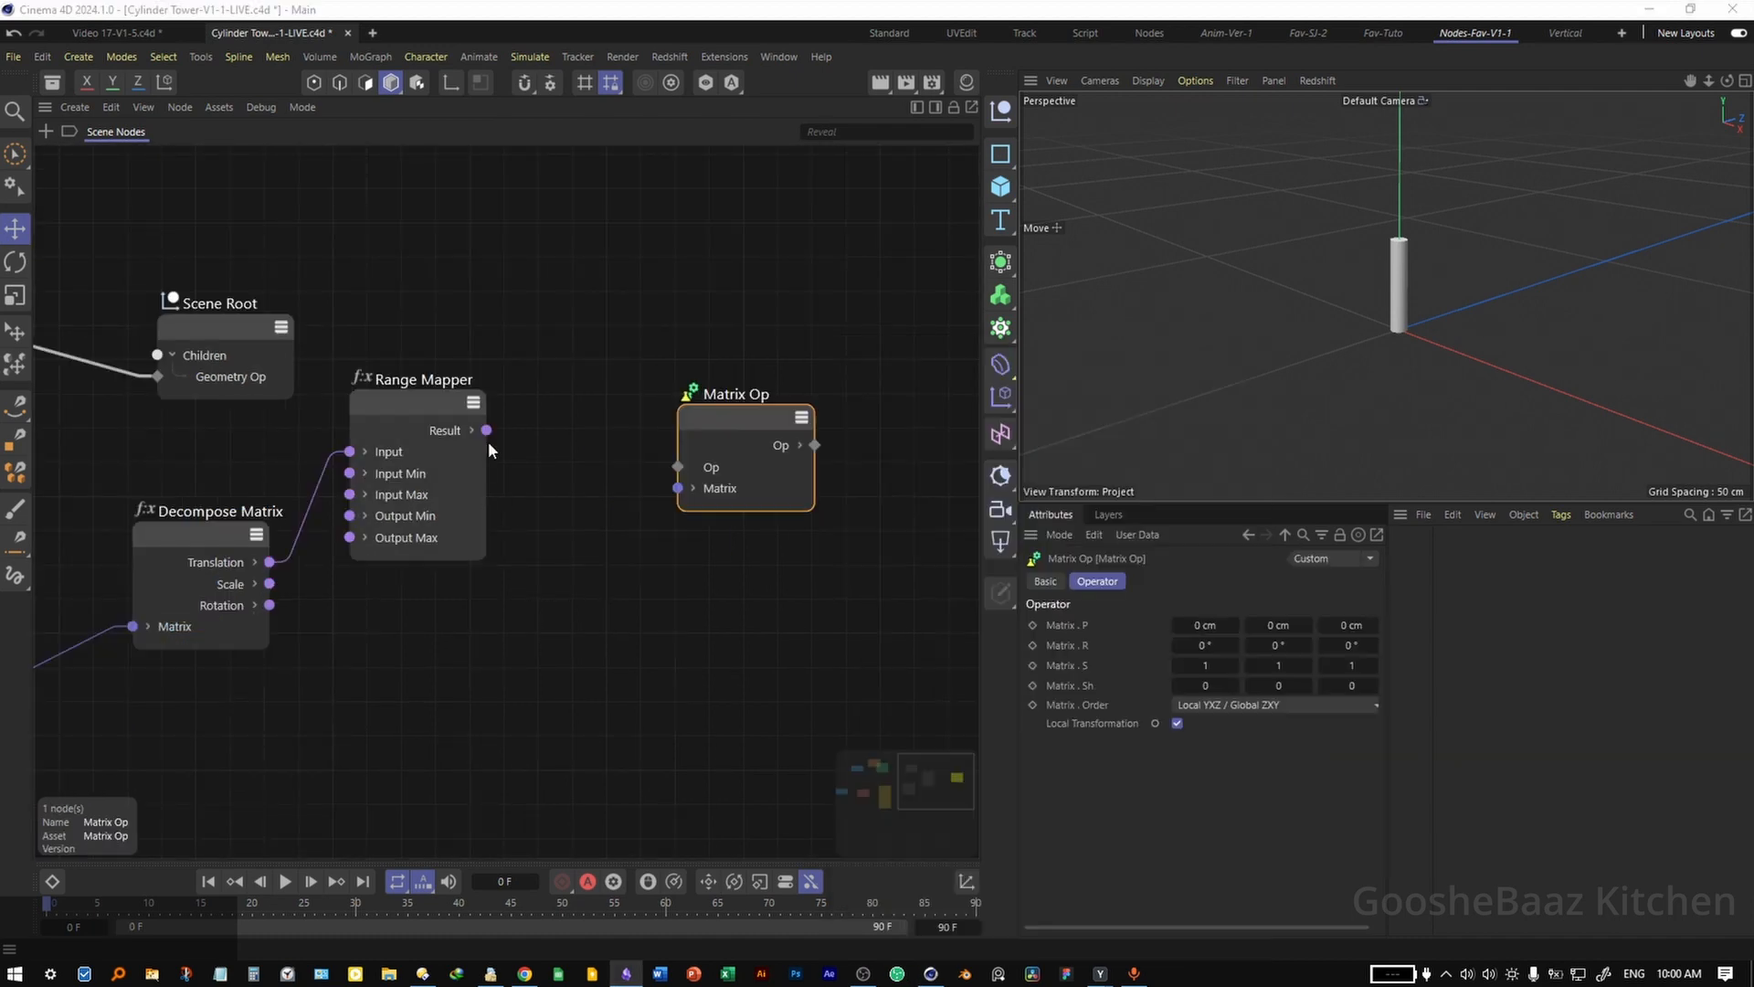
click(695, 487)
drag(487, 430, 678, 509)
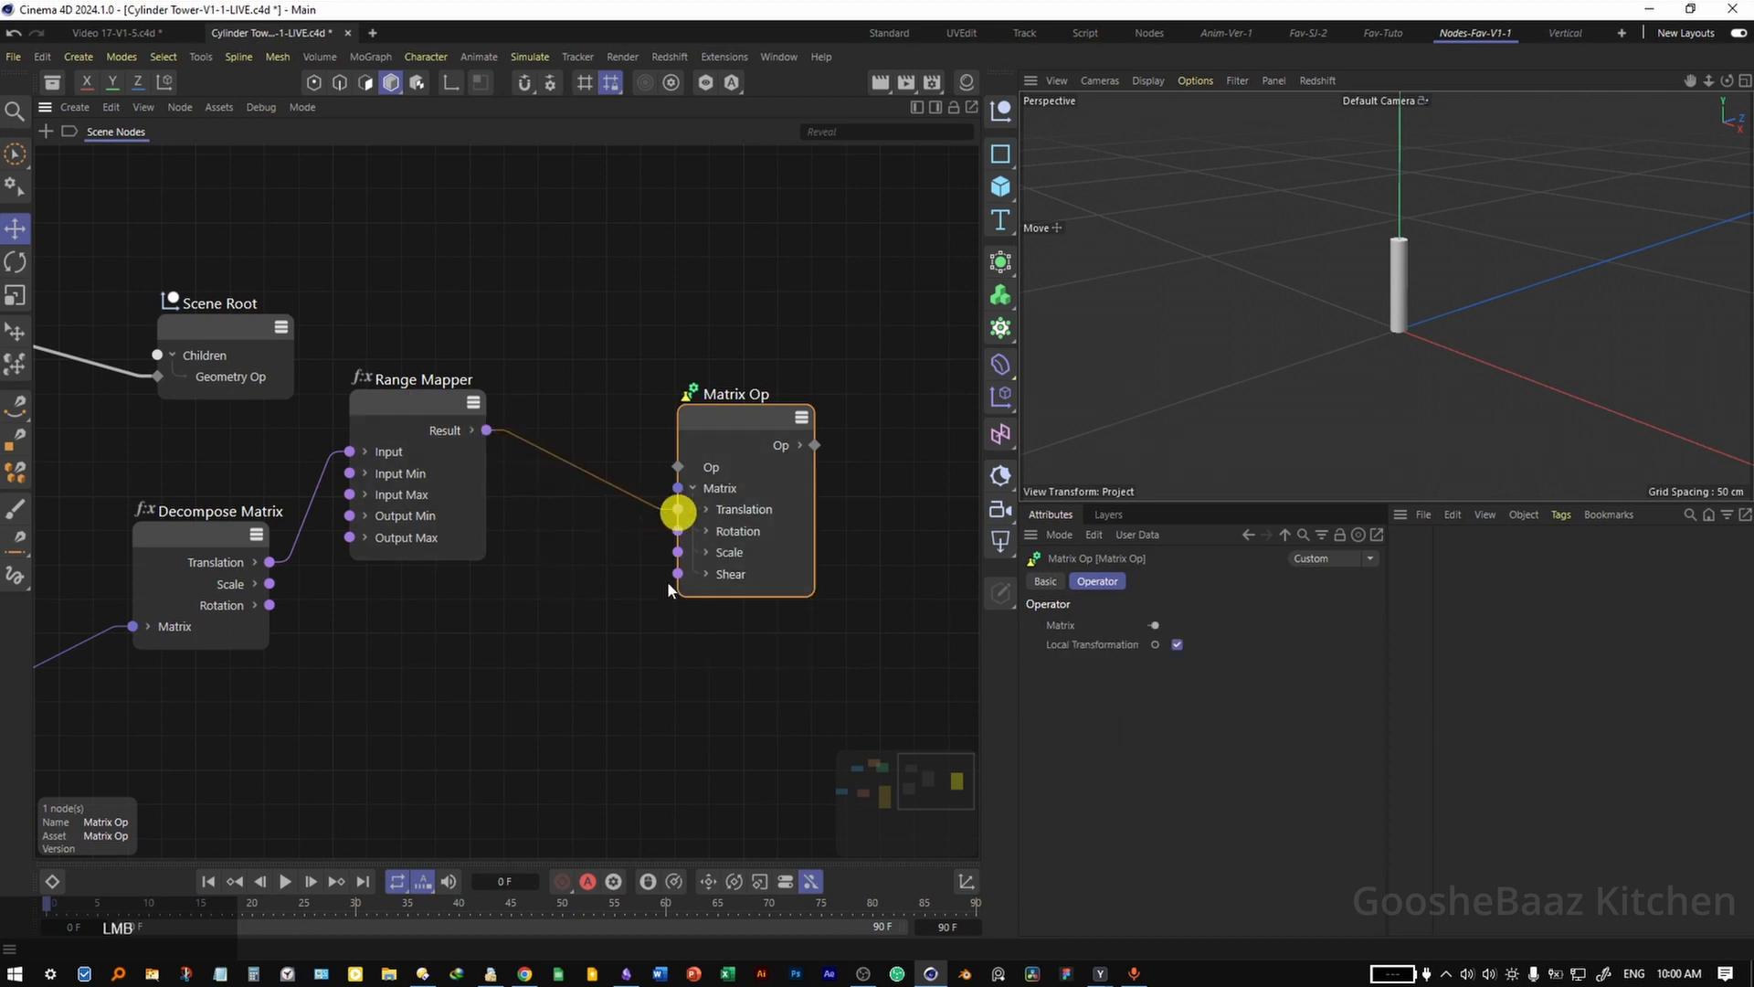
Connect the Decompose Matrix's Scale X and Z outputs to the Matrix Op's Scale X and Z inputs
click(255, 583)
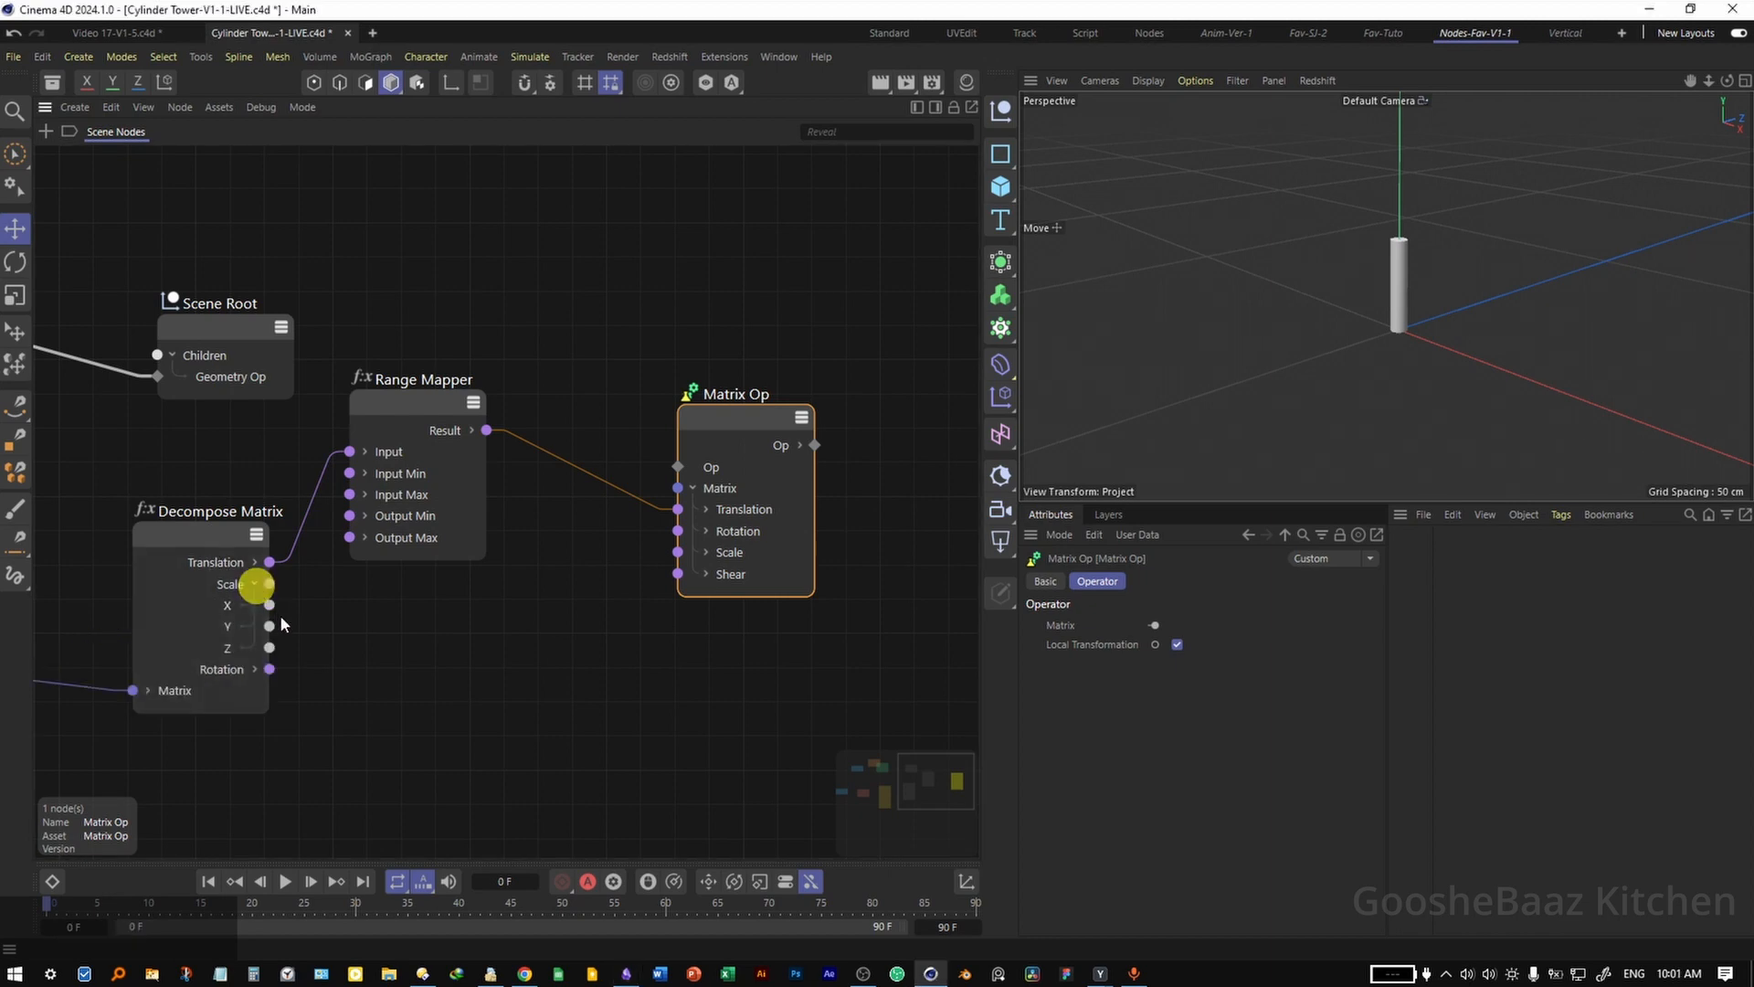
click(708, 552)
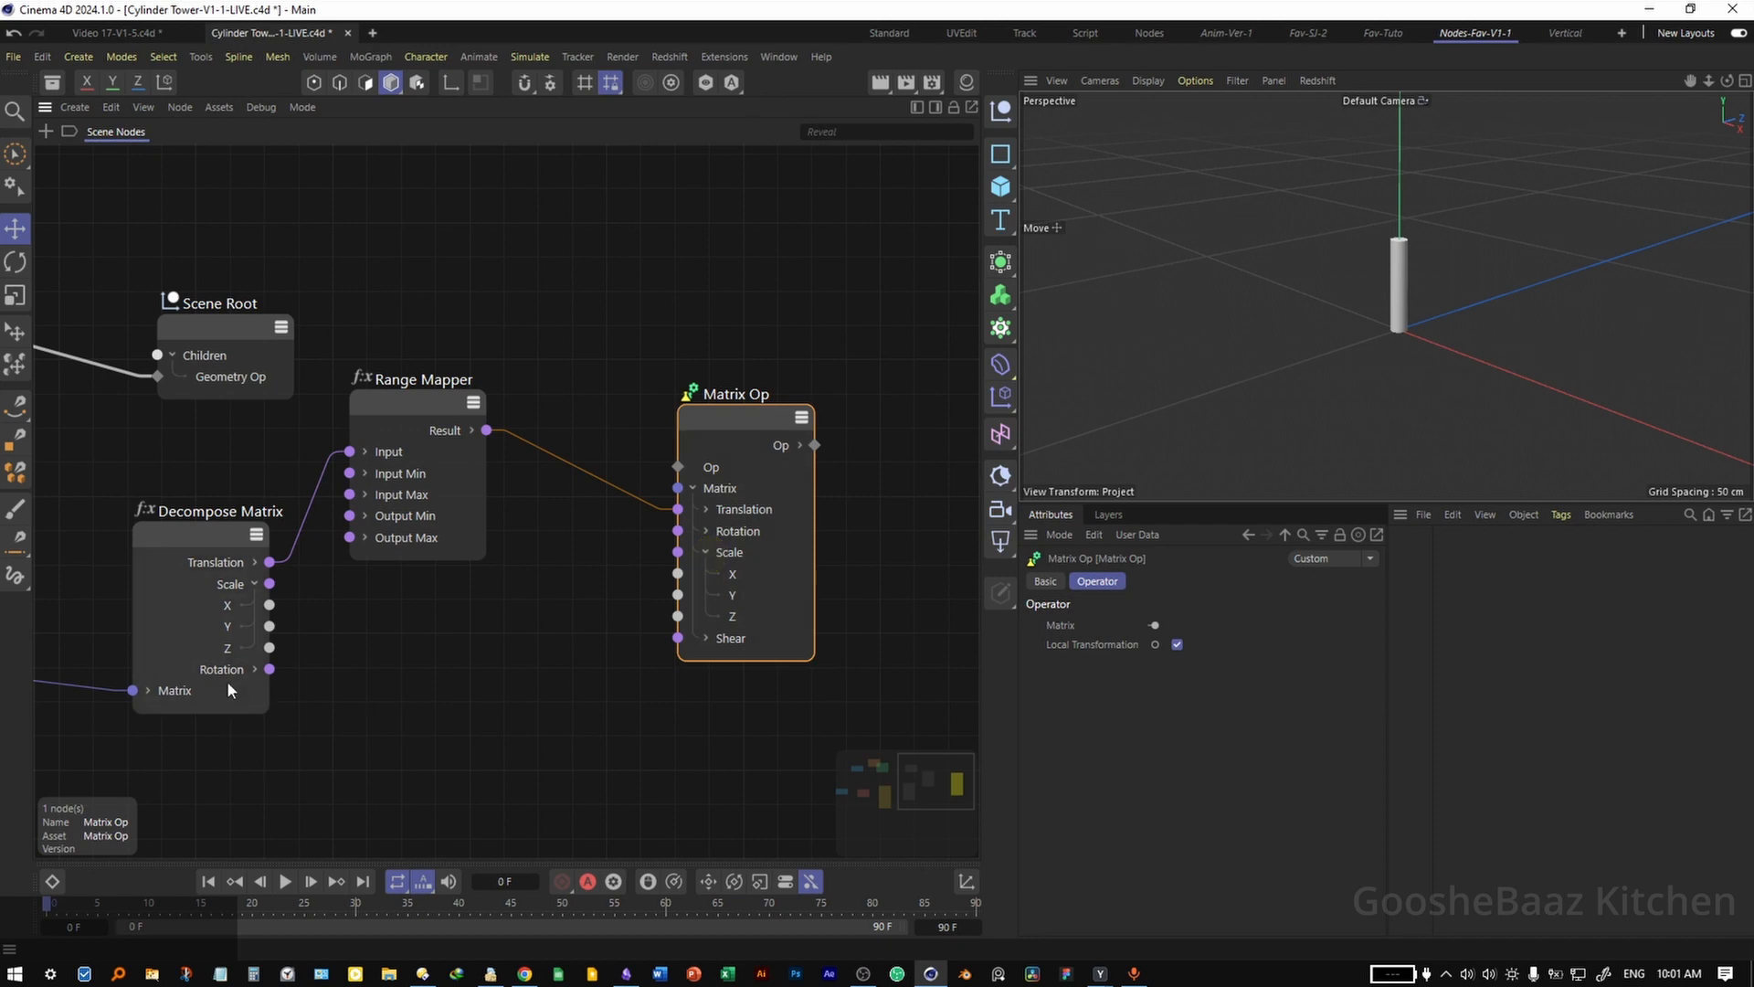
drag(270, 605, 677, 580)
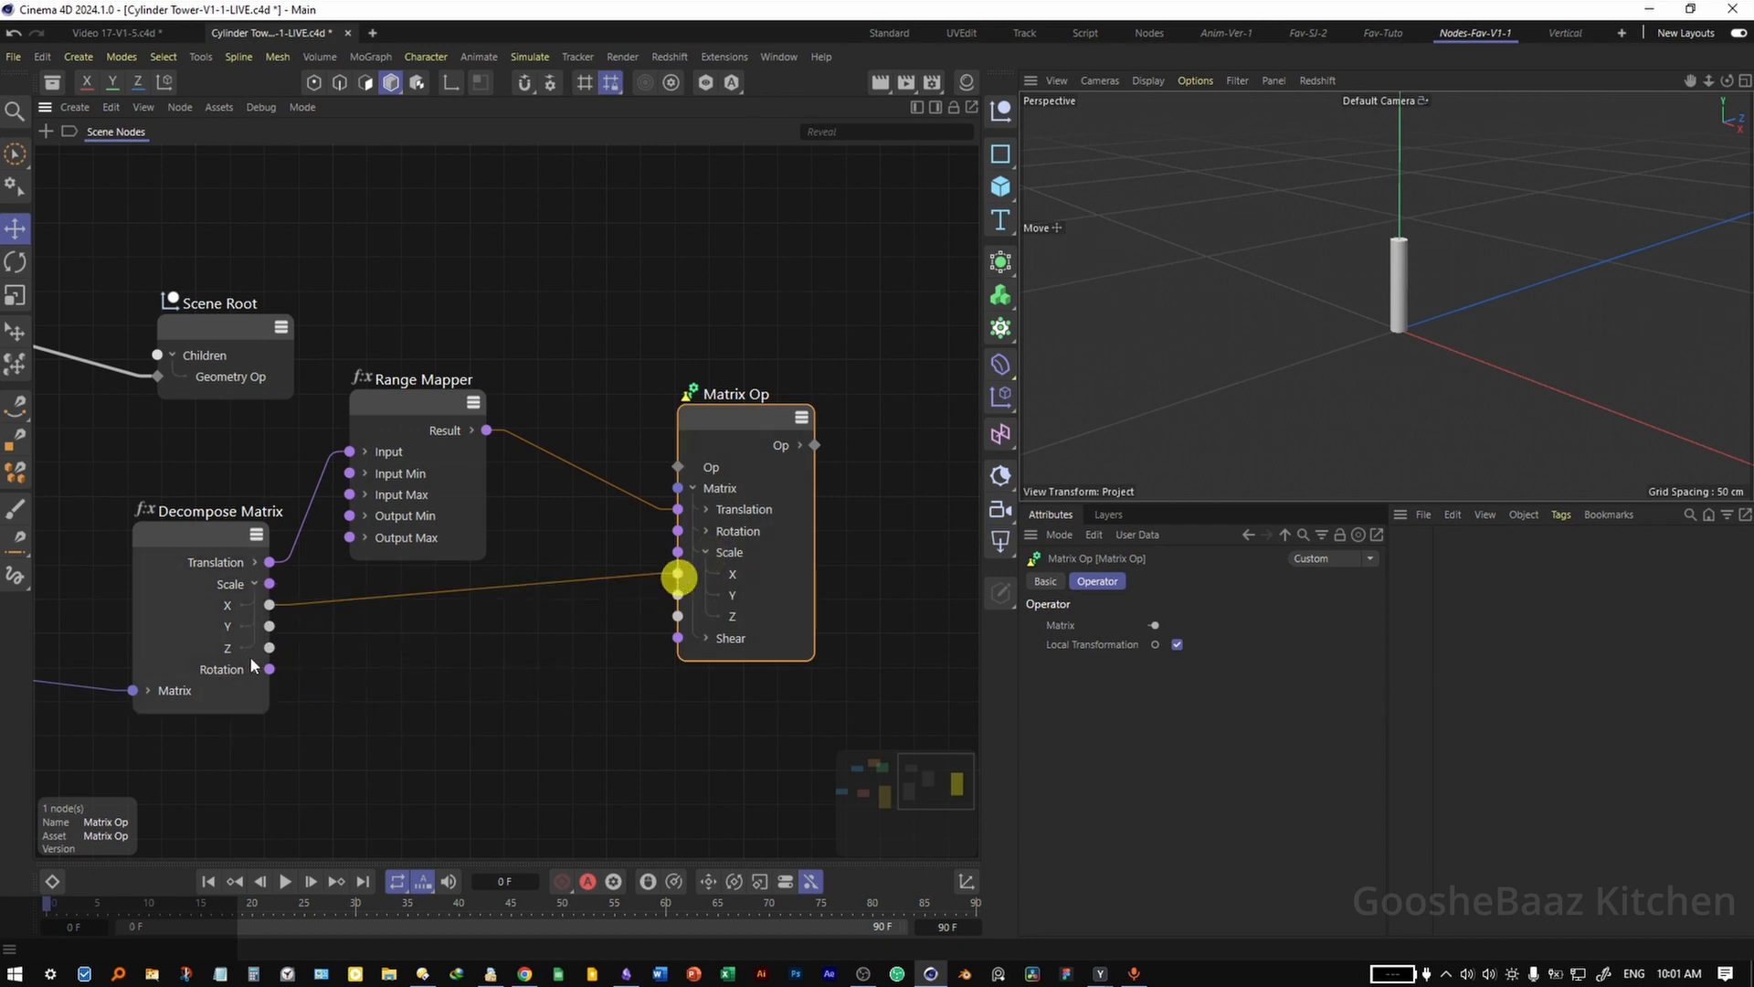
drag(270, 647, 677, 614)
Add a second Range Mapper below the Decompose Matrix node and feed its Input from the Translation Z output
double_click(398, 748)
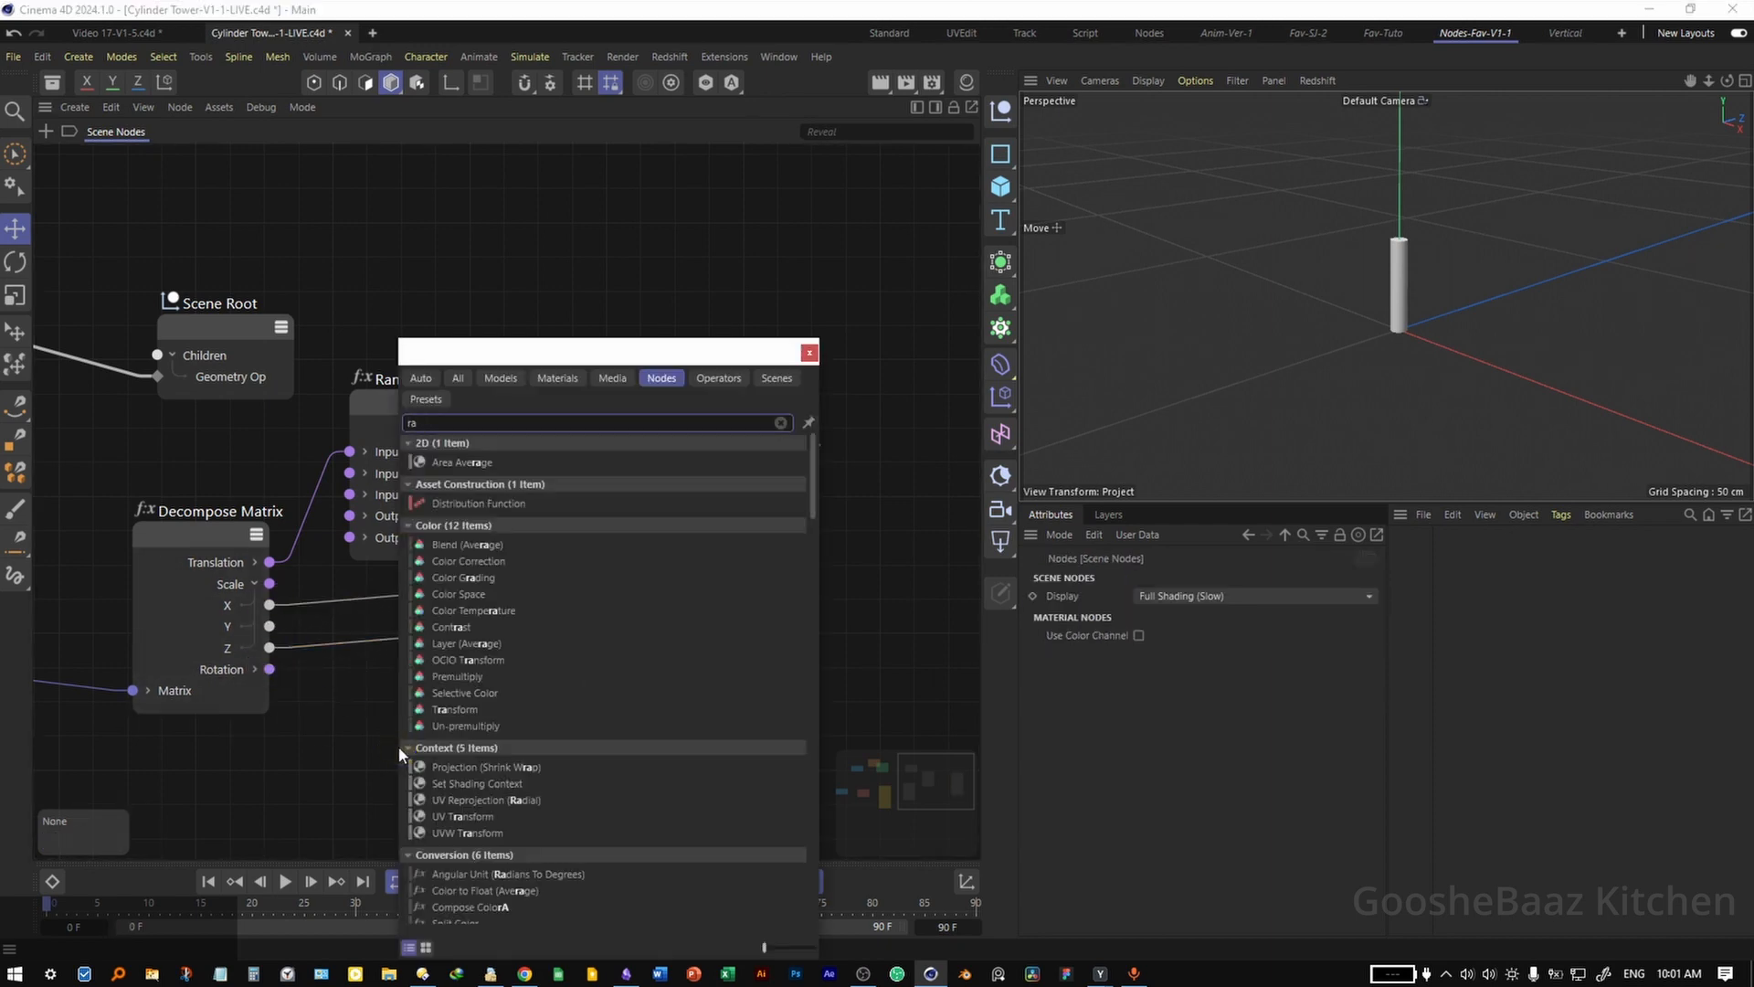
text(range)
key(Return)
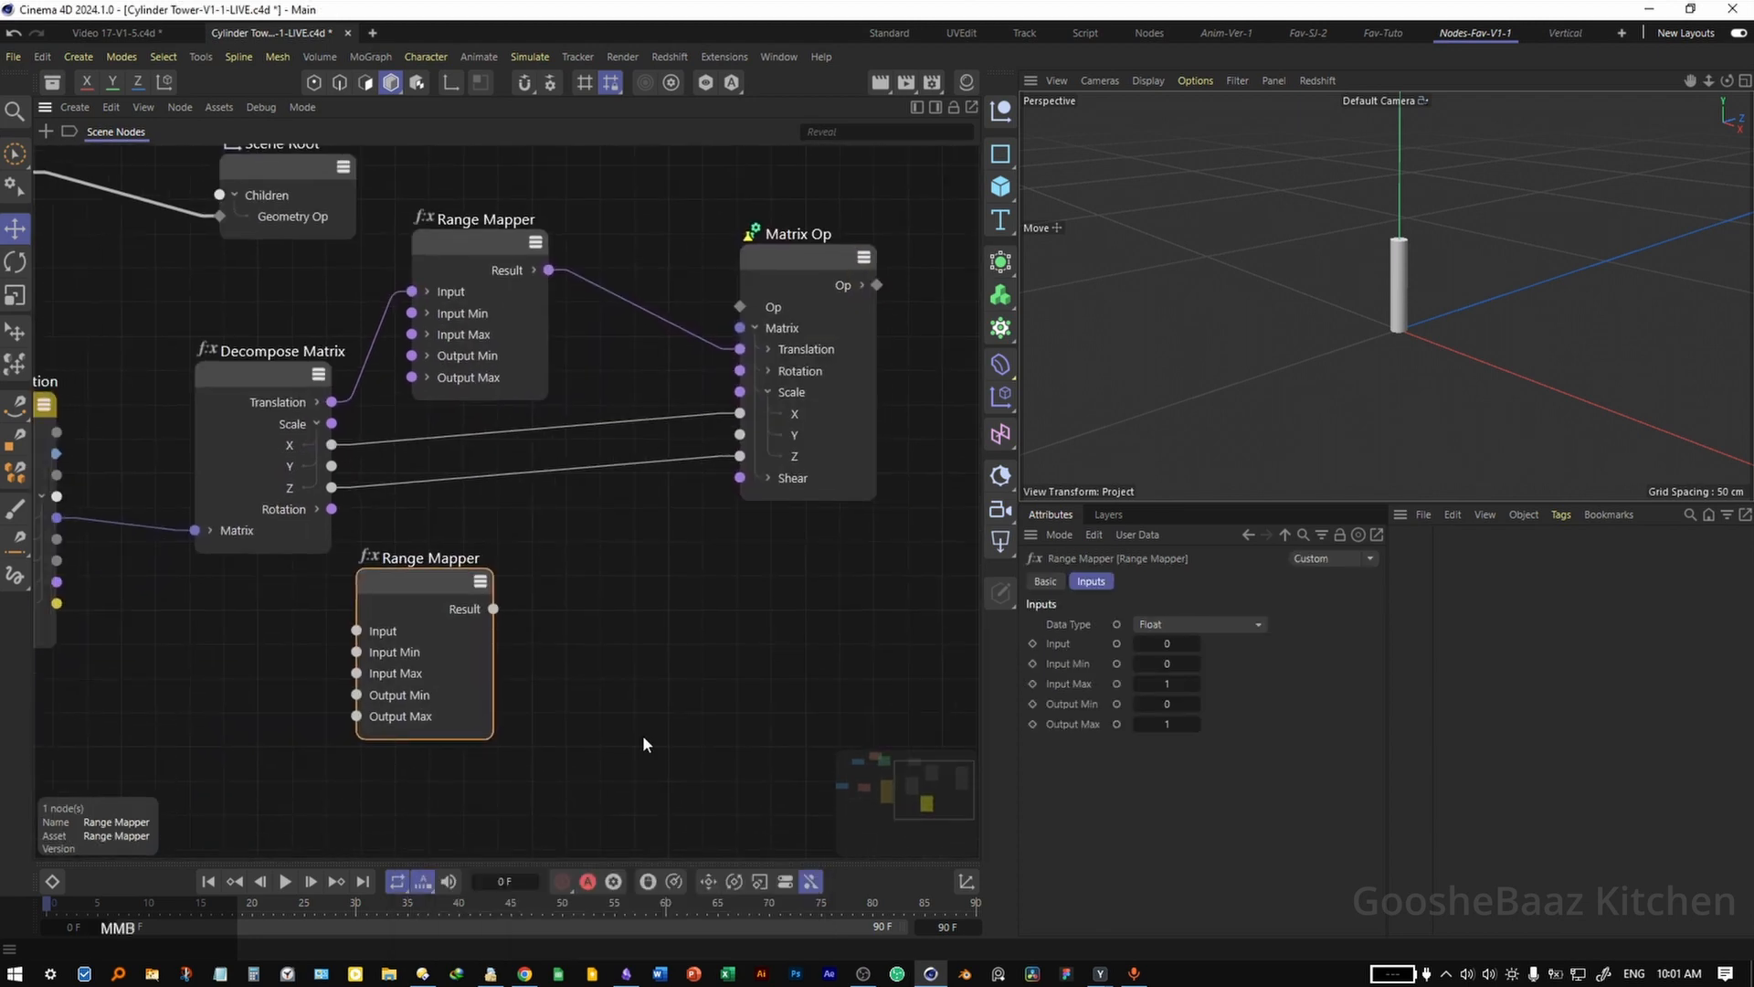
click(315, 402)
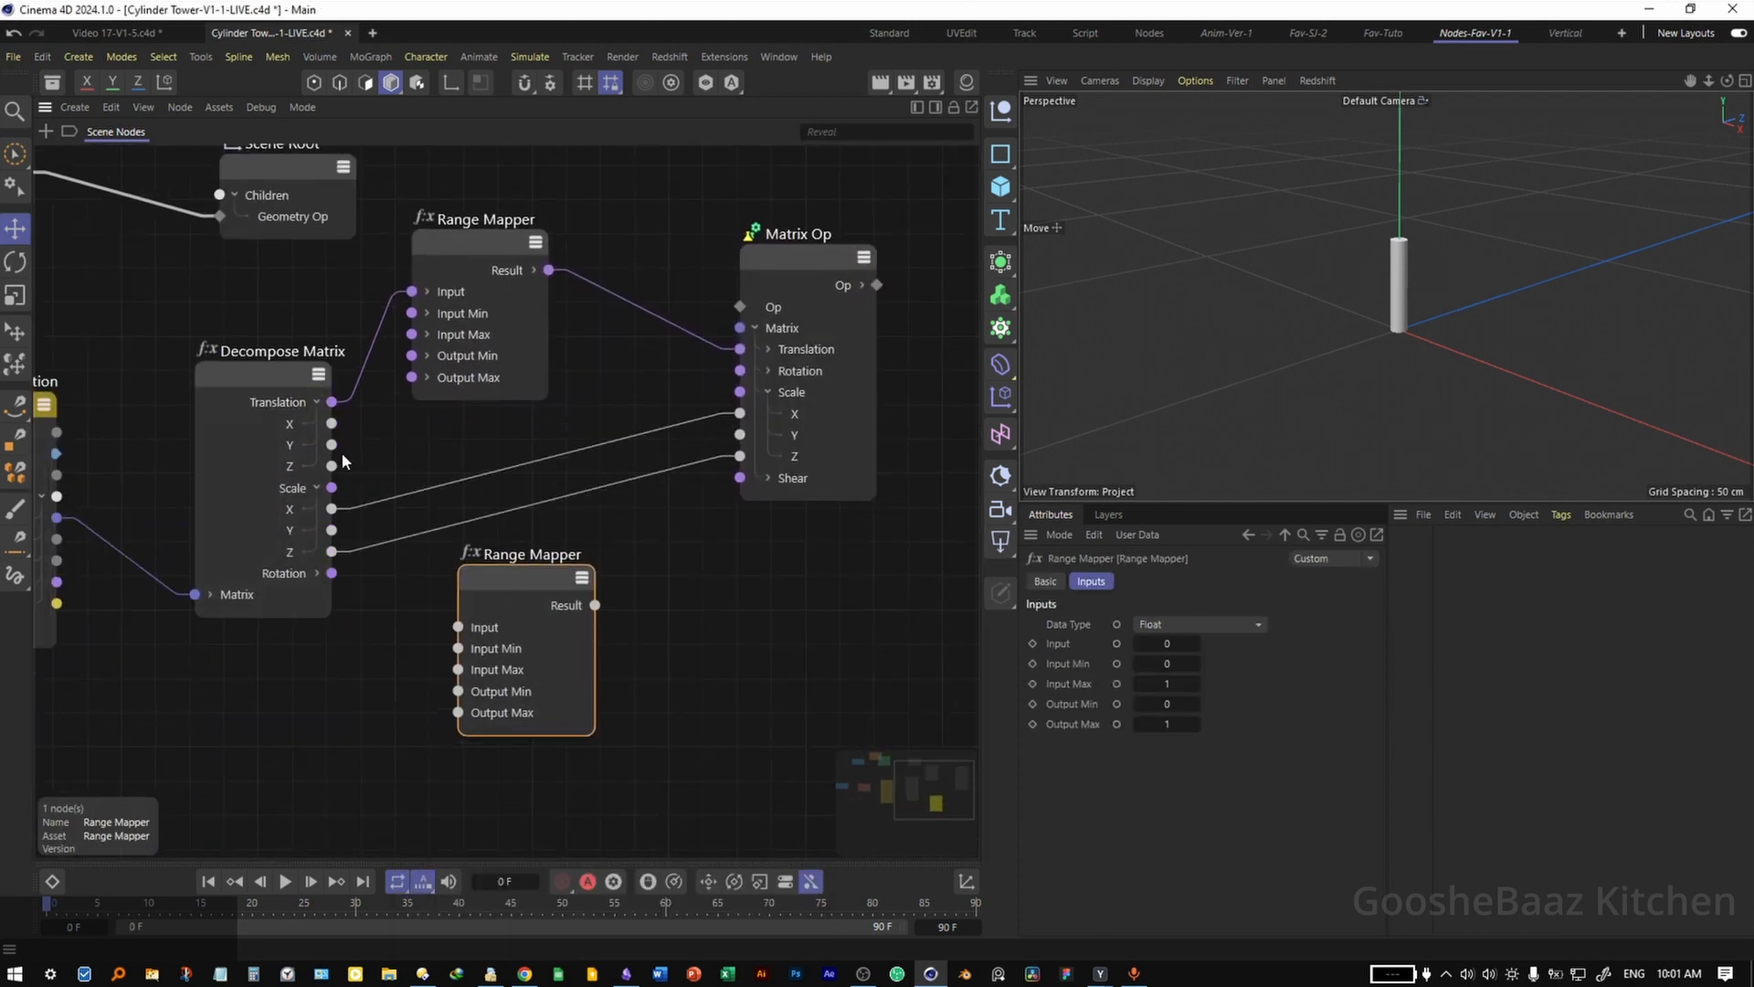
drag(335, 467, 341, 466)
drag(391, 590, 476, 631)
Set the Input Max of the second Range Mapper to 27
click(519, 589)
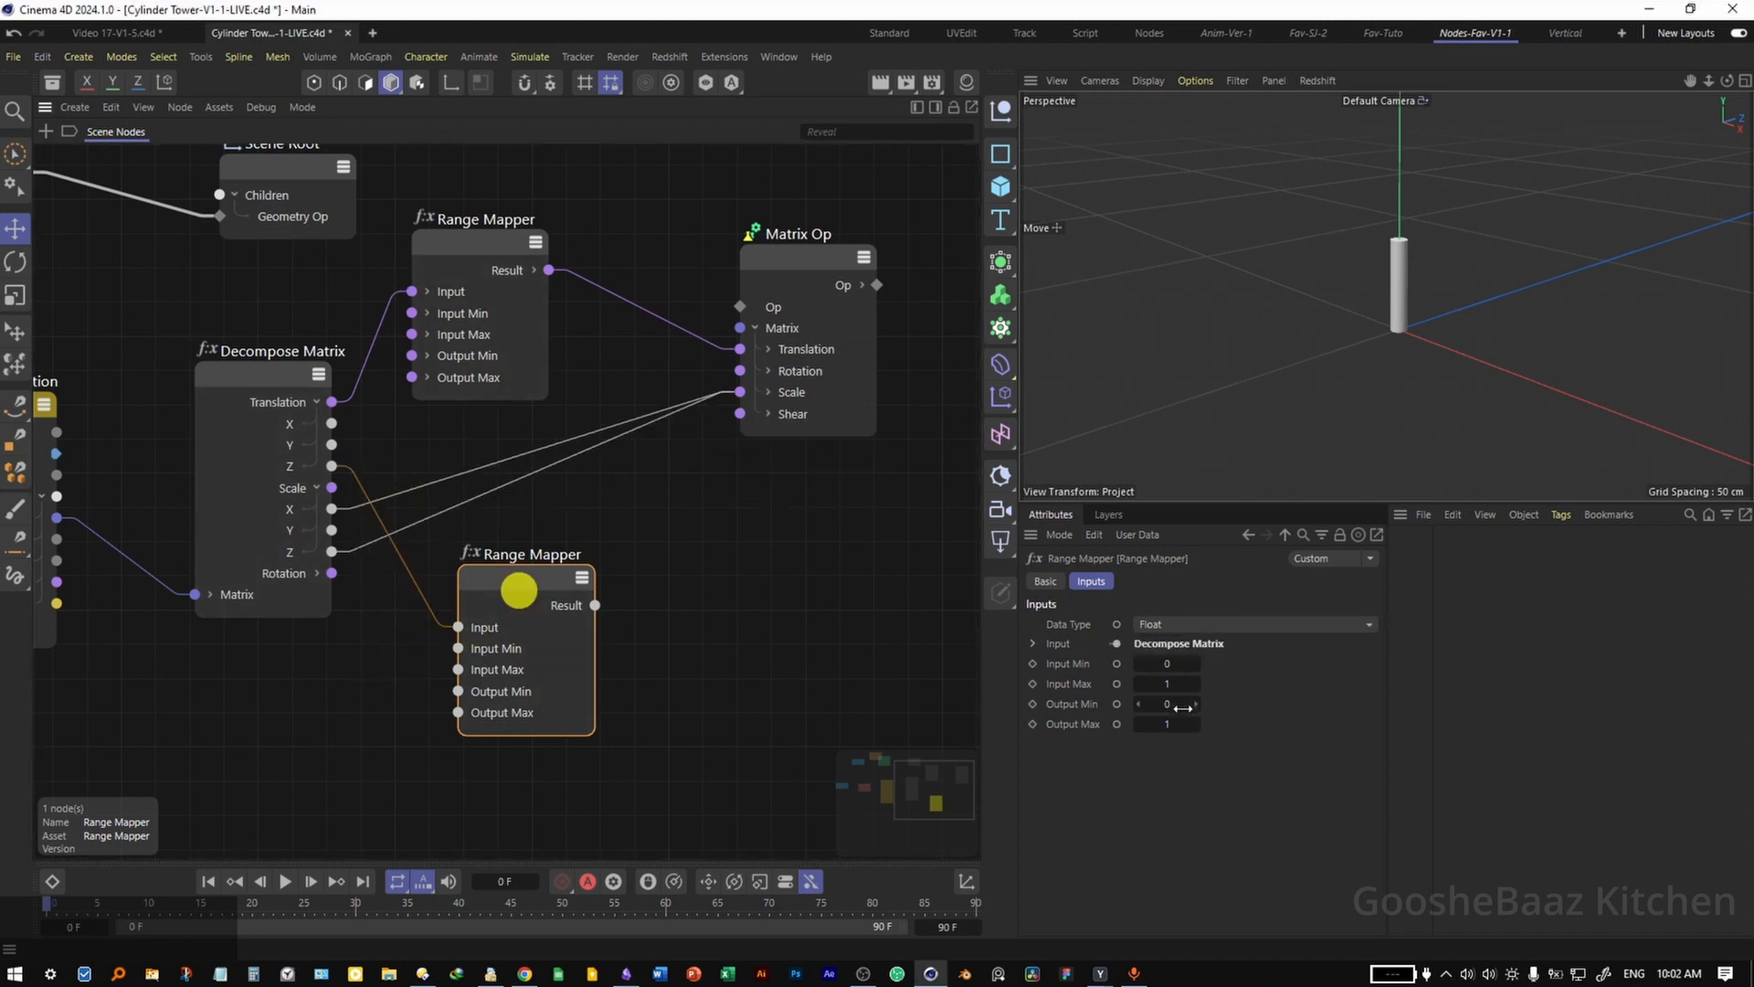
click(1178, 686)
text(27)
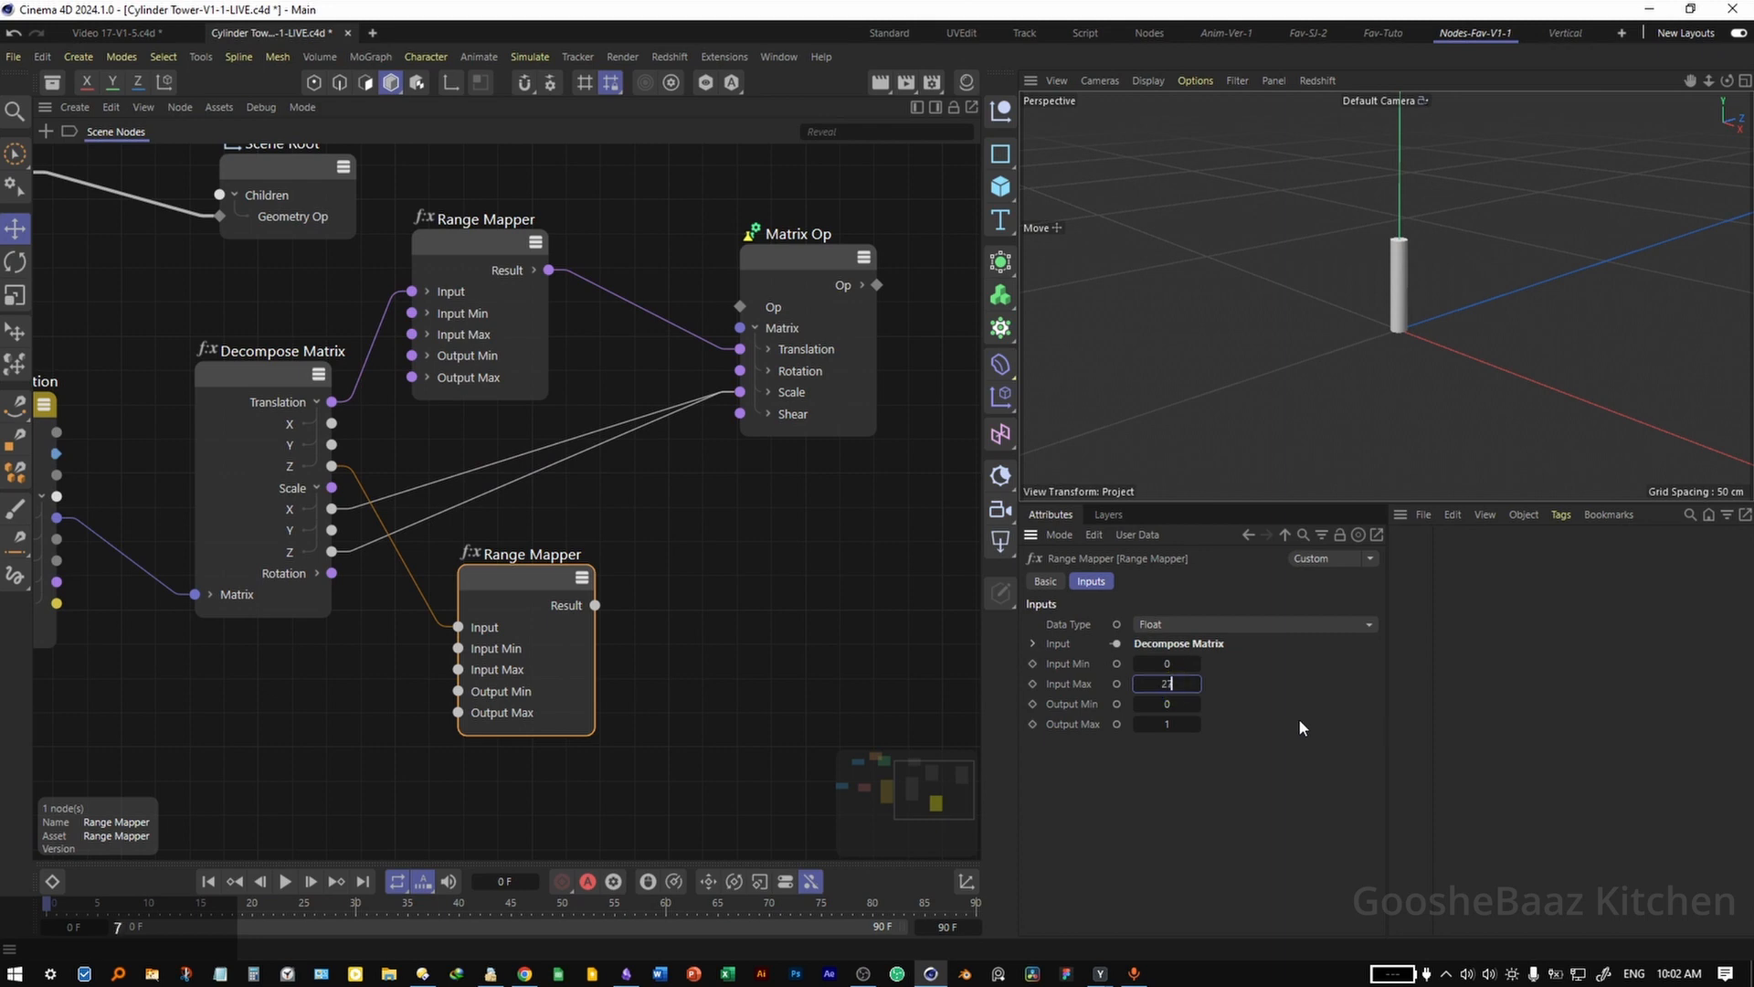
Add an Arithmetic Add node fed by the second Range Mapper's result and set its Input 2 to 25
double_click(738, 561)
text(add)
drag(846, 678, 627, 613)
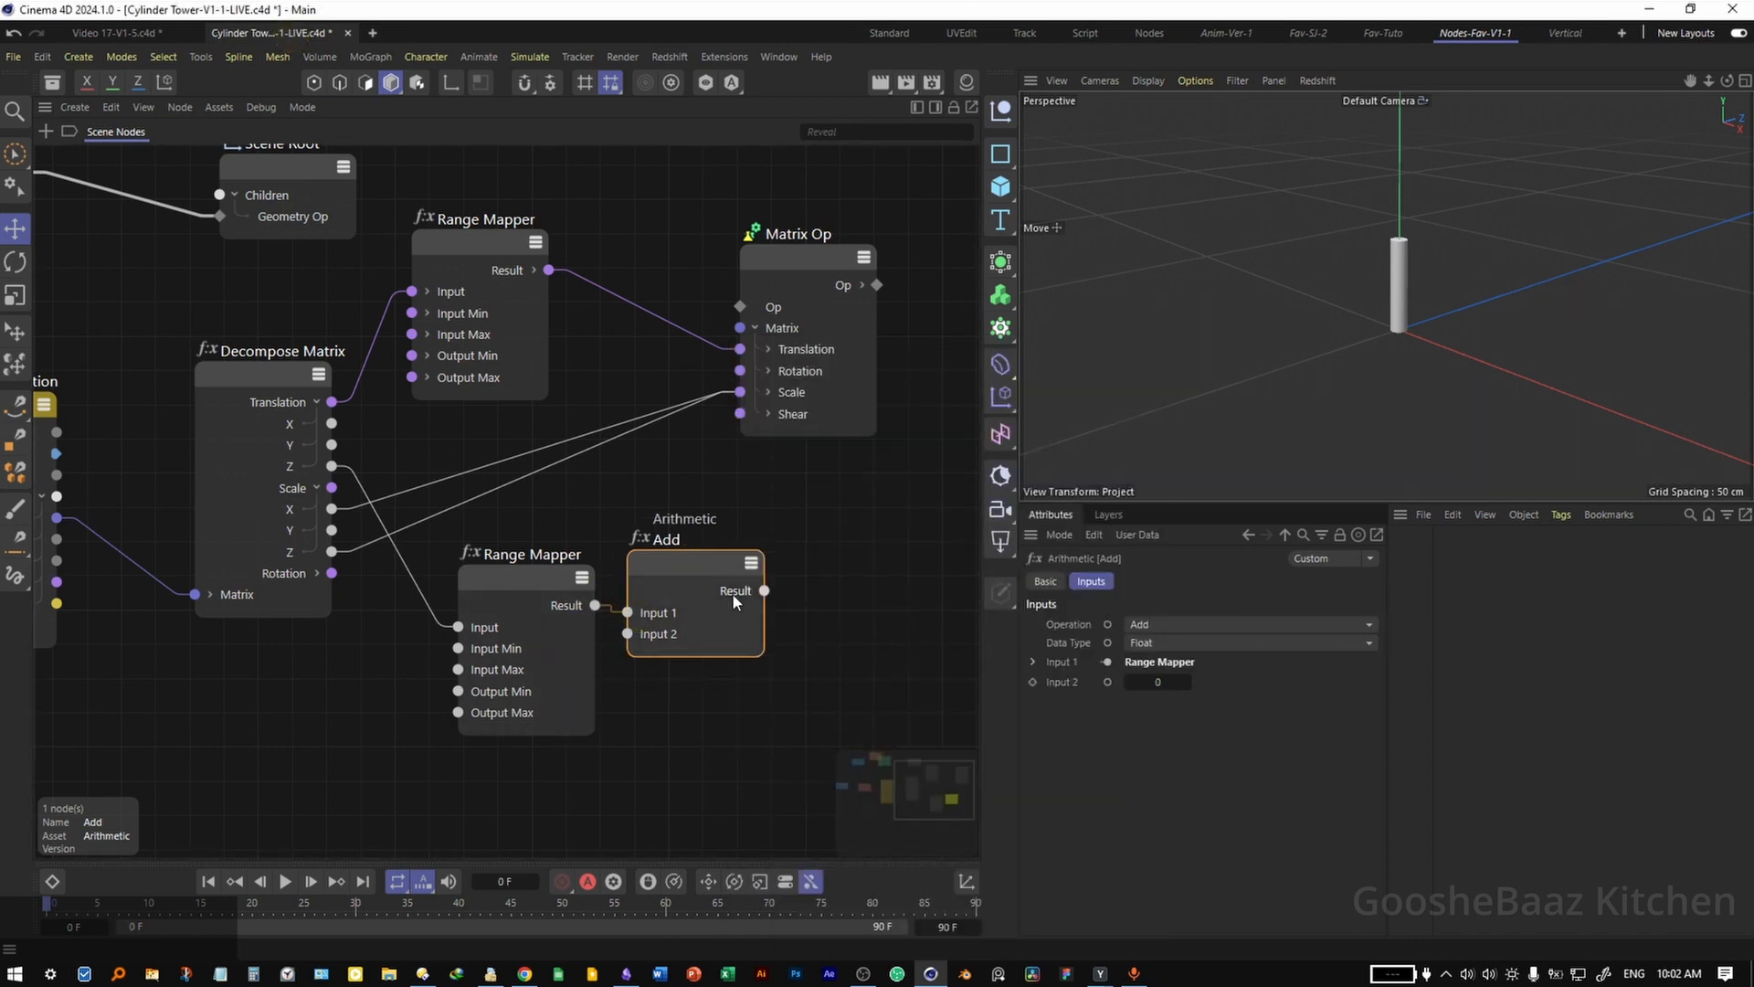
click(1158, 682)
text(25)
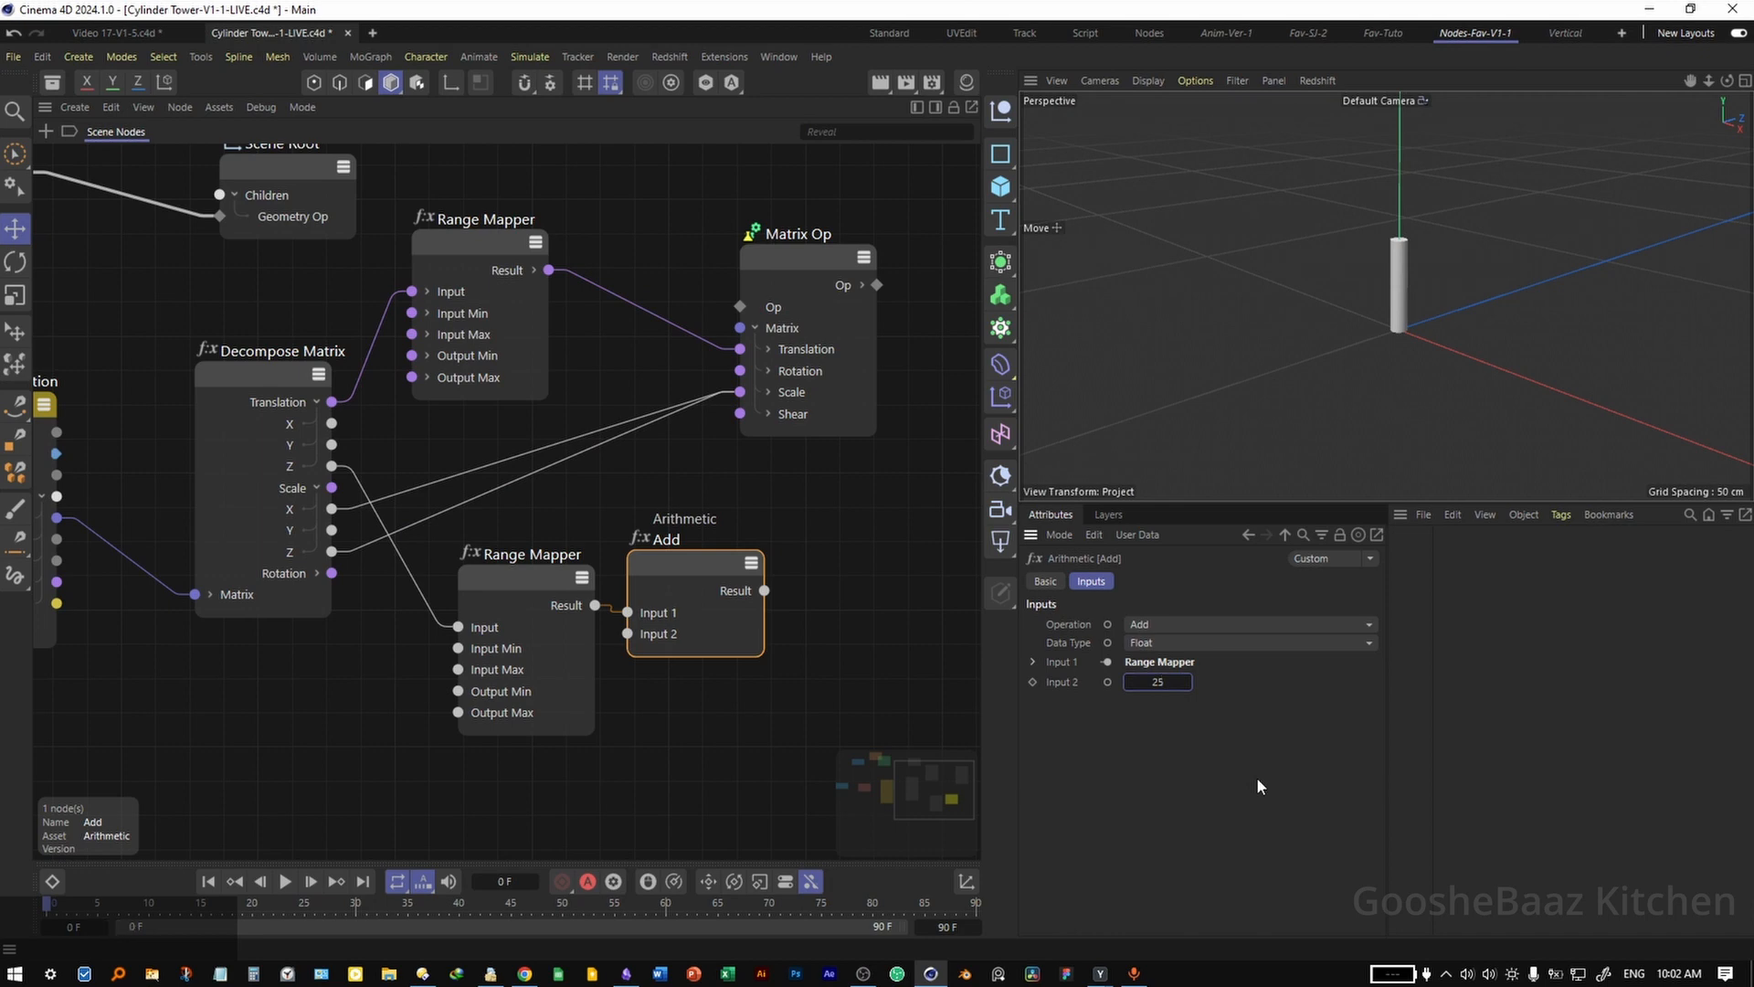
Move the Matrix Op node aside and connect the Add result to its Scale Y input
drag(804, 259, 882, 249)
click(846, 382)
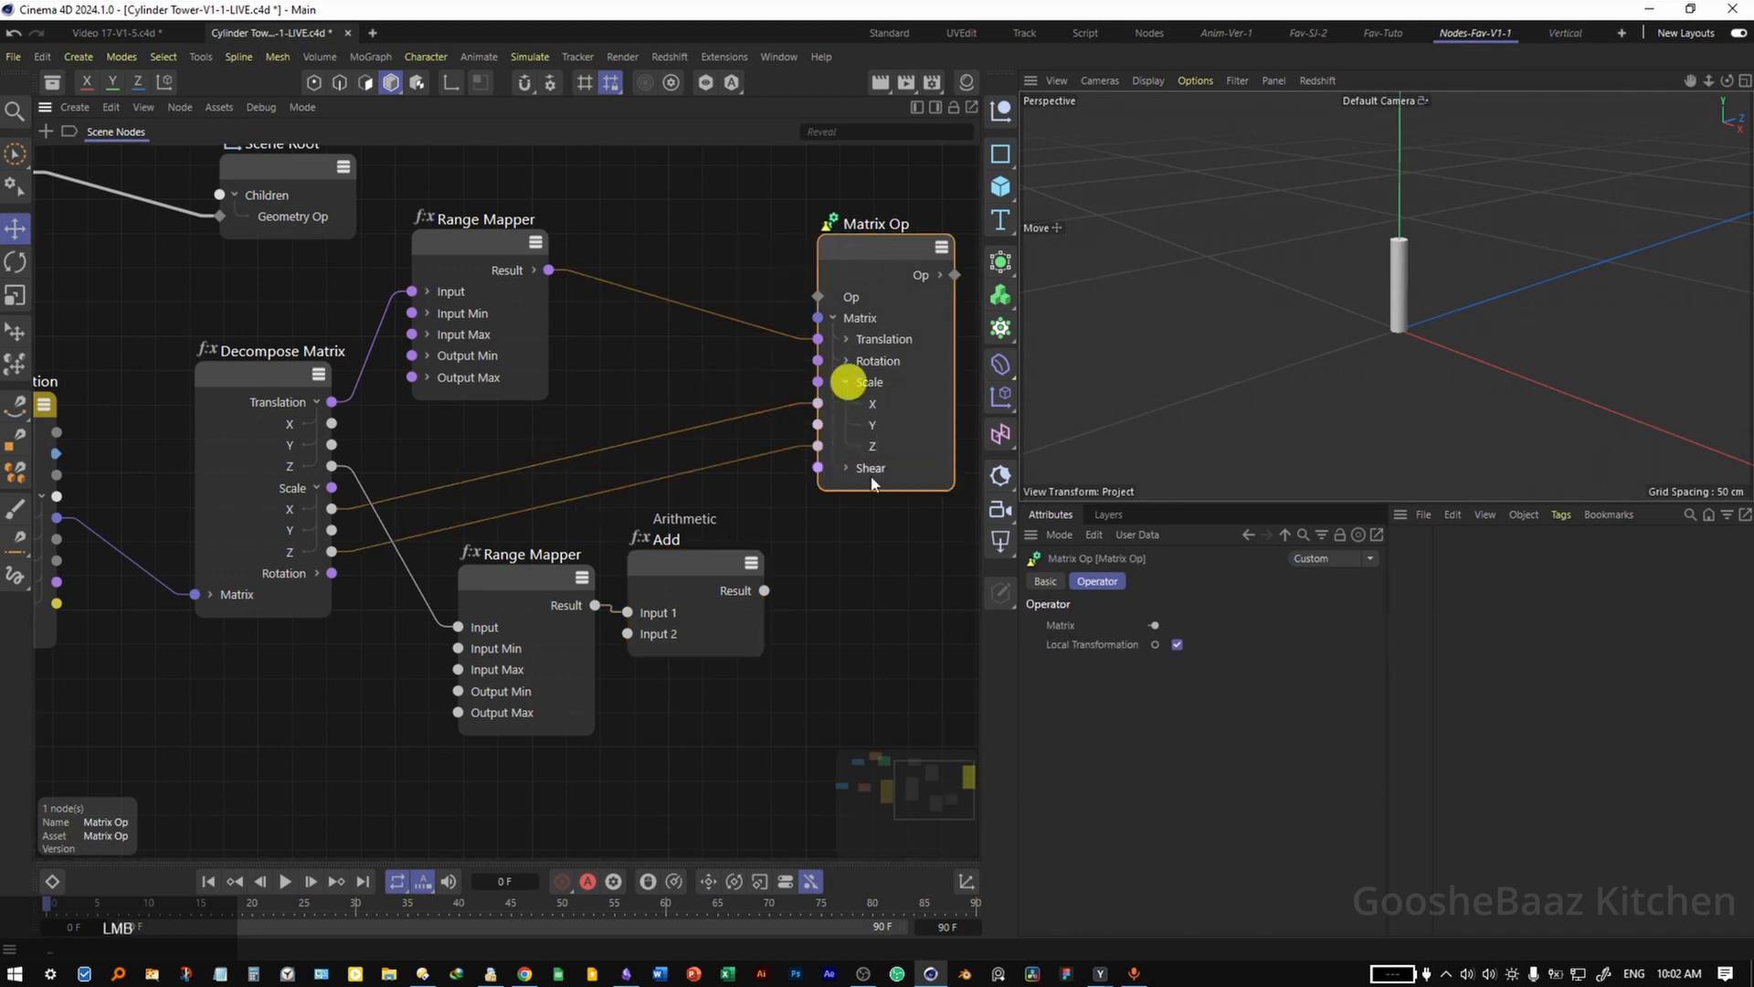
drag(764, 592, 819, 428)
Detach the Geometry Op from the Scene Root and connect its output to the Matrix Op's Op input
click(728, 582)
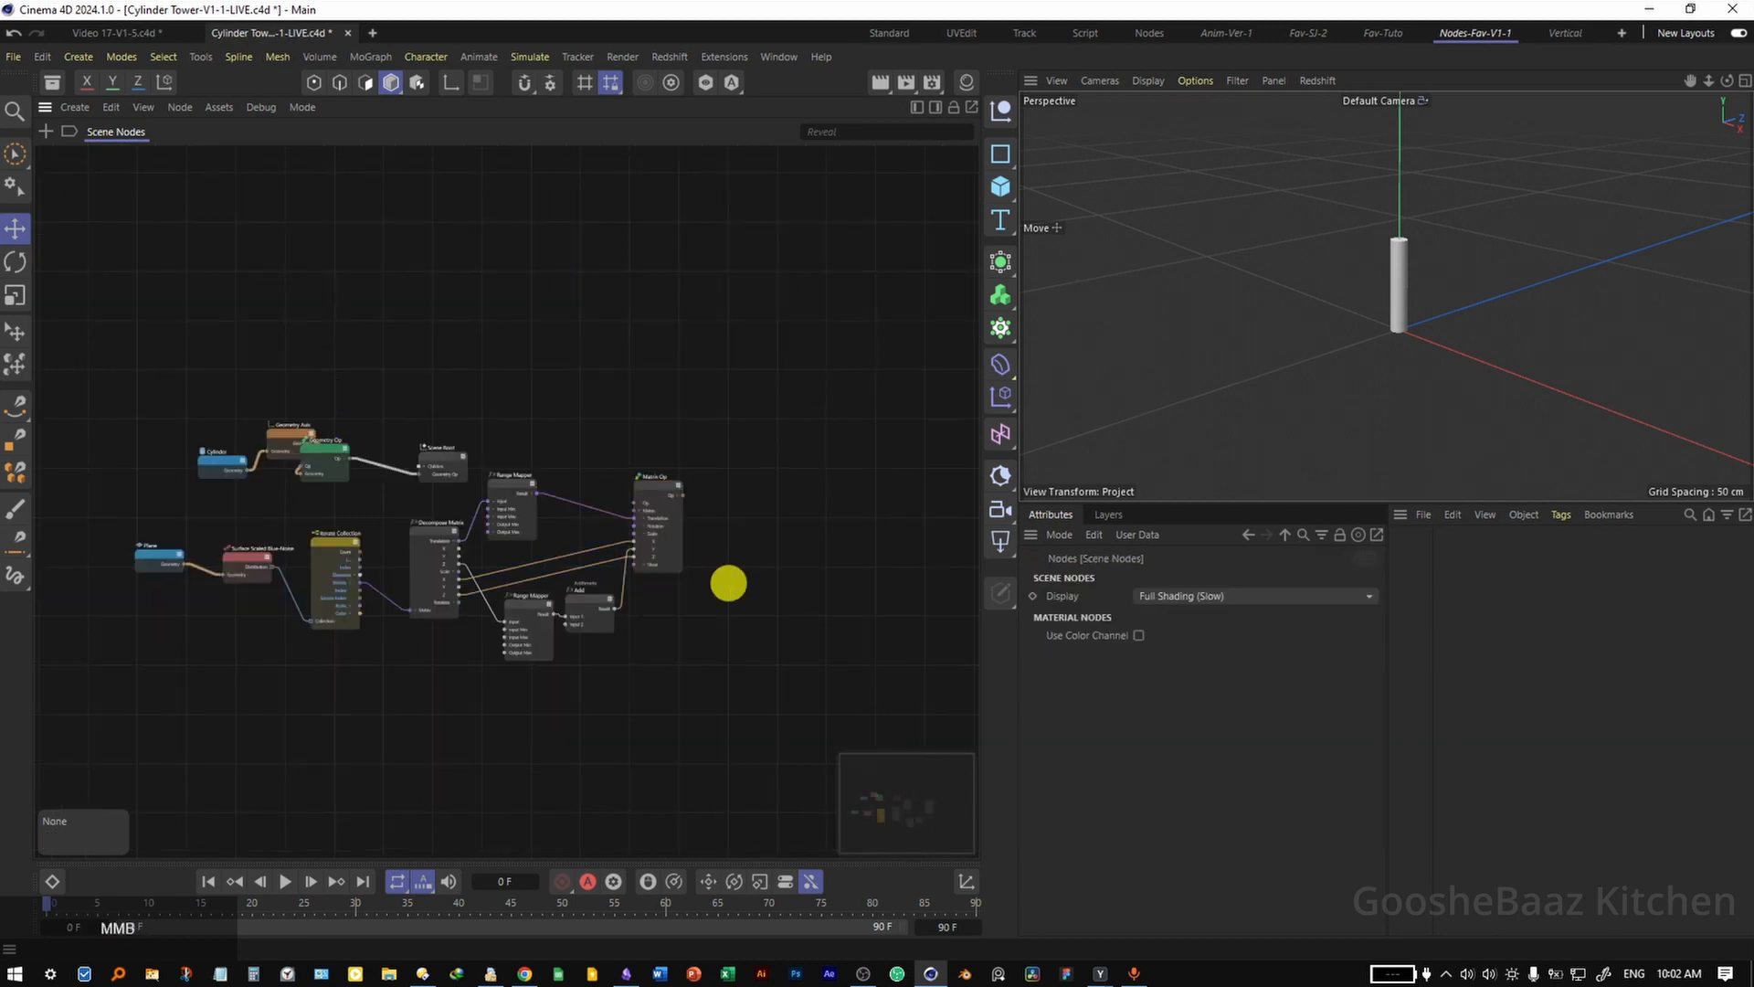
middle_drag(729, 582, 392, 590)
scroll(837, 569, down, 5)
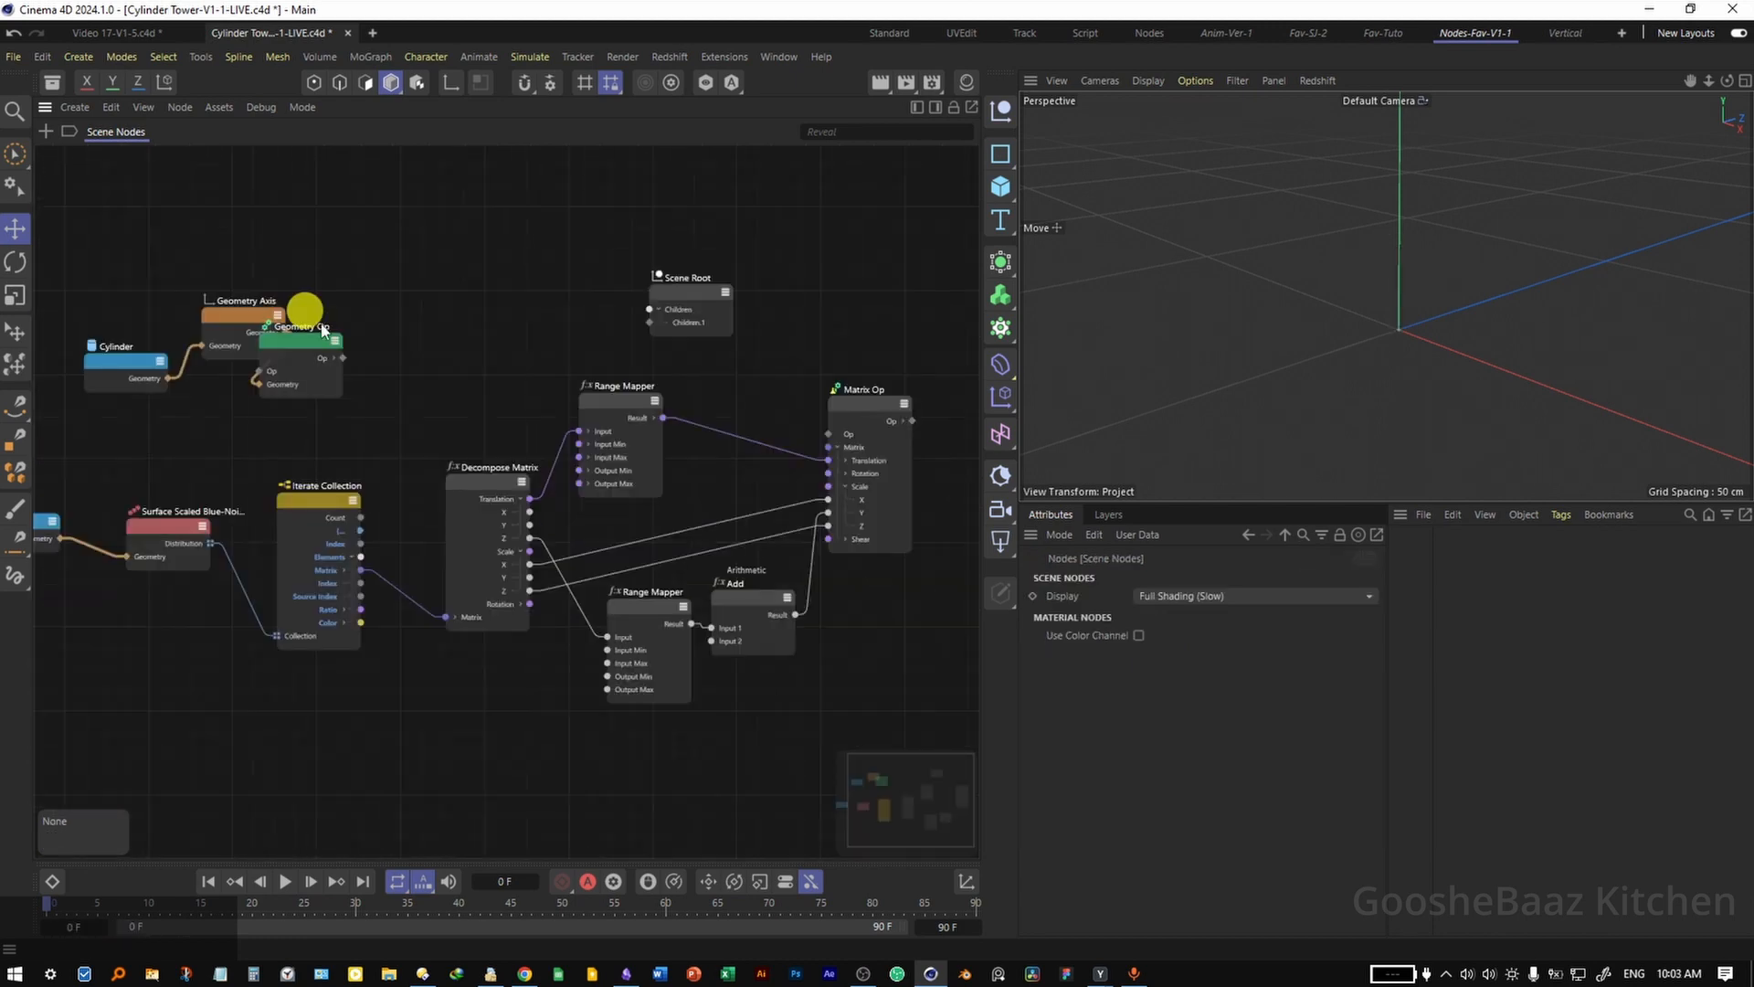
drag(292, 352, 402, 351)
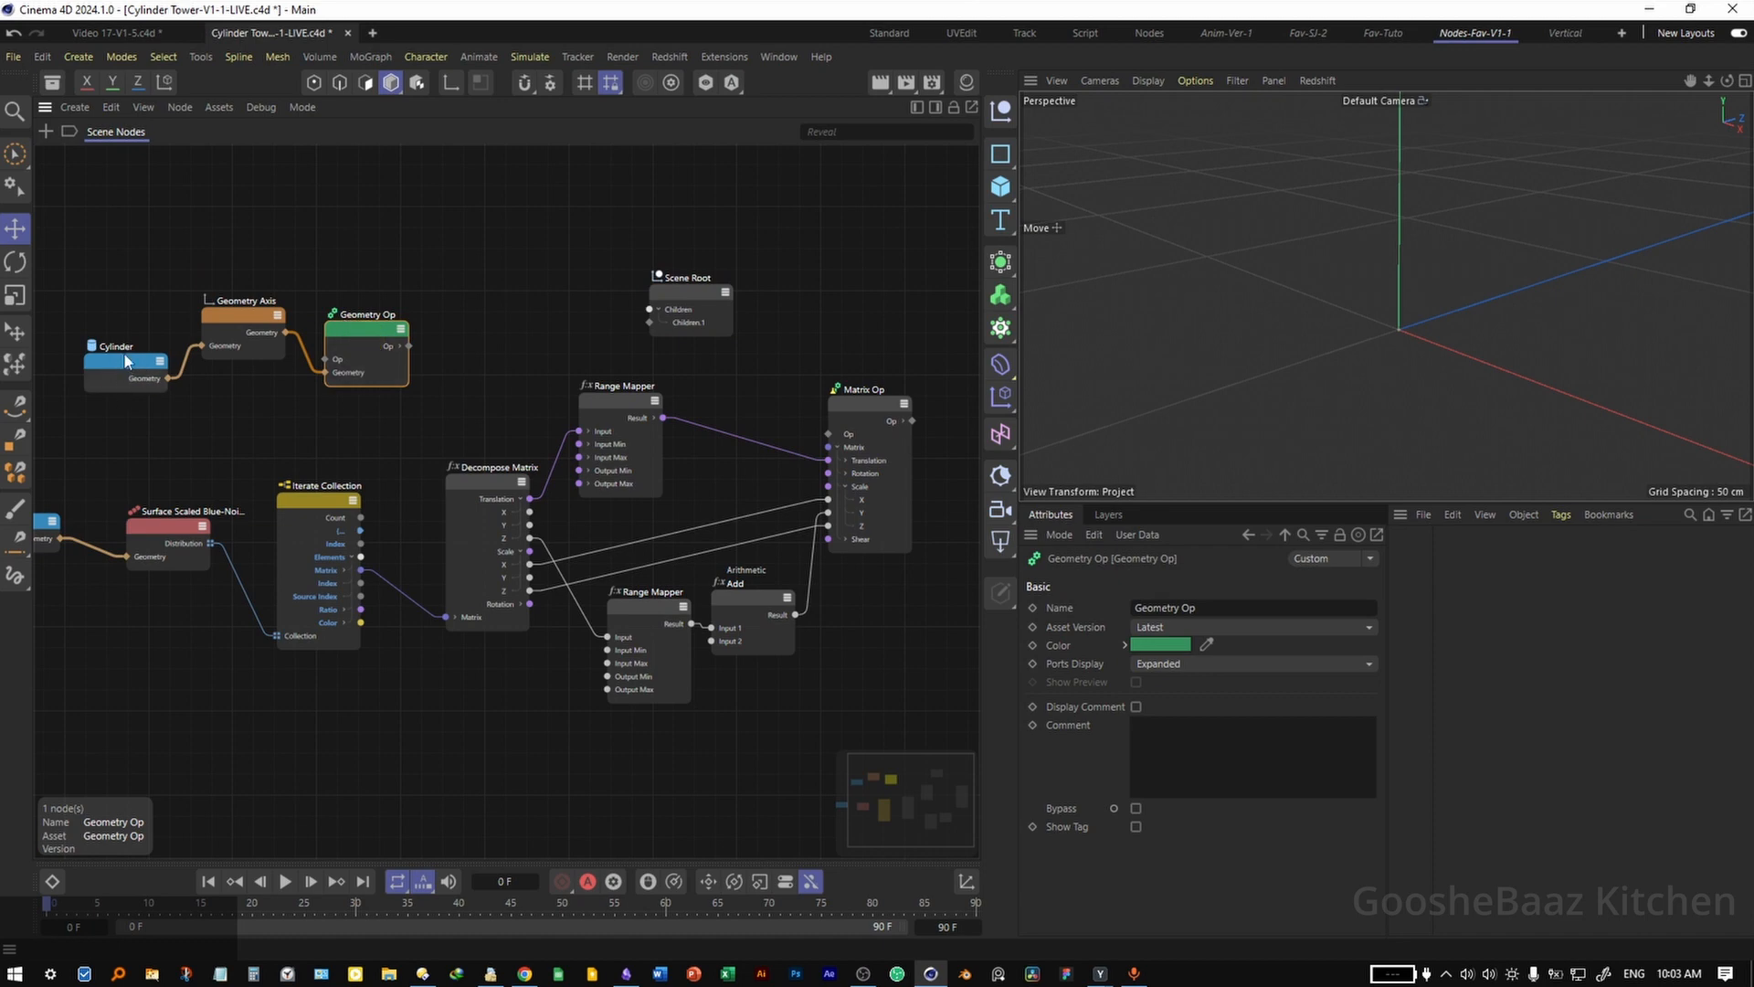
drag(411, 345, 810, 385)
Move the Scene Root beyond the Matrix Op node and connect the Matrix Op output as its child
drag(881, 353, 887, 355)
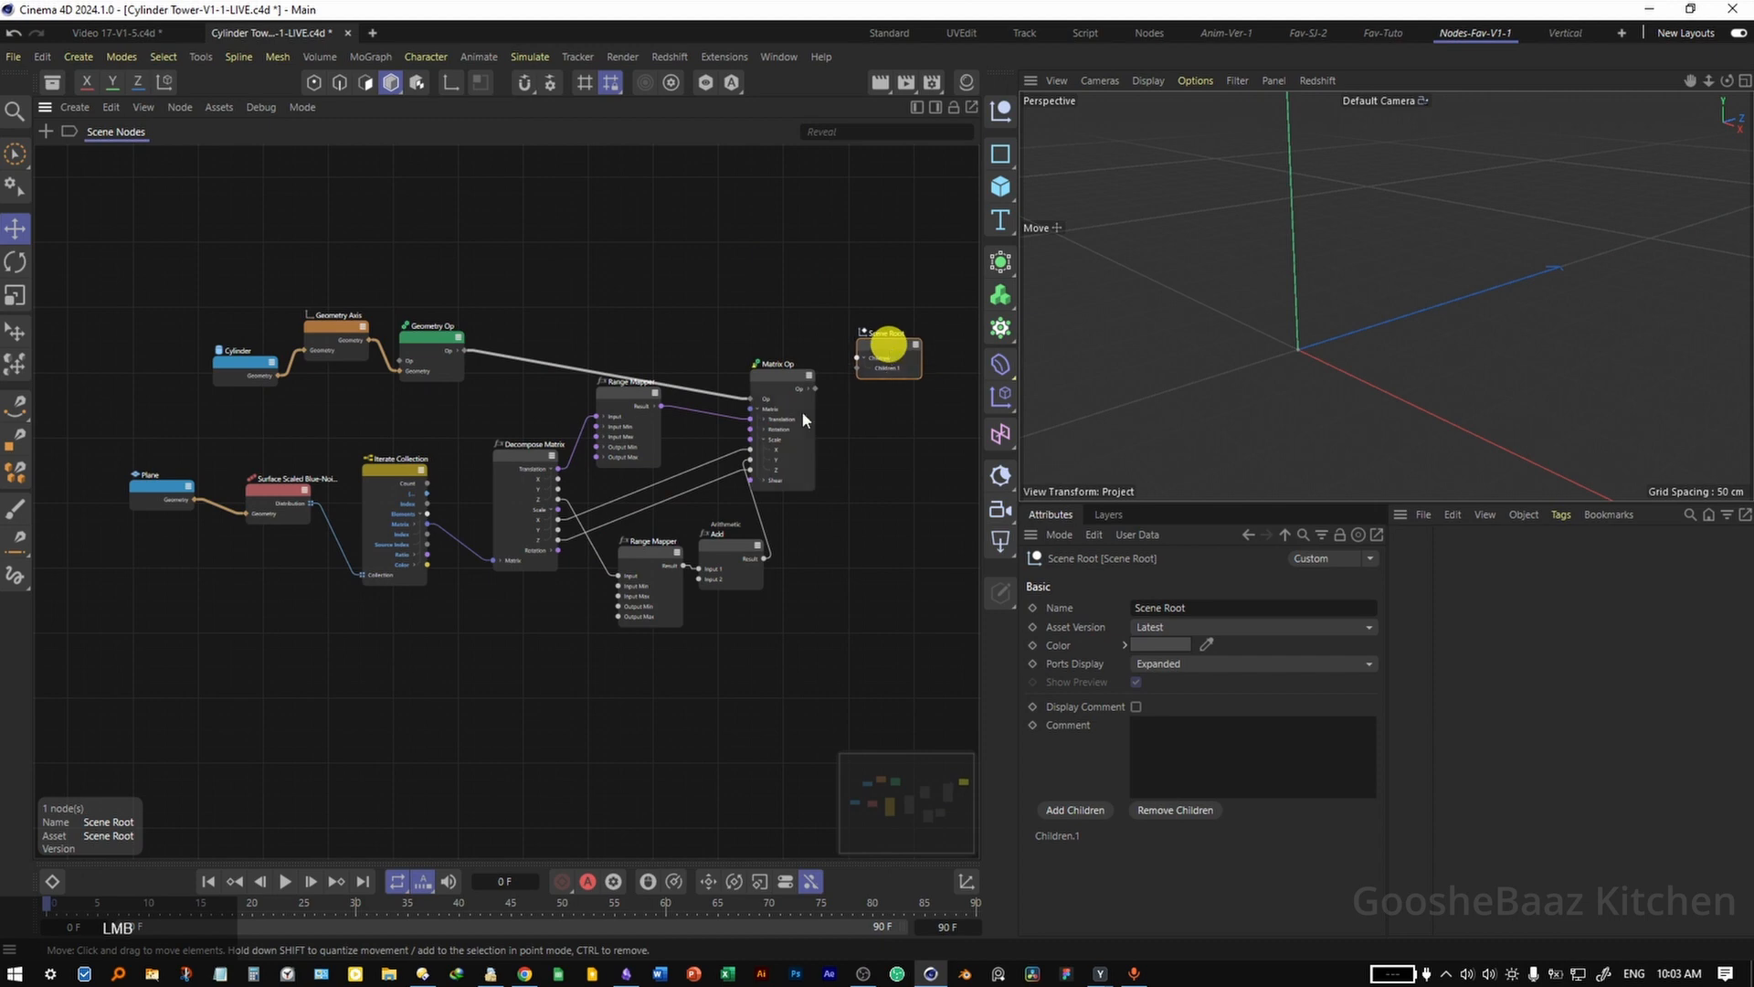
scroll(831, 402, up, 3)
middle_drag(830, 407, 786, 432)
middle_drag(712, 366, 706, 368)
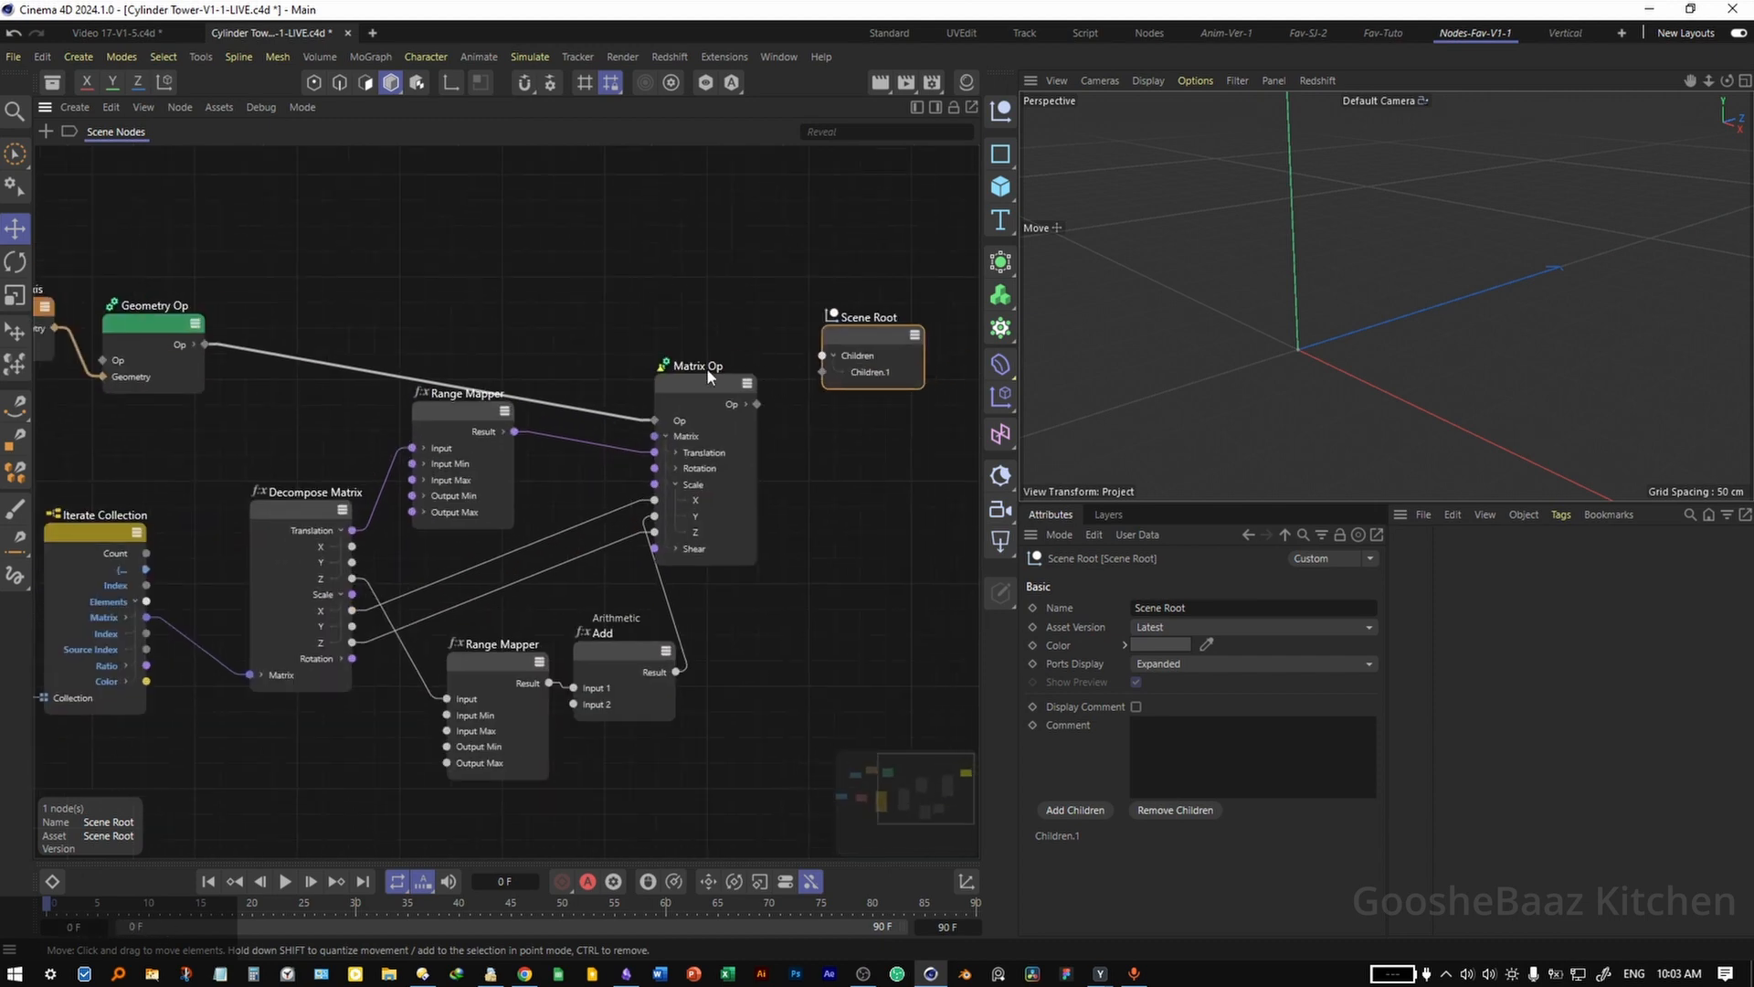
drag(829, 375, 827, 373)
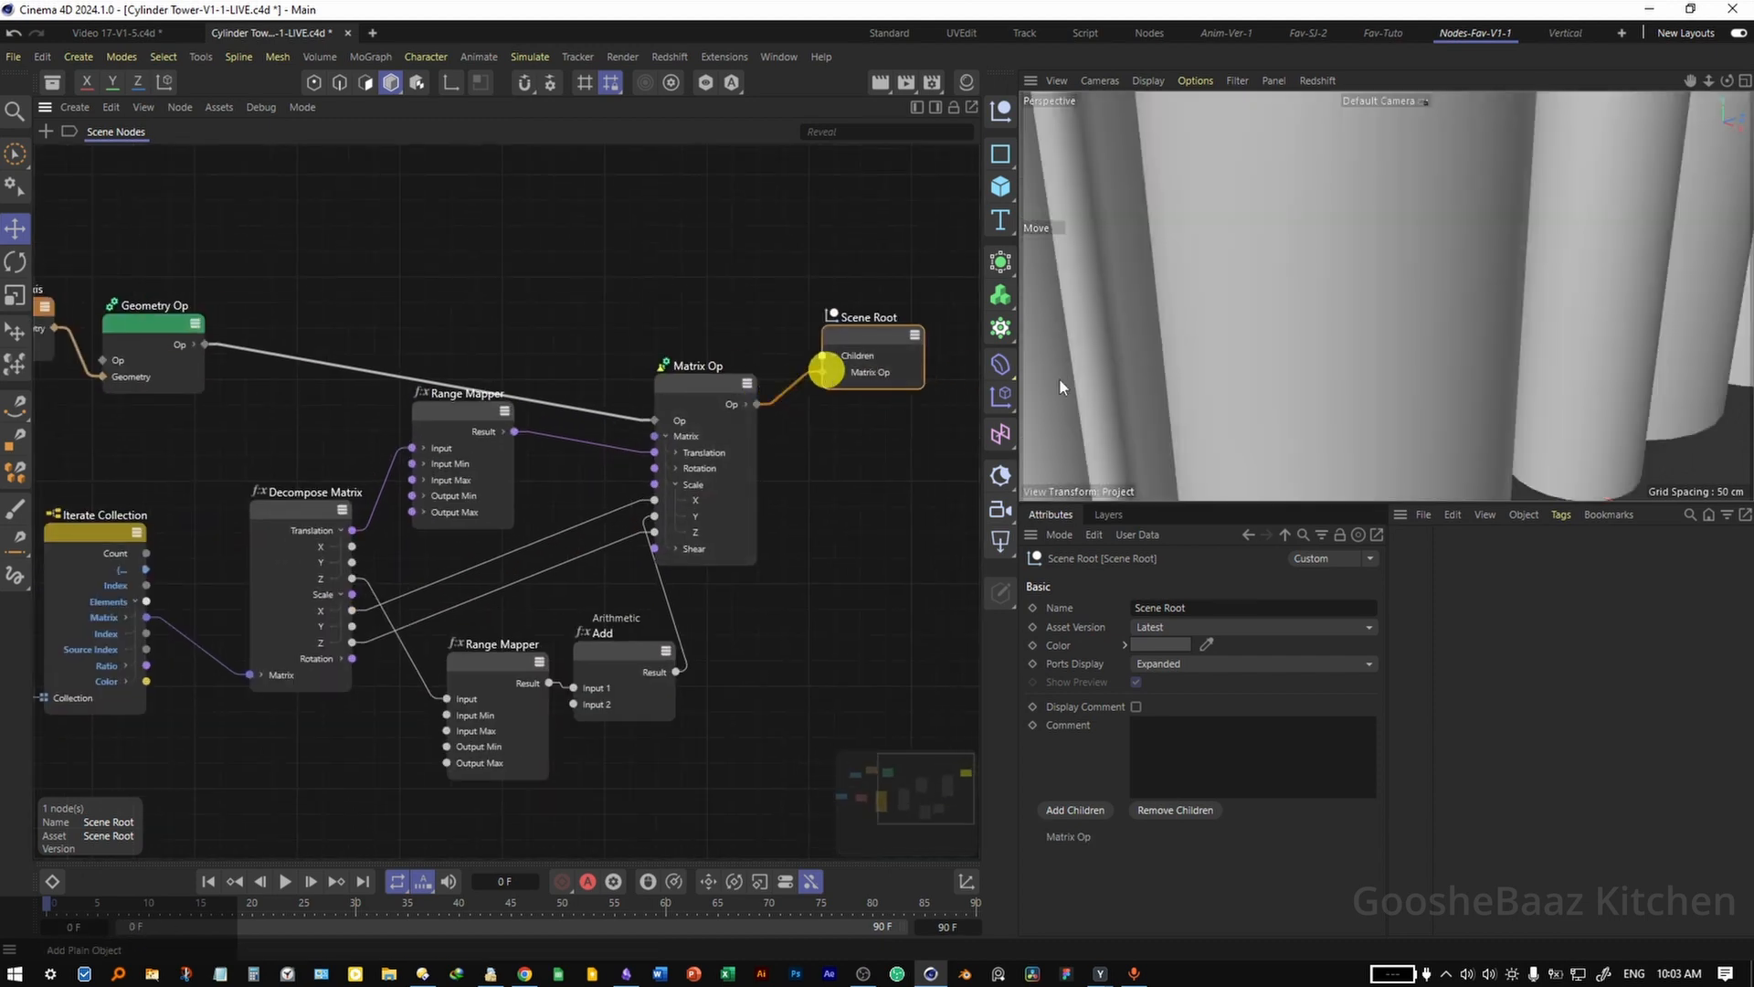
Check the distributed cylinder towers in the perspective view and save the project
mouse_move(1341, 352)
mouse_down()
mouse_move(1343, 298)
mouse_move(1343, 375)
mouse_move(1371, 369)
mouse_move(1419, 249)
mouse_move(1398, 344)
mouse_move(1410, 333)
mouse_move(1340, 383)
mouse_up()
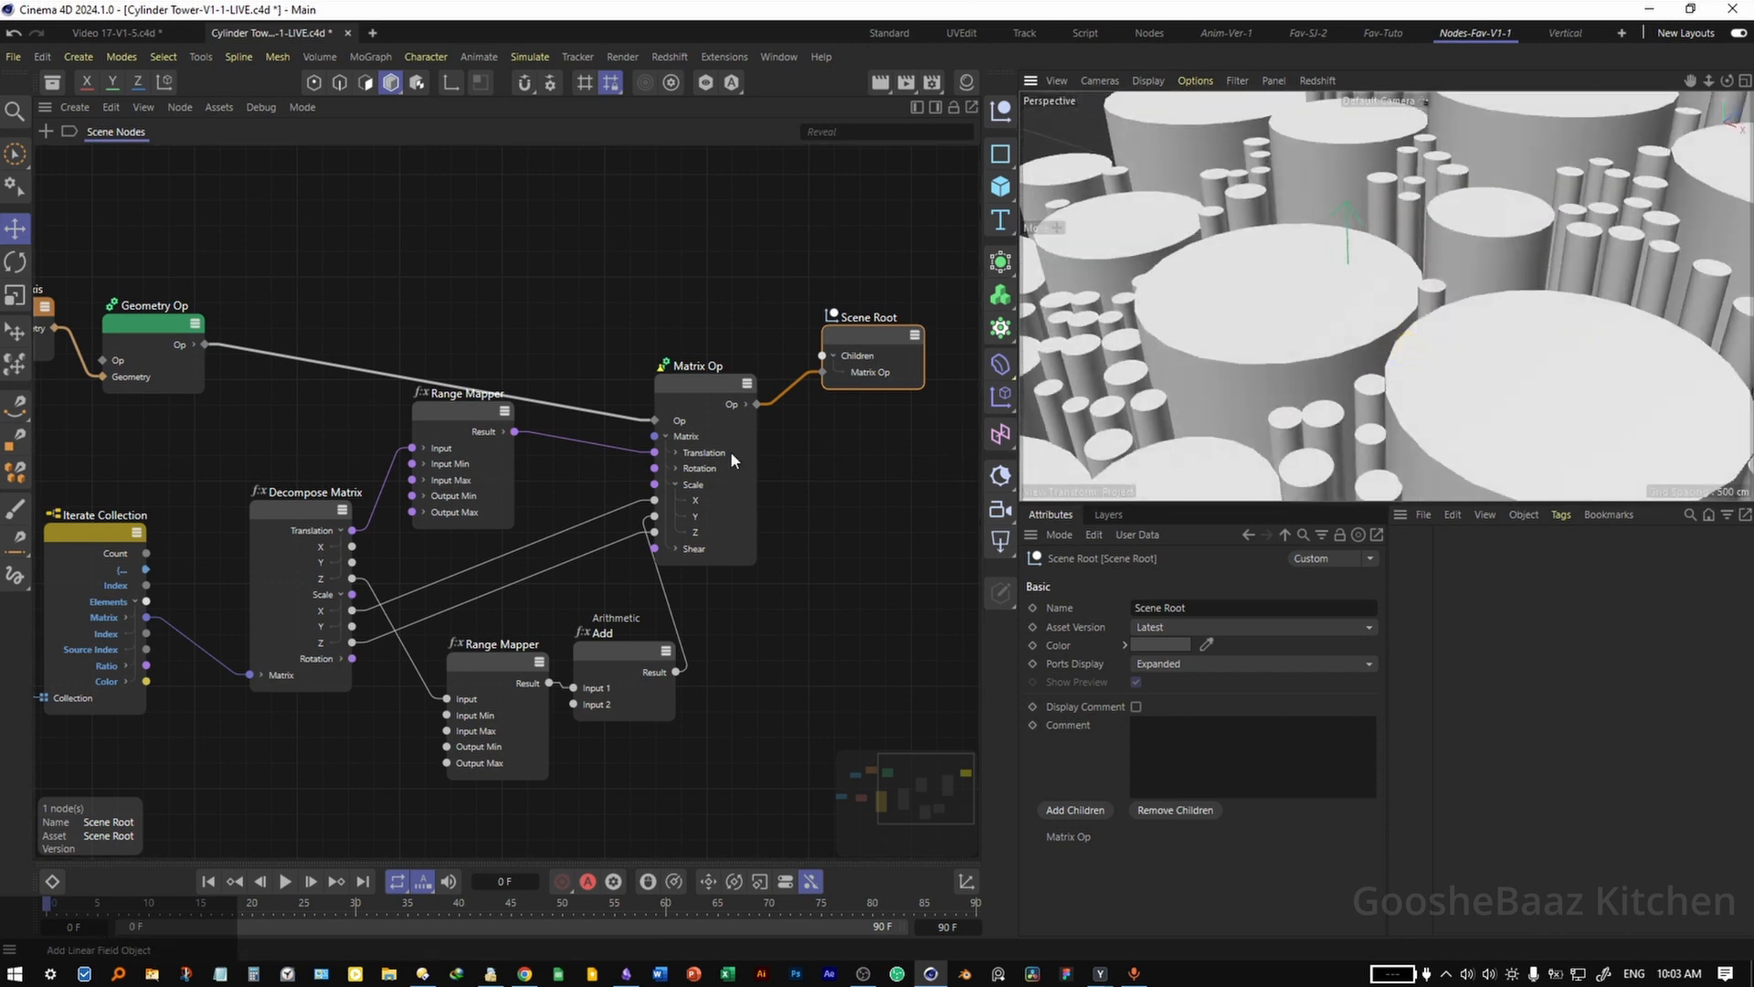
click(852, 599)
key(ctrl+s)
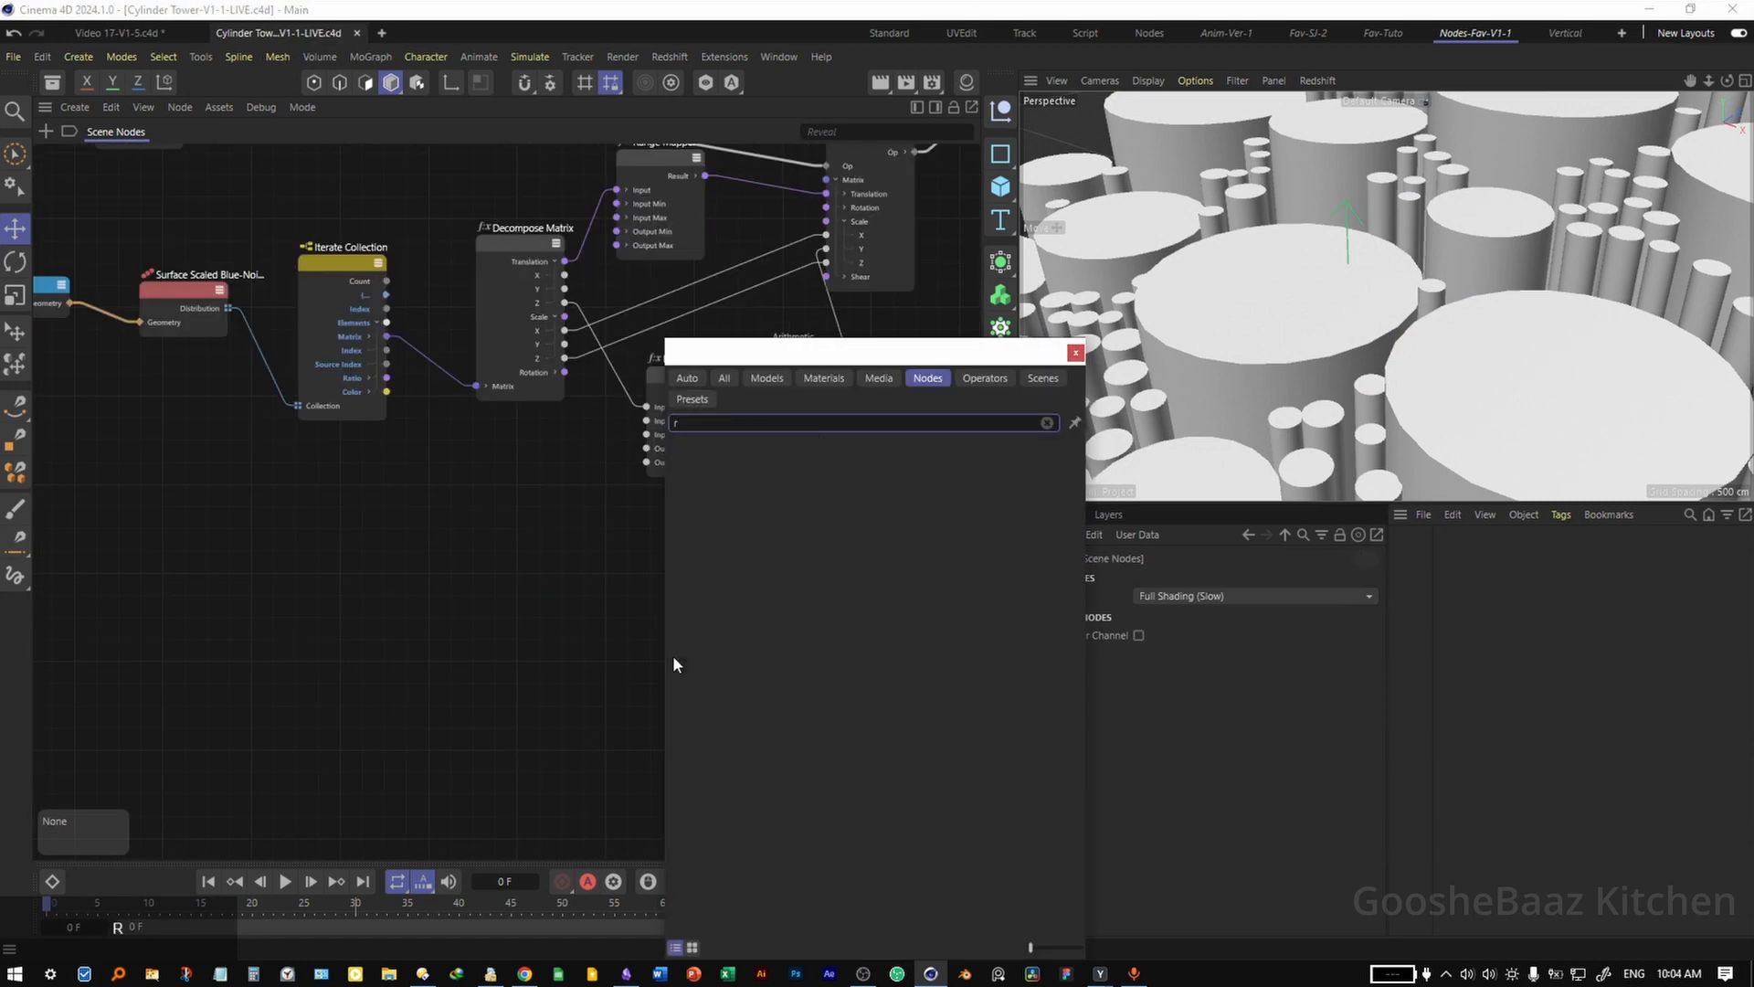
Add a third Range Mapper driven by the Iterate Collection's Index and set its Input Max to 100
text(range)
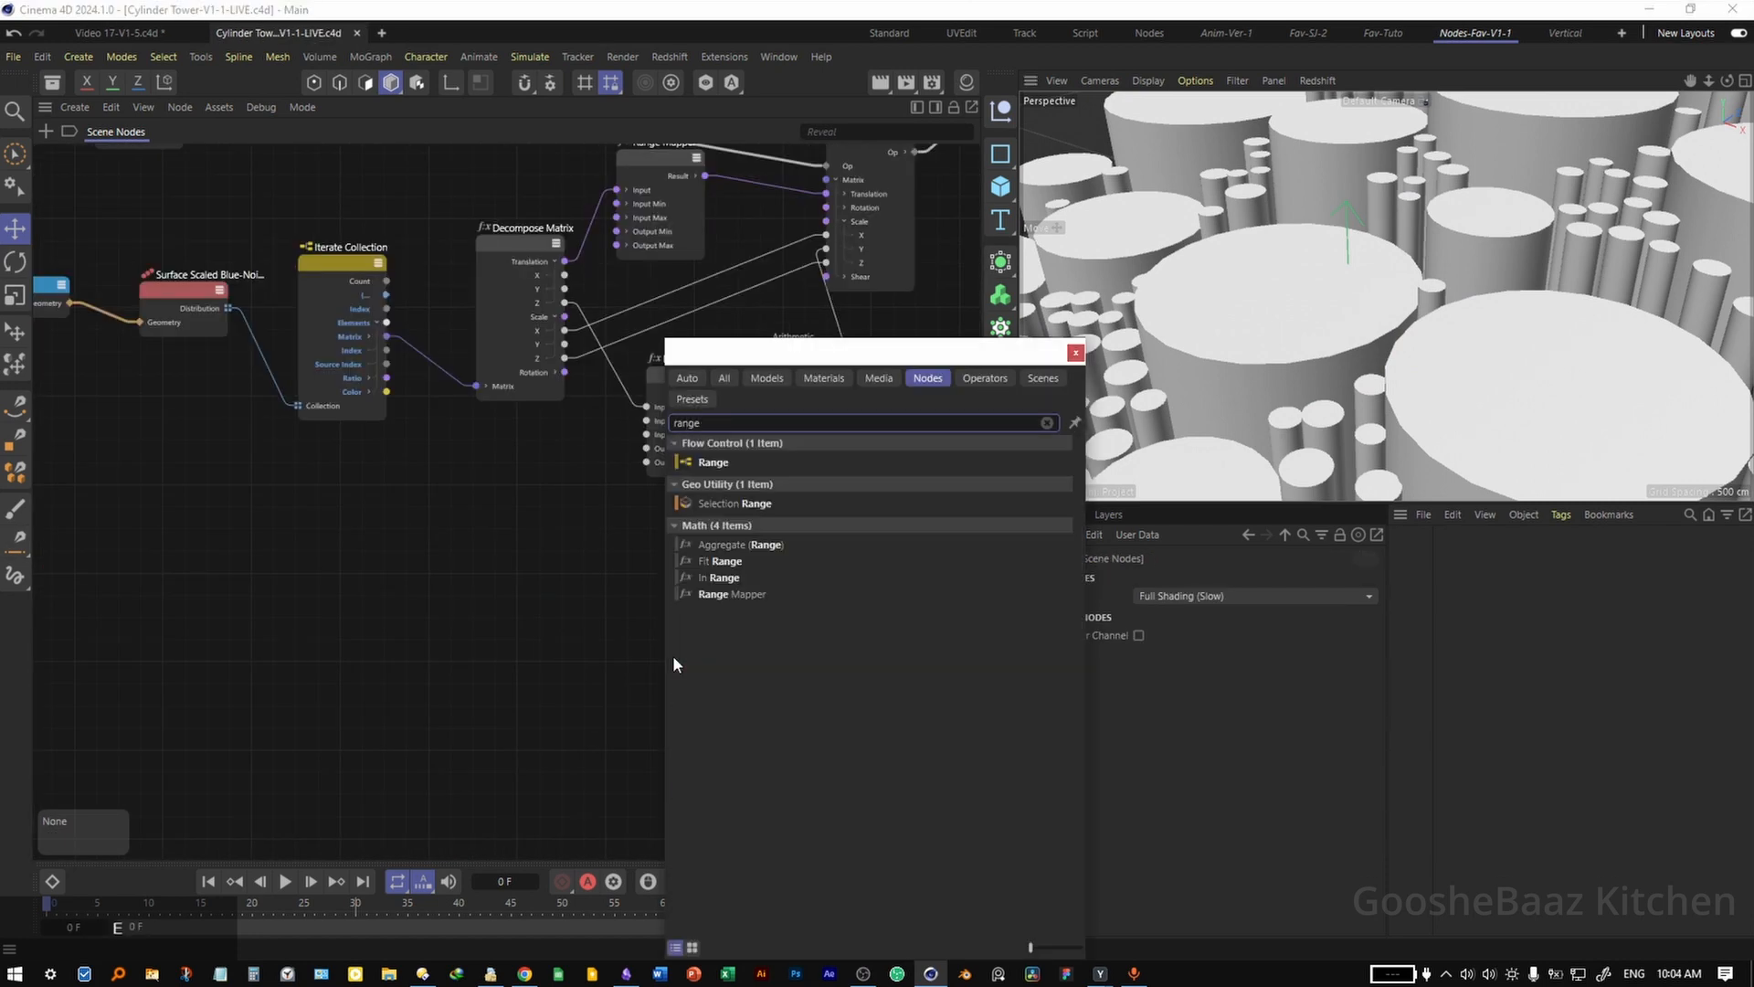
click(776, 594)
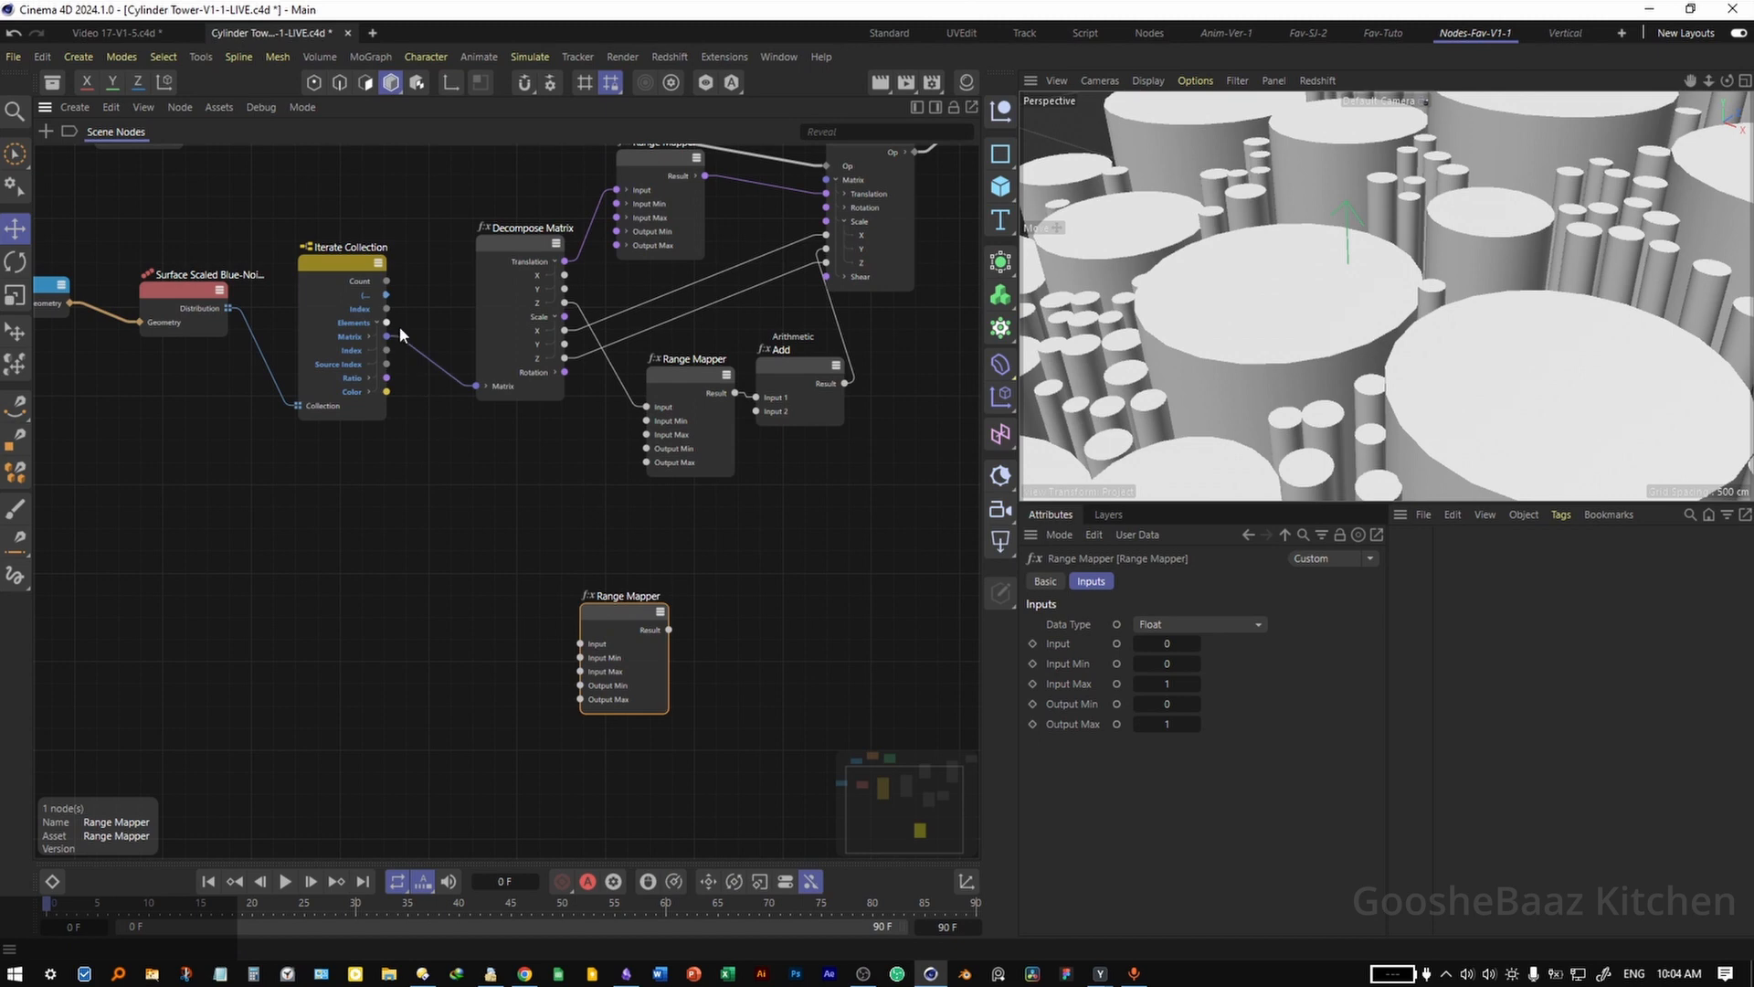
drag(392, 310, 603, 651)
click(644, 623)
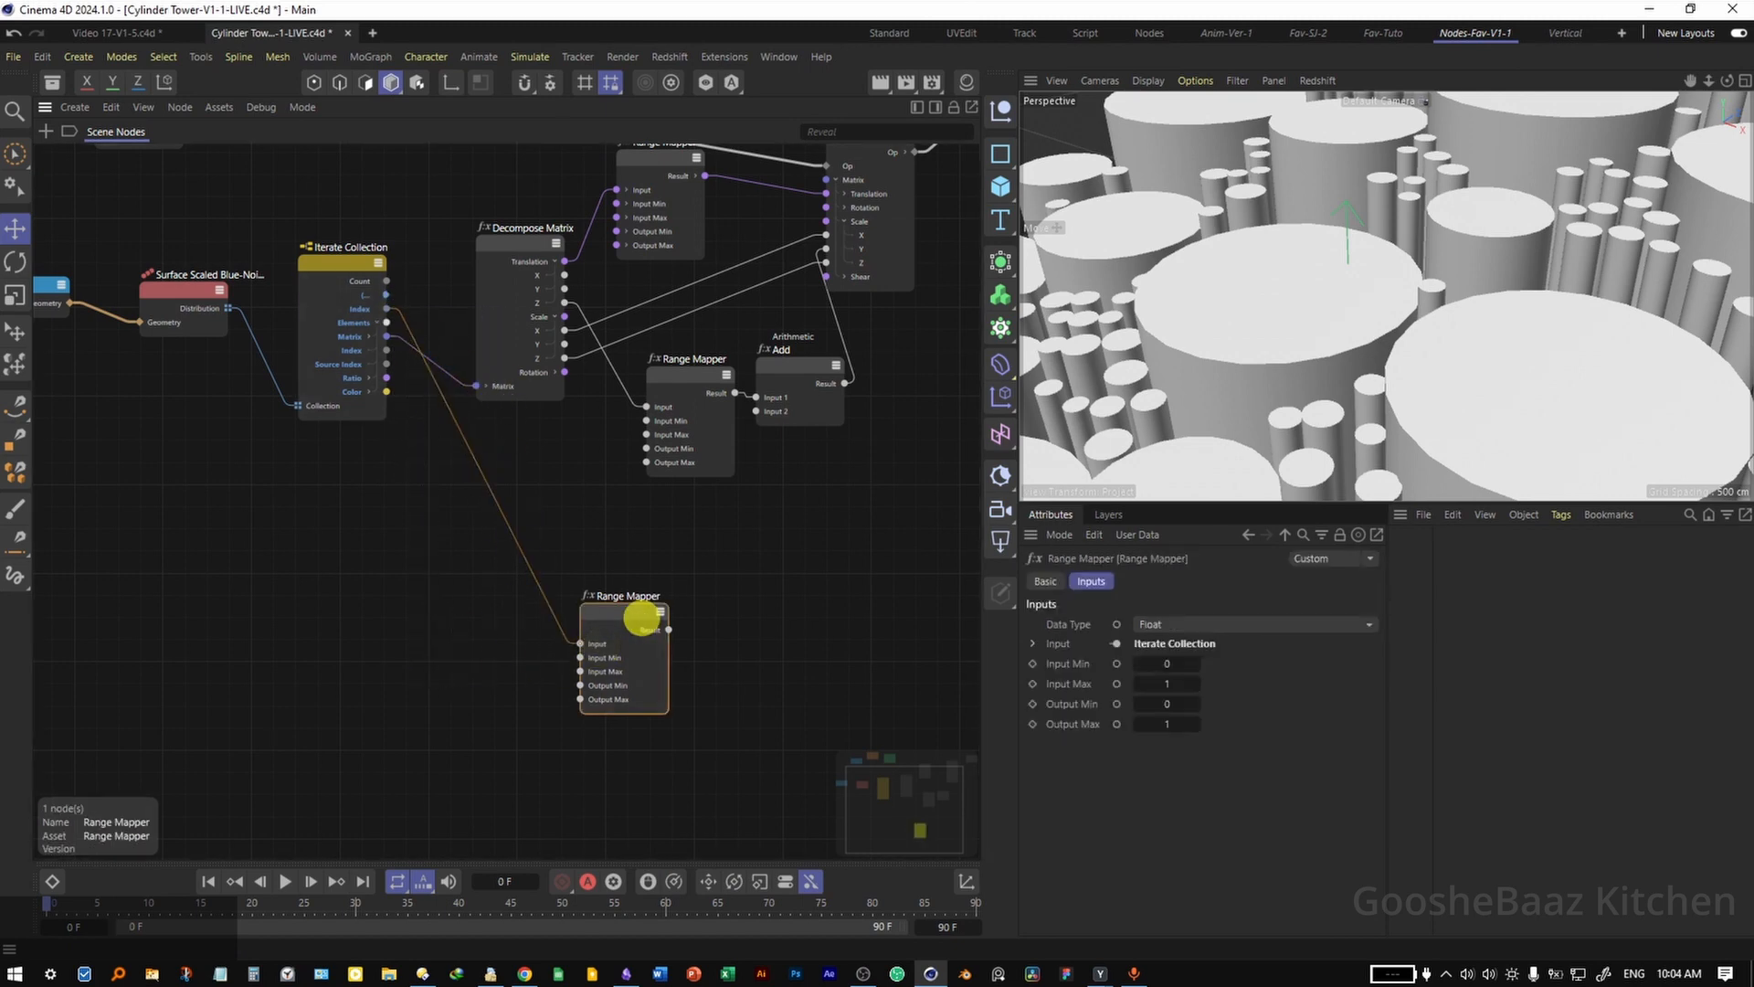
click(1167, 684)
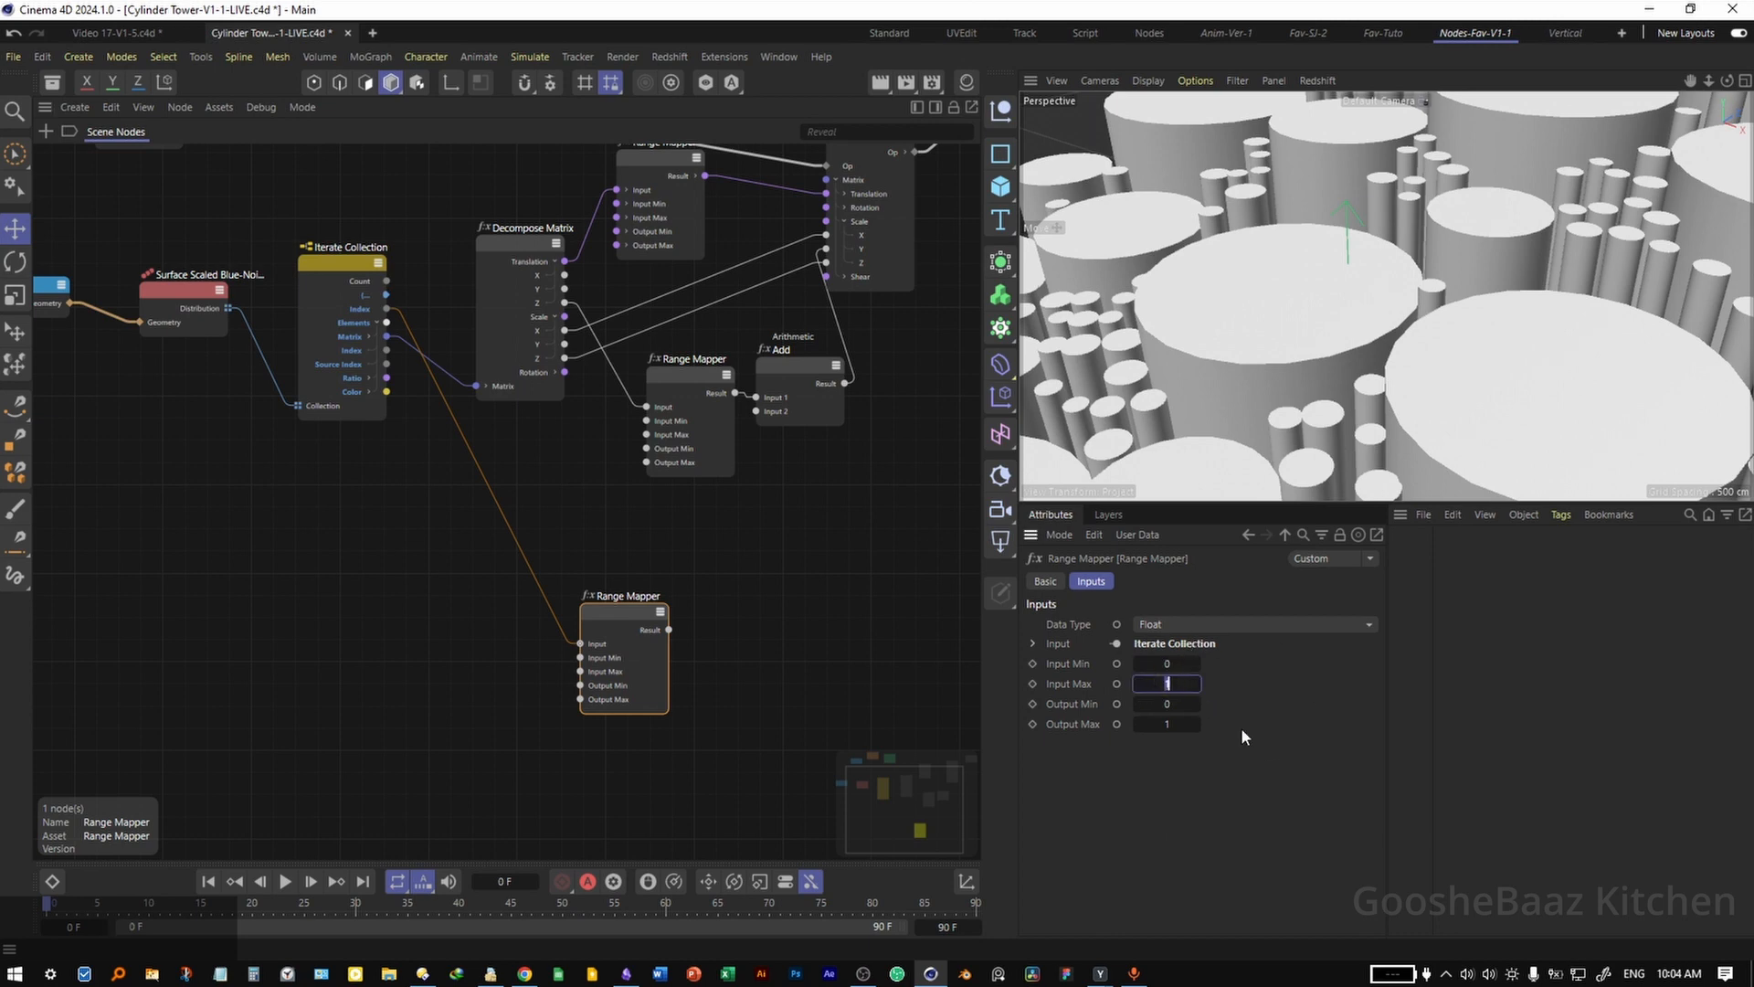
text(100)
Add a Color Op node and connect the Matrix Op output to its Op input
double_click(694, 582)
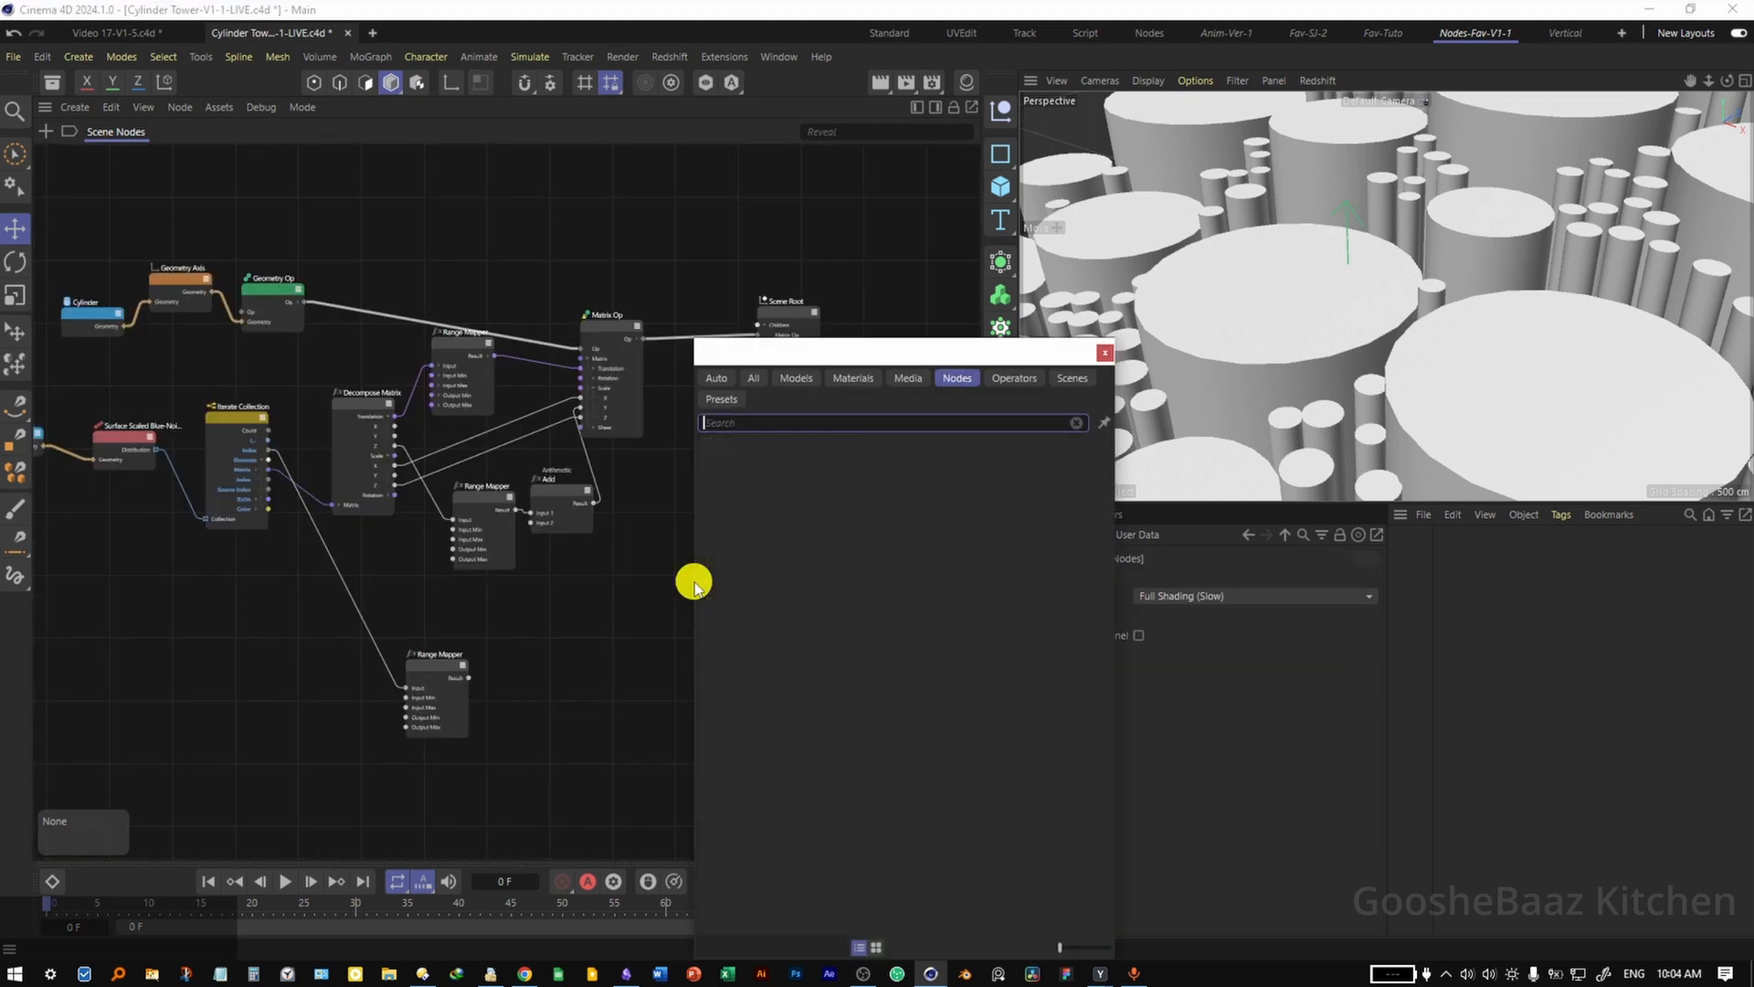
text(color op)
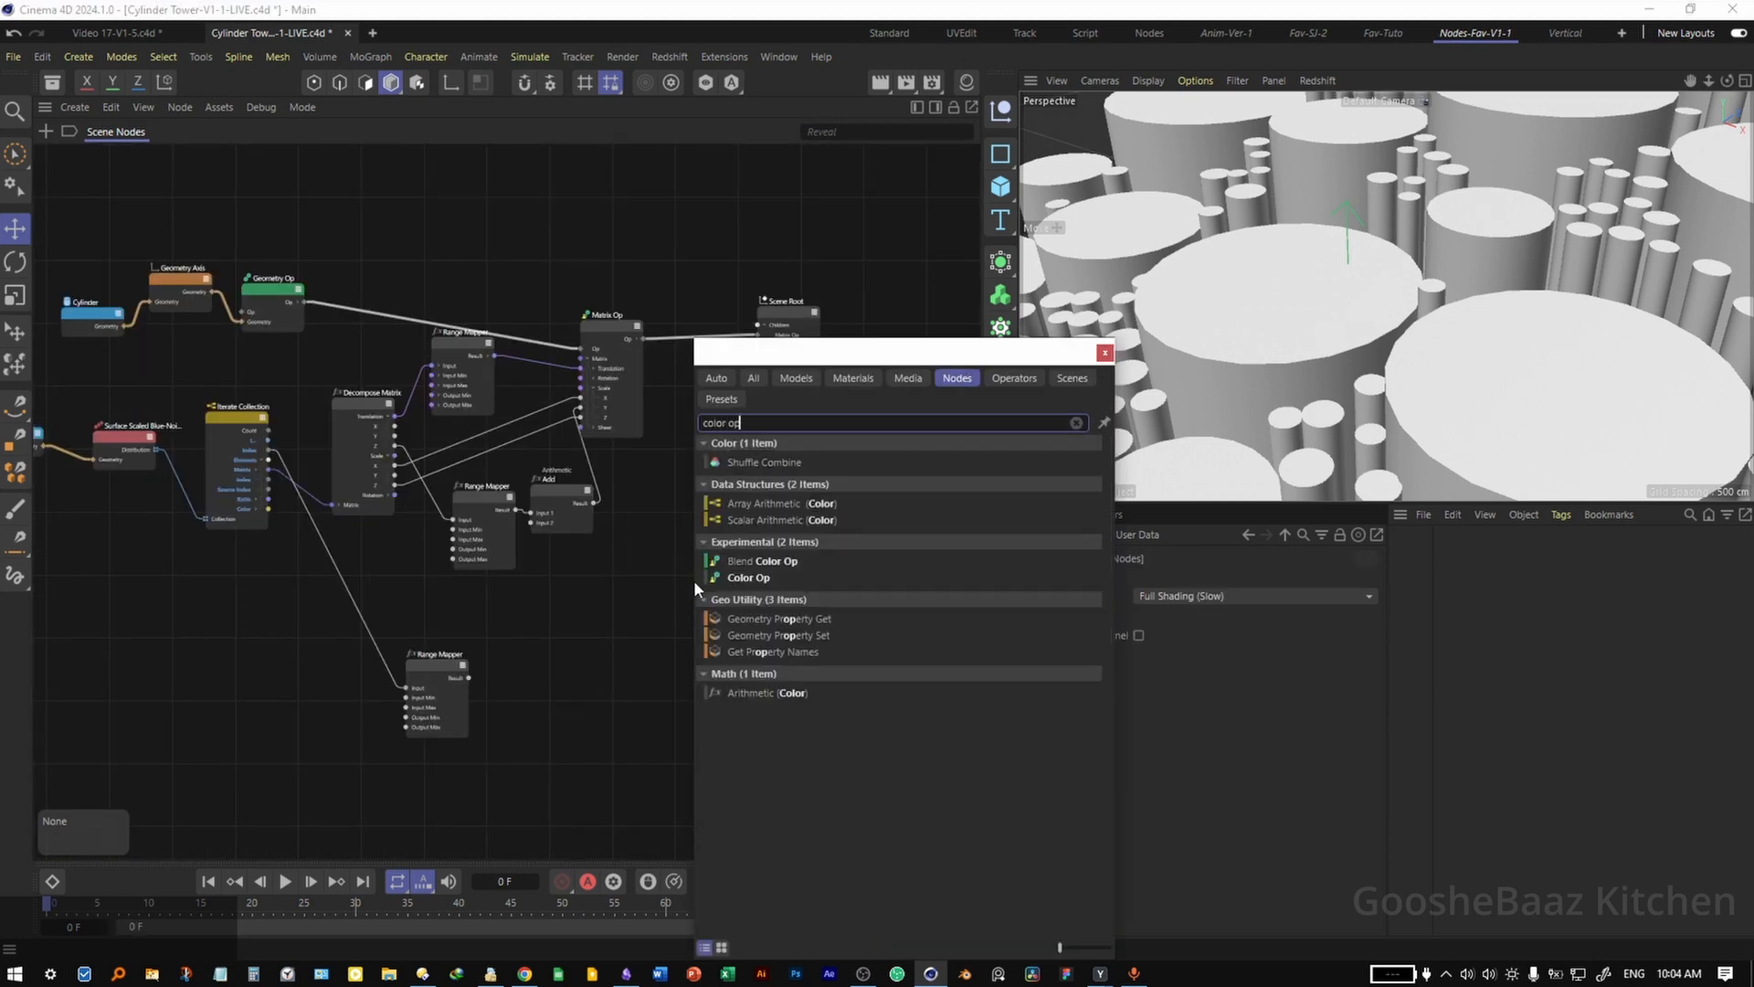
drag(783, 576, 627, 595)
click(1106, 350)
scroll(701, 369, up, 5)
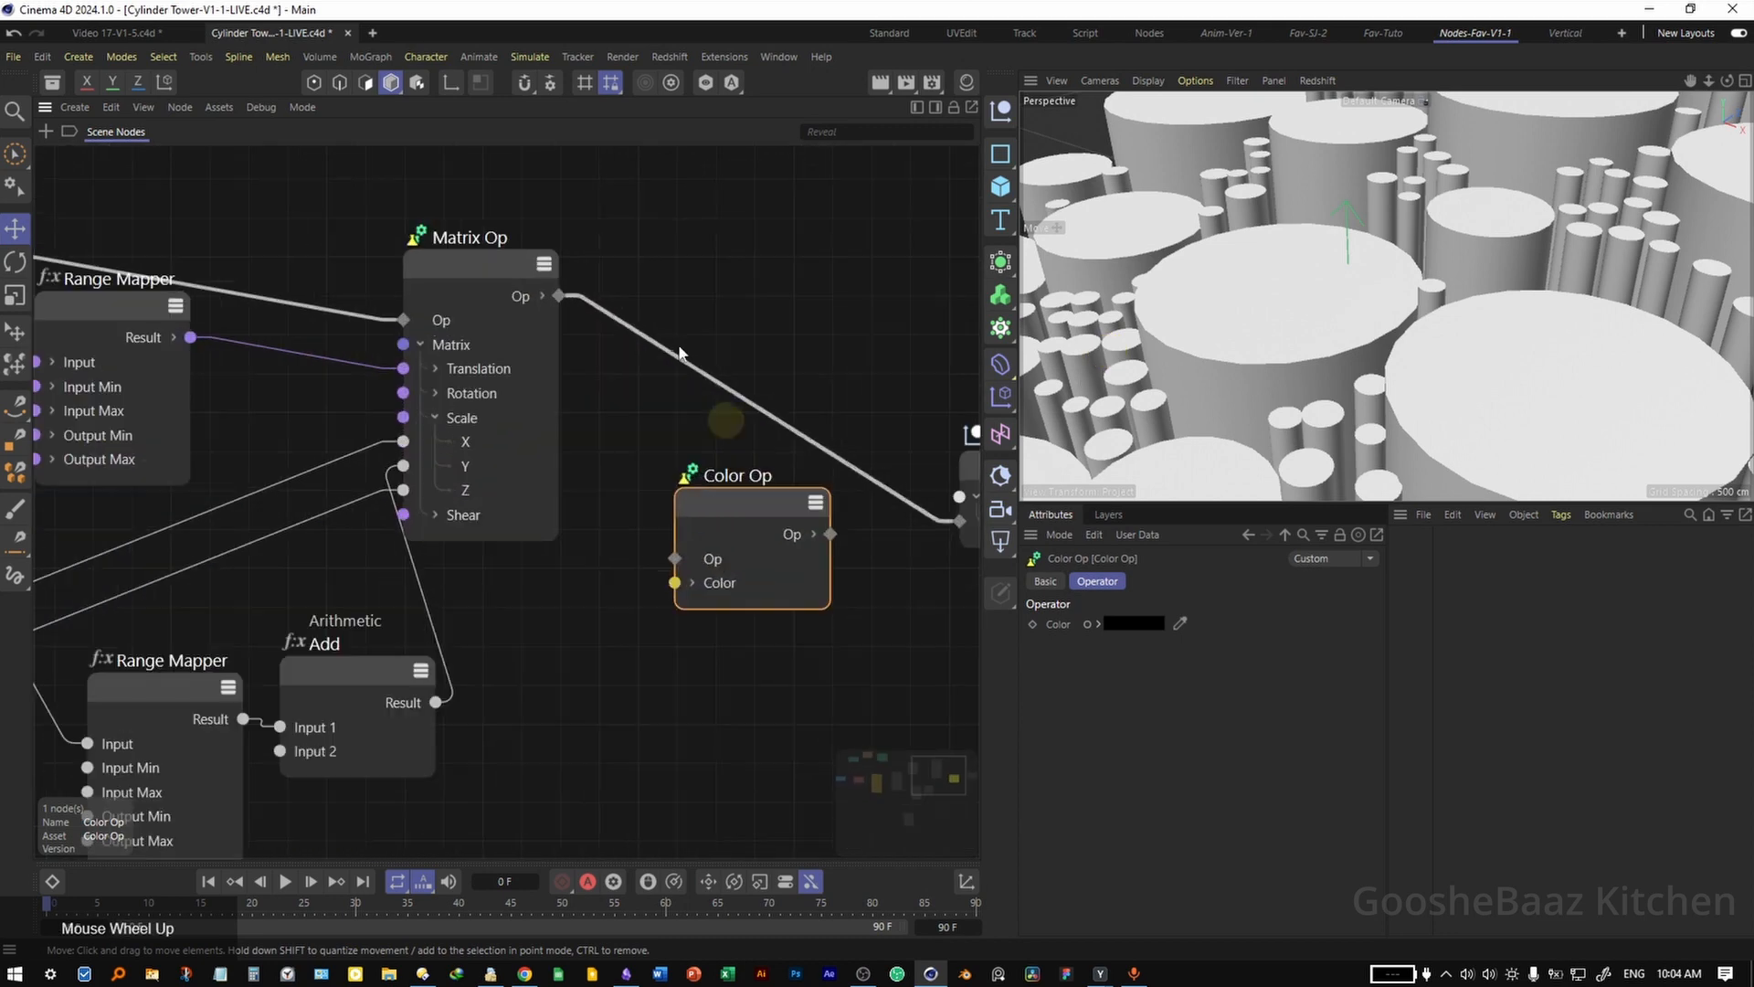
drag(559, 296, 691, 557)
Connect the third Range Mapper's result to the Color input of the Color Op
scroll(743, 642, down, 4)
middle_drag(744, 642, 725, 393)
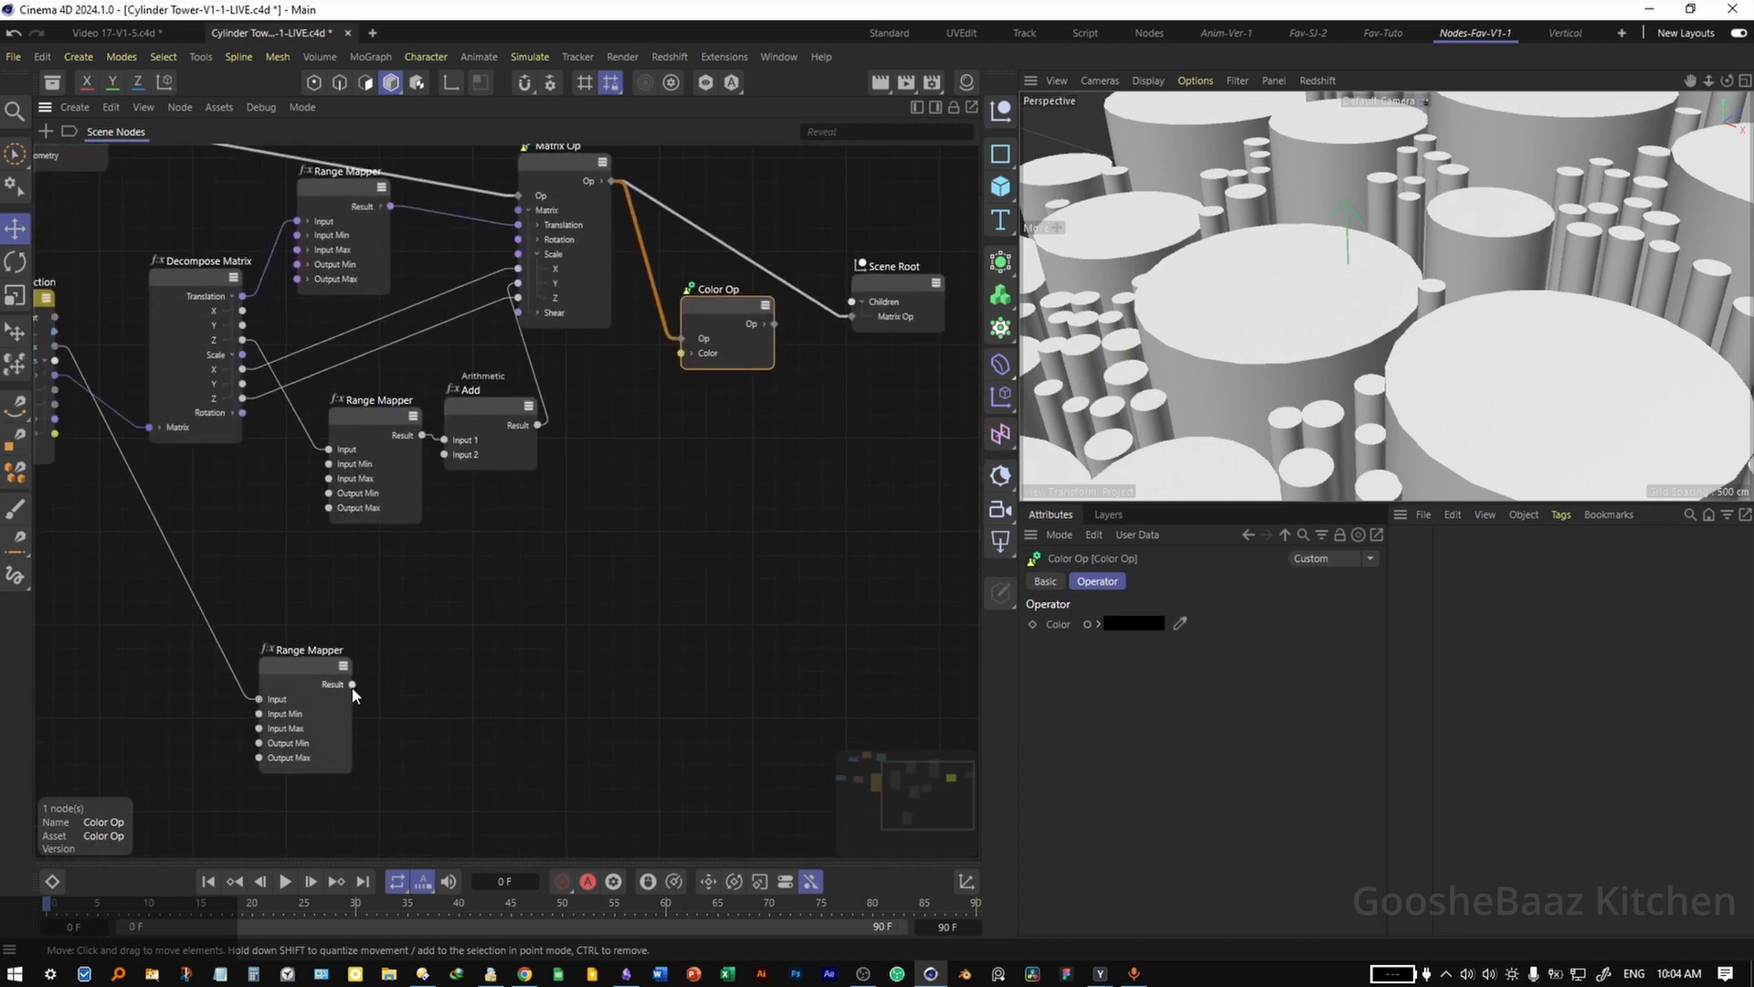
drag(352, 685, 685, 354)
Add a Material Op node near the Scene Root and connect the Color Op output to its Op input
middle_drag(746, 453, 722, 464)
double_click(742, 438)
text(ma)
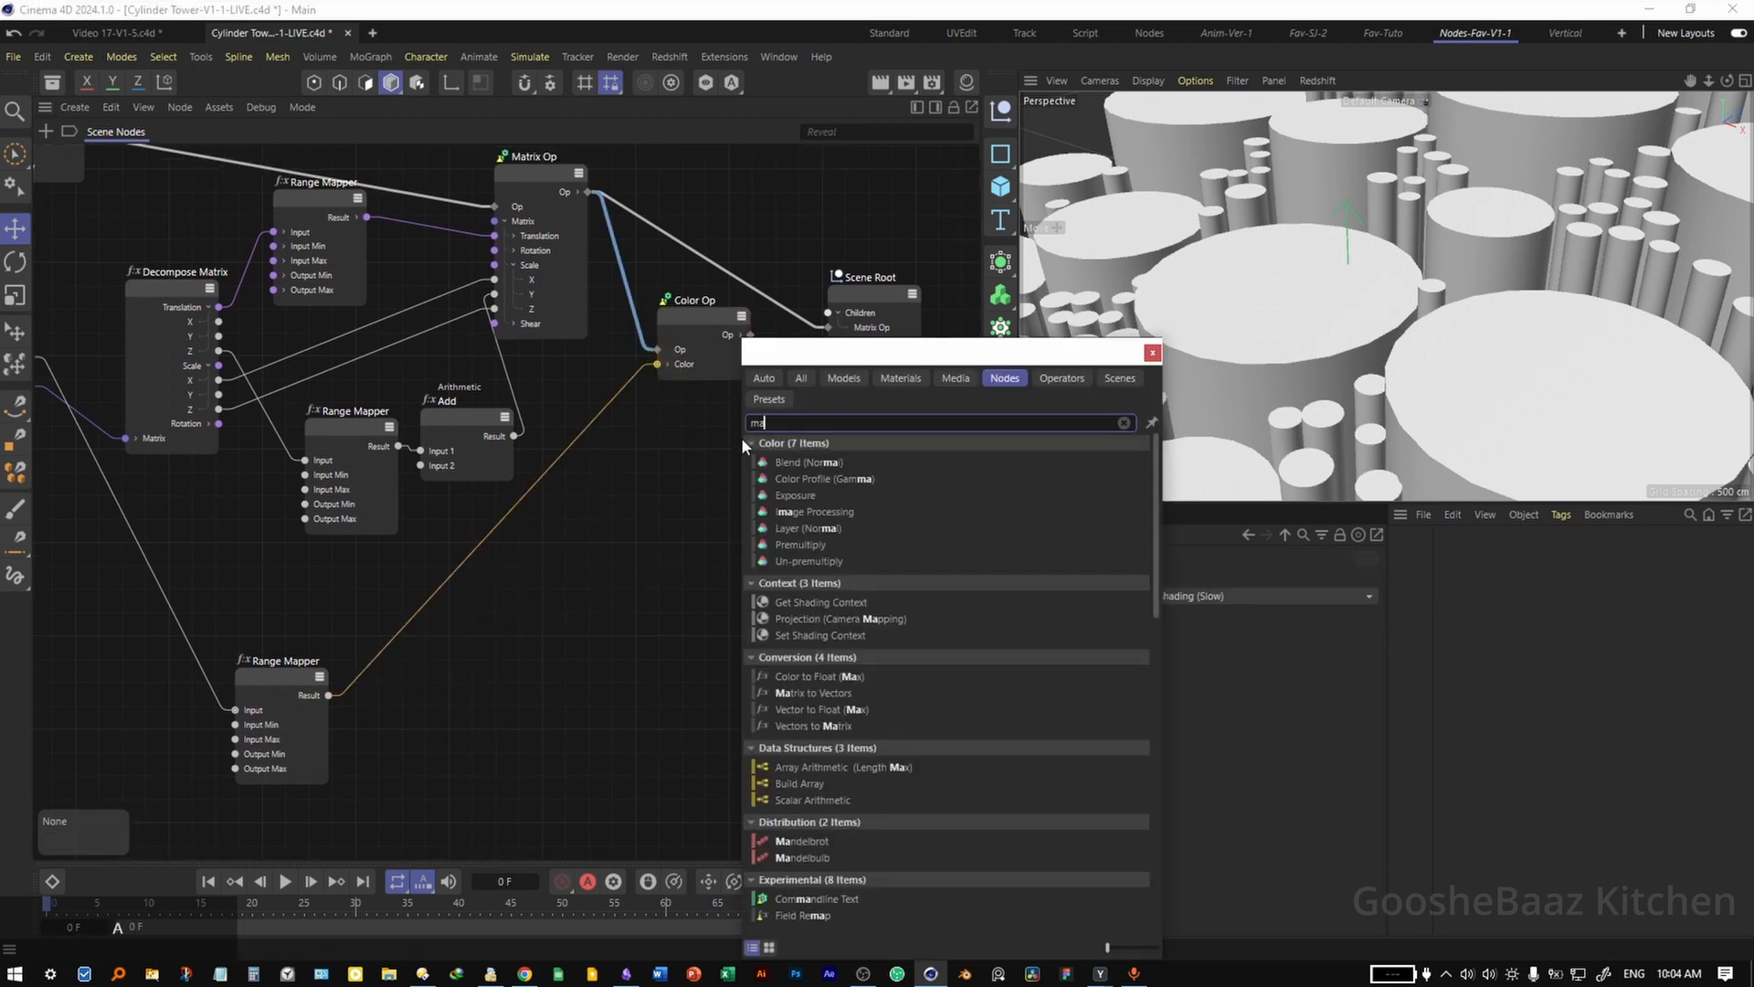
text(teri)
click(786, 450)
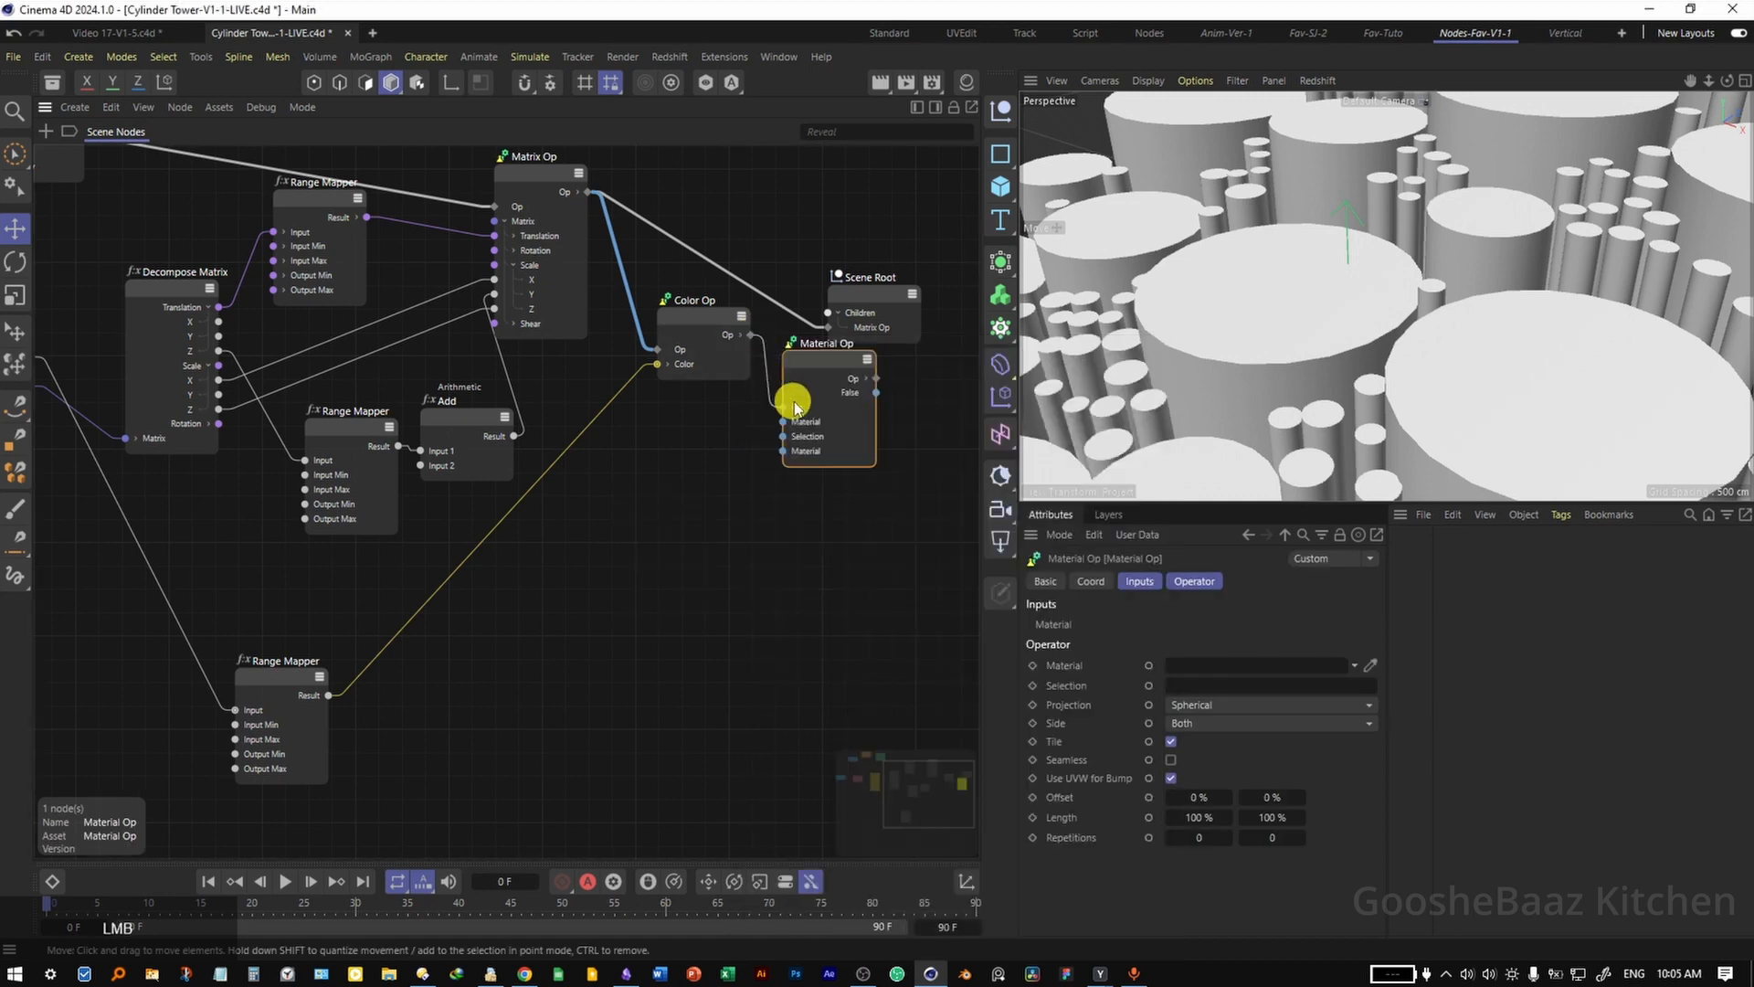
Move the Scene Root node aside and connect the Material Op output to its Children, replacing the Matrix Op connection
middle_drag(802, 424, 685, 484)
drag(741, 361, 839, 355)
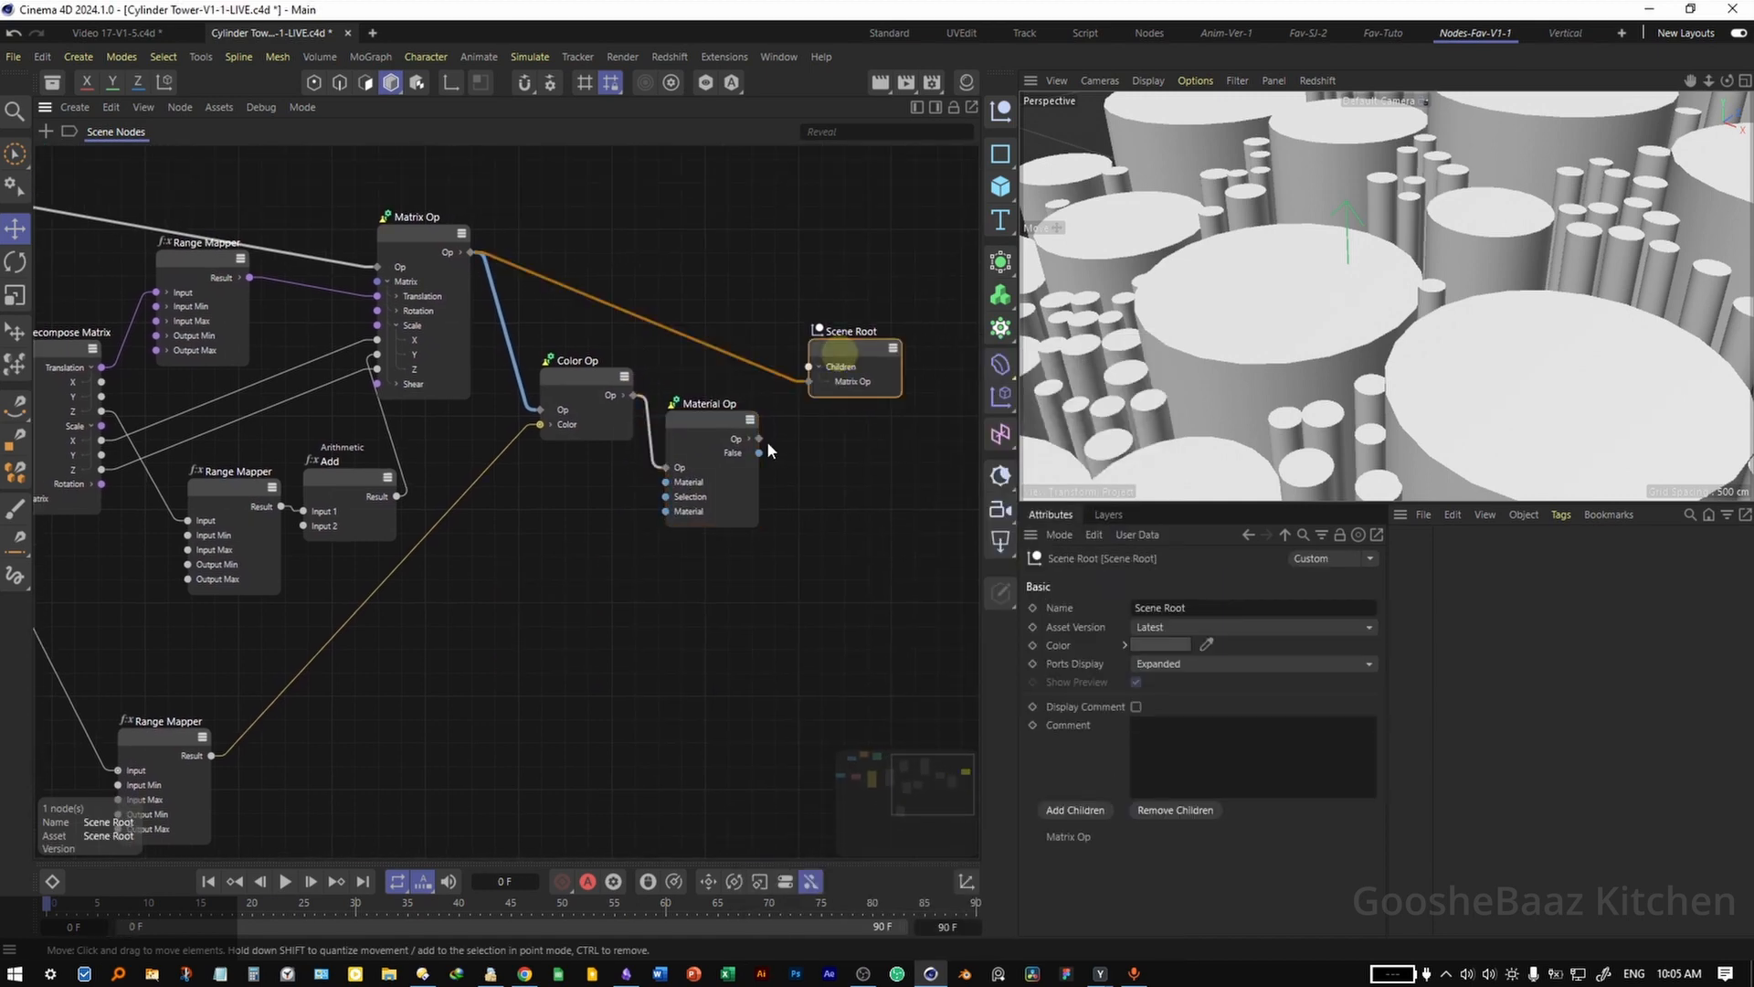
drag(761, 440, 764, 443)
drag(827, 373, 829, 381)
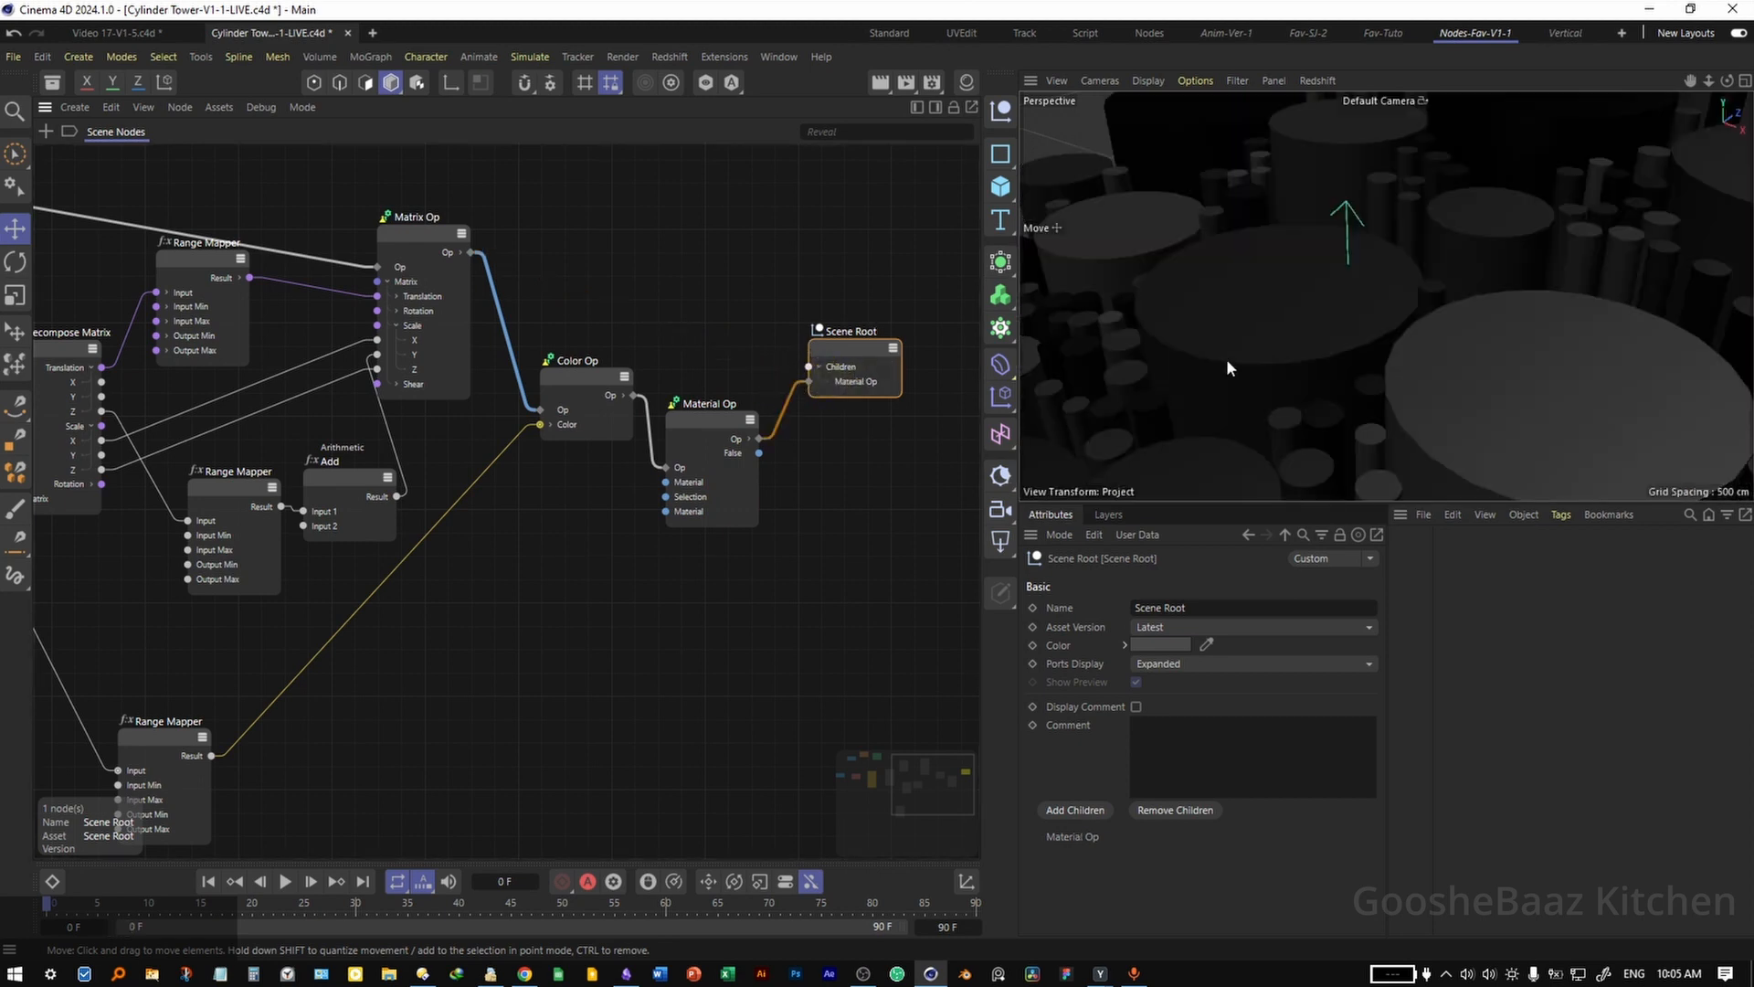
drag(1335, 311, 1375, 322)
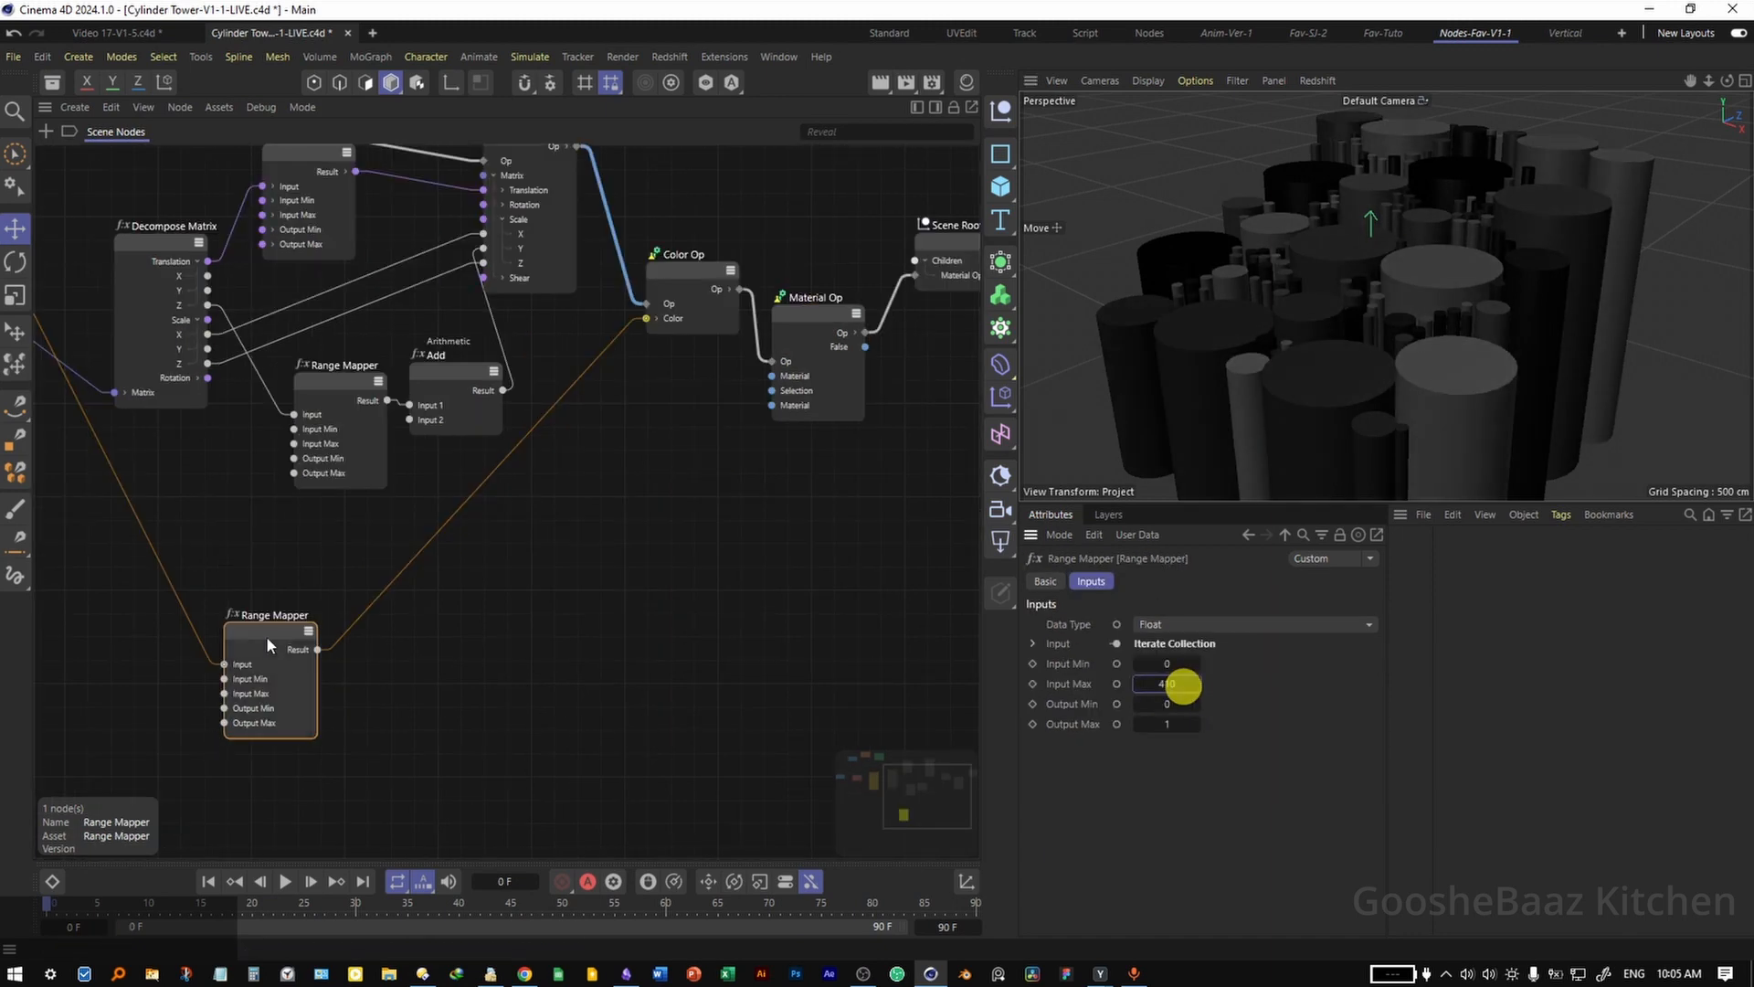
Reposition the third Range Mapper node closer to the Color Op and lower its Input Max
click(274, 637)
drag(270, 656, 399, 637)
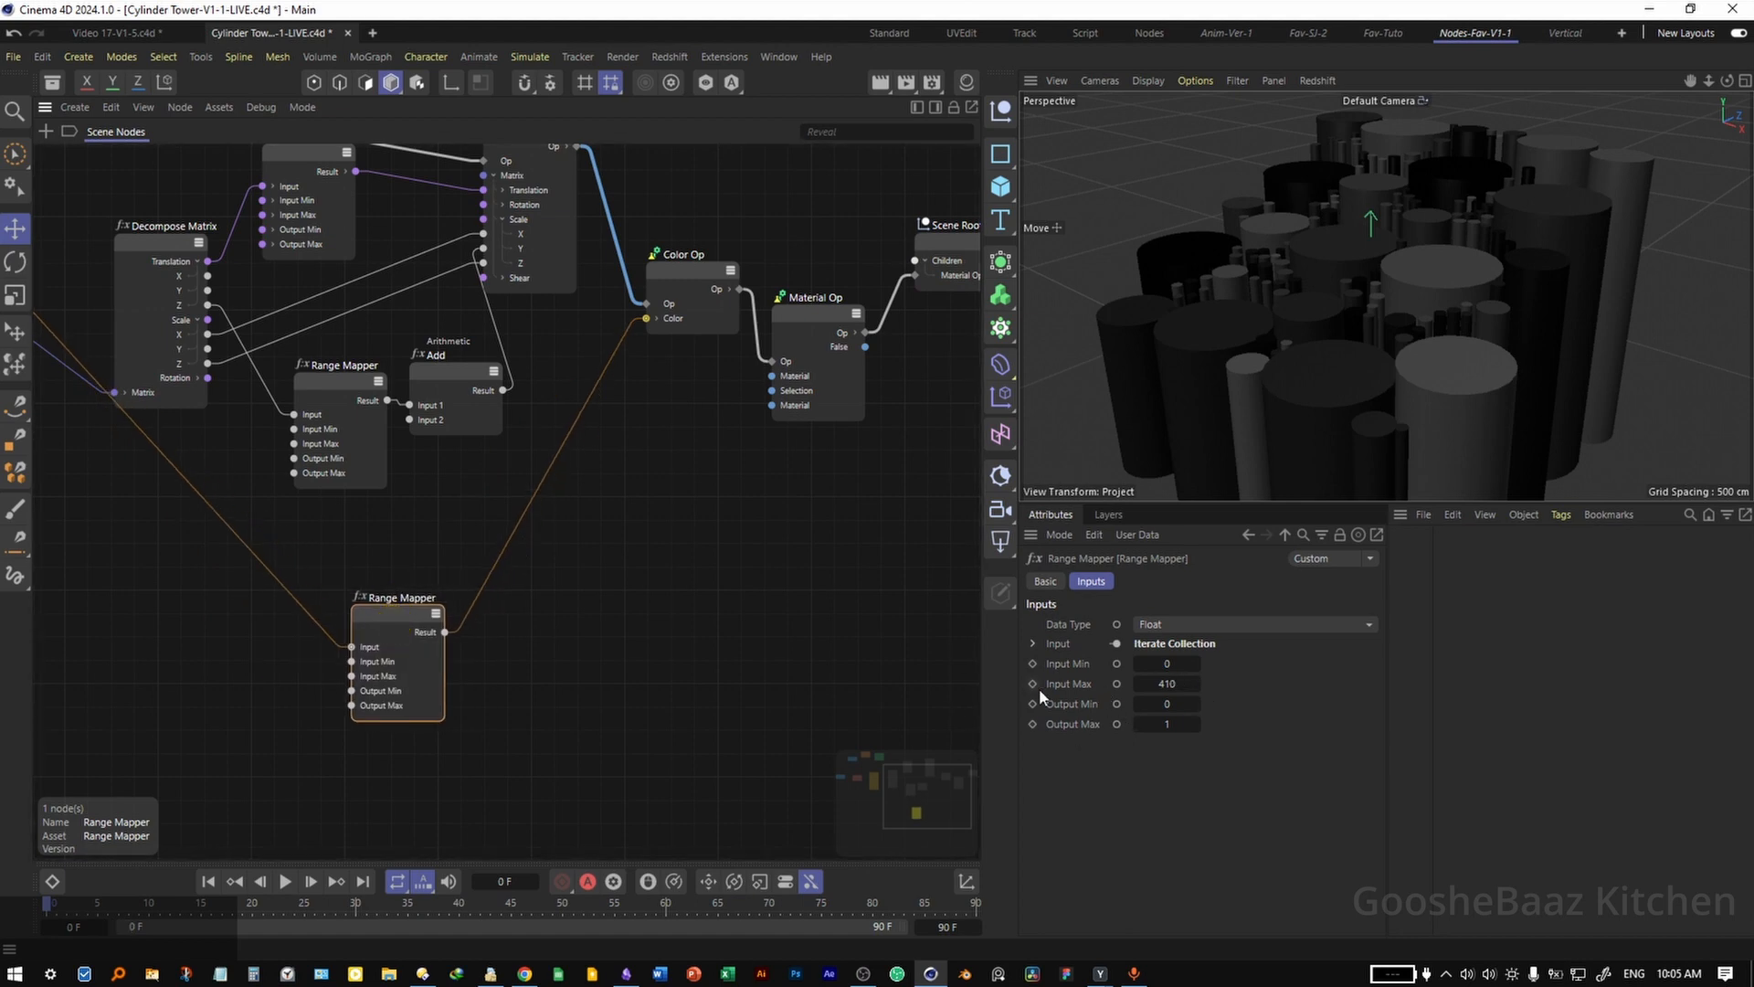
drag(1153, 684, 1155, 687)
click(606, 580)
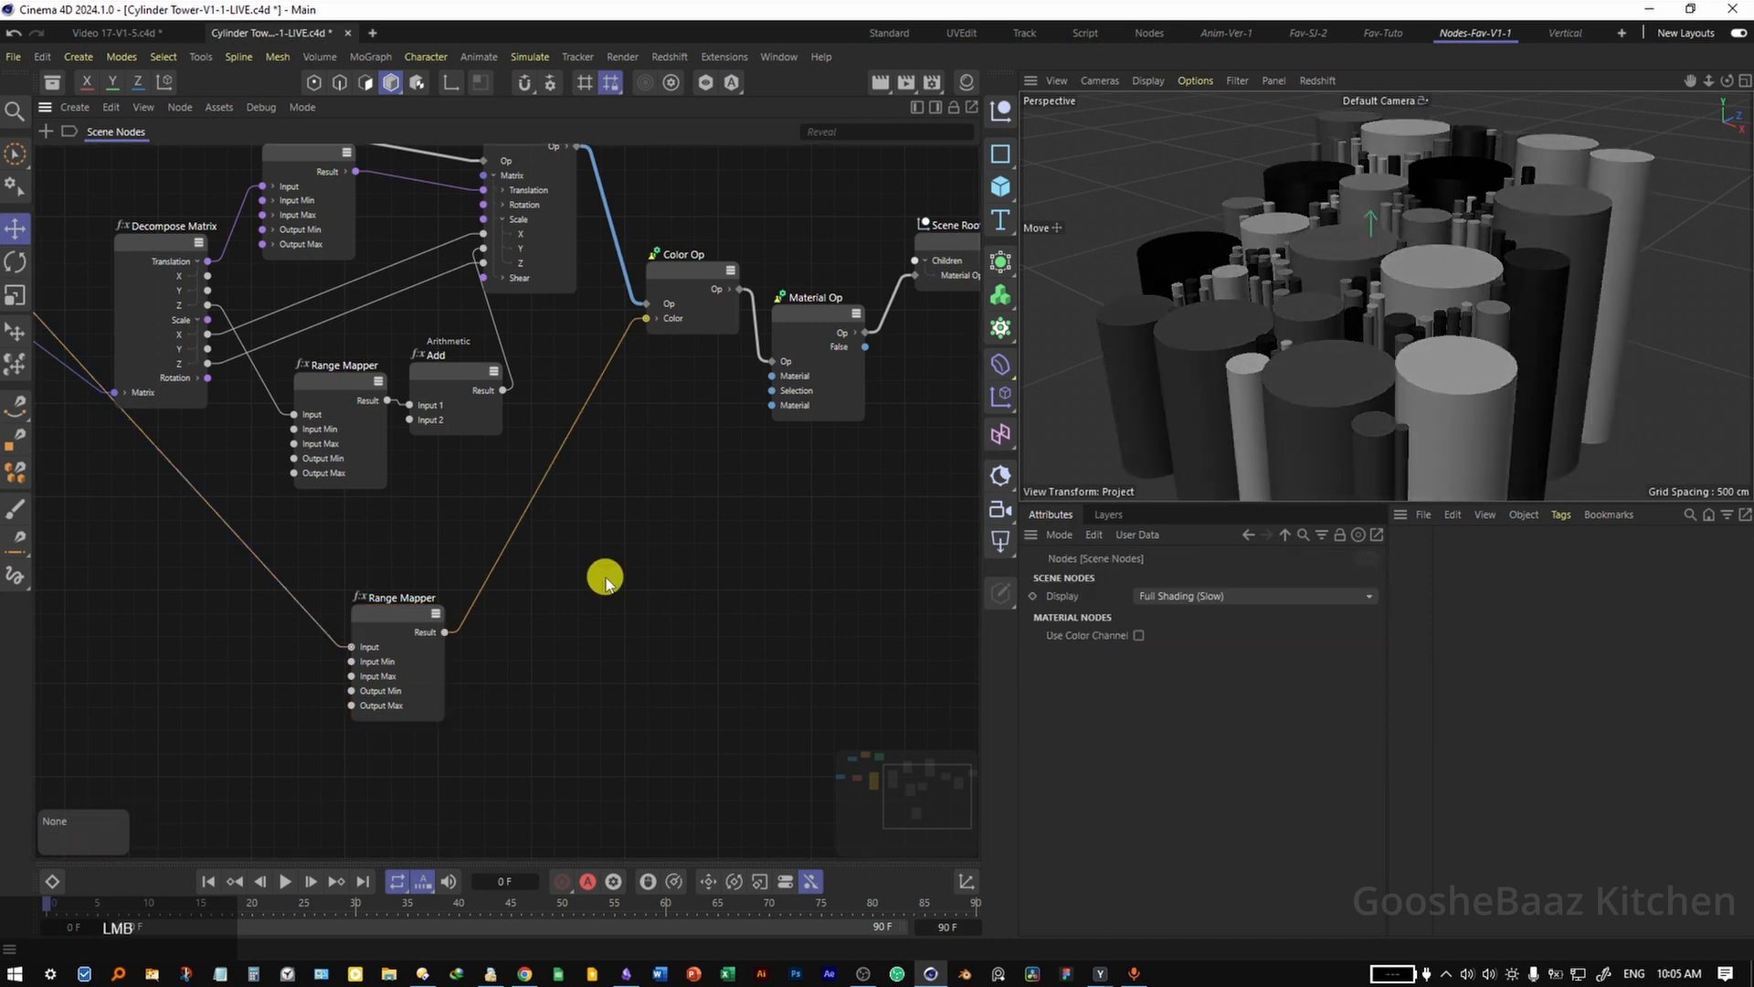
Search the asset library's materials for "plastic rough bl"
key(h)
click(52, 83)
click(55, 131)
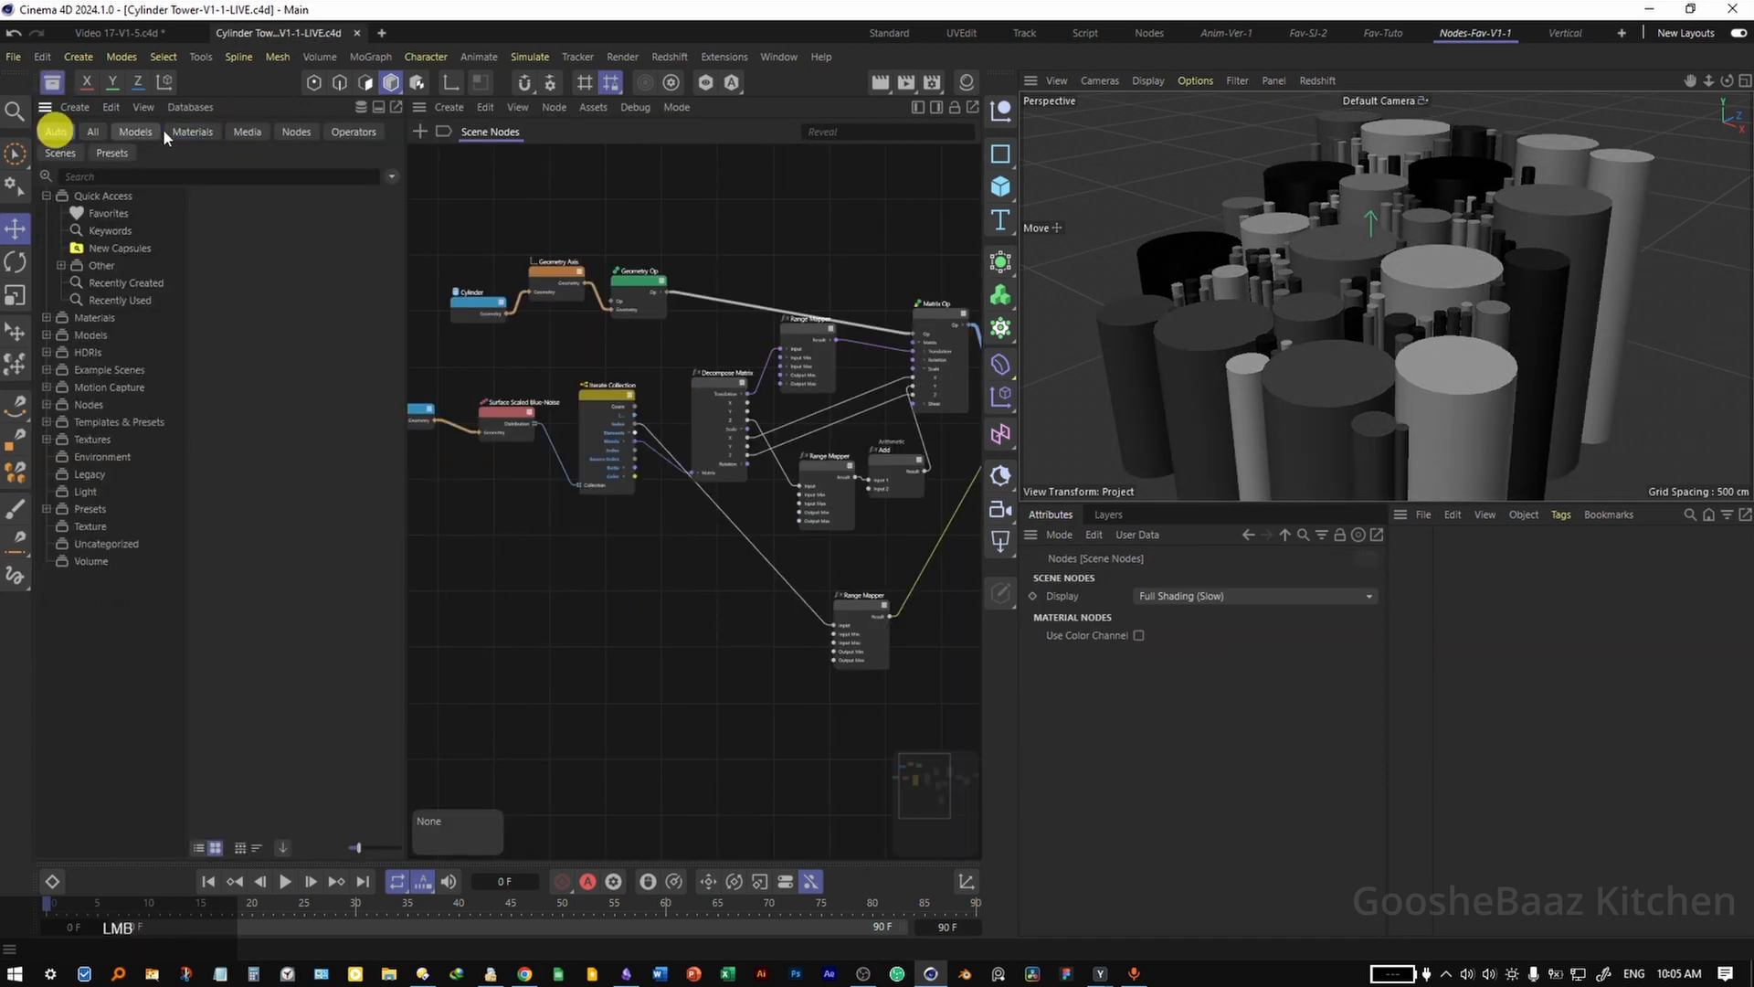
click(187, 132)
click(197, 176)
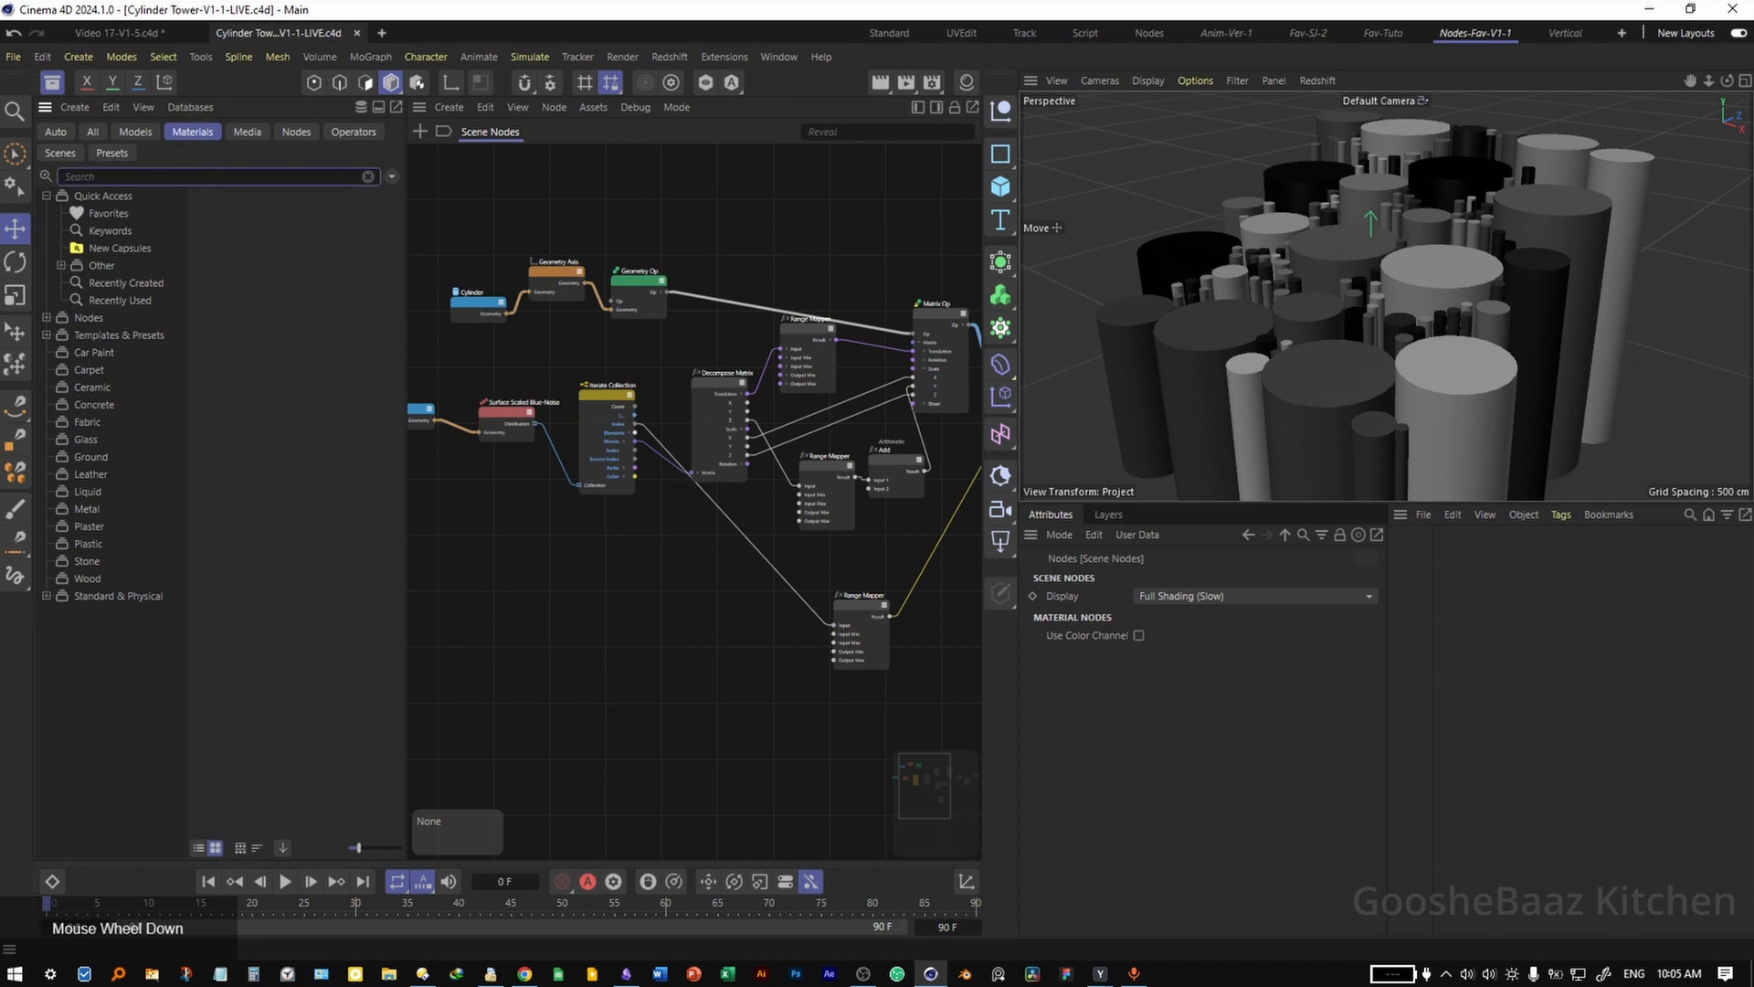
text(plati)
key(BackSpace)
key(BackSpace)
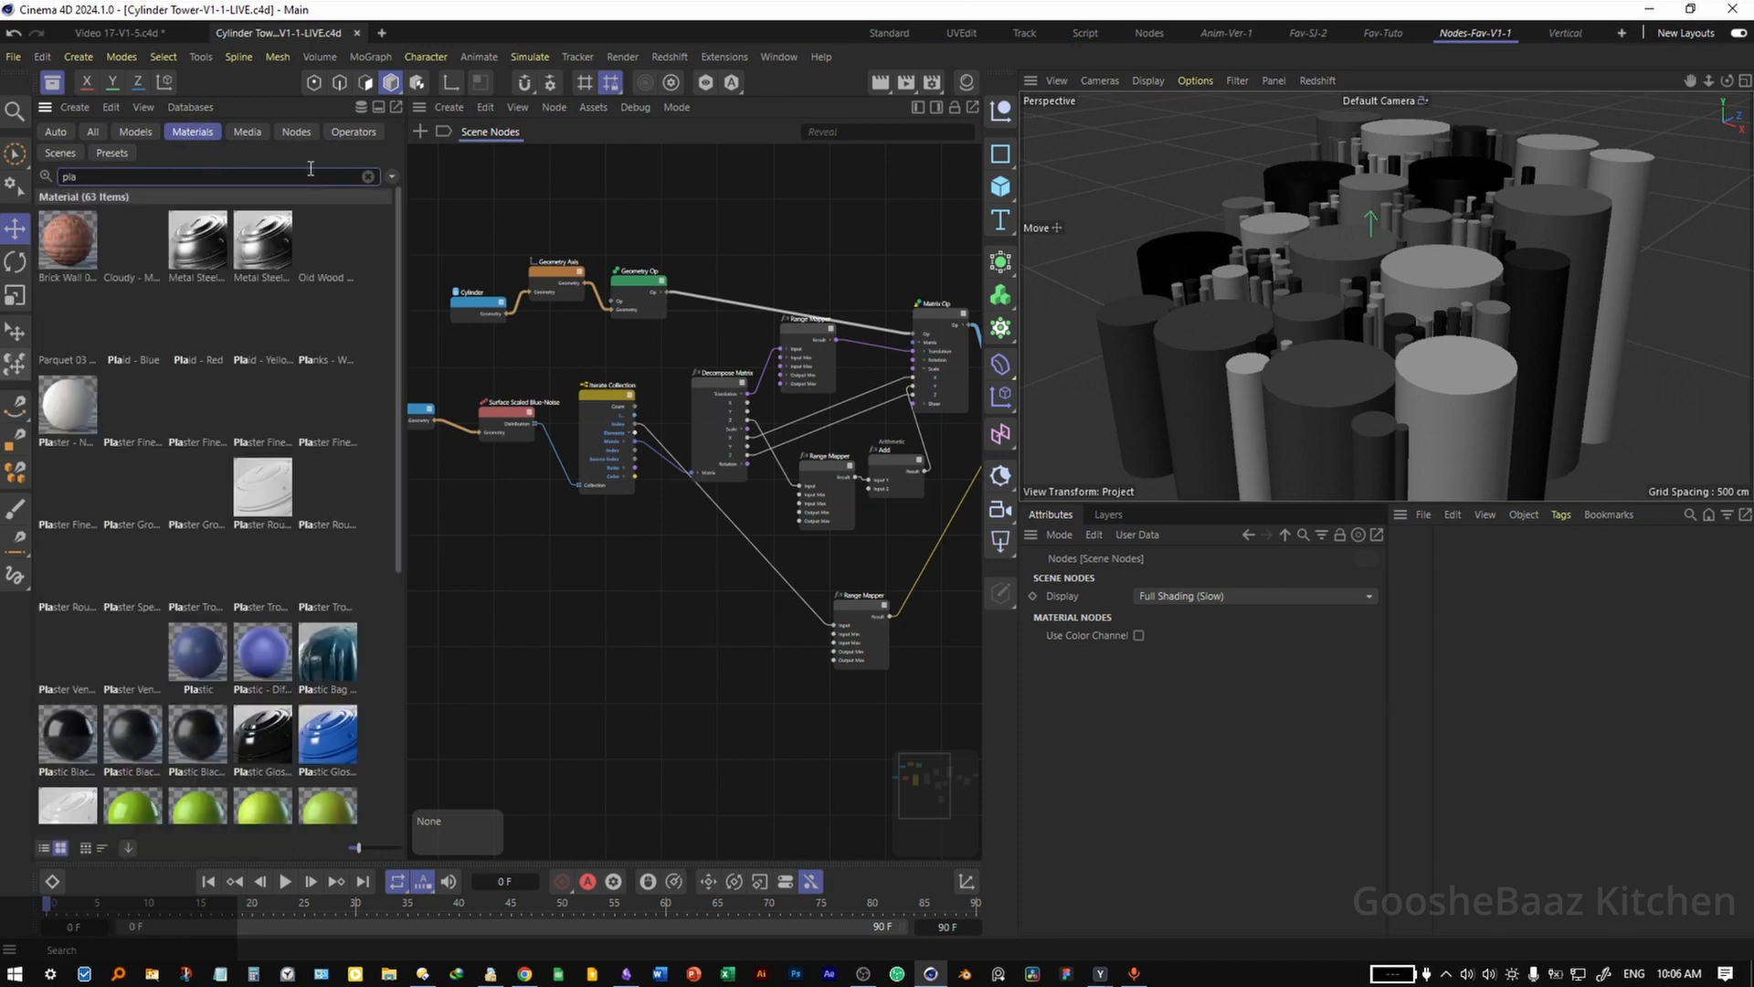
text(stic rou)
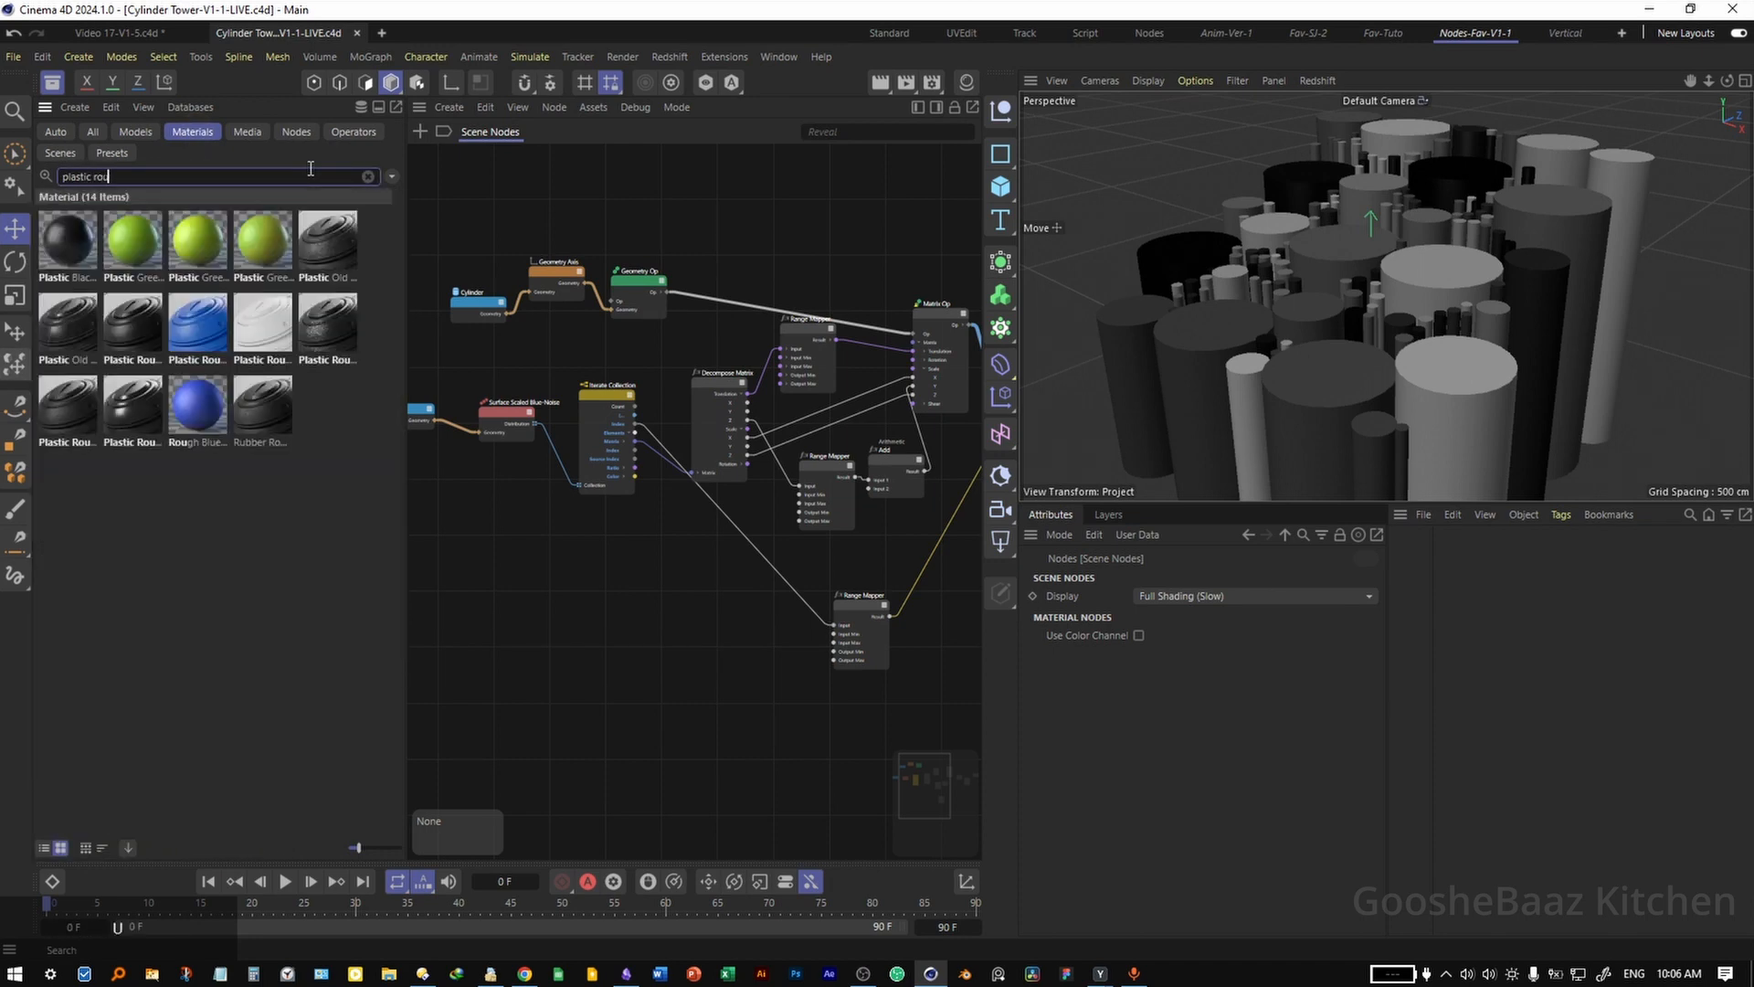
text(gh bl)
Download the blue rough plastic material, Plastic Rough 001 Blue, and add it to the scene's materials
double_click(341, 264)
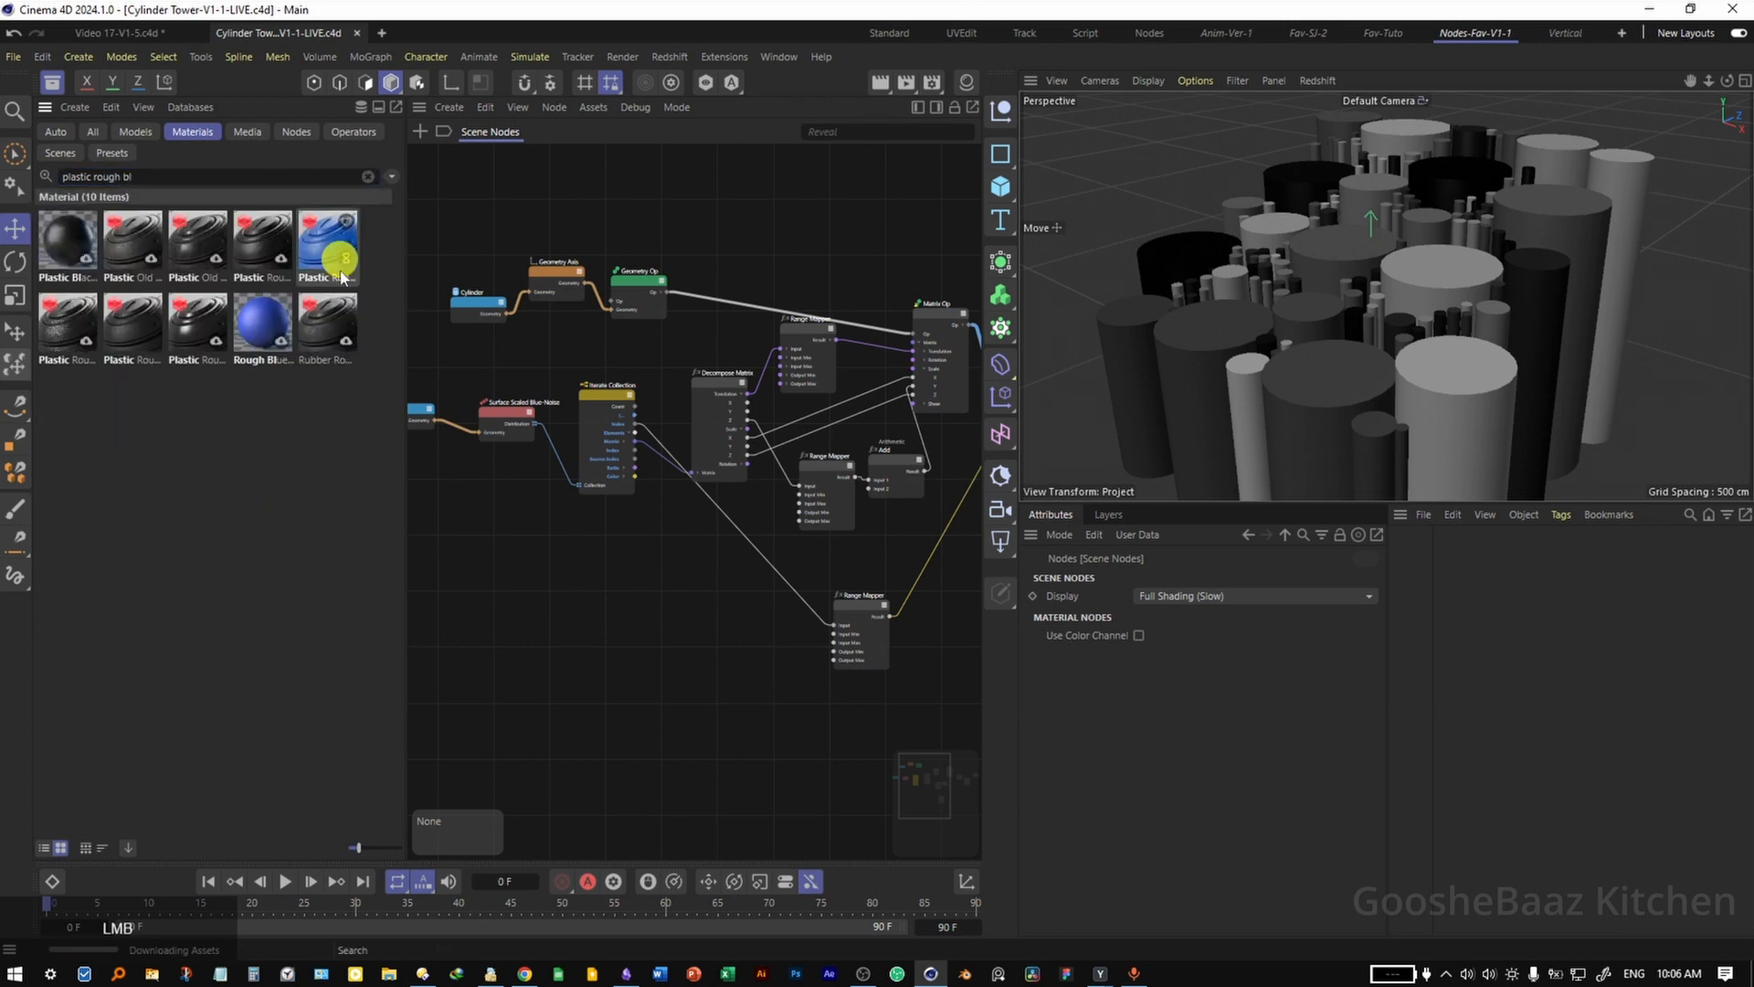
click(966, 82)
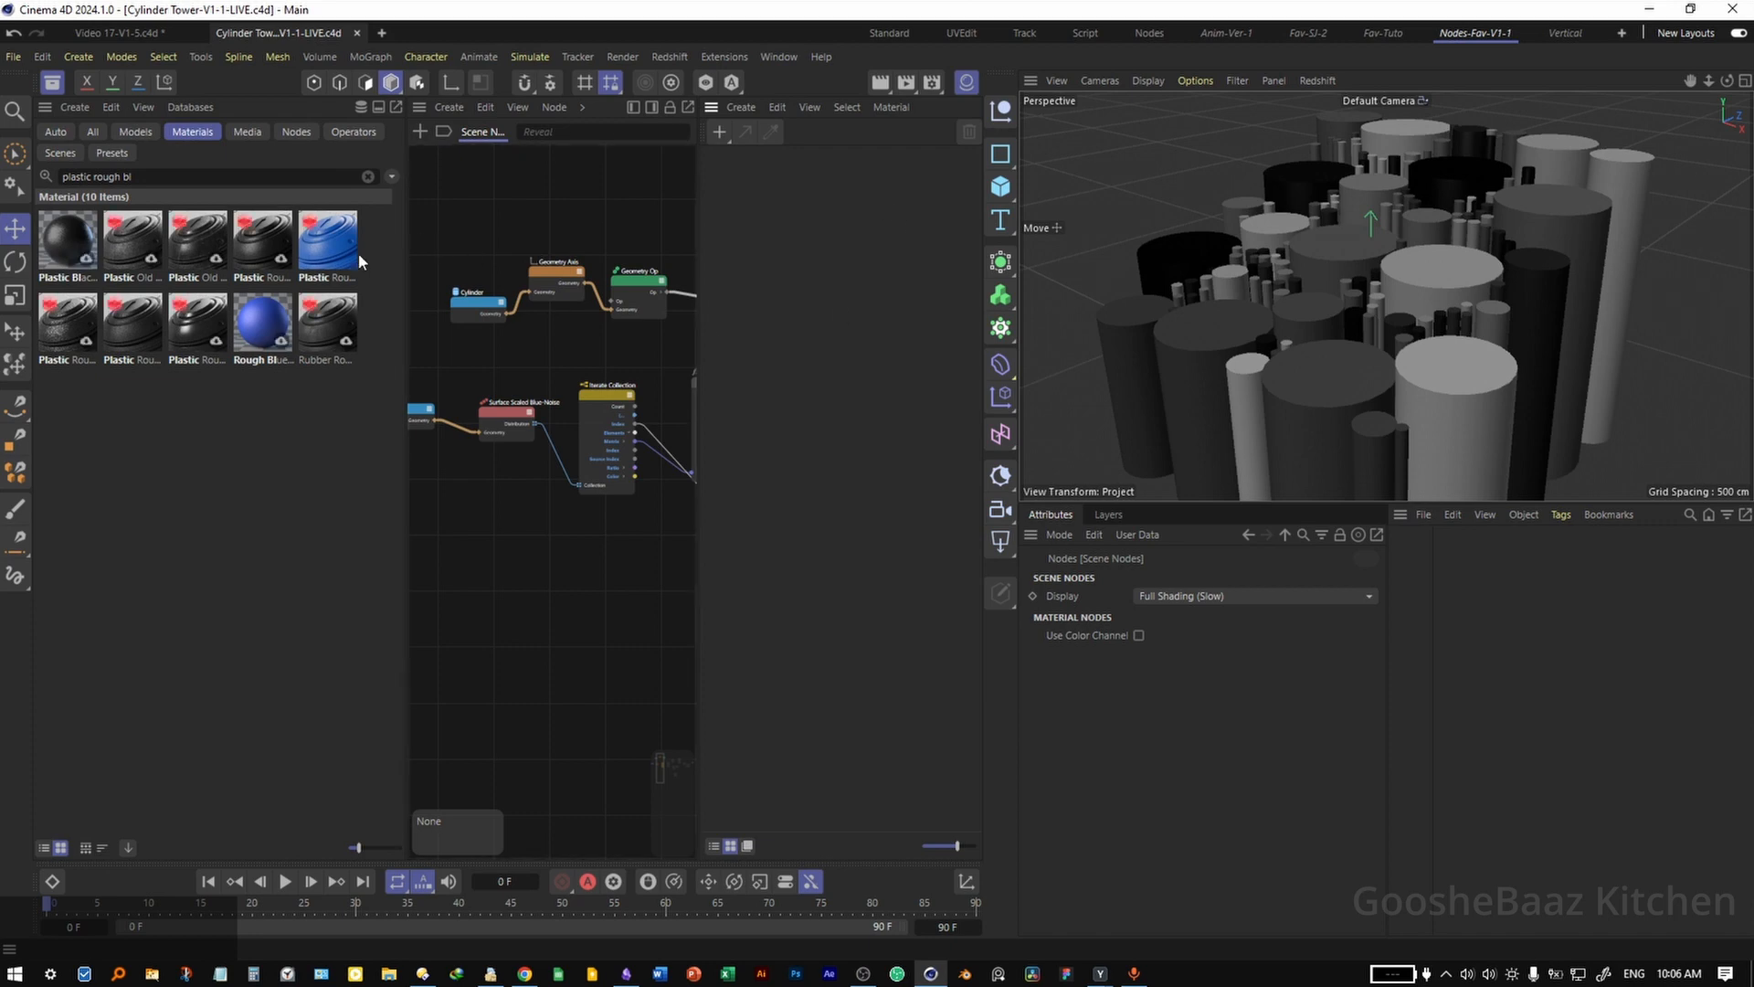
drag(327, 240, 877, 267)
Detach the node editor's mode switcher as a floating palette and set the editor to Scene mode
click(302, 107)
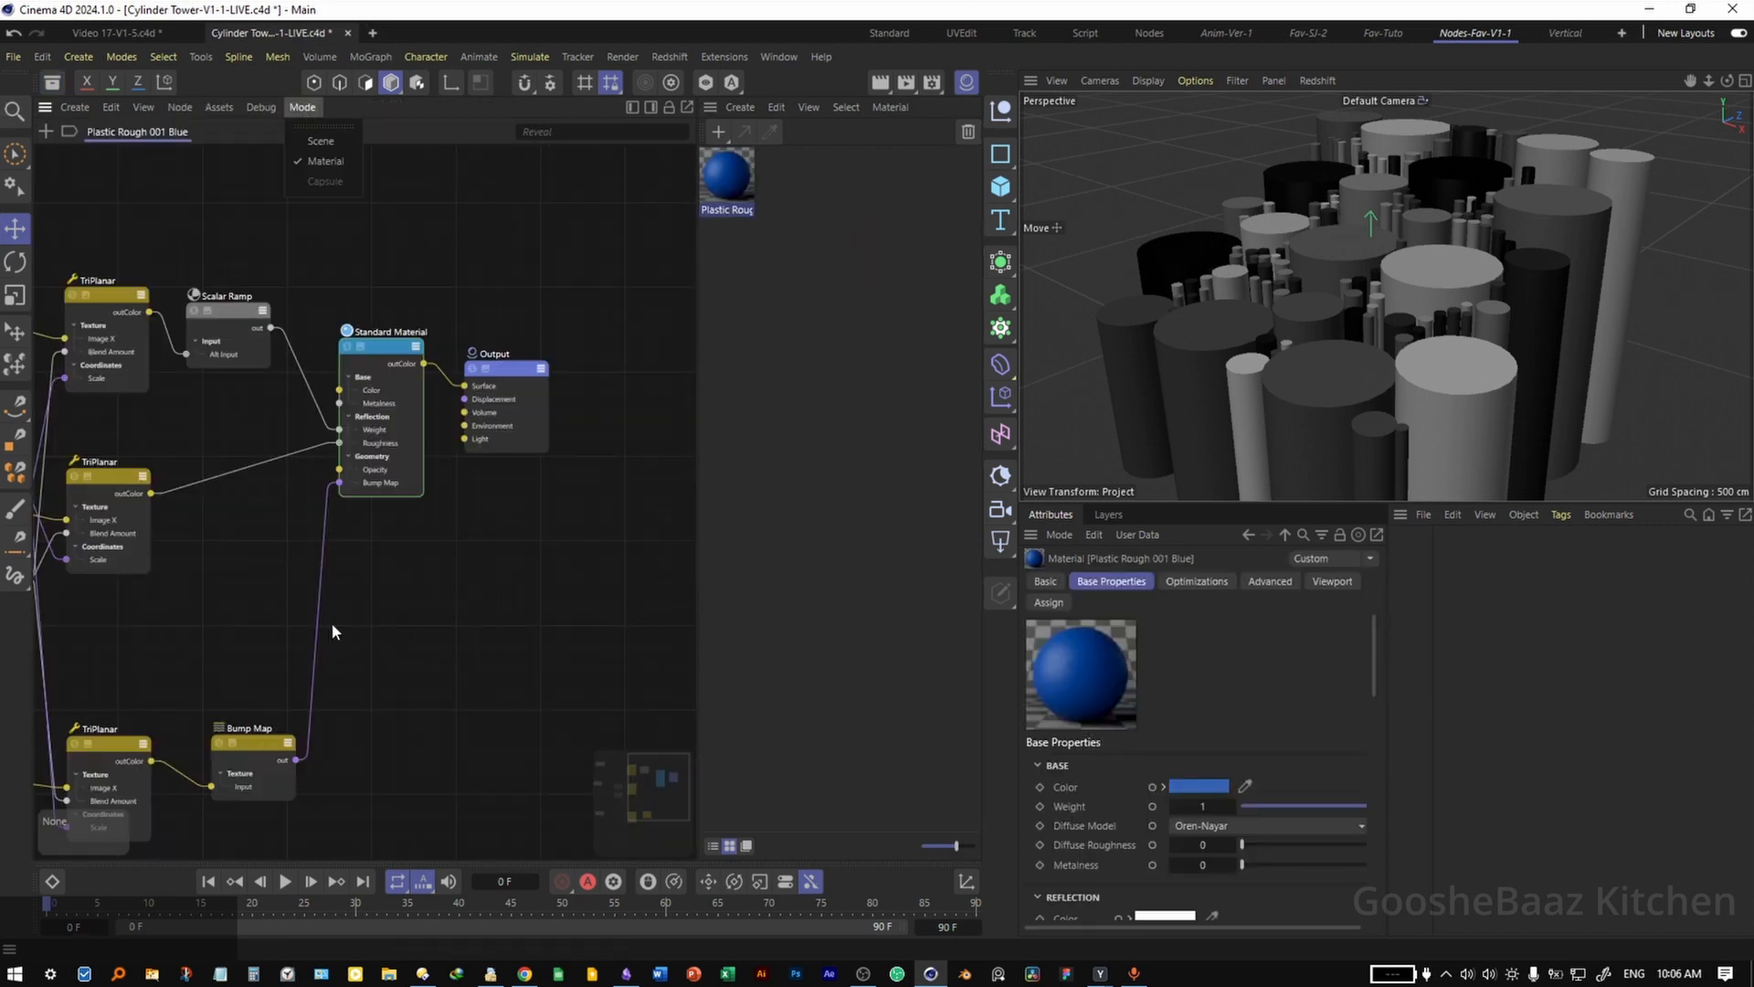
click(324, 127)
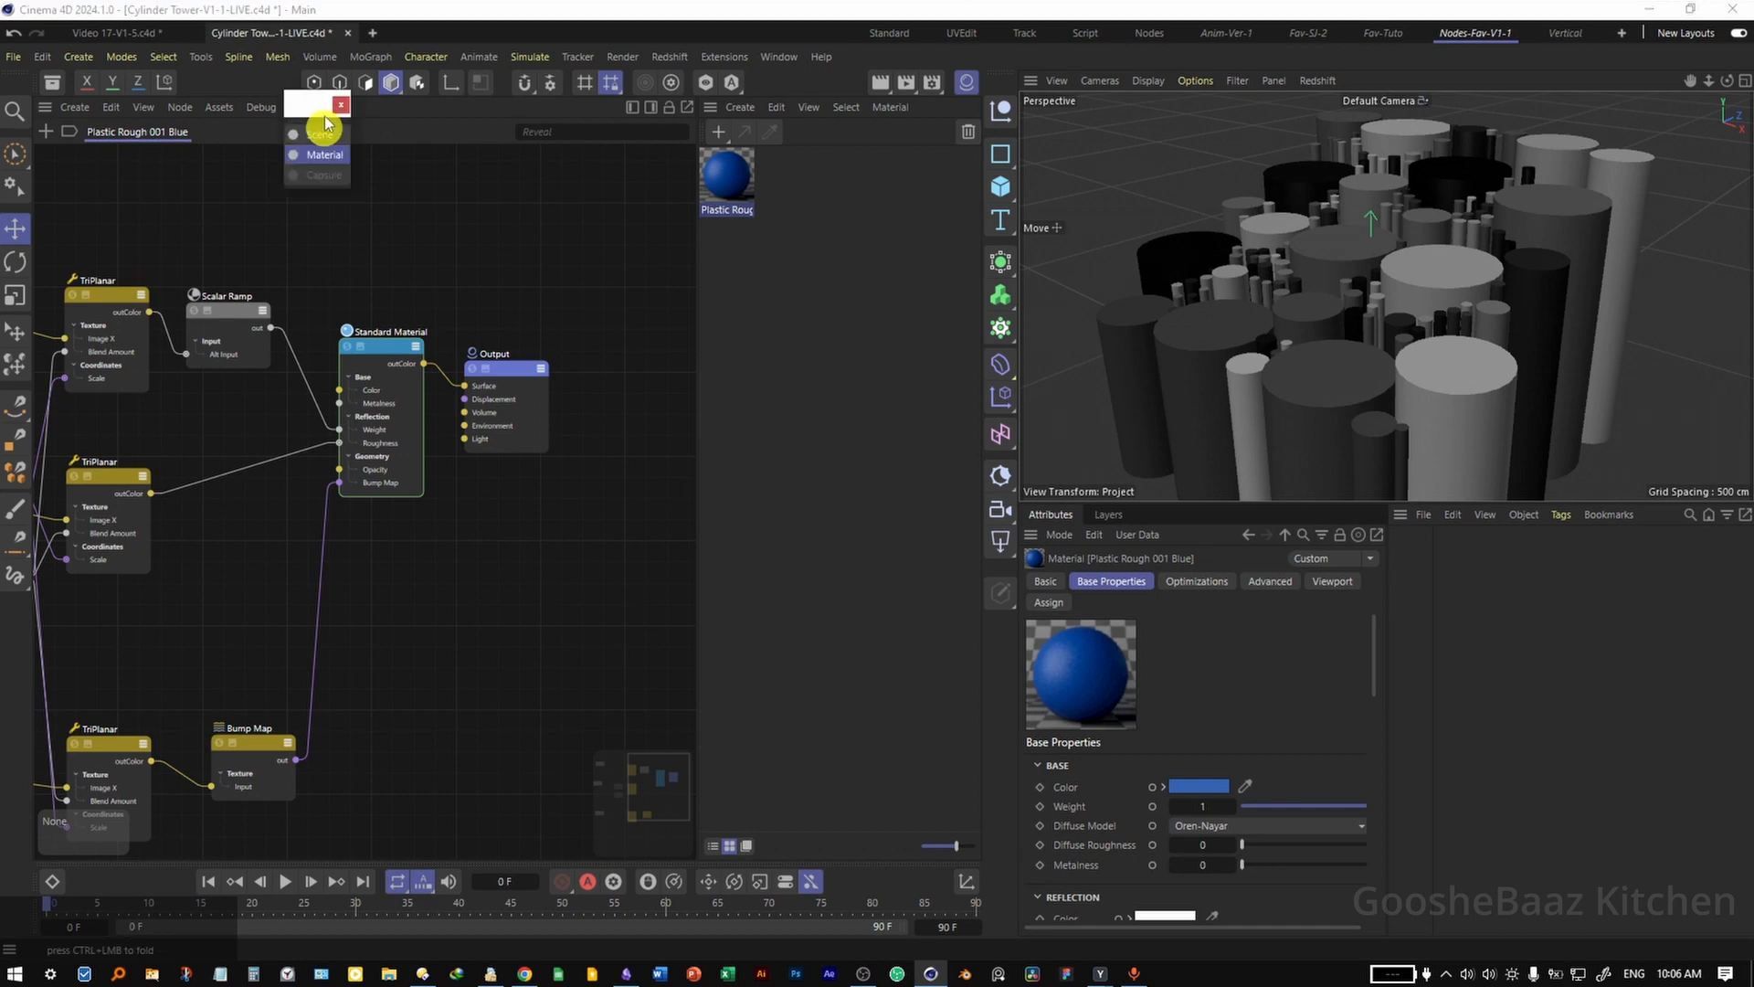
drag(320, 110, 614, 199)
click(624, 228)
click(629, 249)
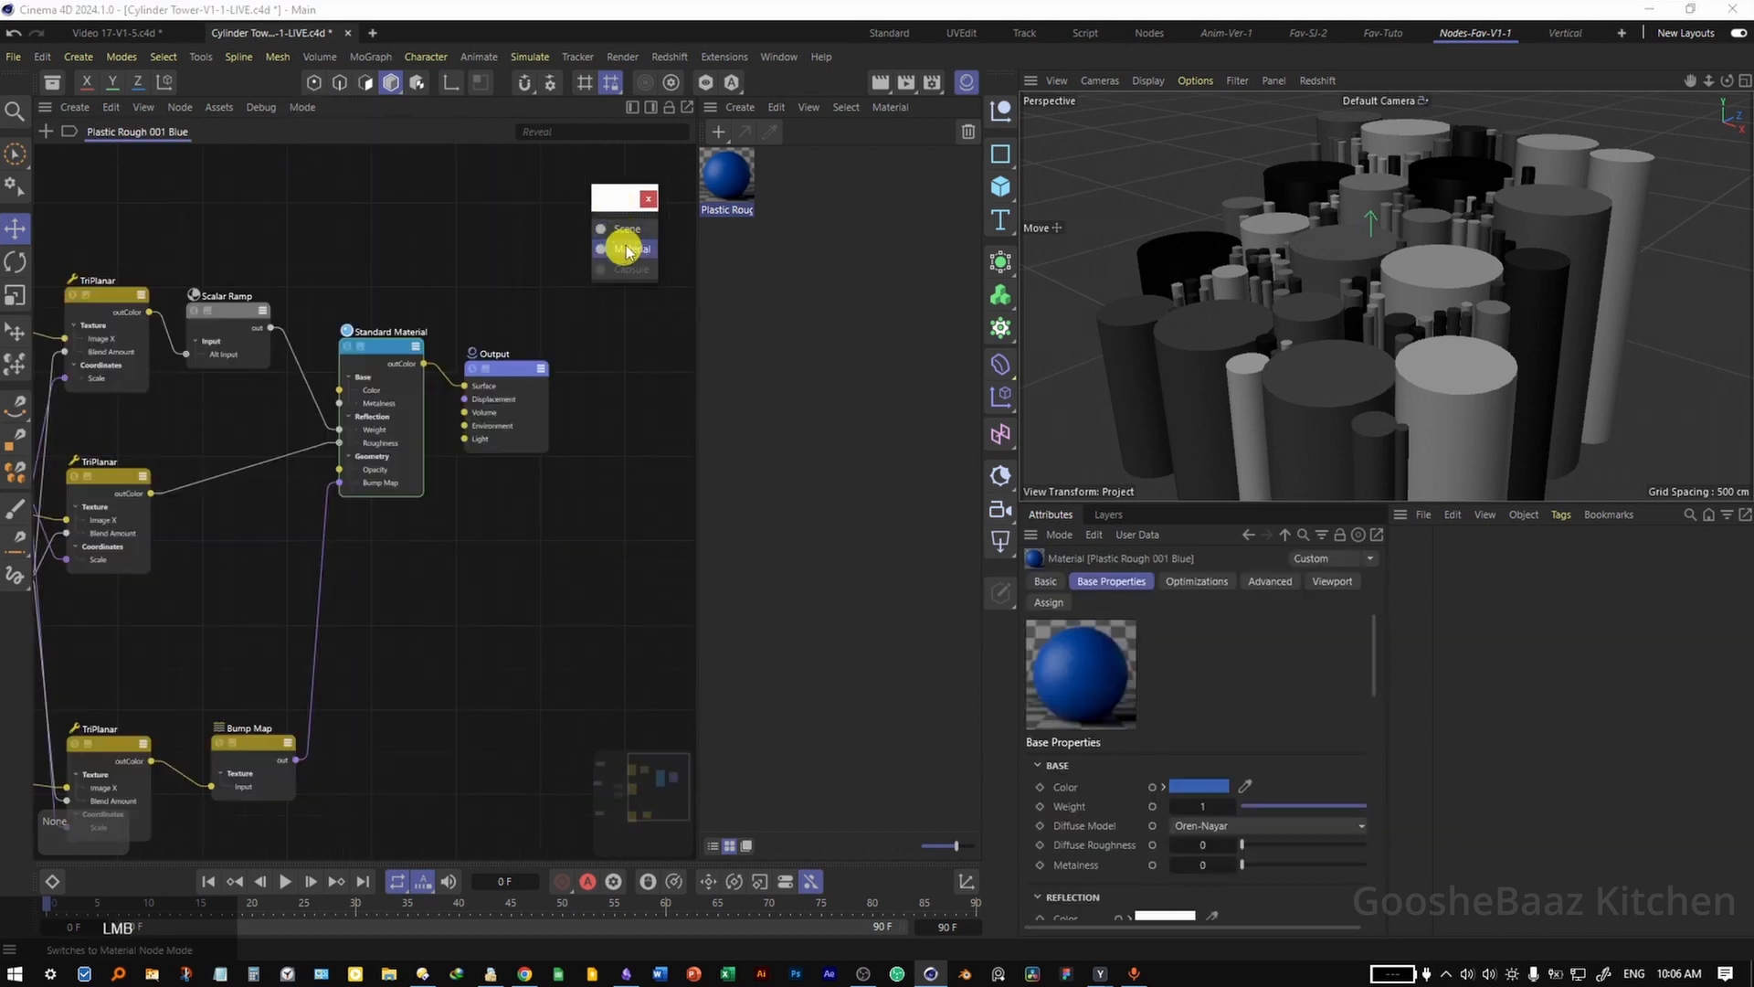
click(635, 229)
click(634, 247)
click(626, 228)
click(632, 248)
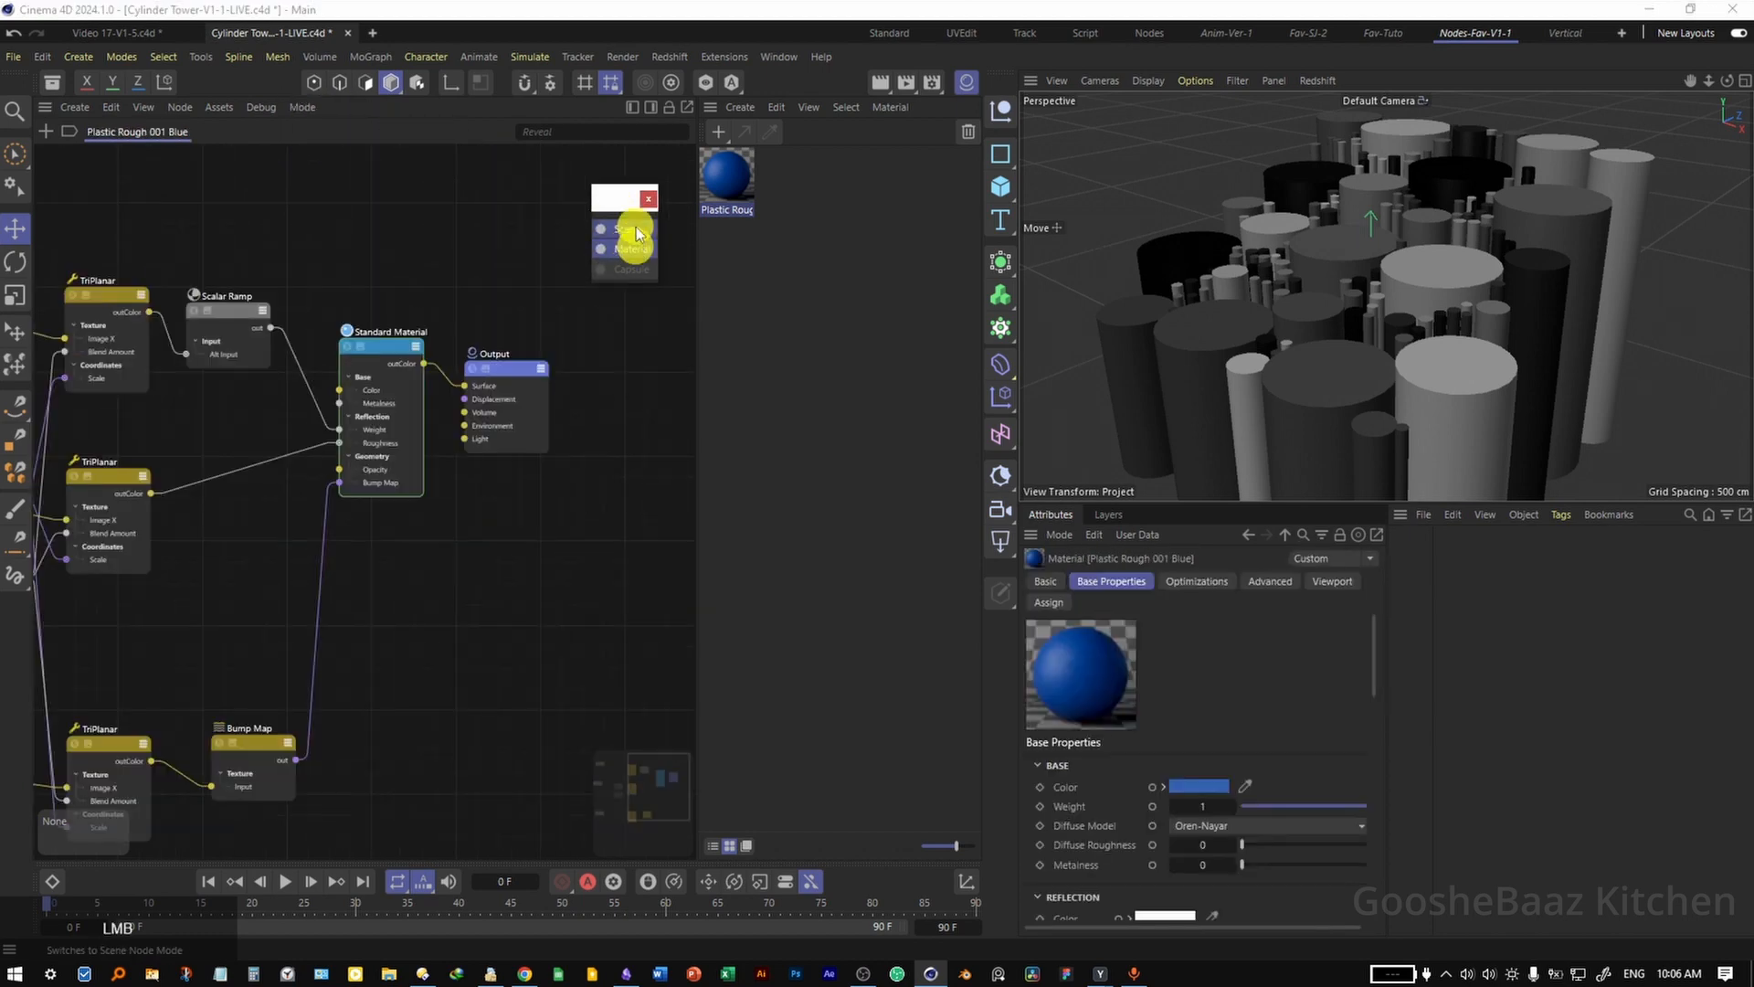
click(626, 229)
Assign Plastic Rough 001 Blue to the Material Op node and turn off Materials display in the viewport
drag(578, 350, 474, 353)
drag(585, 380, 501, 348)
drag(523, 437, 522, 414)
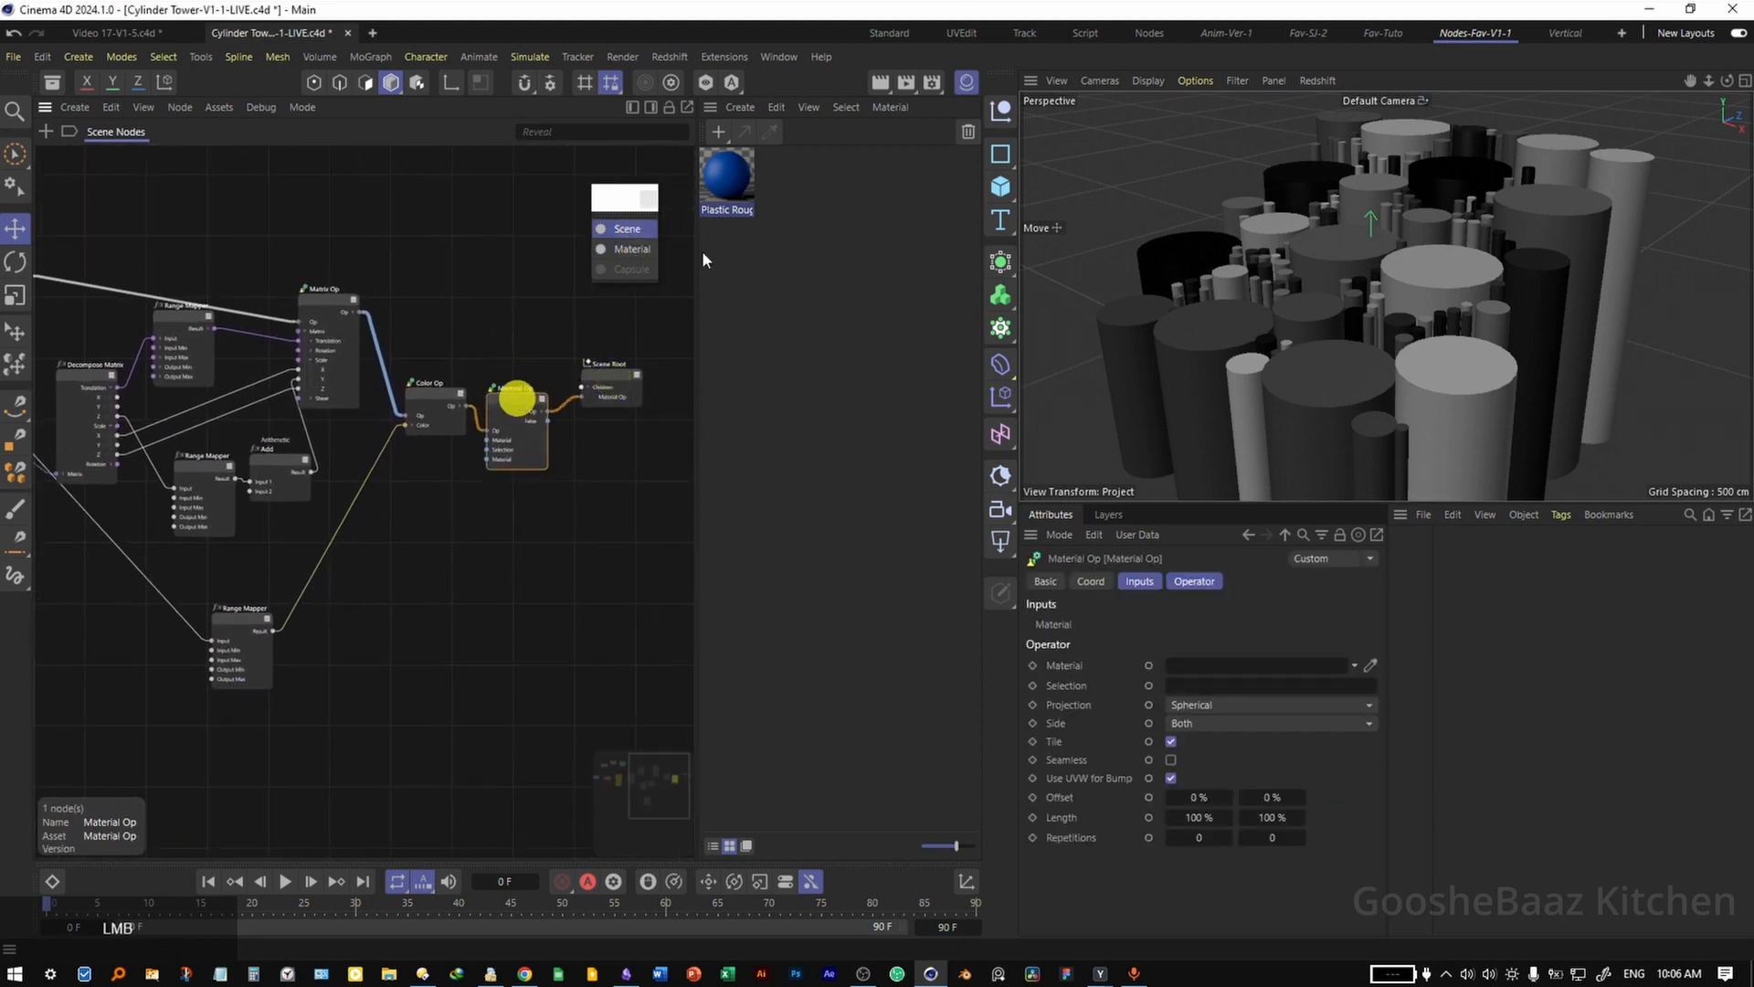
drag(942, 368, 1176, 665)
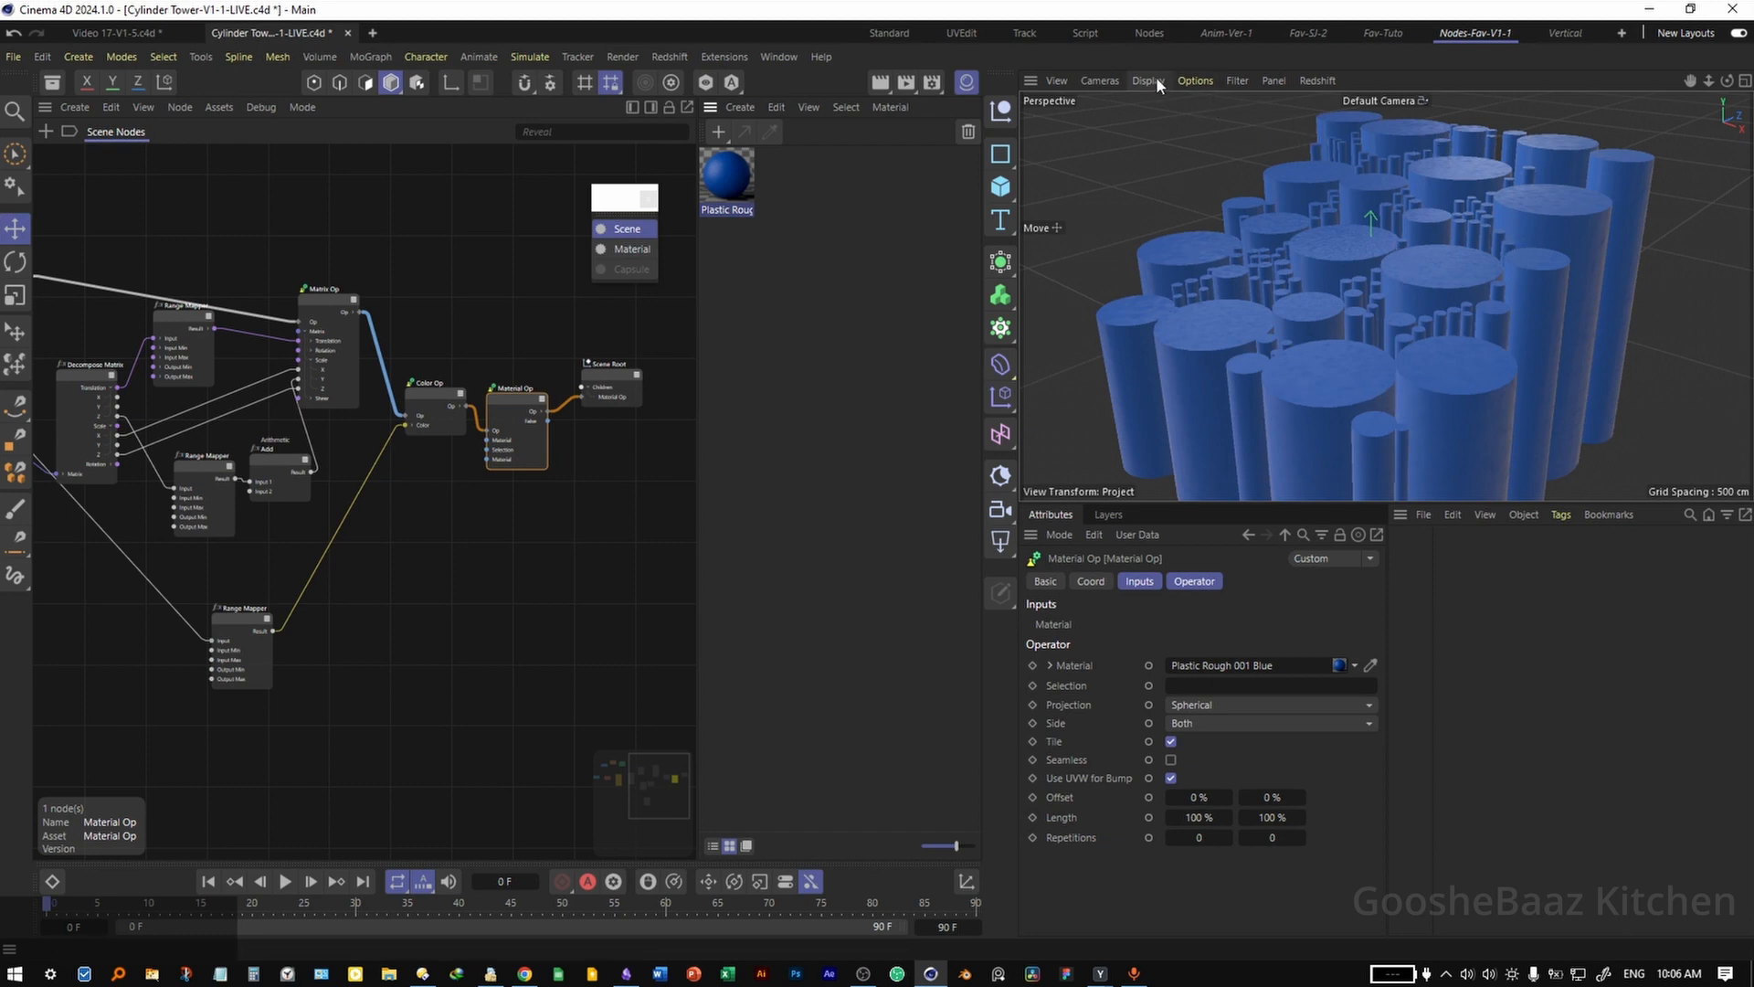
click(1193, 78)
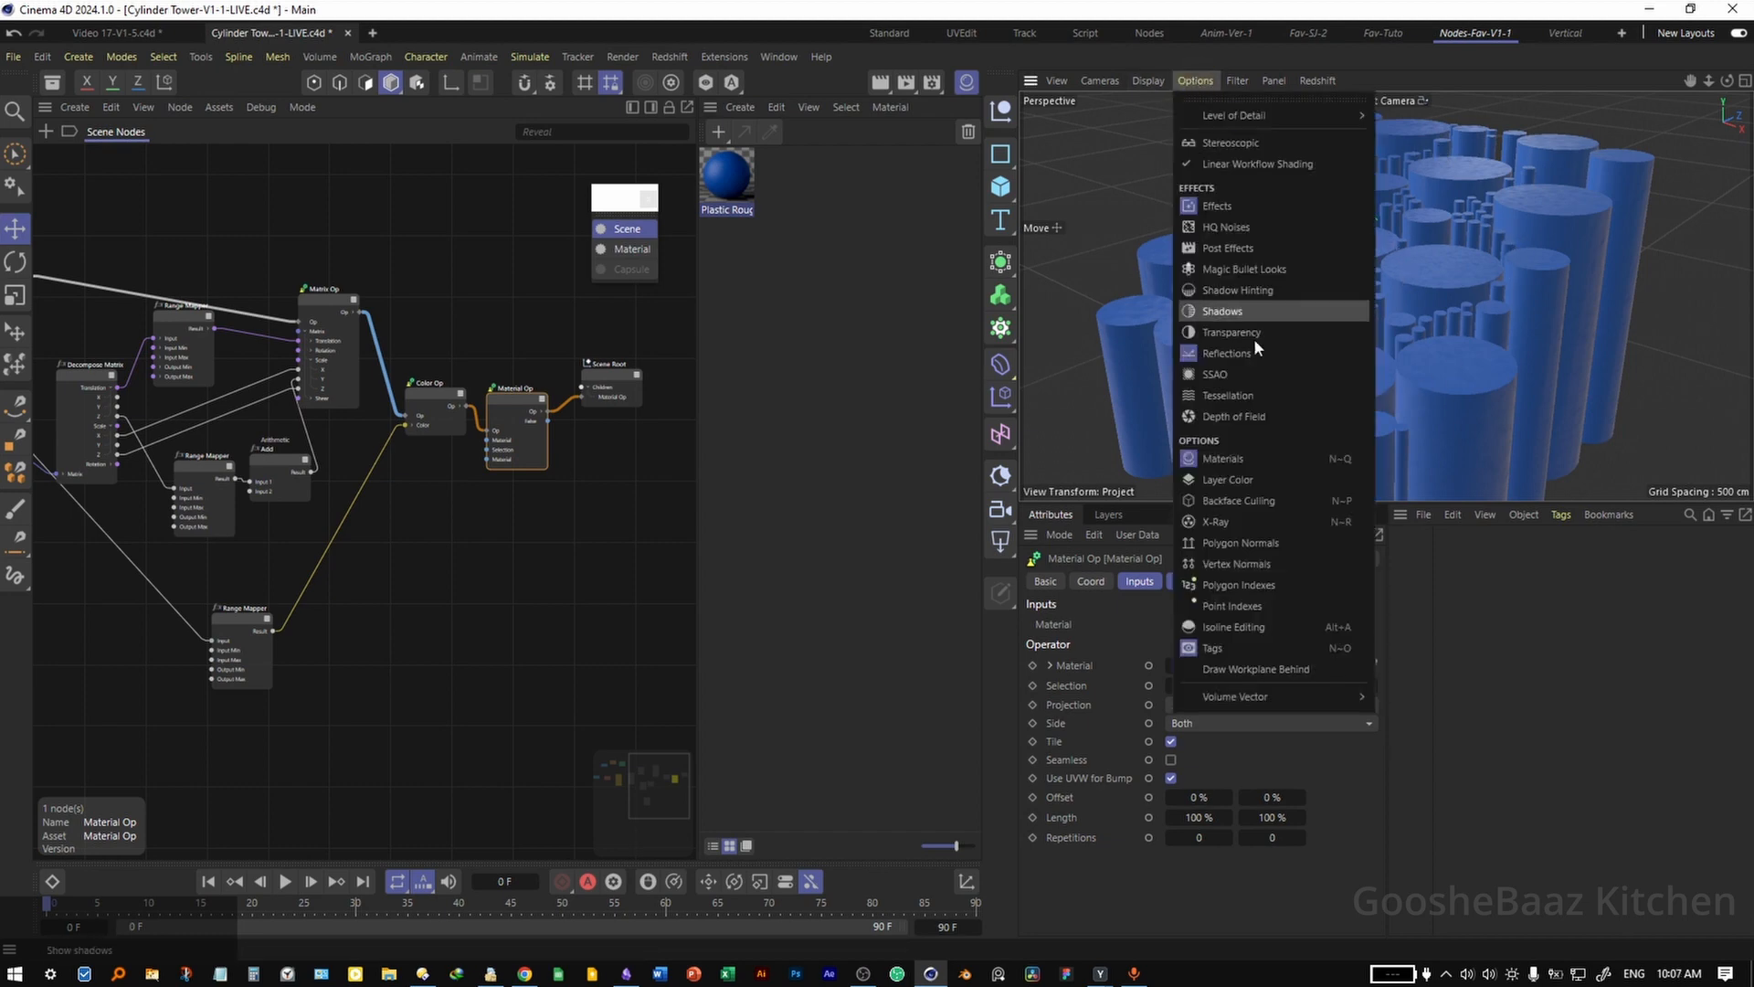
click(1270, 458)
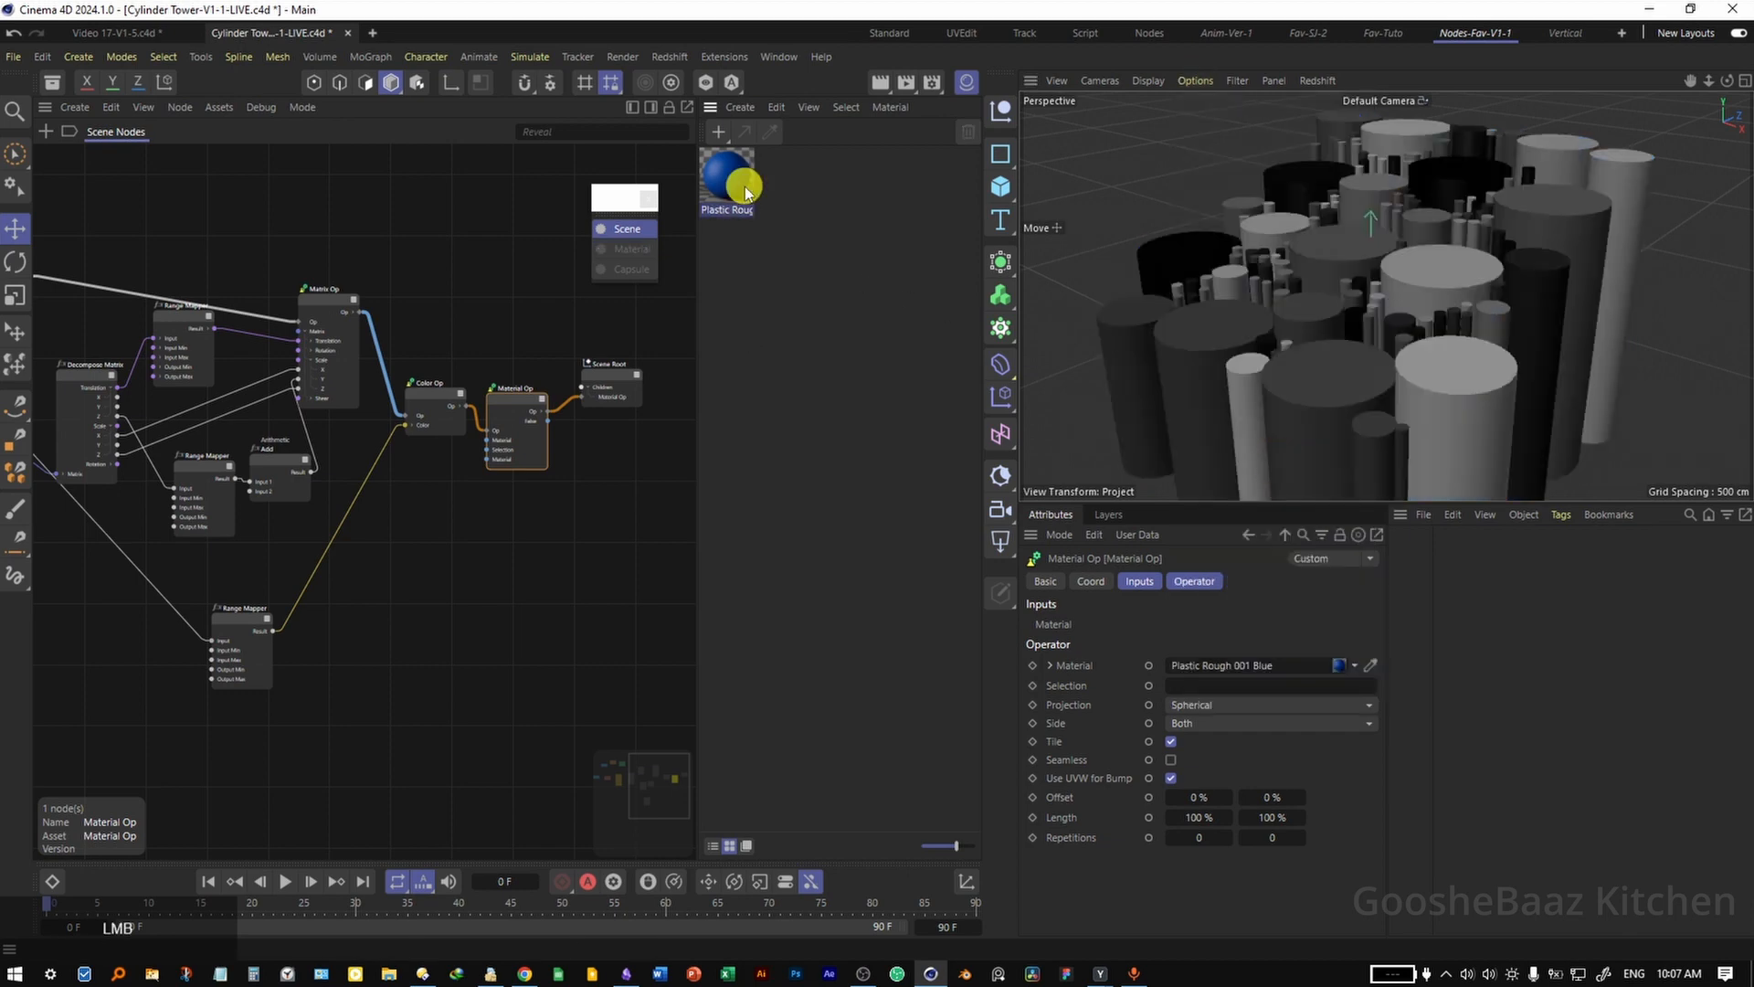
Open the Plastic Rough 001 Blue node graph for editing and hide the Material Manager
double_click(744, 187)
drag(400, 569, 526, 562)
scroll(474, 458, down, 2)
click(965, 85)
click(966, 84)
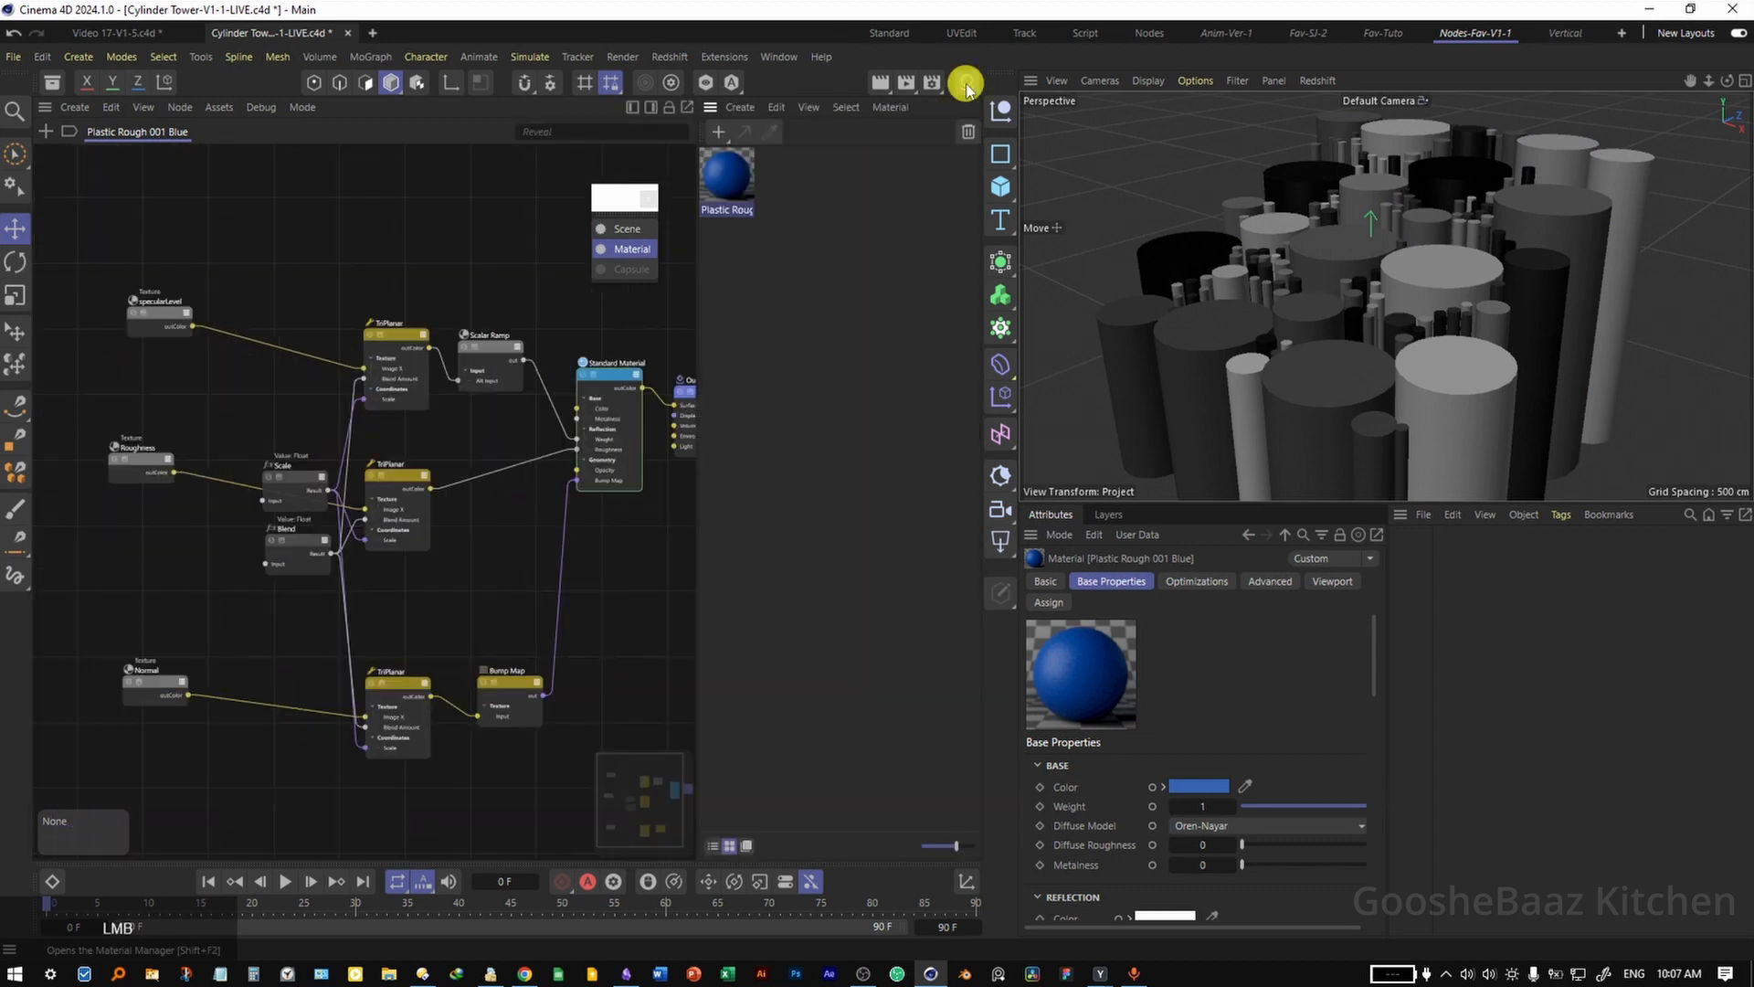
click(965, 84)
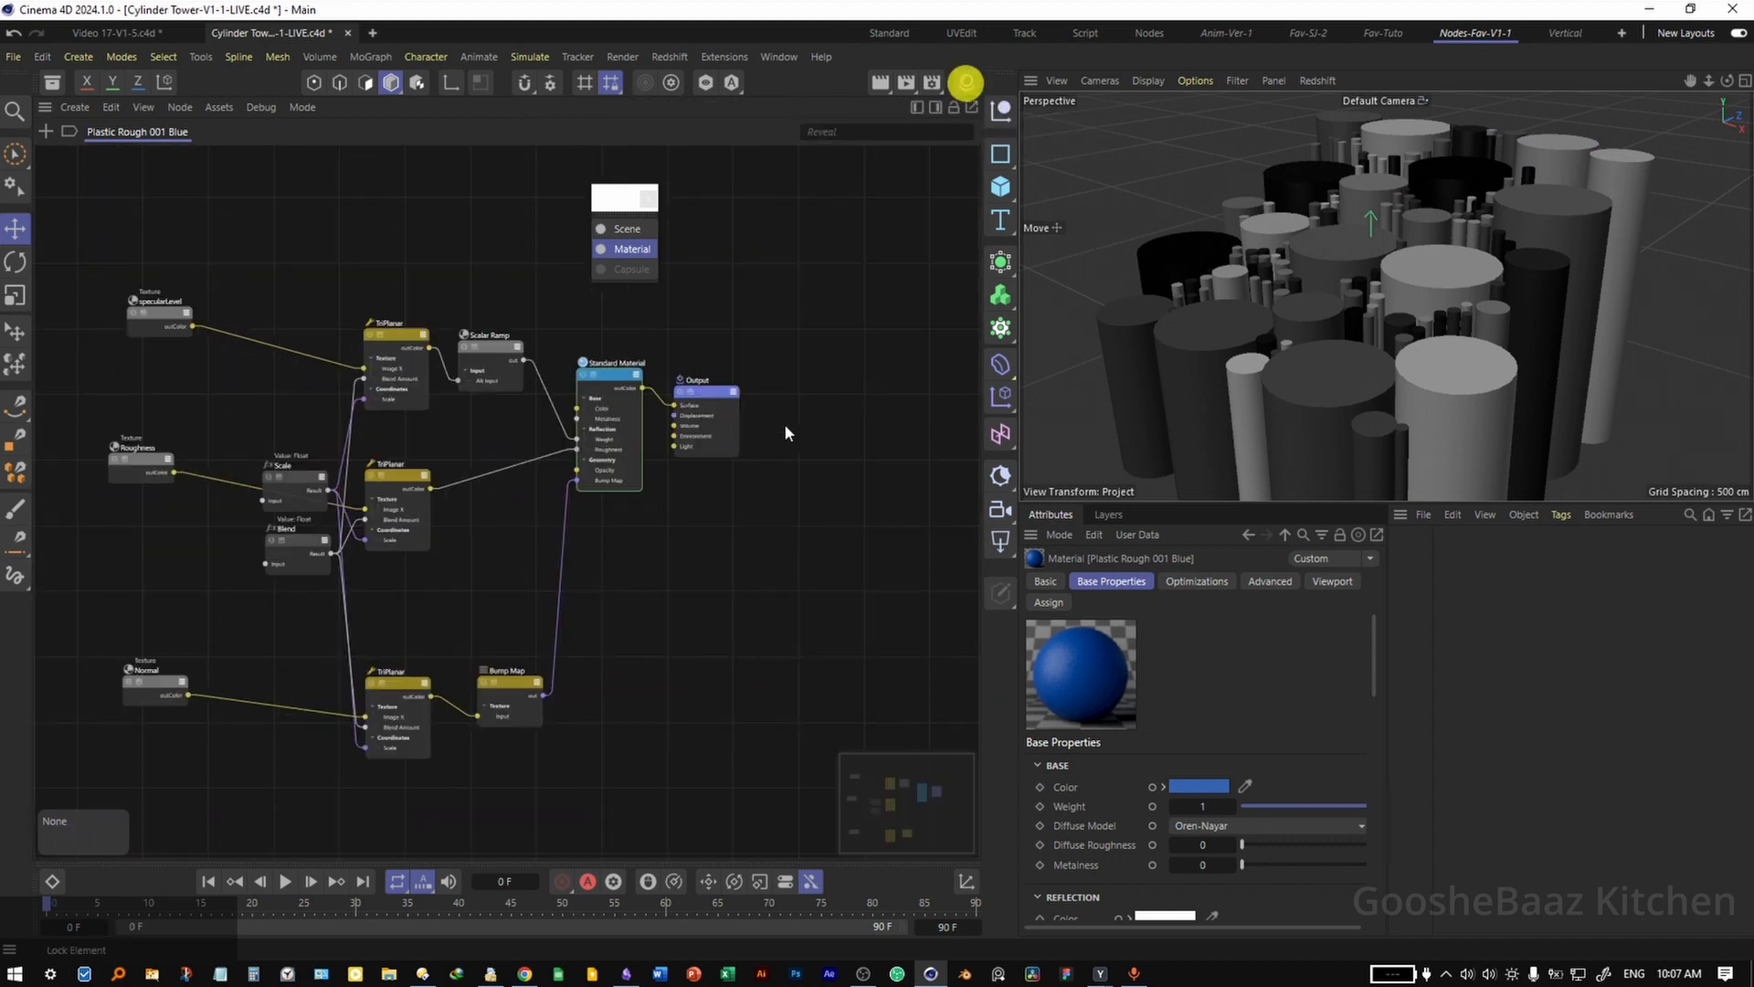
Add a Color User Data node to the material and set its attribute to the Object Color preset
key(c)
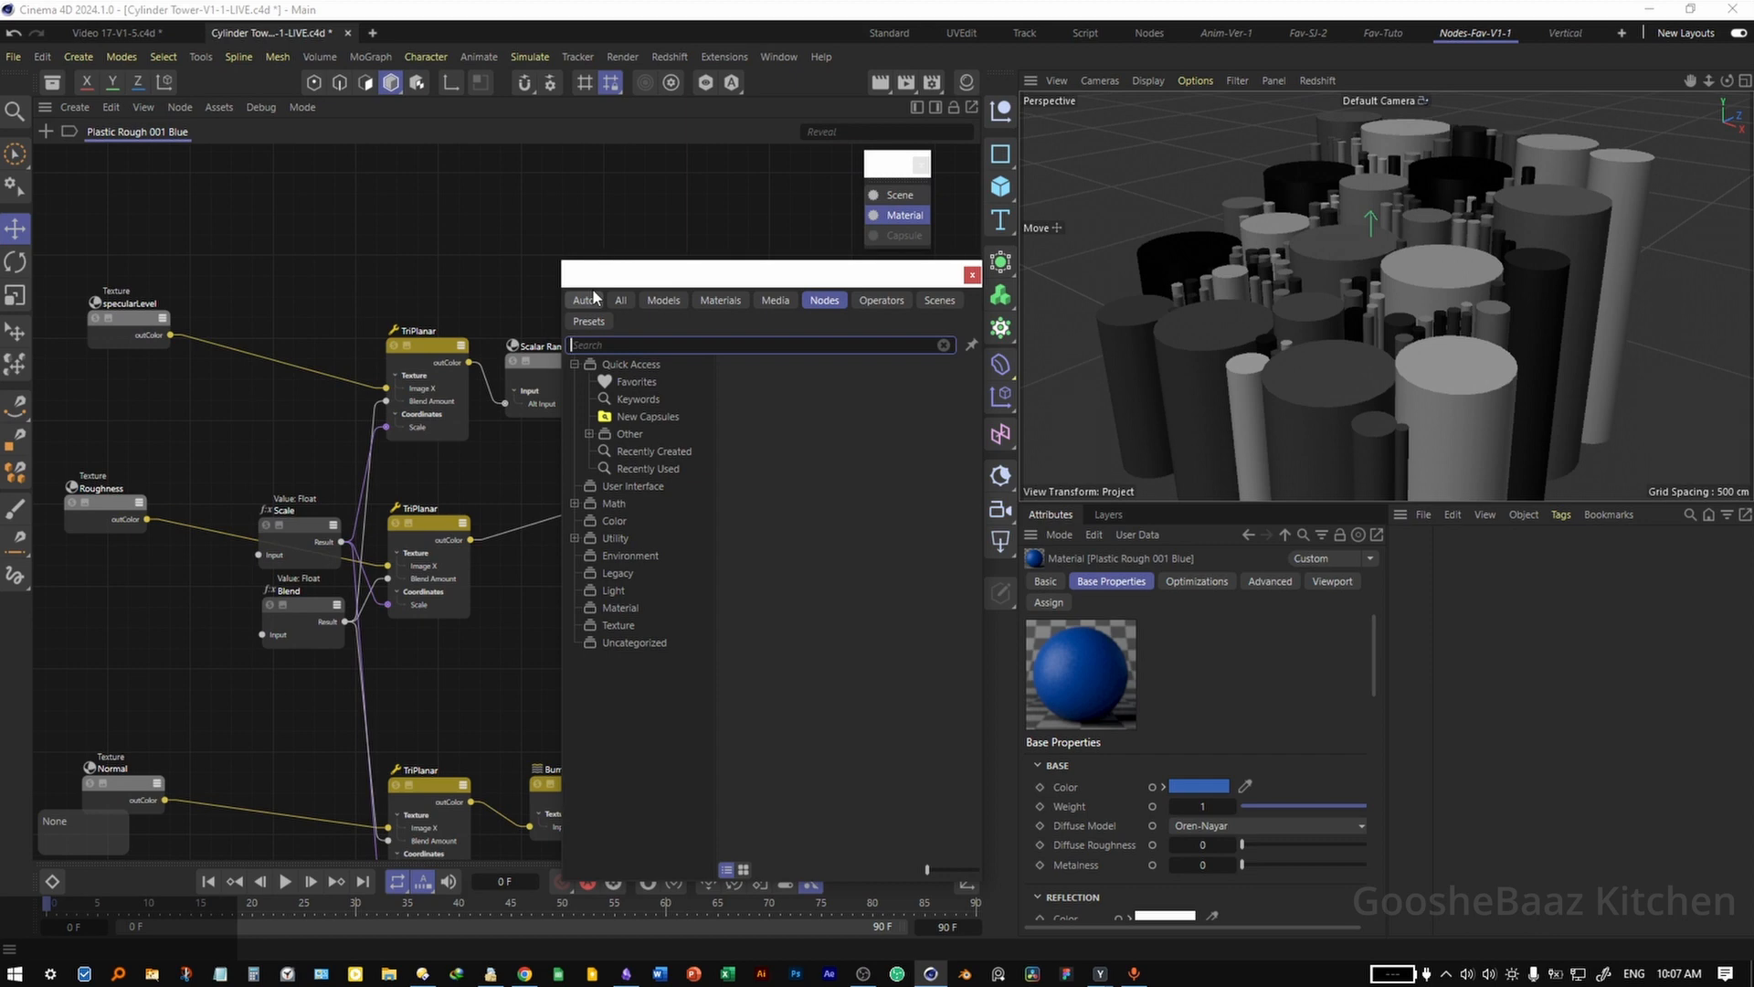
text(color user)
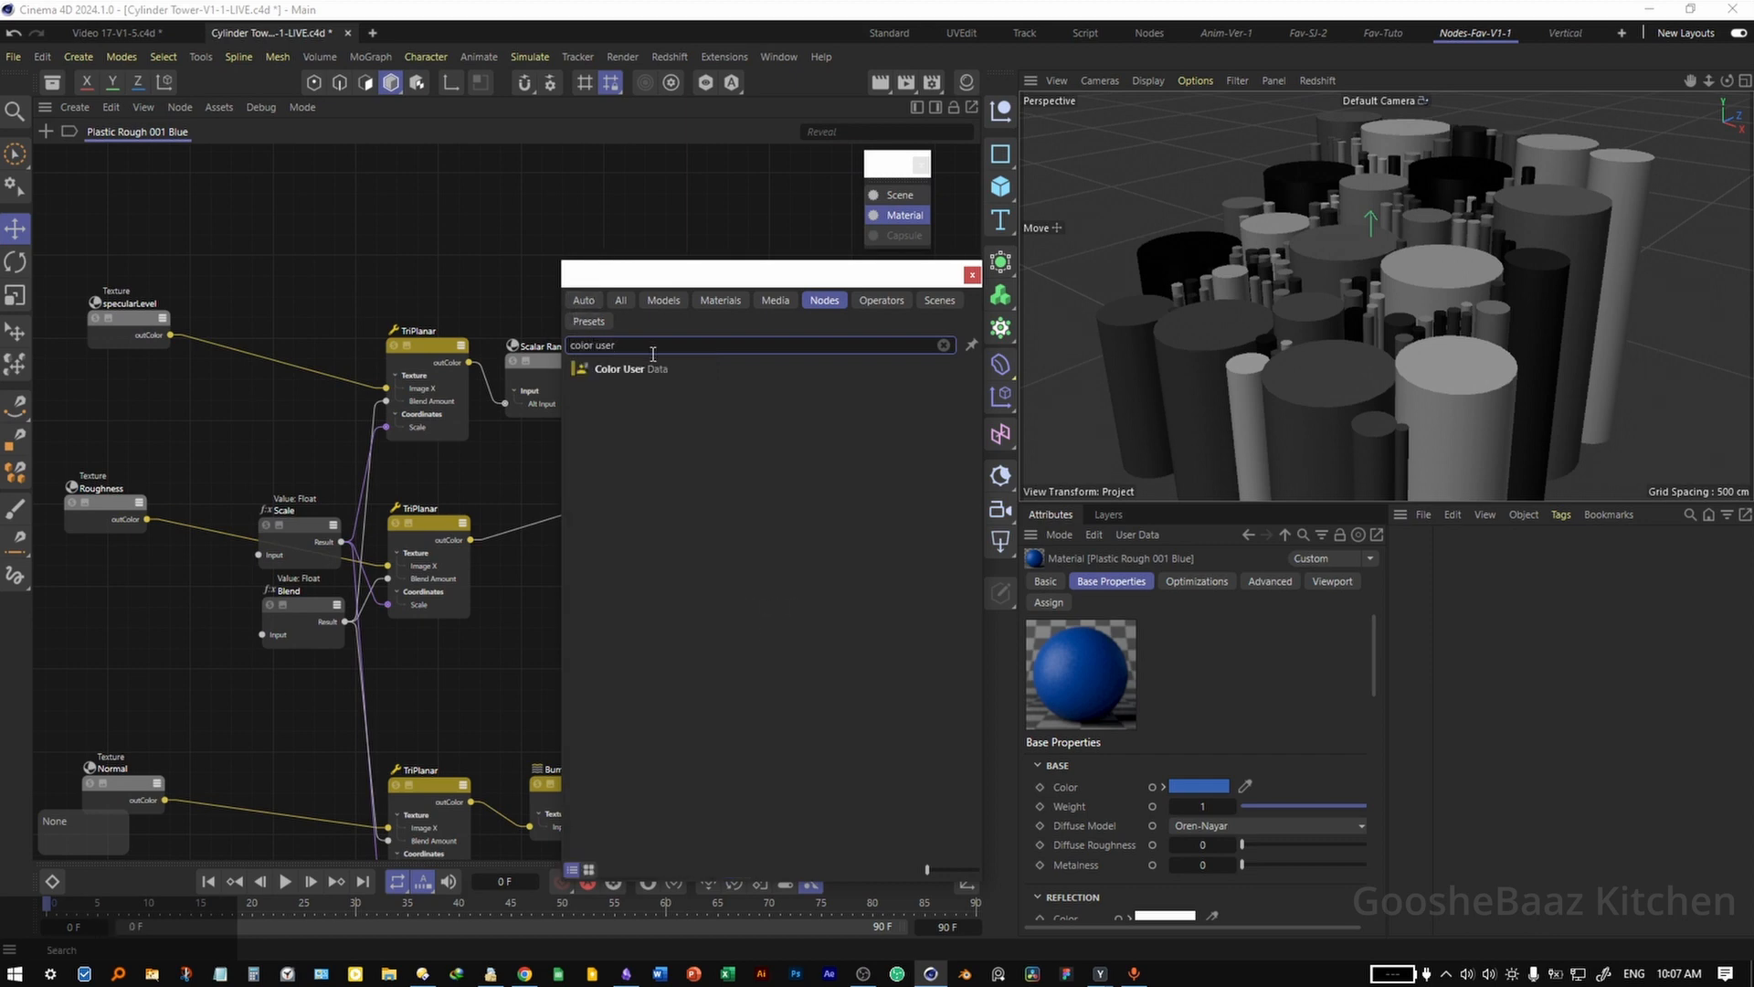
key(Return)
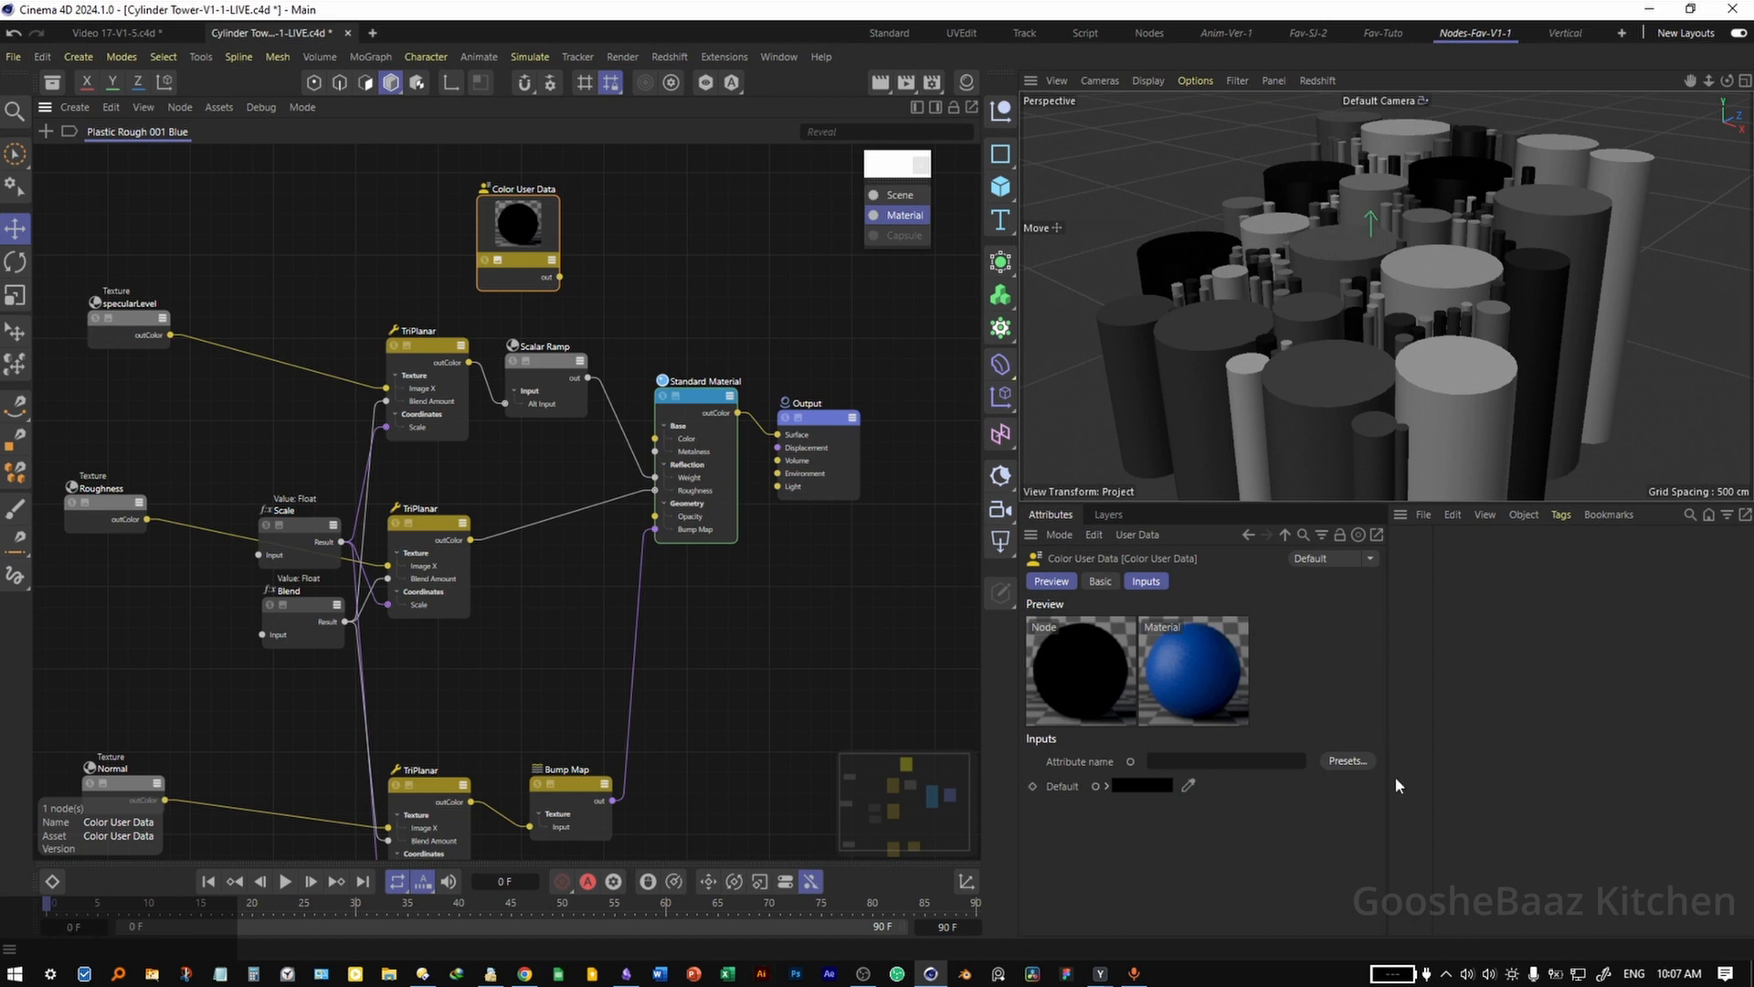
click(1361, 762)
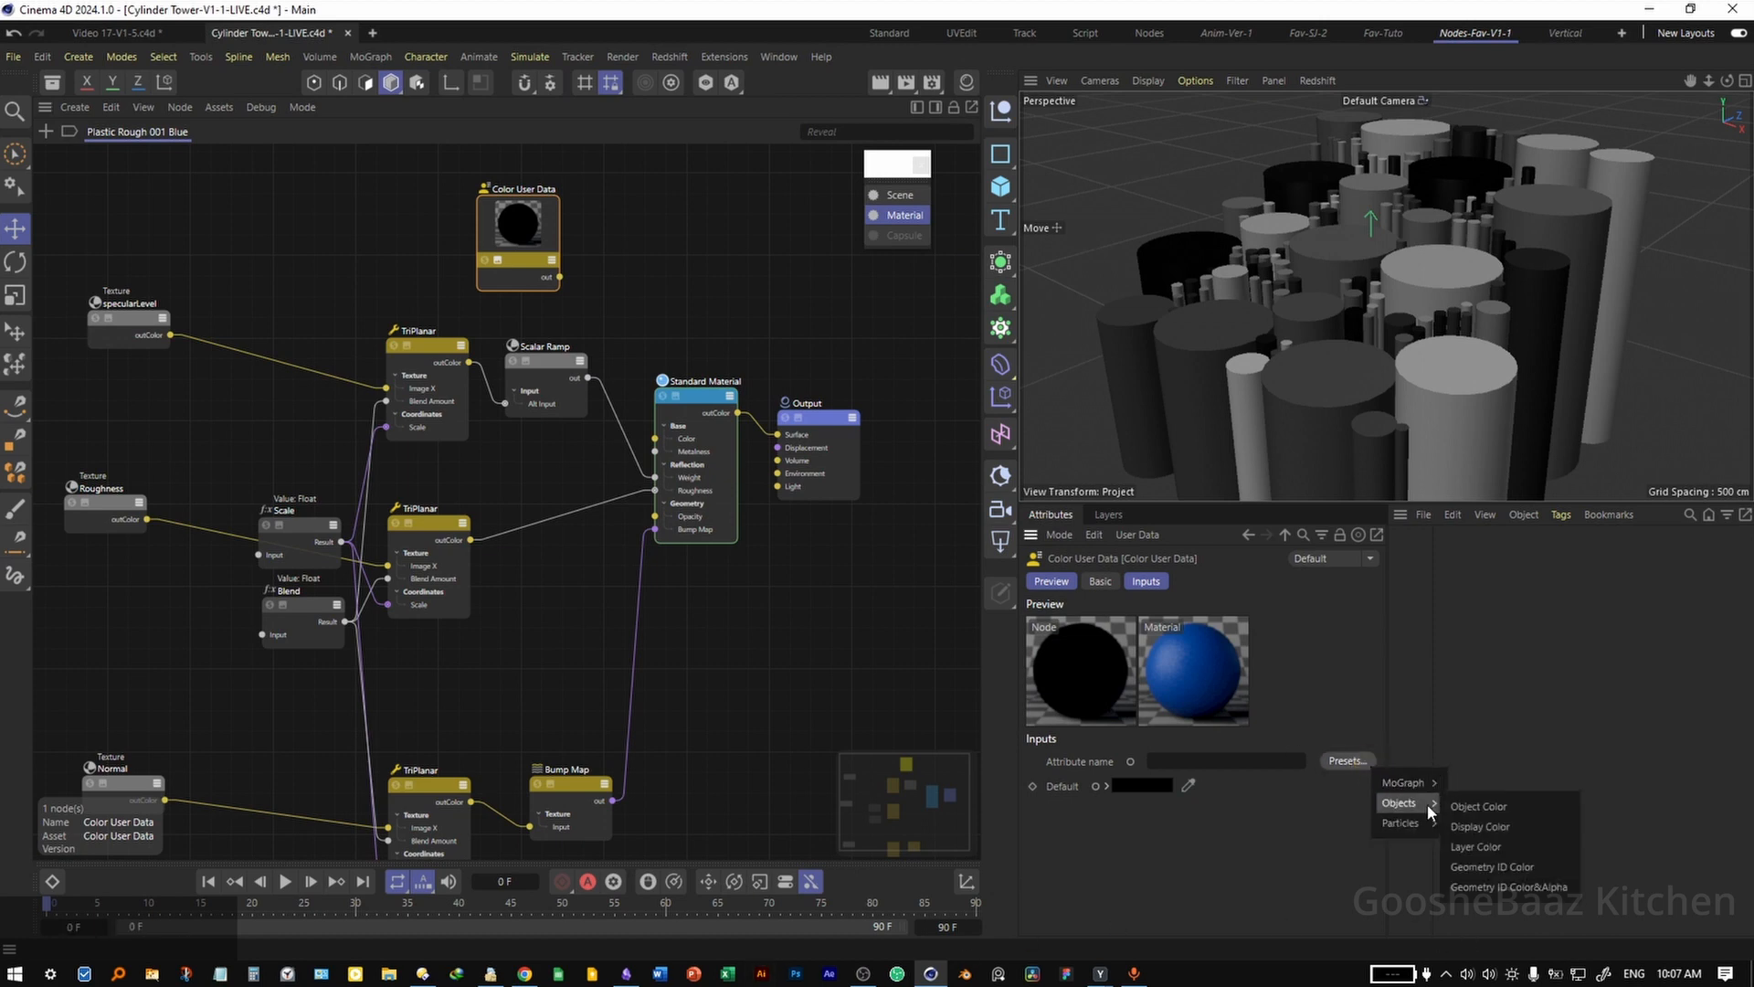
click(1478, 805)
Add a Ramp node and connect the Color User Data output to its Alt Input
double_click(699, 292)
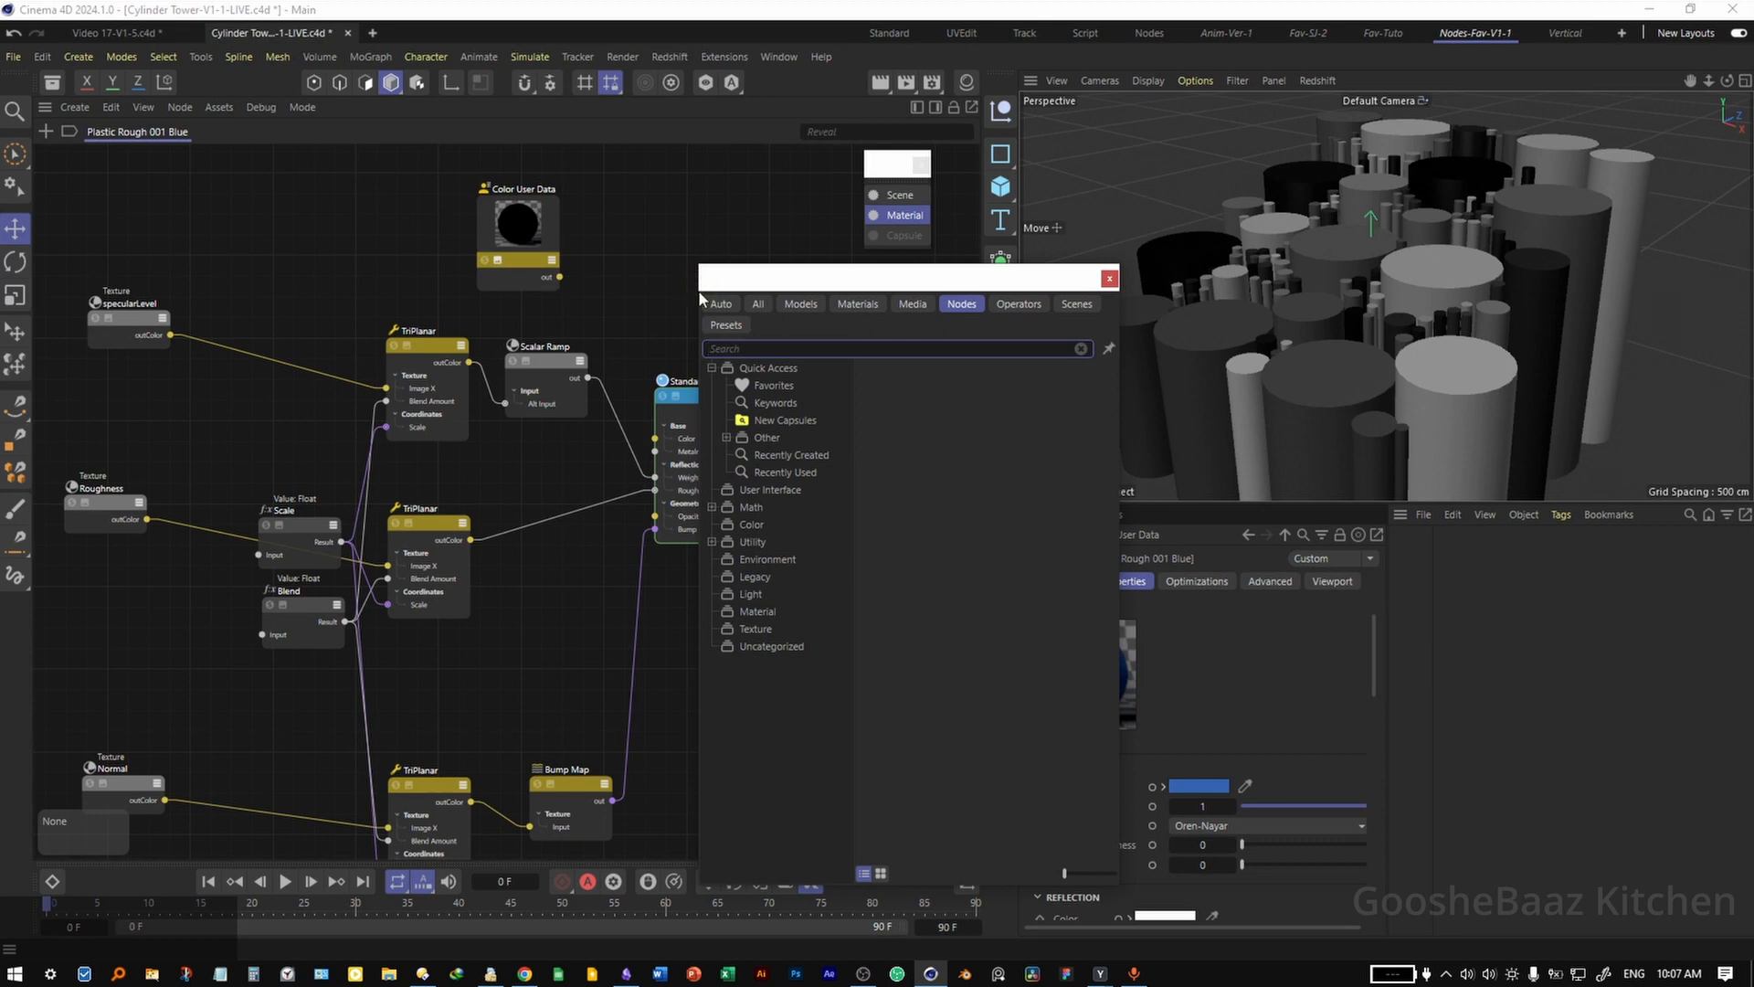
text(ramp)
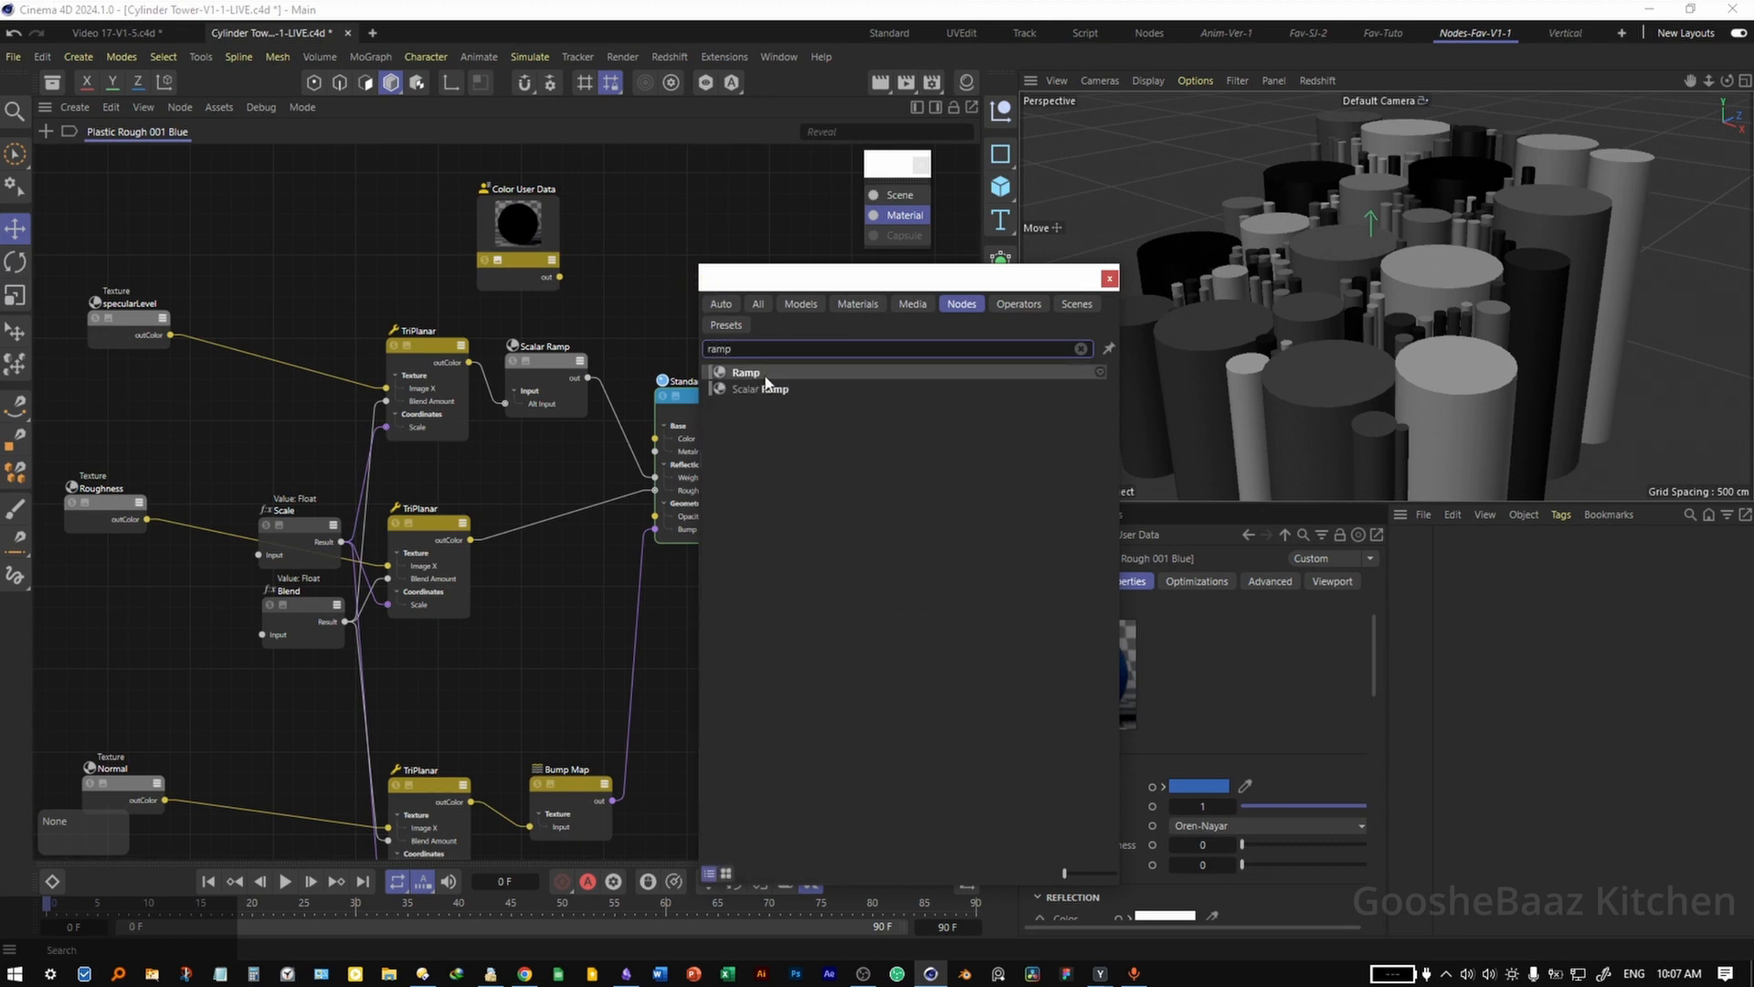
double_click(764, 375)
drag(560, 276, 637, 312)
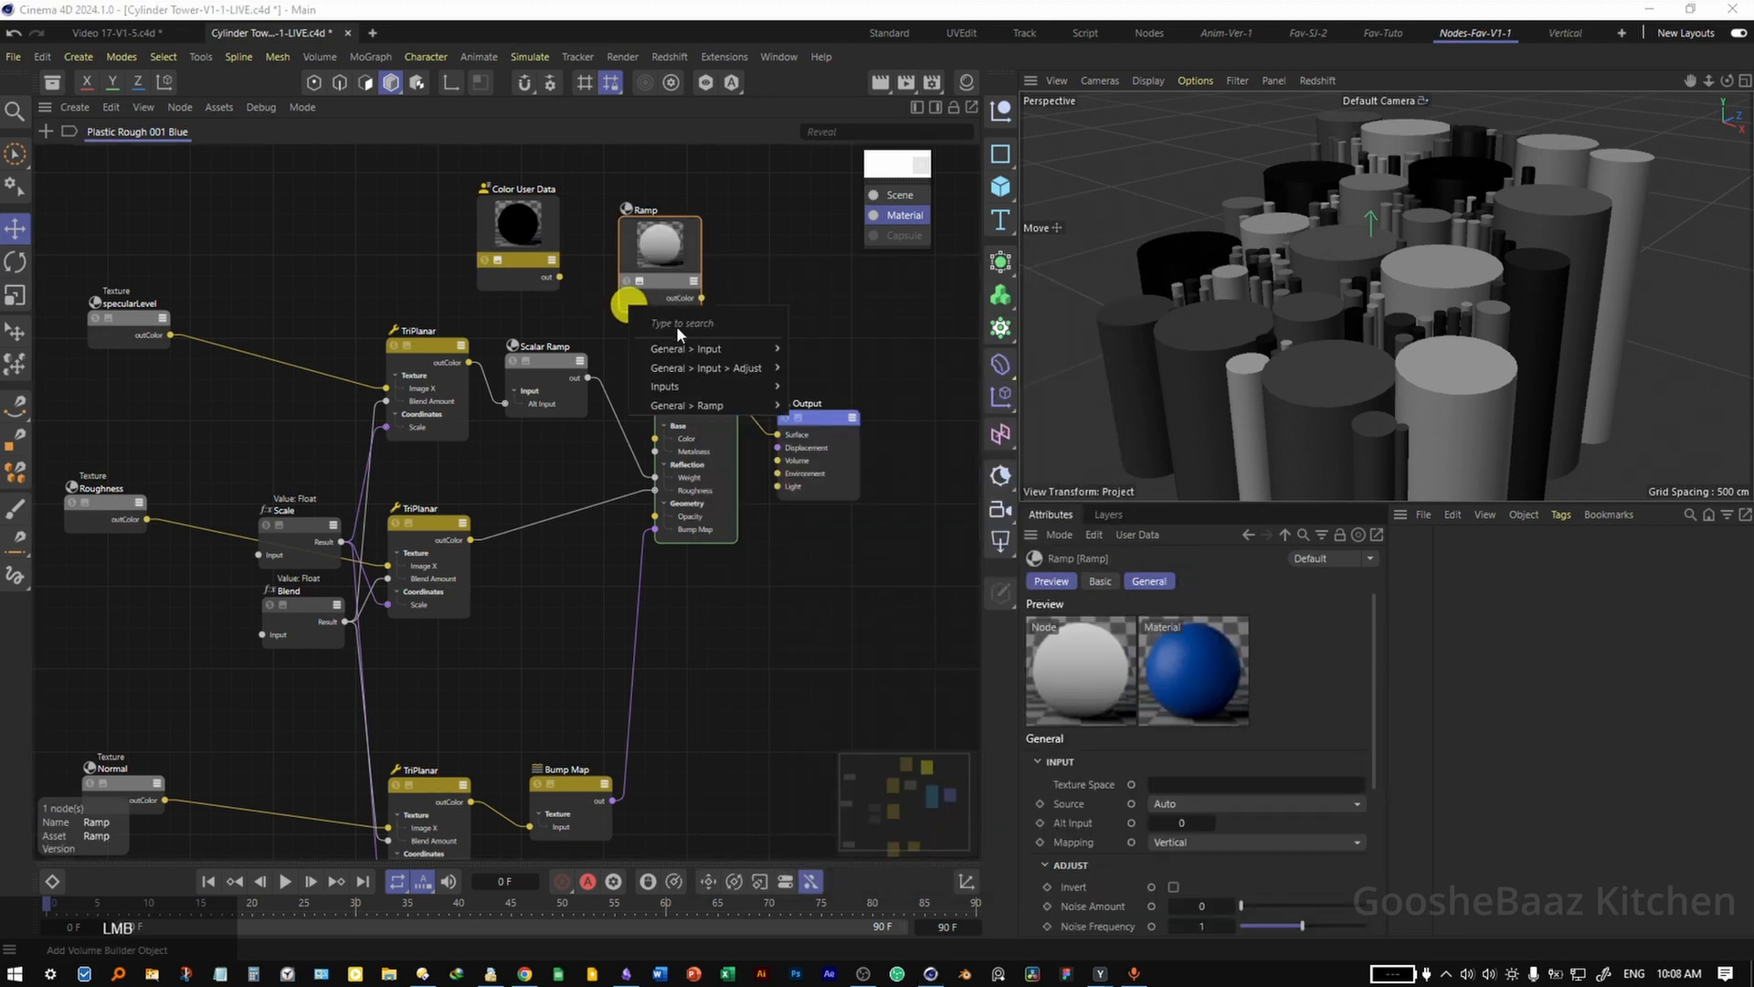
mouse_move(710, 350)
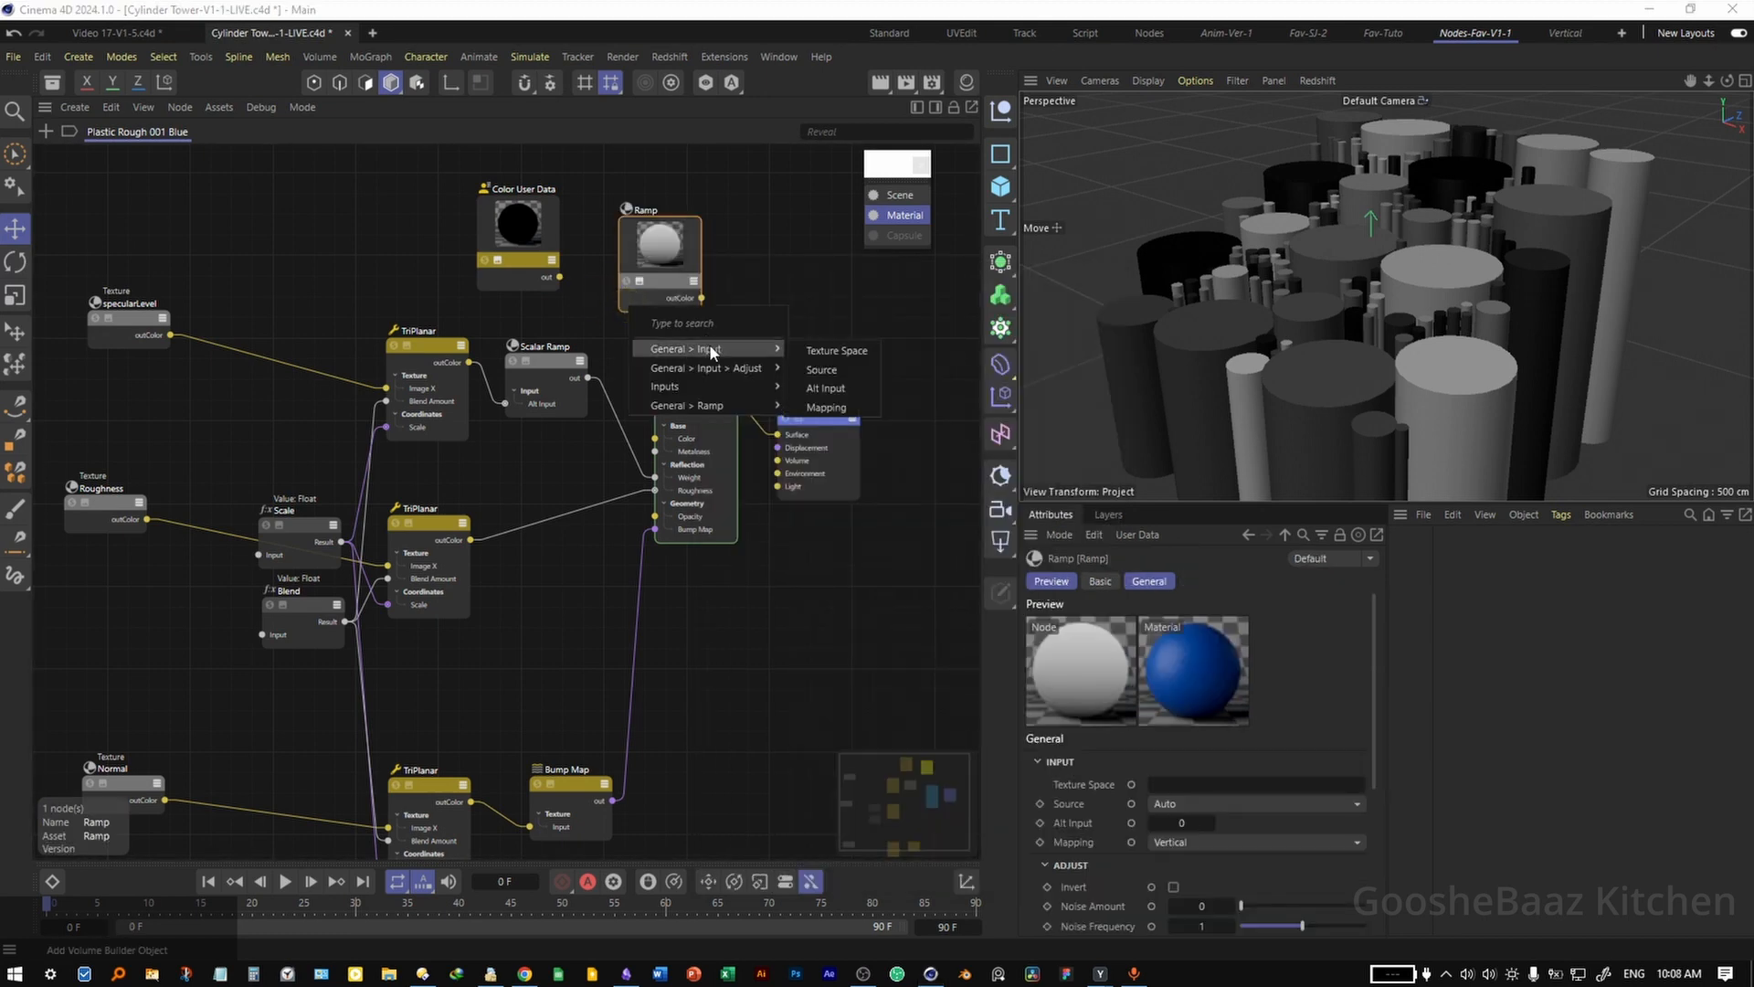
click(822, 387)
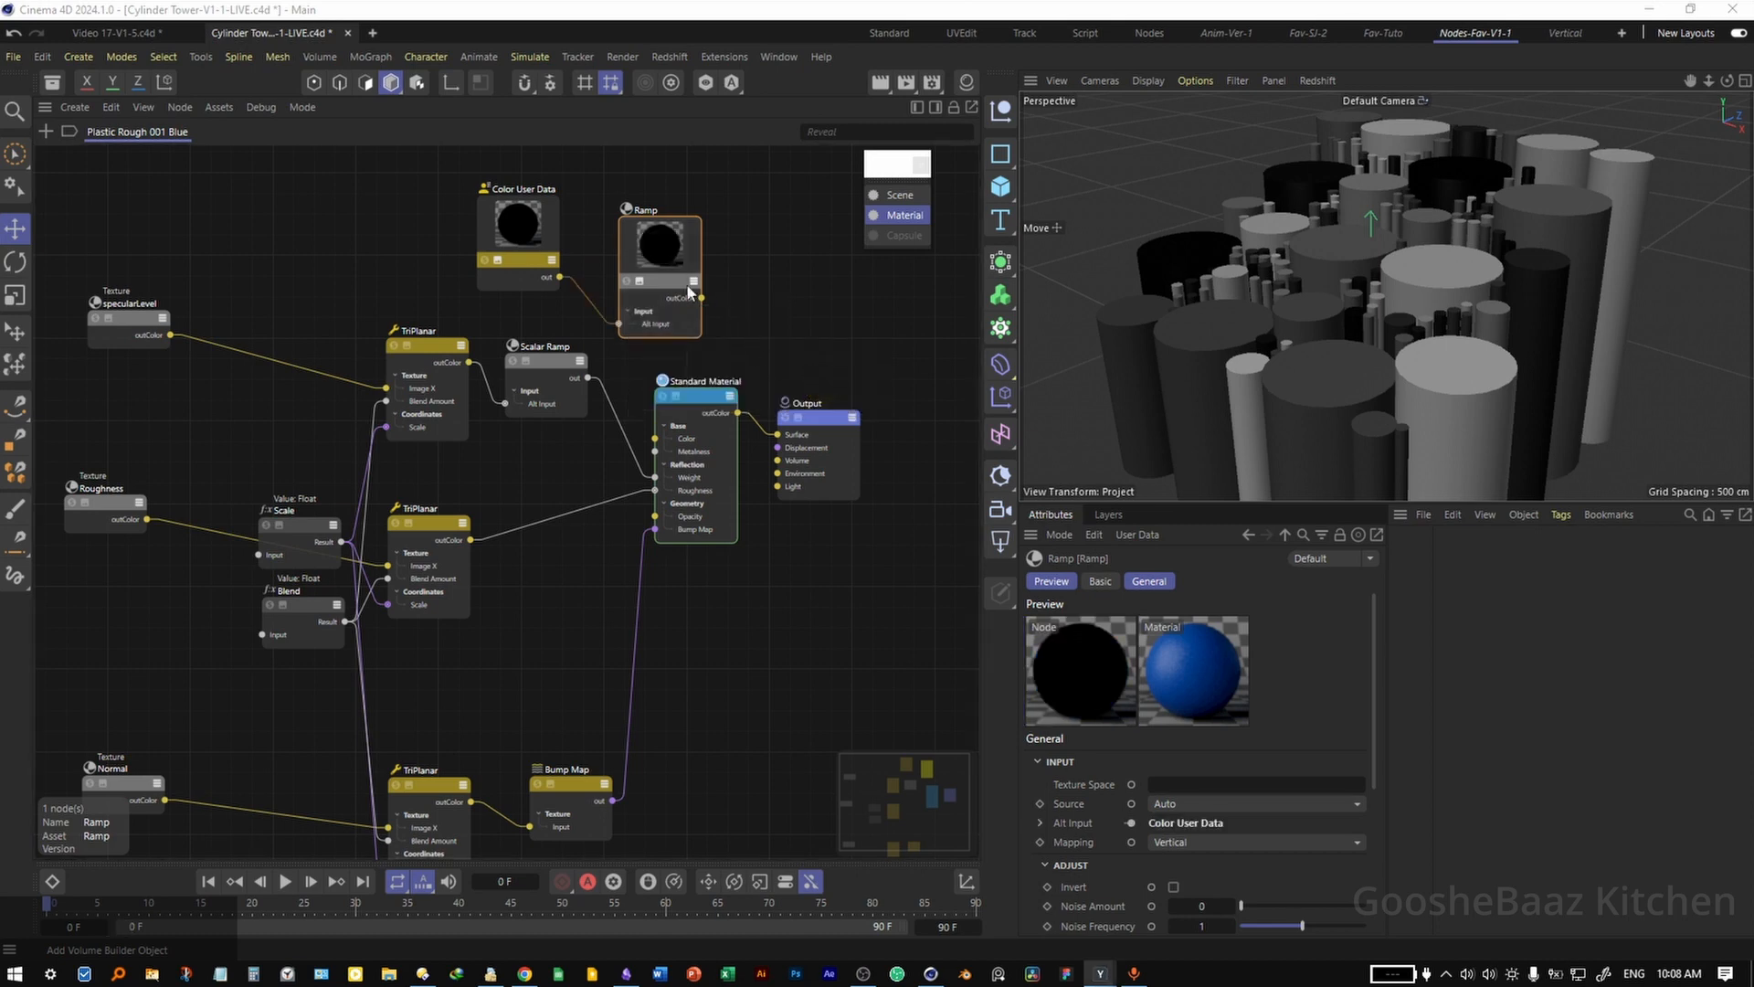
Set the interpolation of all Ramp knots to Step and move the white knot to about 11.7%
scroll(1188, 731, down, 3)
right_click(1294, 757)
mouse_move(1371, 859)
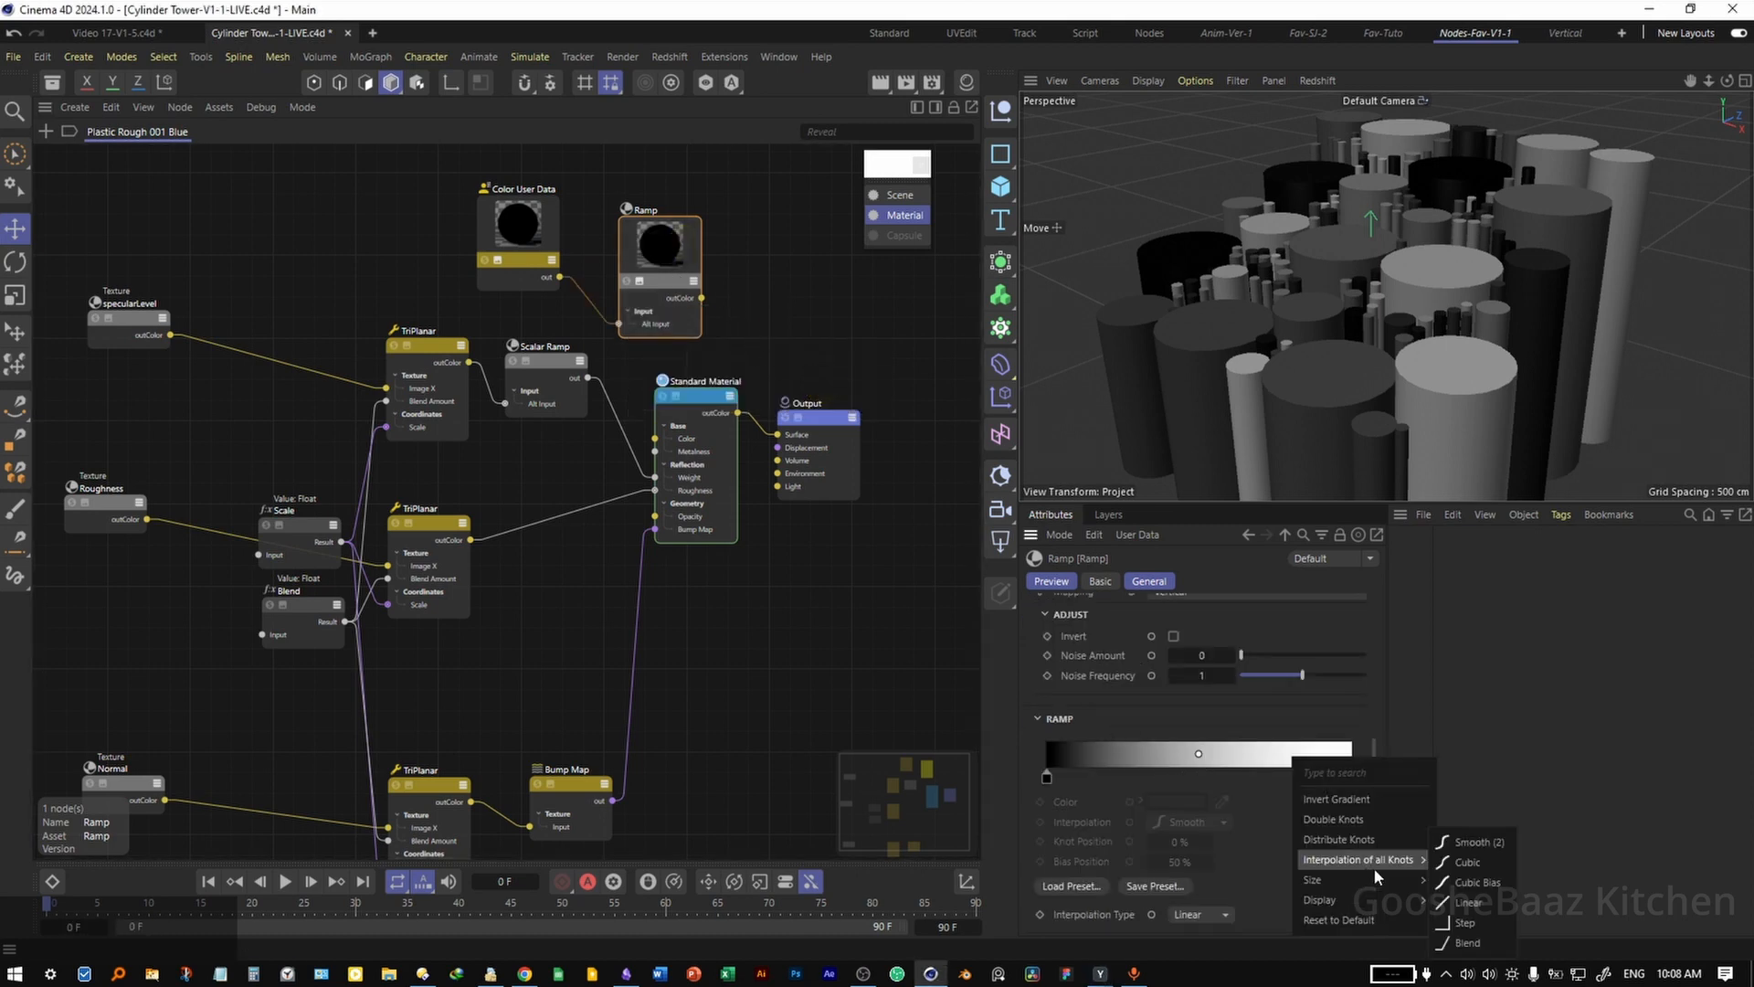
click(1468, 922)
drag(1358, 778, 1082, 777)
Color the Ramp's second knot pure red and its first knot dark gray with RGB 44, 44, 44
click(1170, 799)
mouse_move(1099, 842)
mouse_down()
mouse_move(1198, 703)
mouse_move(1109, 855)
mouse_move(1385, 754)
mouse_up()
click(1359, 748)
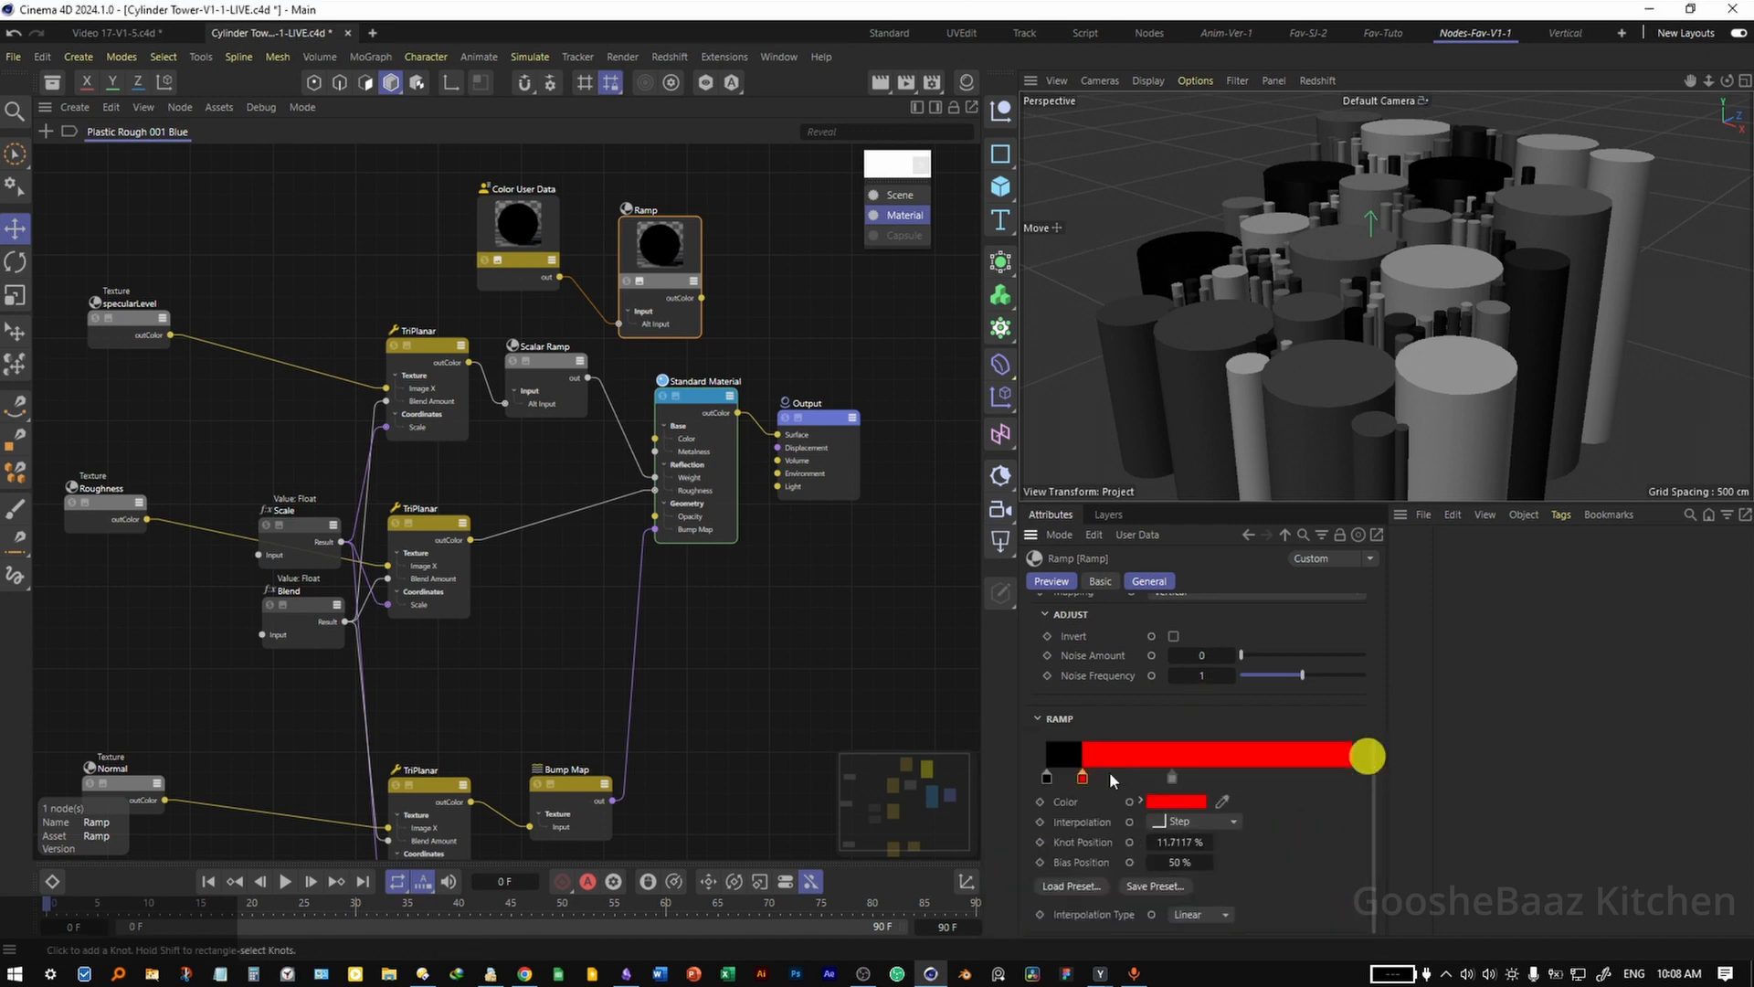
click(1046, 776)
click(1196, 803)
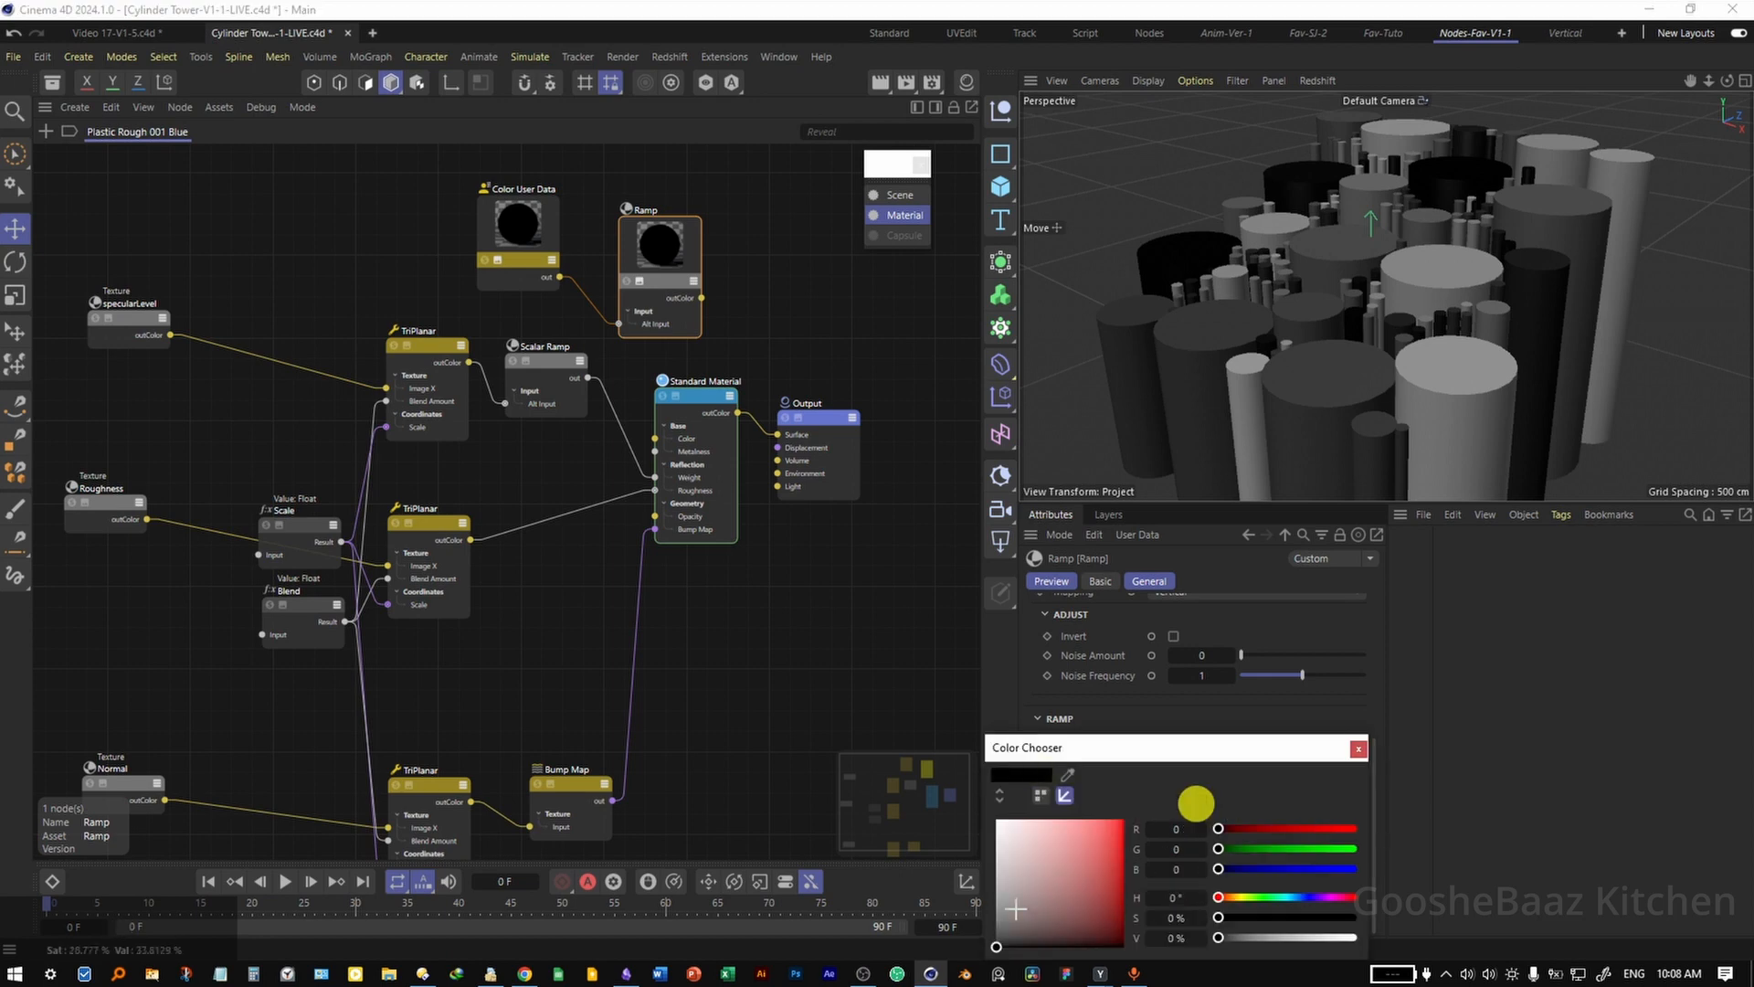
drag(1004, 930, 991, 813)
click(1358, 749)
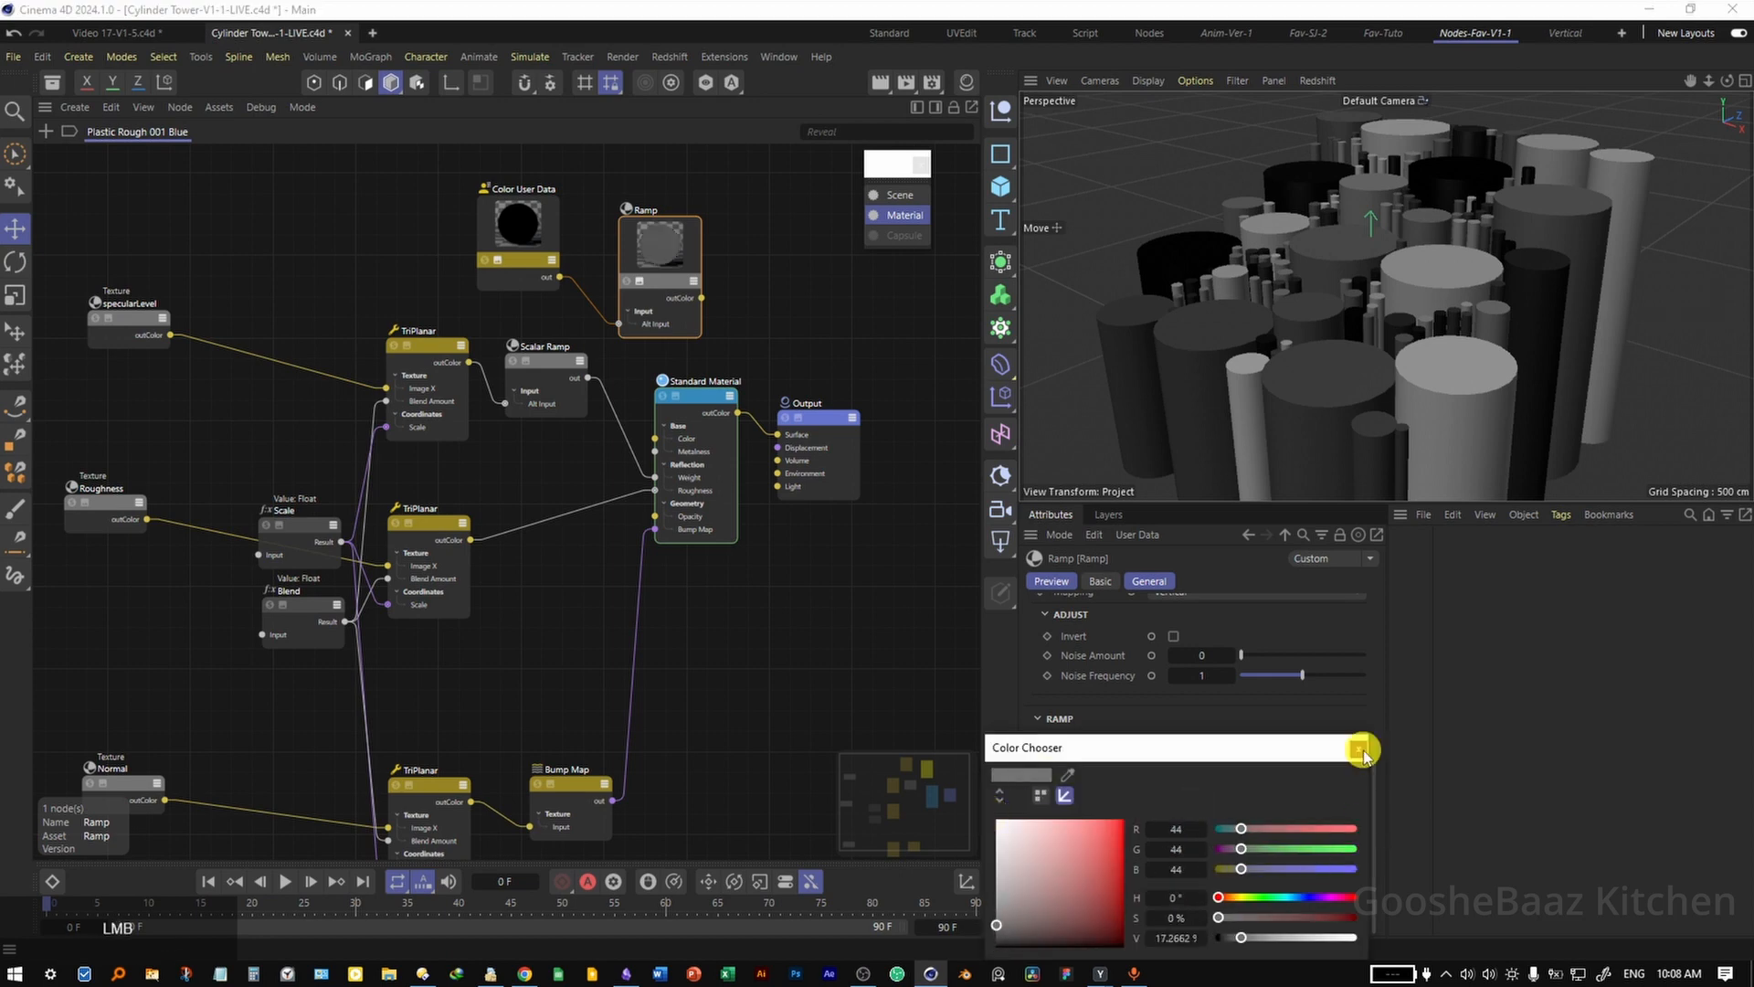
Add a Color Correct node beside the Ramp and connect the Ramp's outColor to its Input
key(shift+c)
text(color cor)
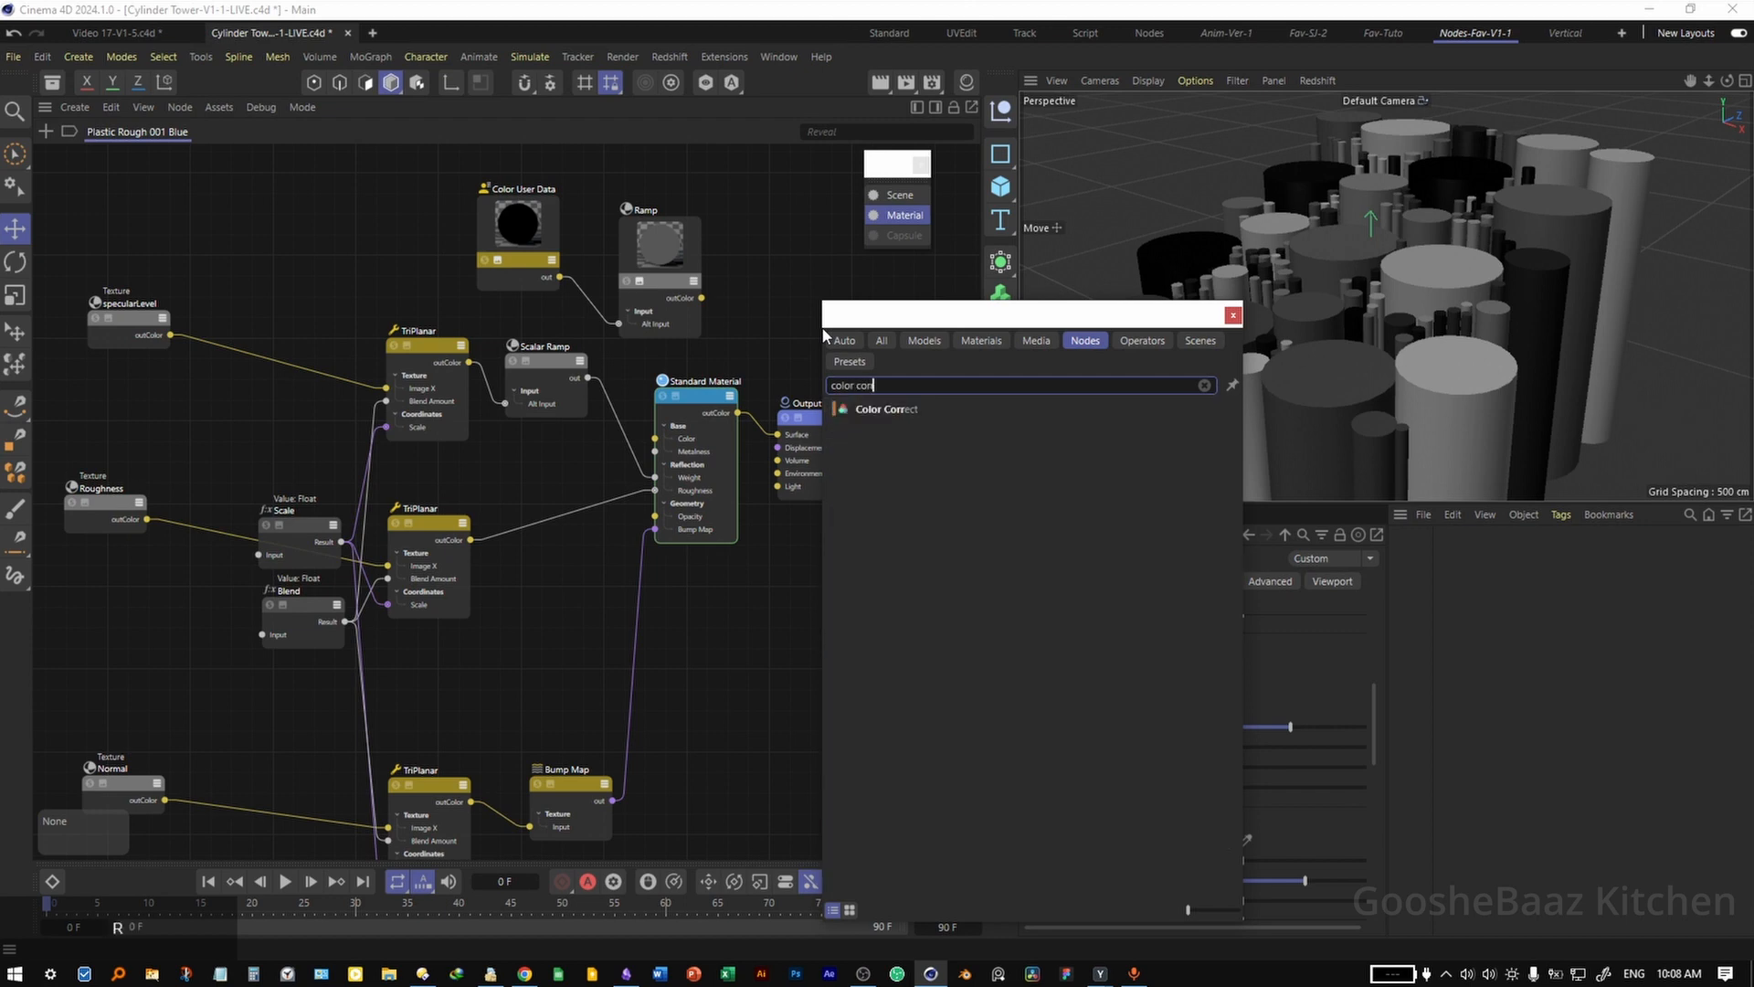
drag(868, 406, 795, 254)
middle_drag(928, 356, 878, 383)
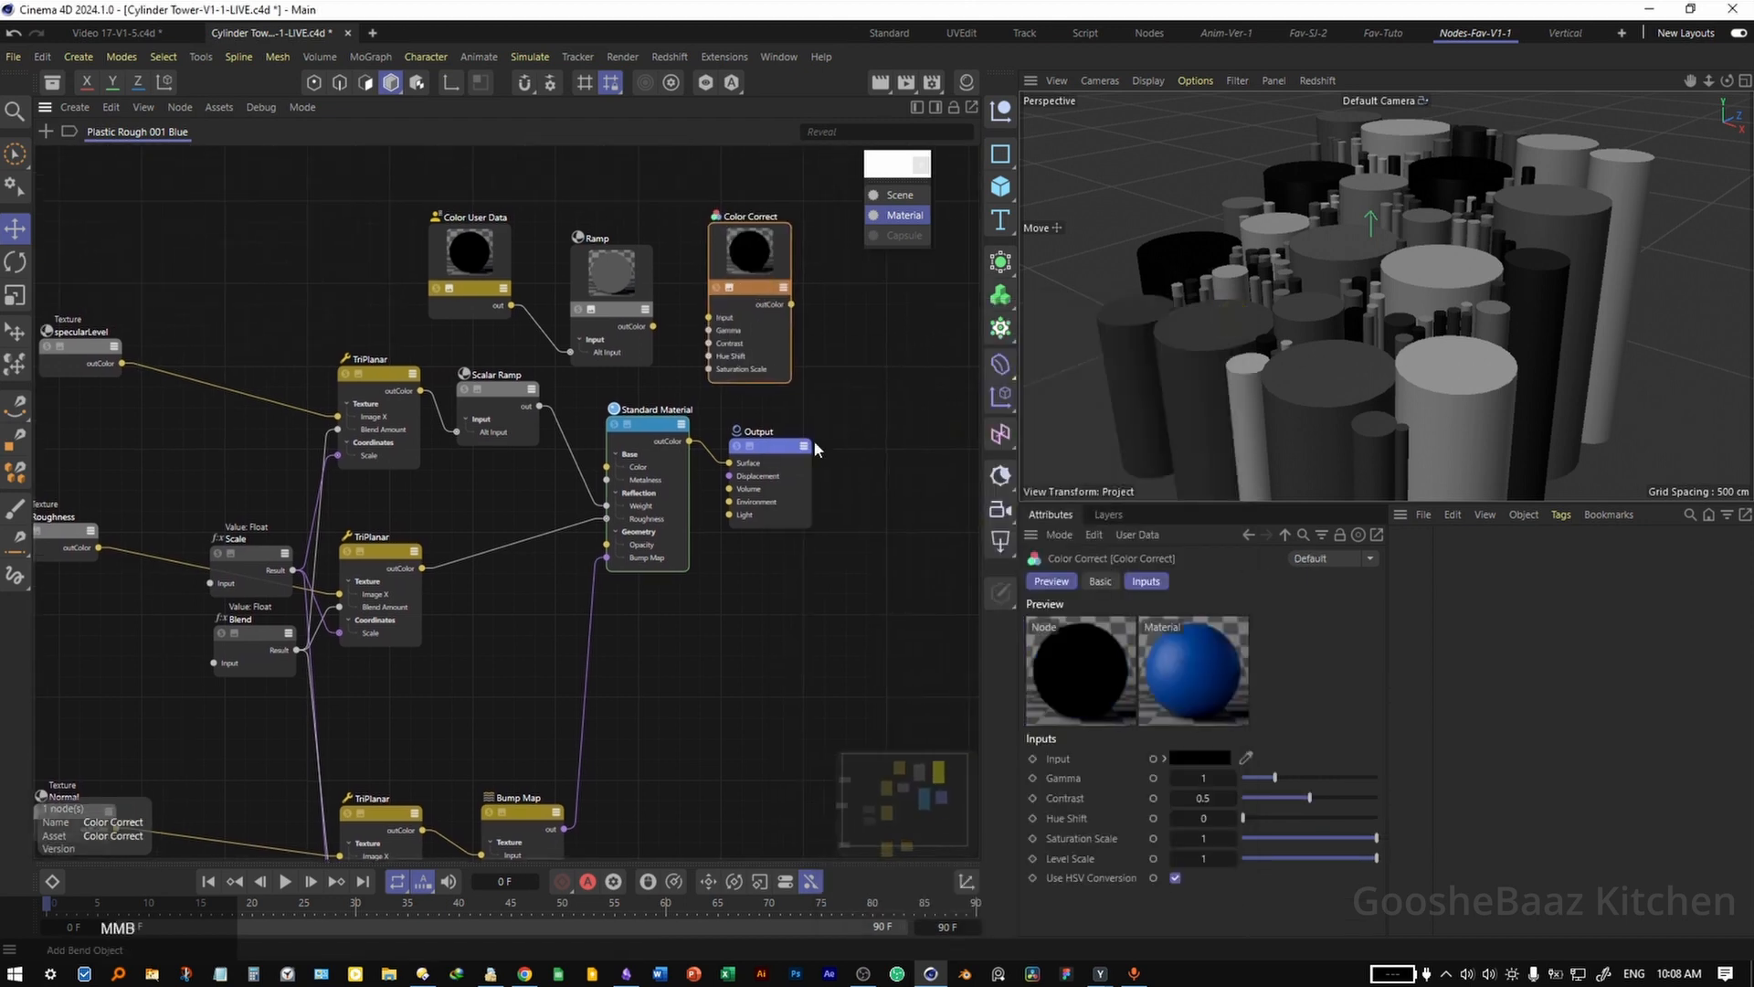
drag(786, 445, 860, 437)
scroll(743, 311, up, 3)
drag(599, 335, 687, 321)
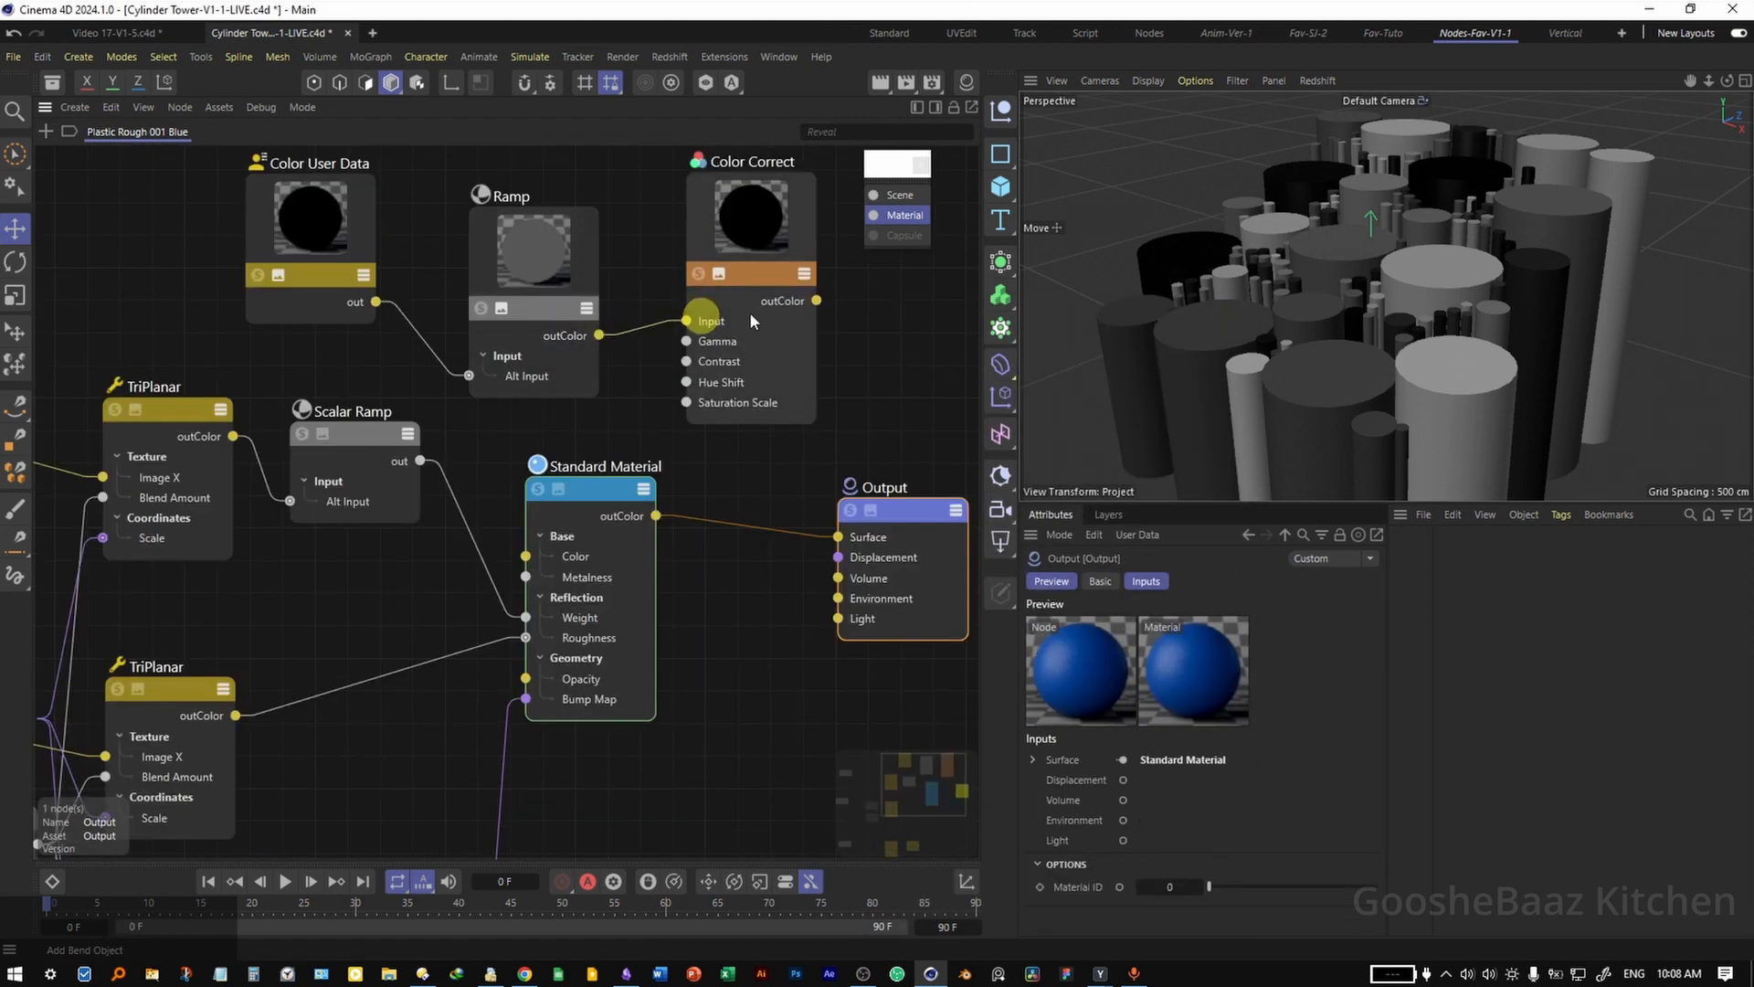
Move the Standard Material and Output nodes away to make room and connect Color Correct's outColor to the Standard Material's Color
scroll(632, 505, down, 4)
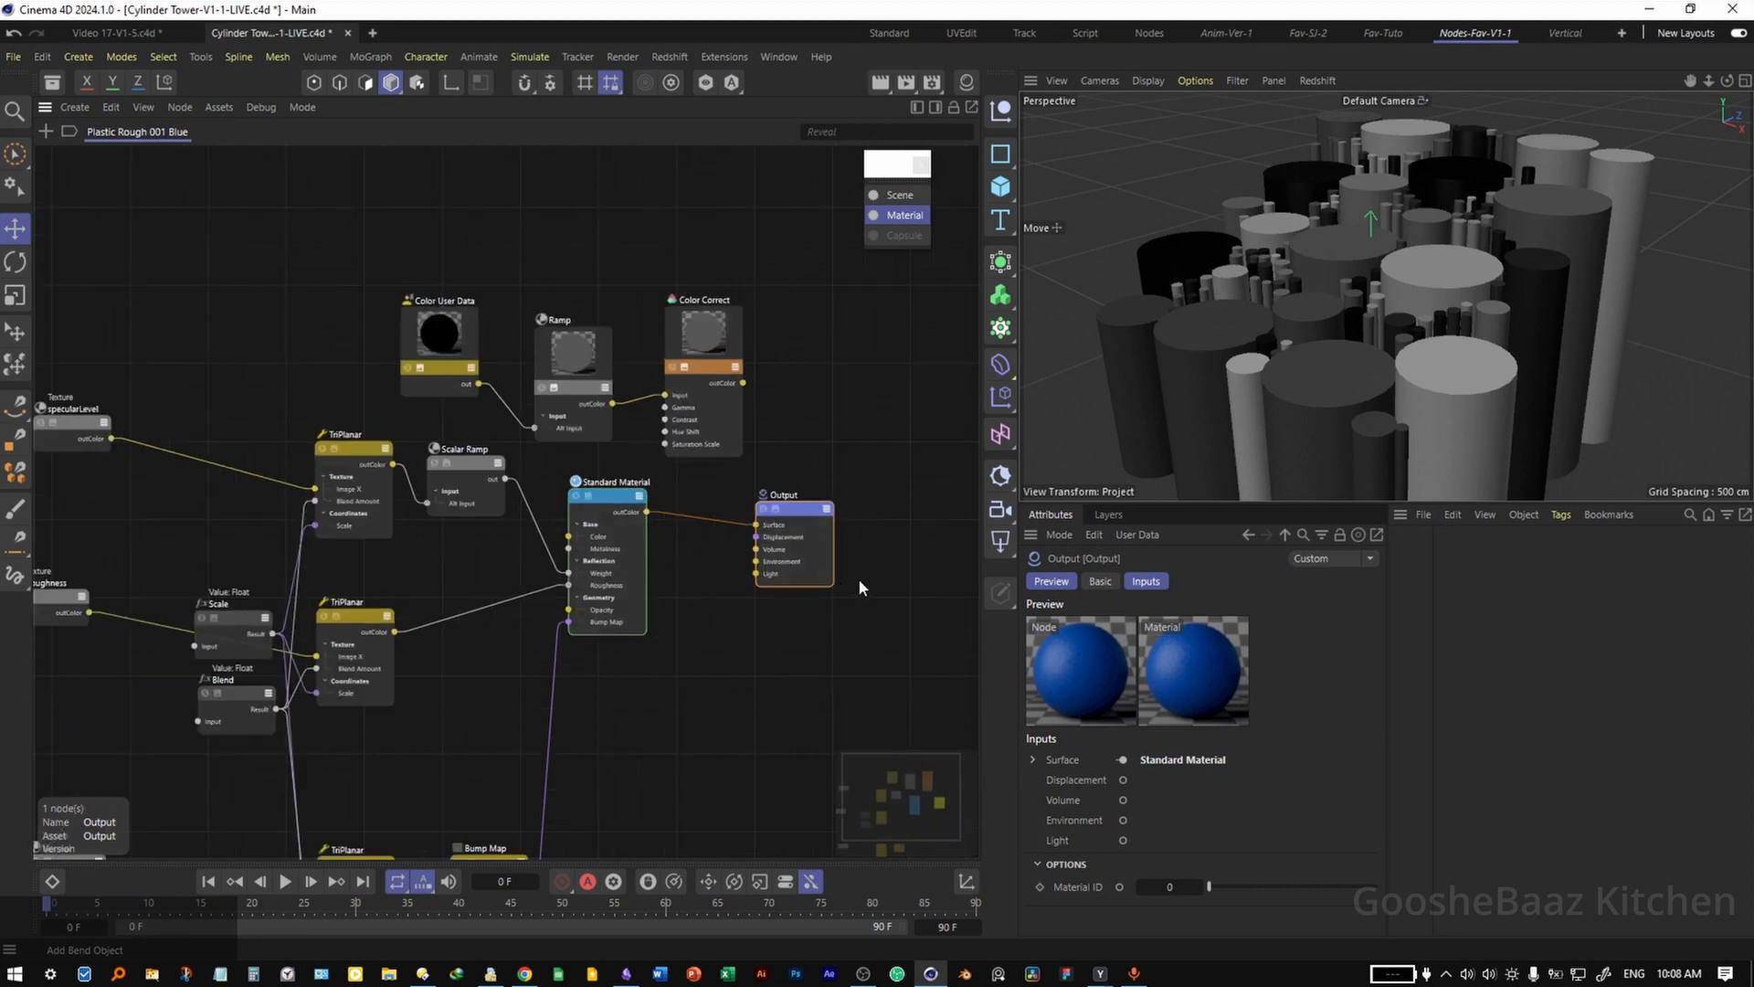
drag(859, 587, 603, 466)
drag(608, 497, 848, 454)
click(807, 395)
middle_drag(952, 398, 768, 396)
drag(560, 381, 592, 395)
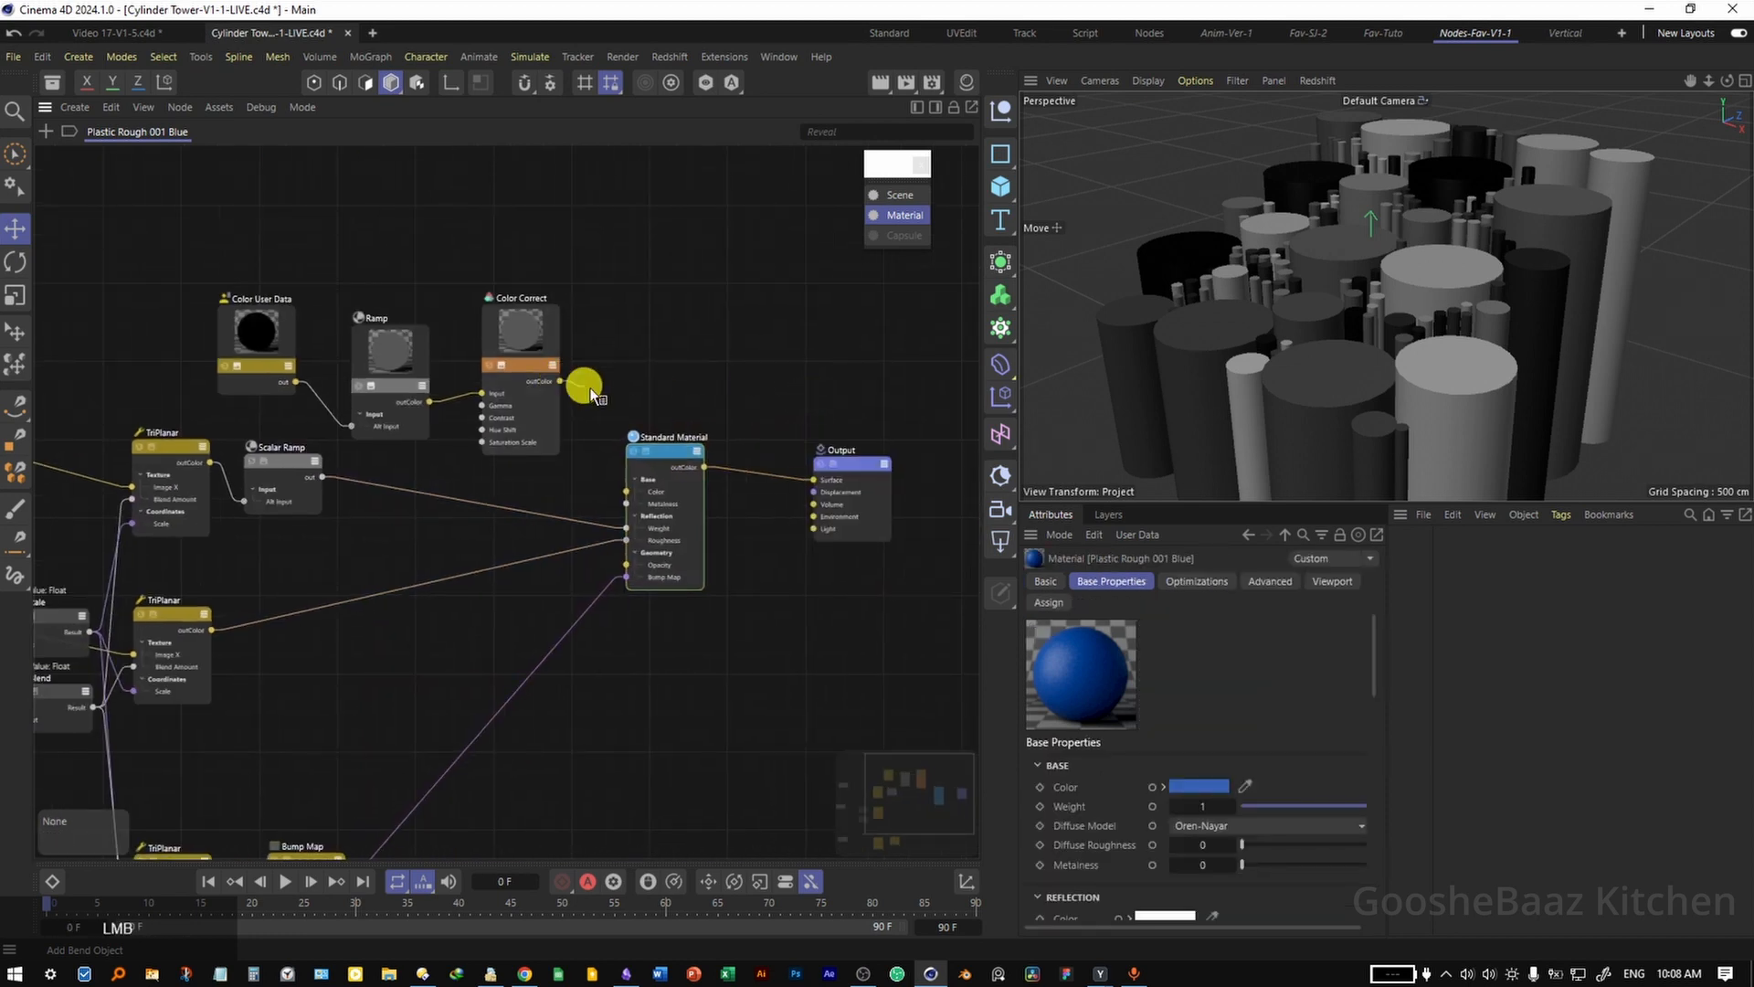
drag(586, 470, 626, 492)
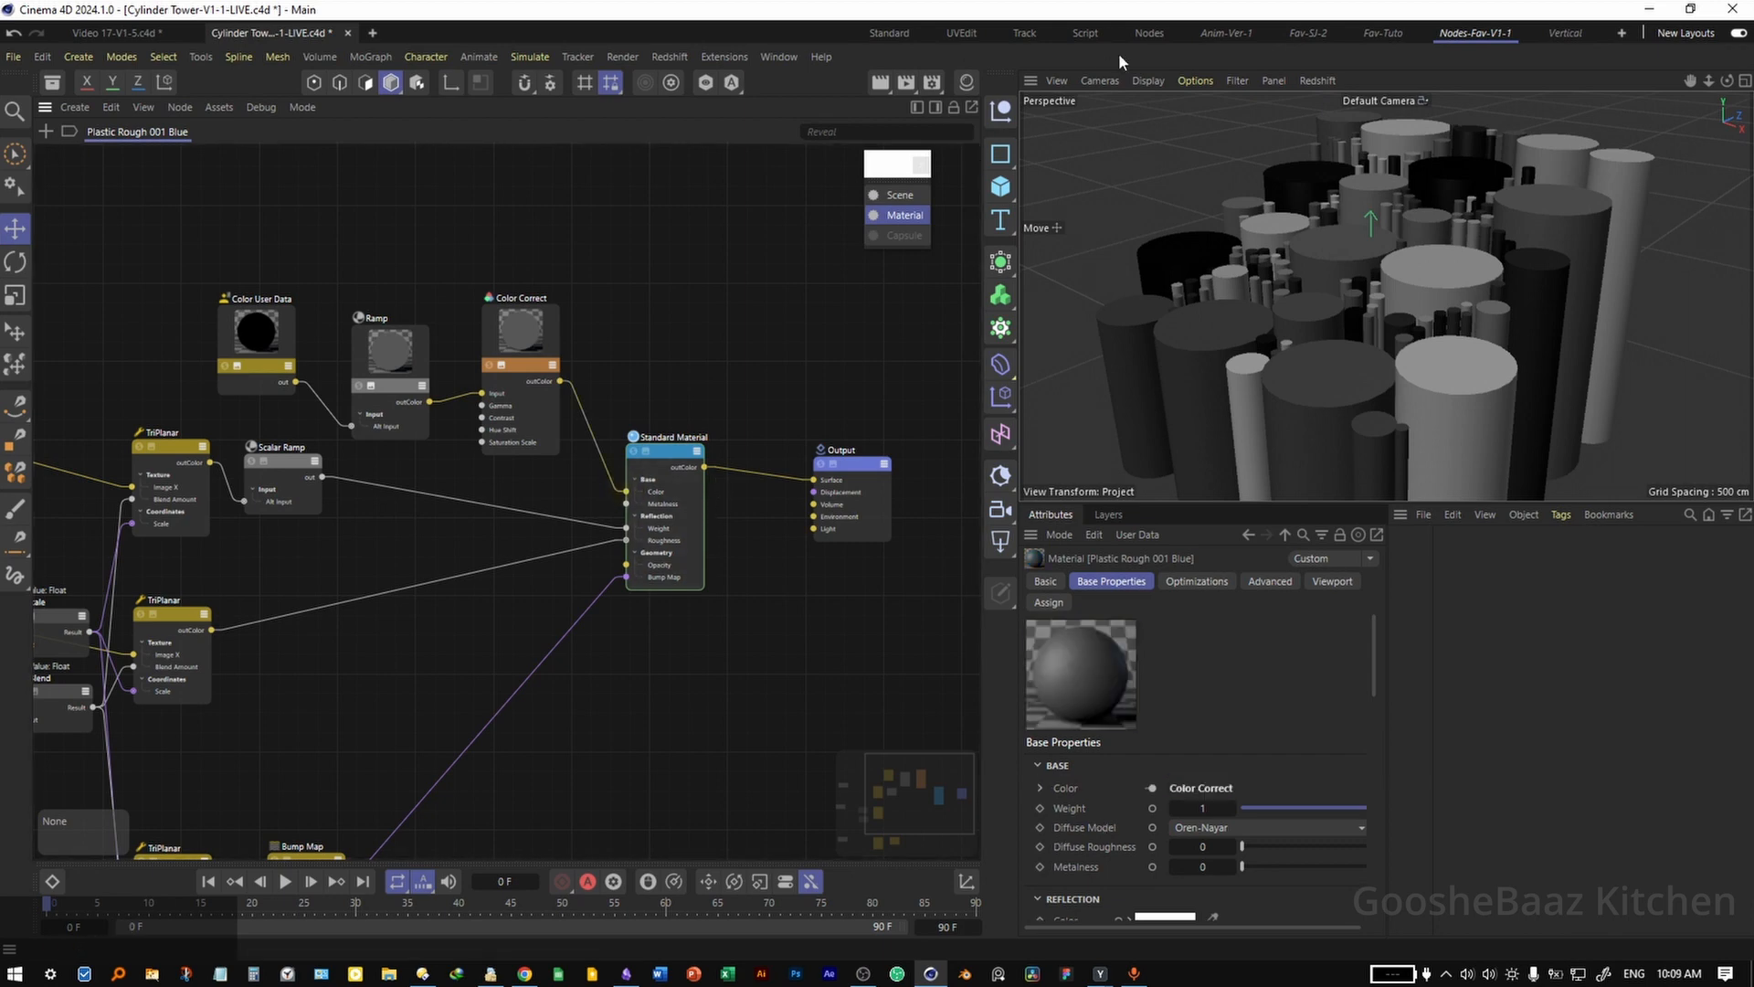
Start a live render in the Redshift RenderView and place its window over the perspective viewport
click(909, 89)
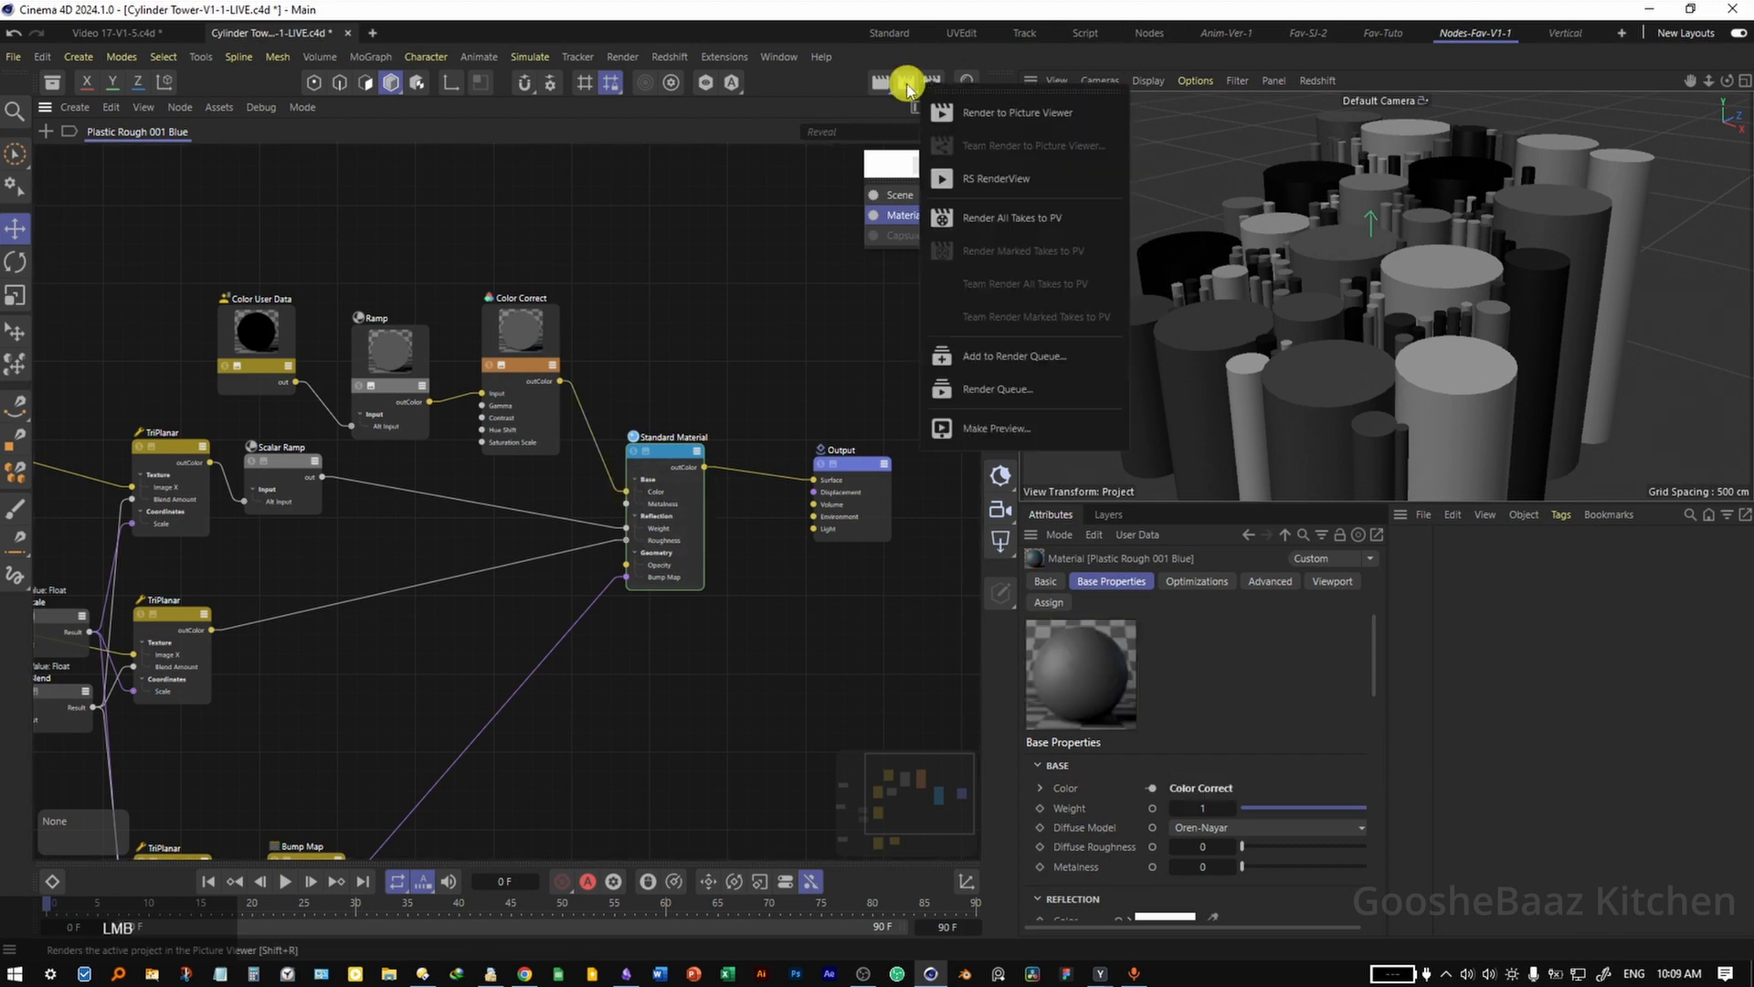
click(1036, 180)
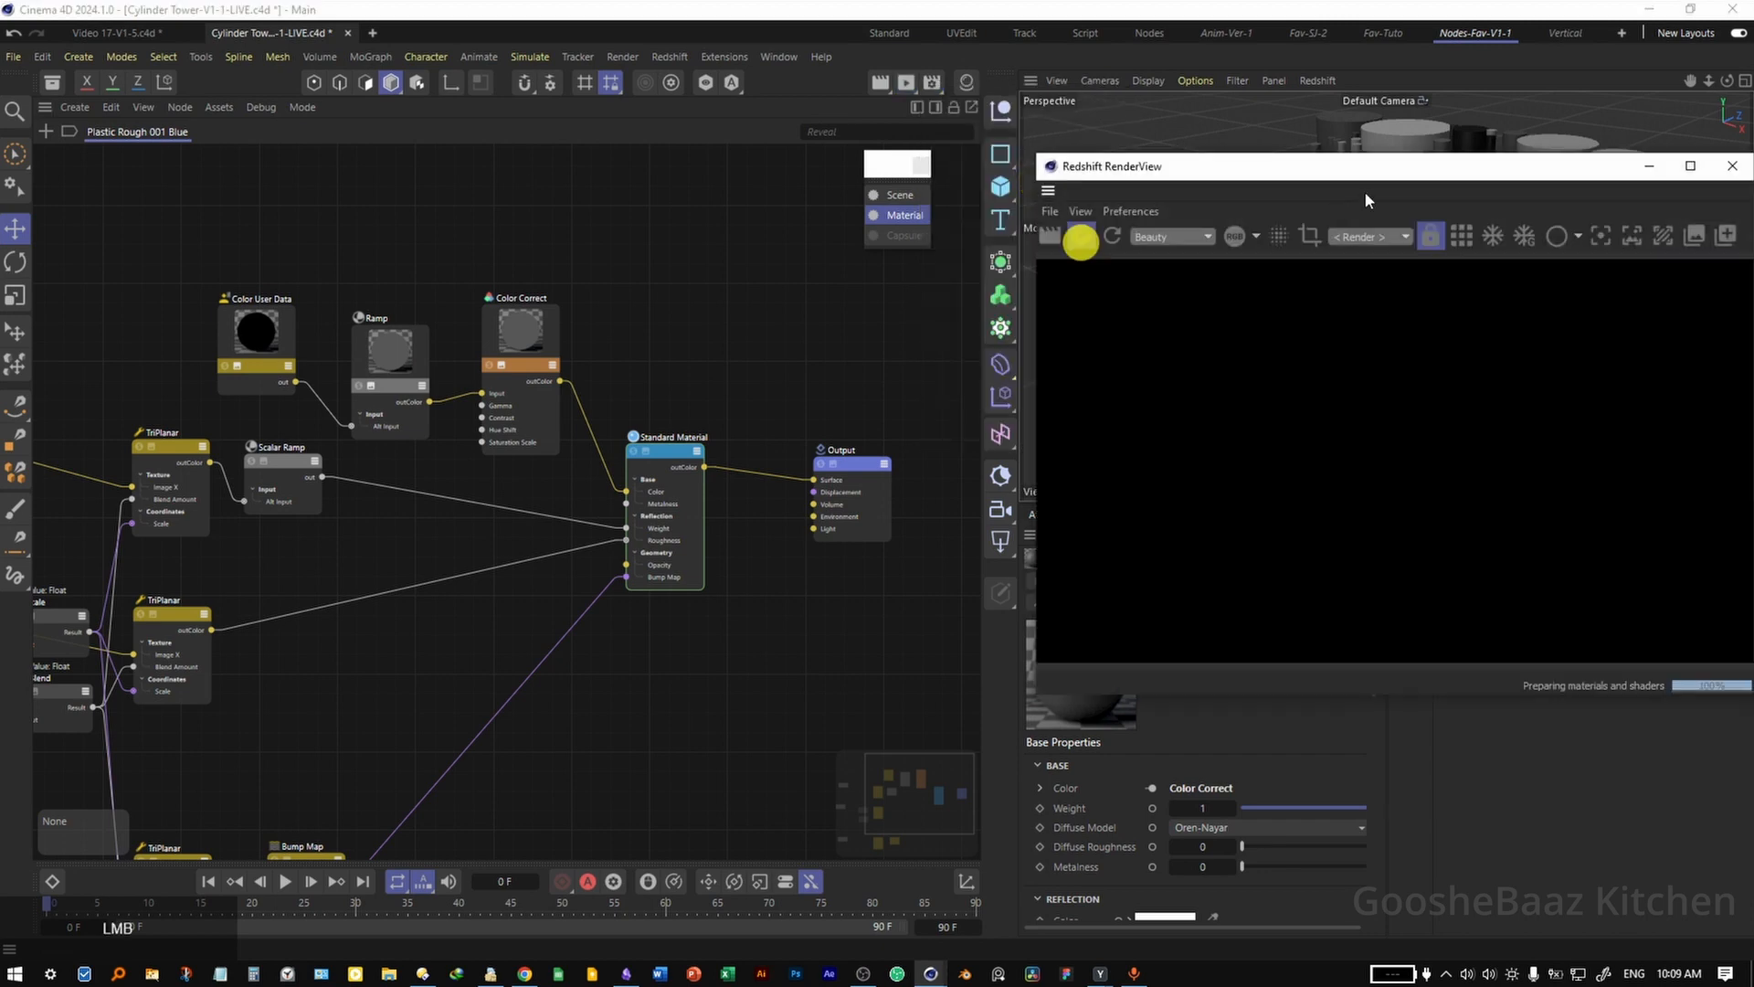
click(1432, 177)
drag(1432, 177, 1433, 23)
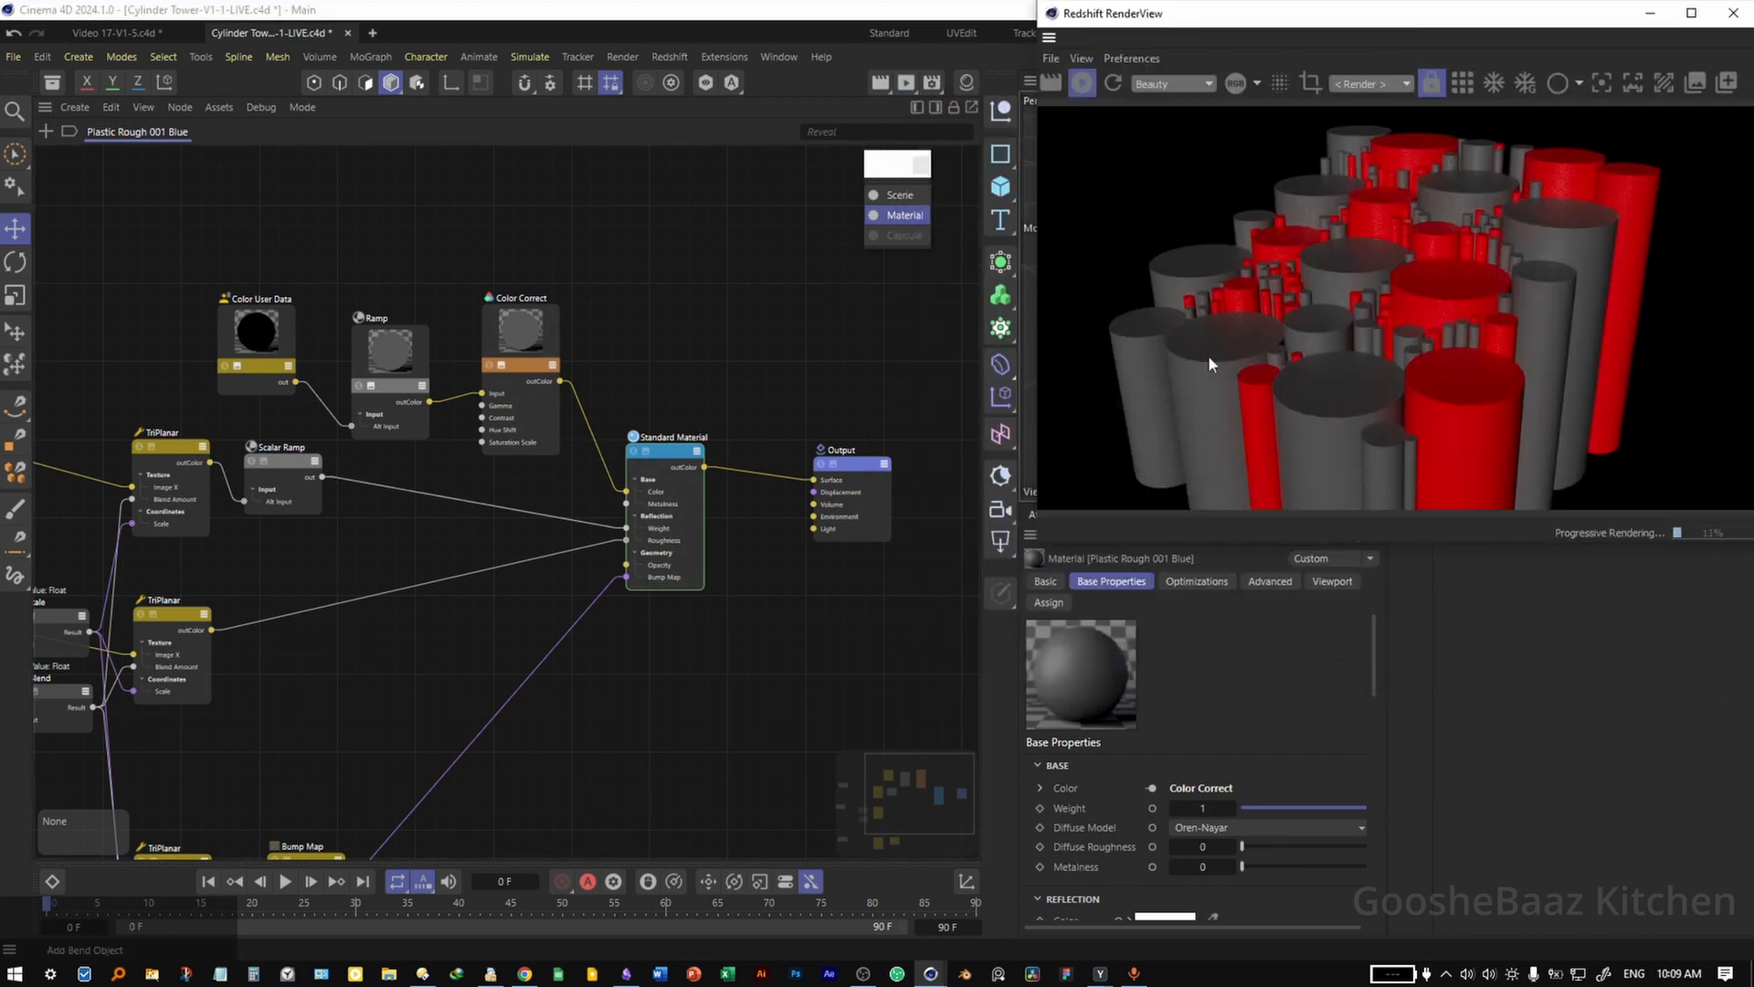
Move the Ramp's red knot to about 12.3%, leaving only the gray and red knots
click(370, 387)
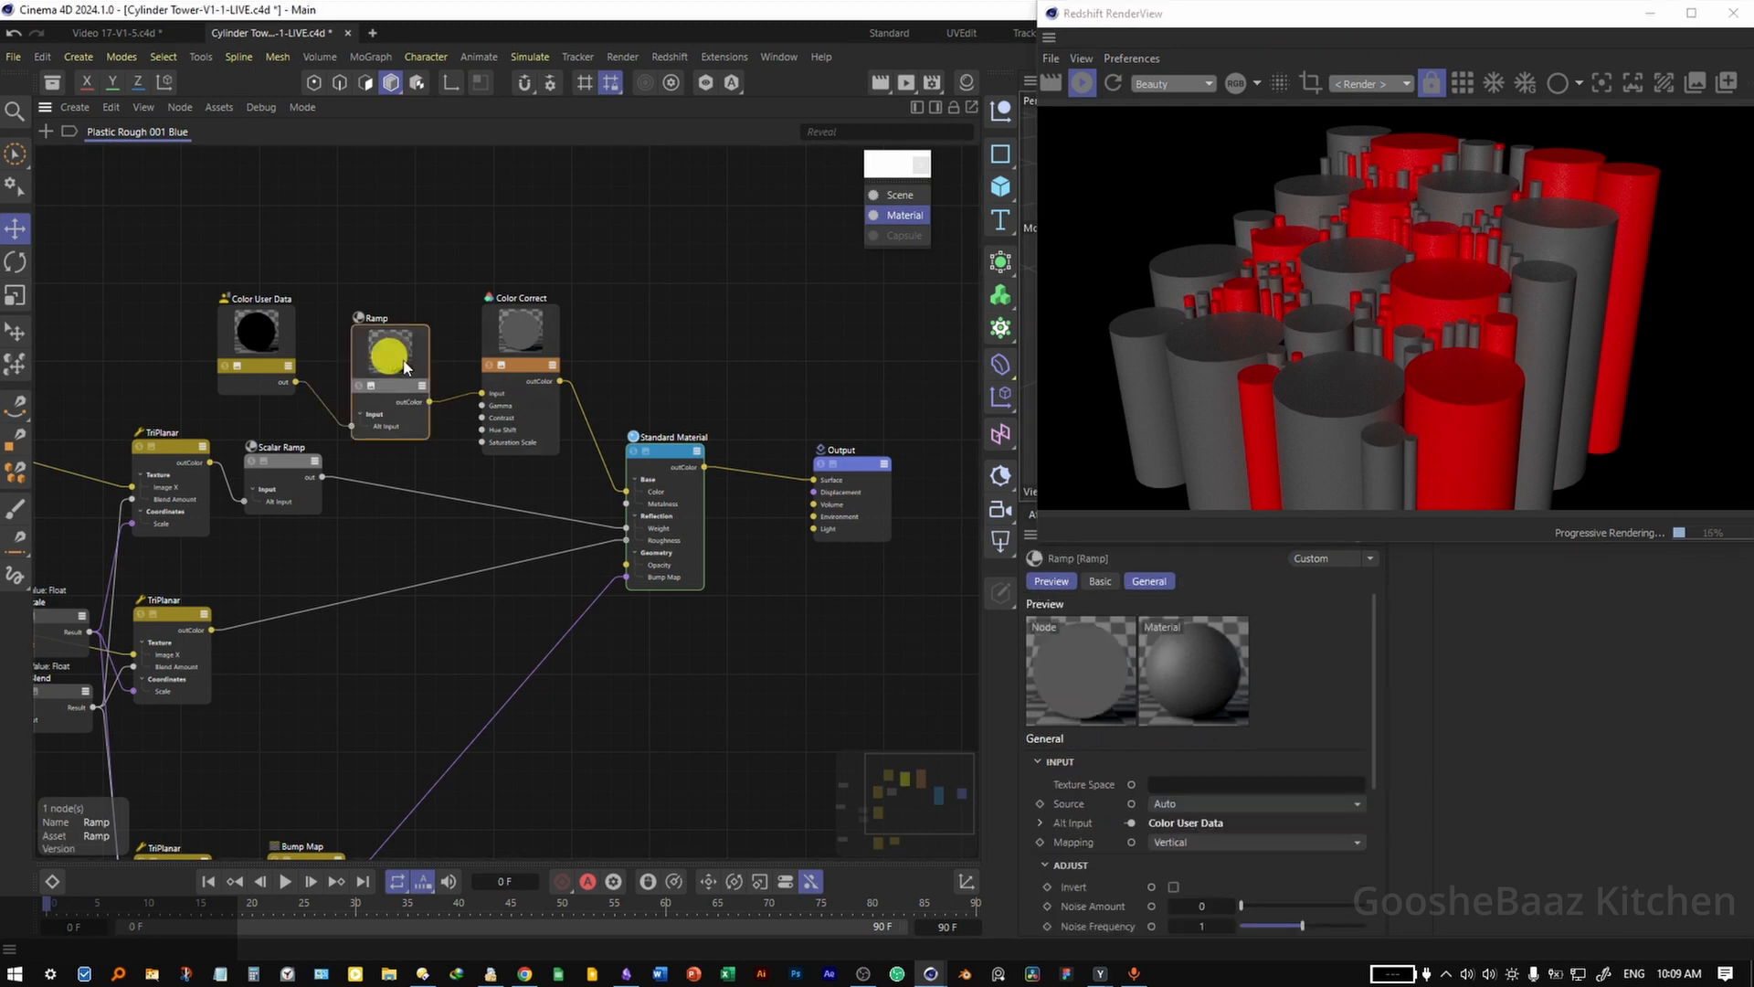
scroll(1087, 792, down, 3)
click(1133, 777)
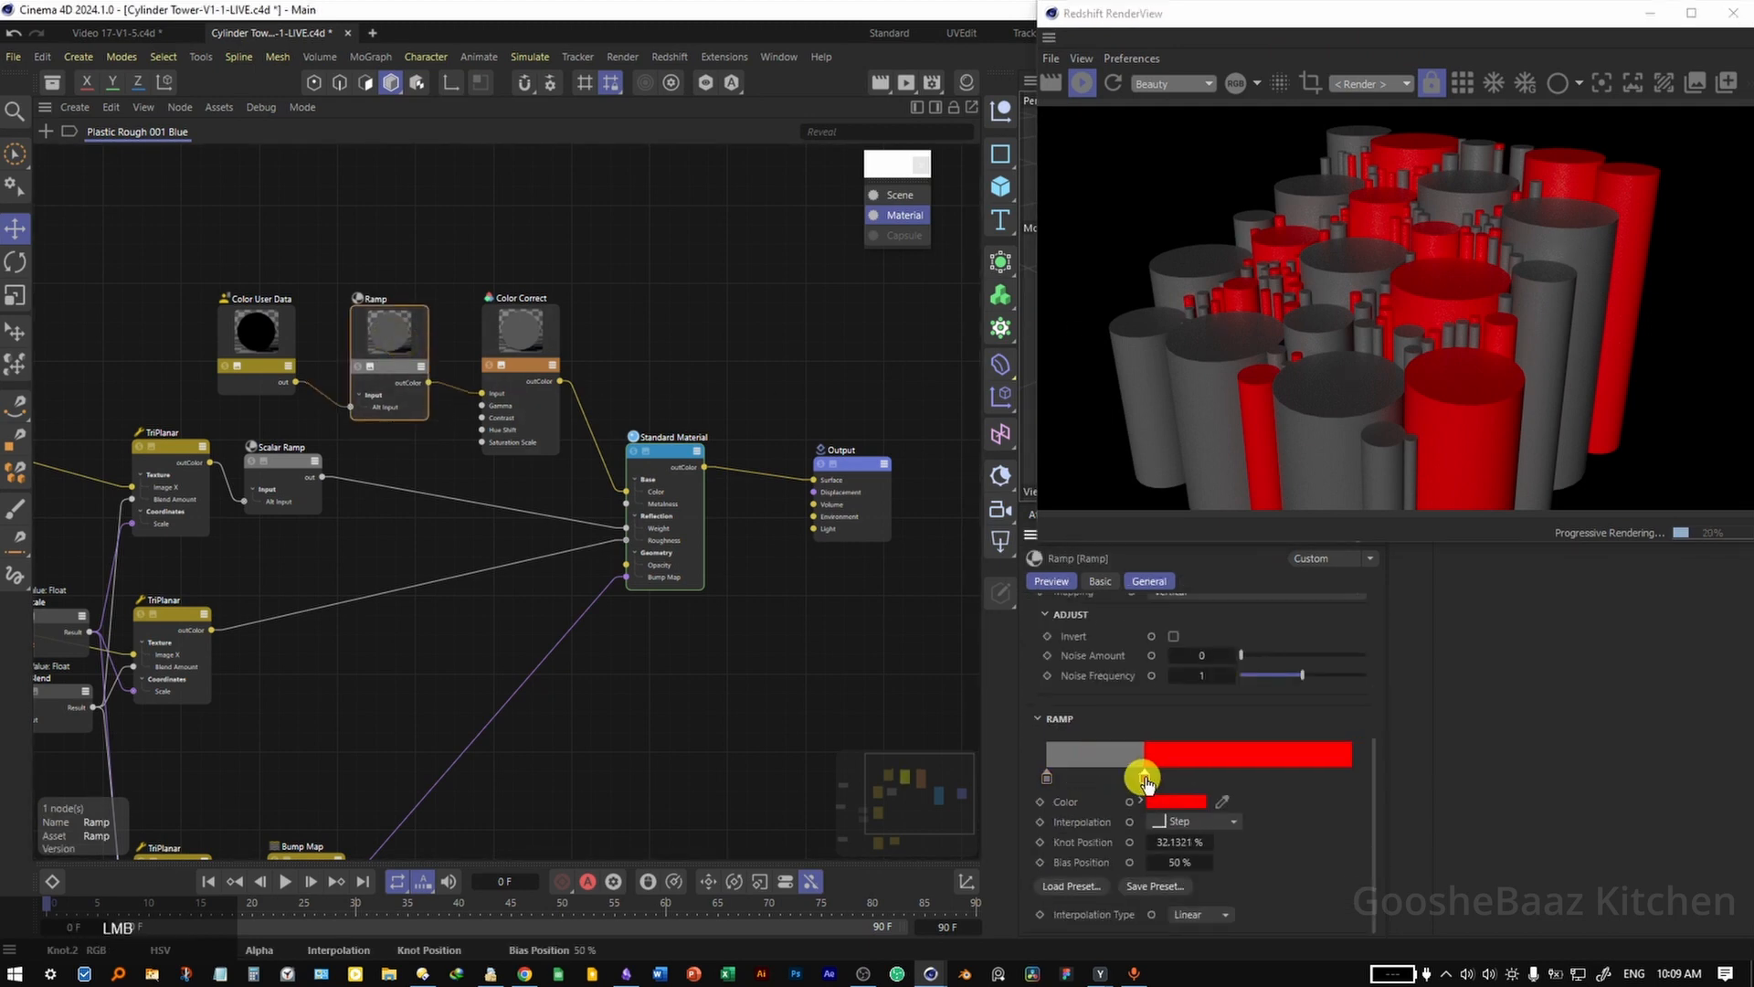
drag(1133, 779, 1071, 777)
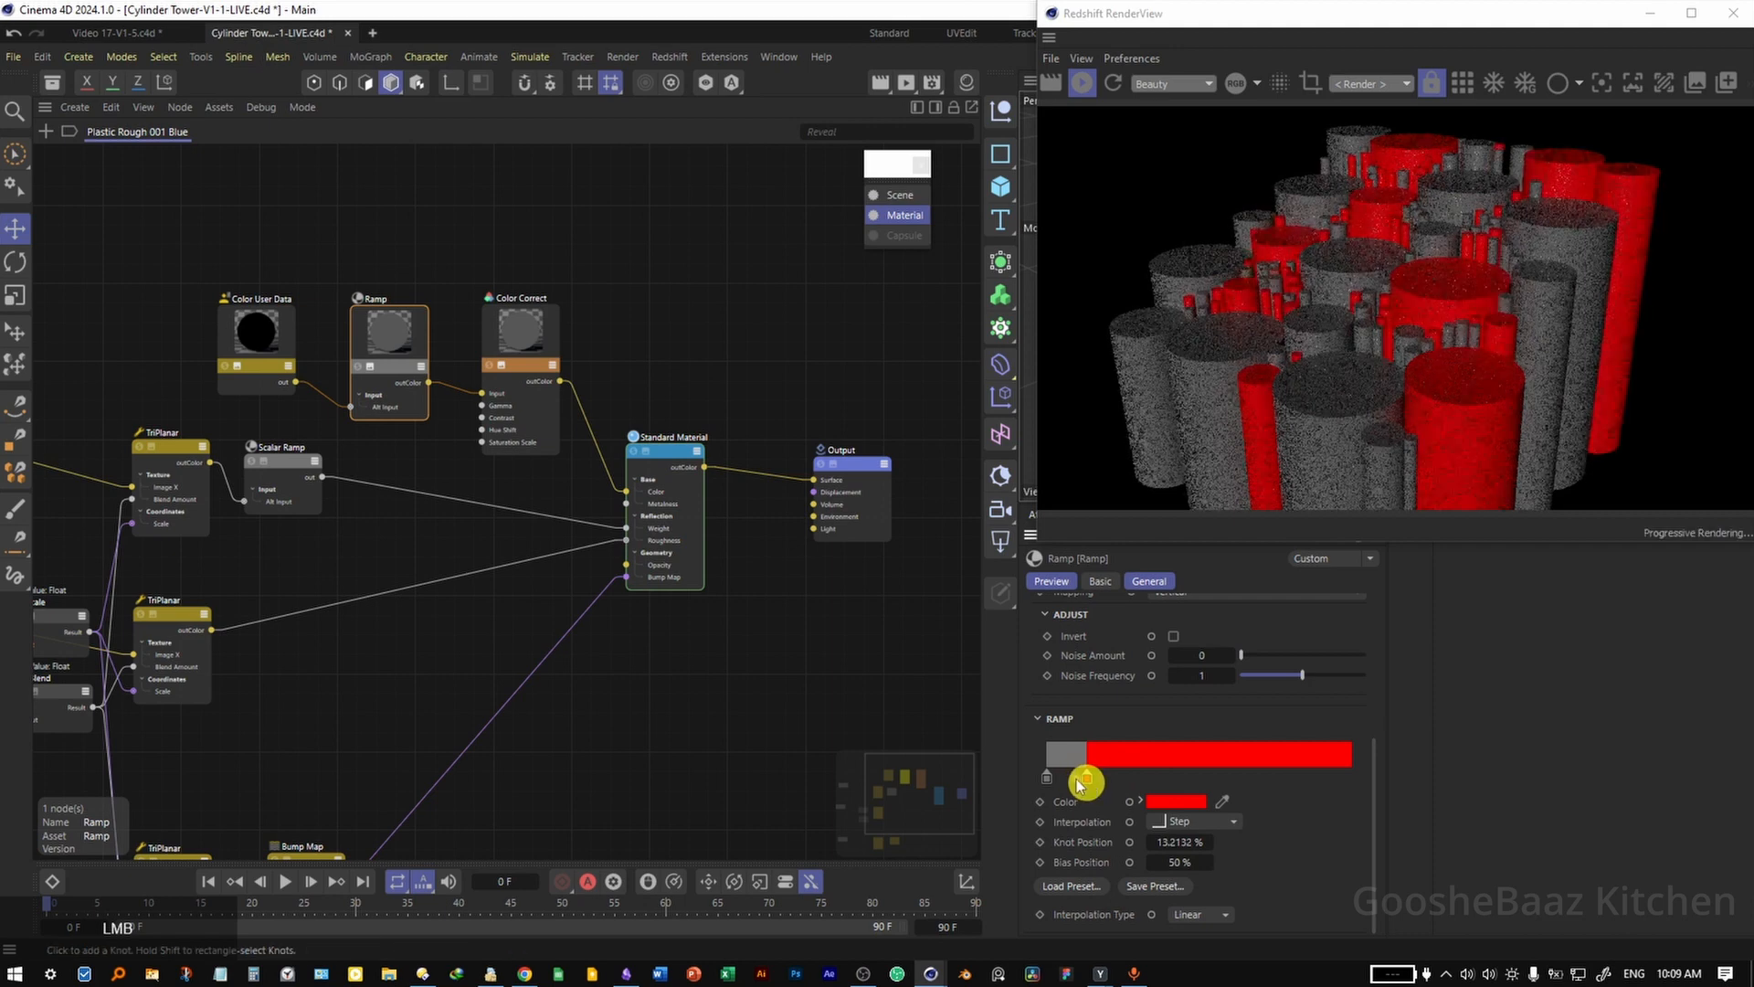
click(1175, 803)
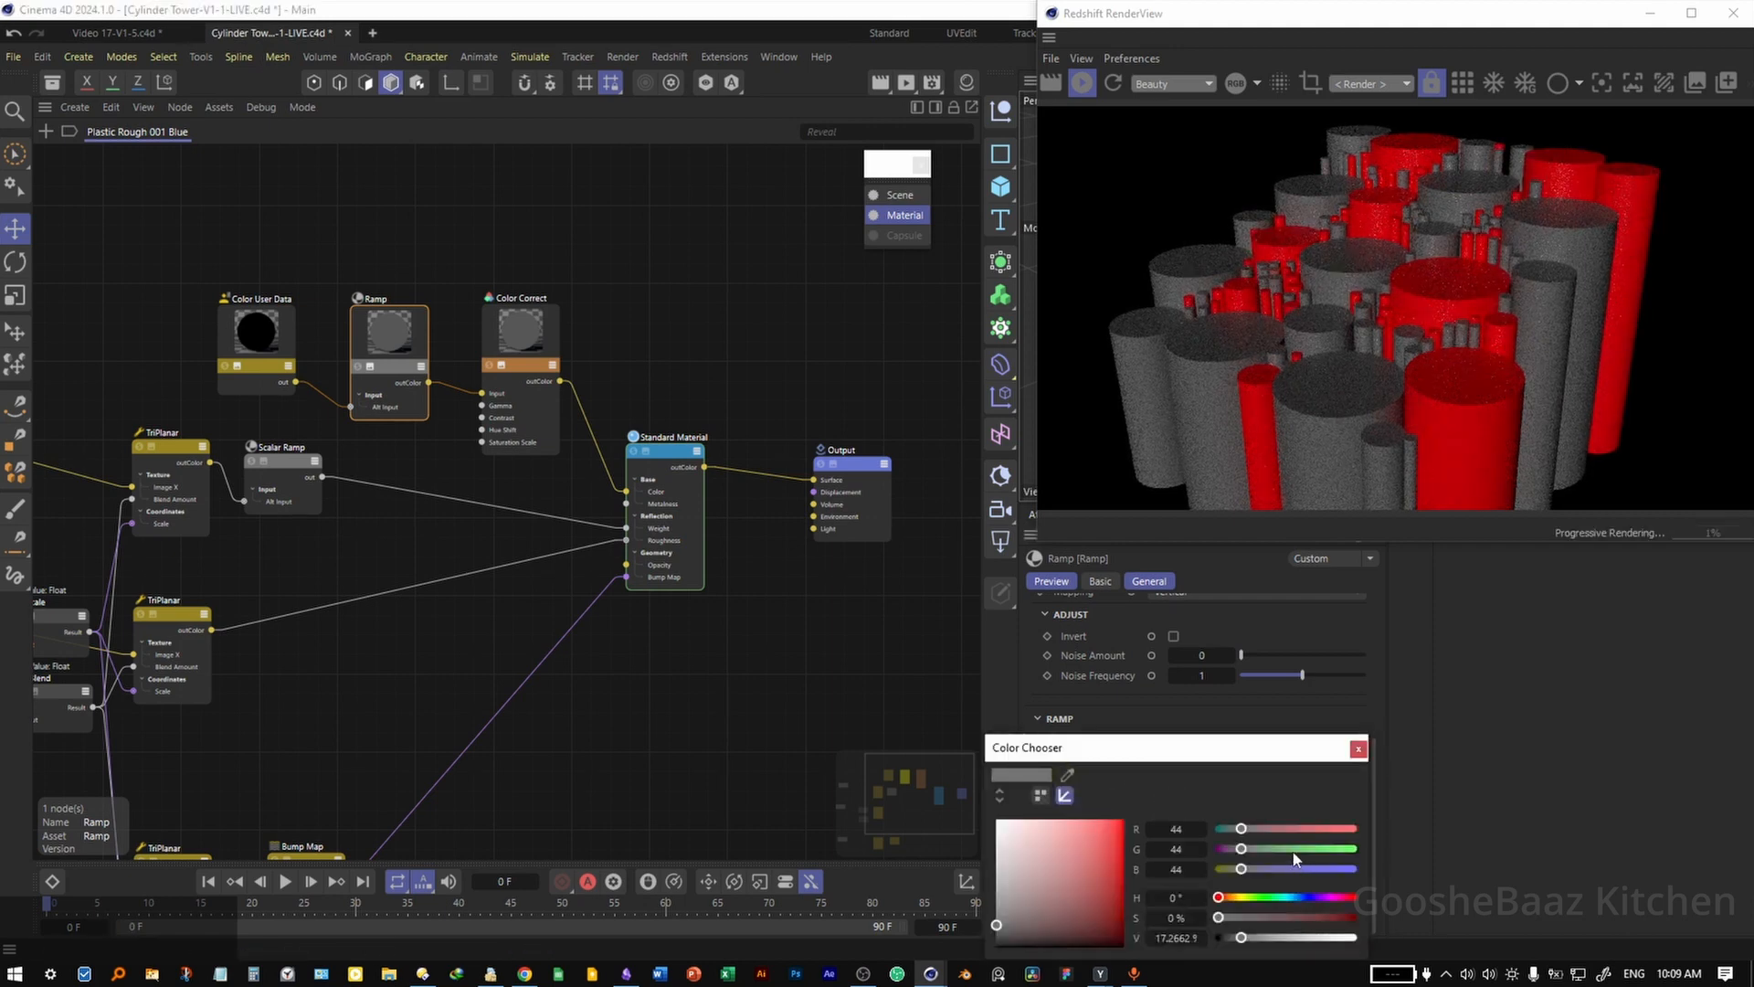
drag(1298, 851, 1362, 849)
drag(1241, 869, 1202, 869)
drag(1241, 828, 1068, 849)
click(1359, 750)
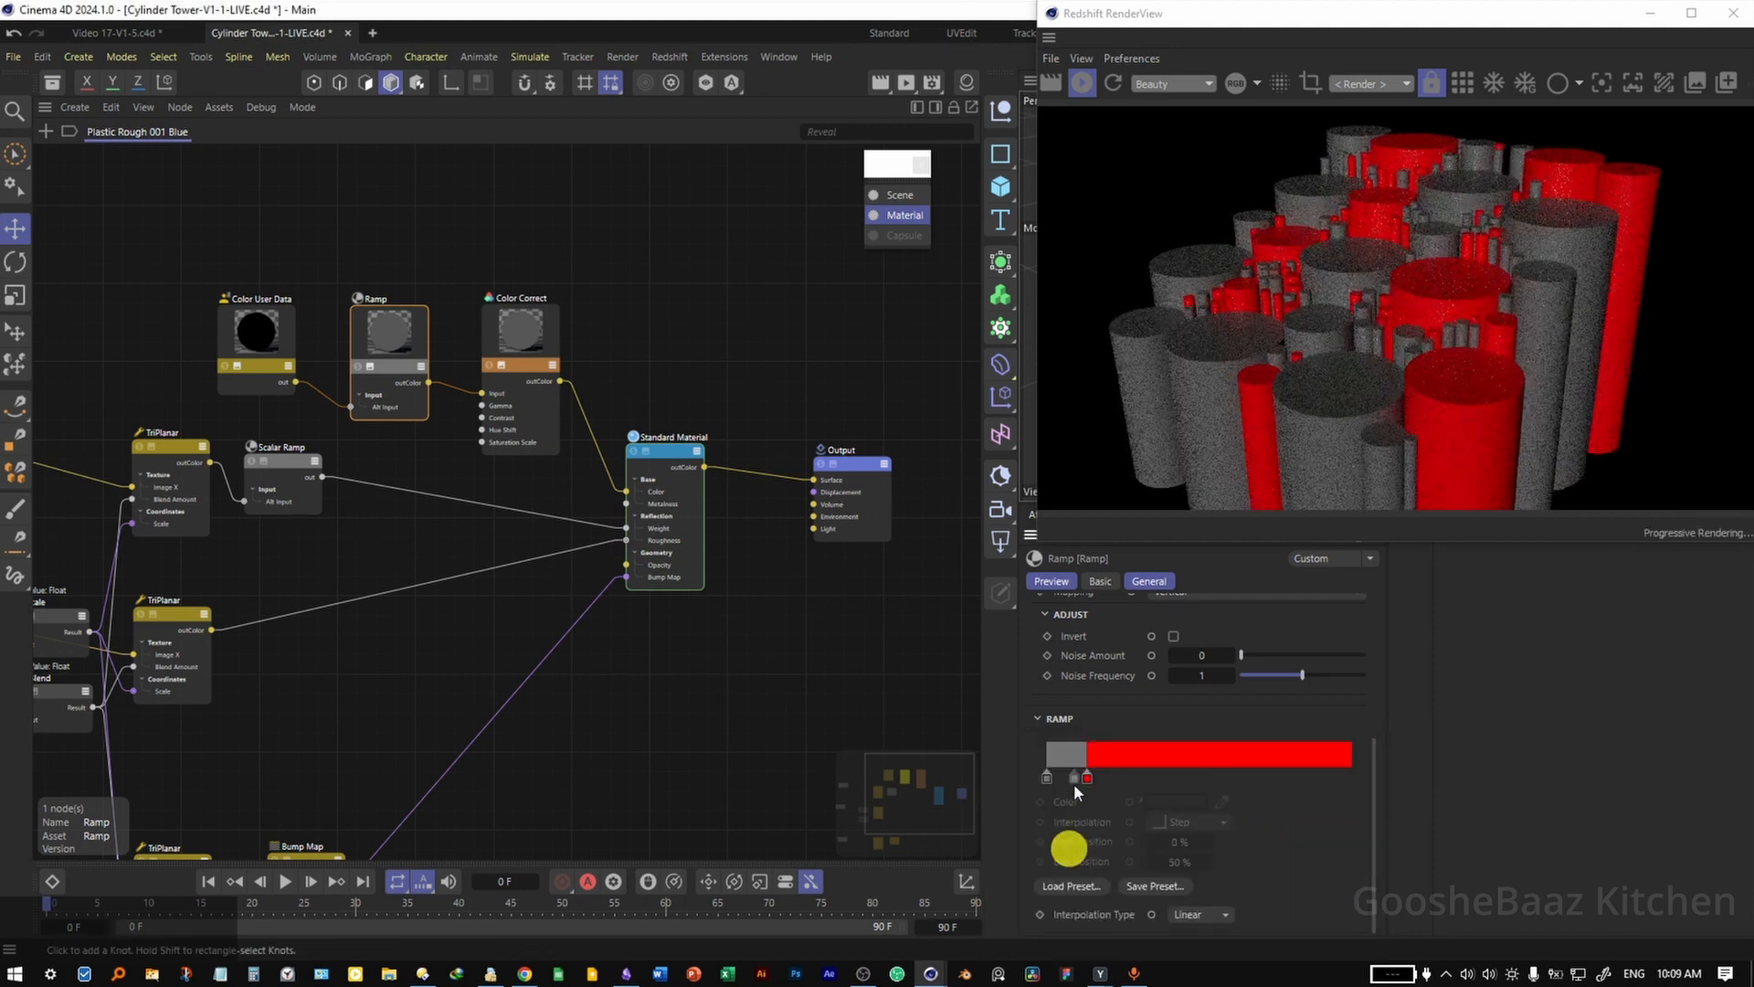
click(1083, 781)
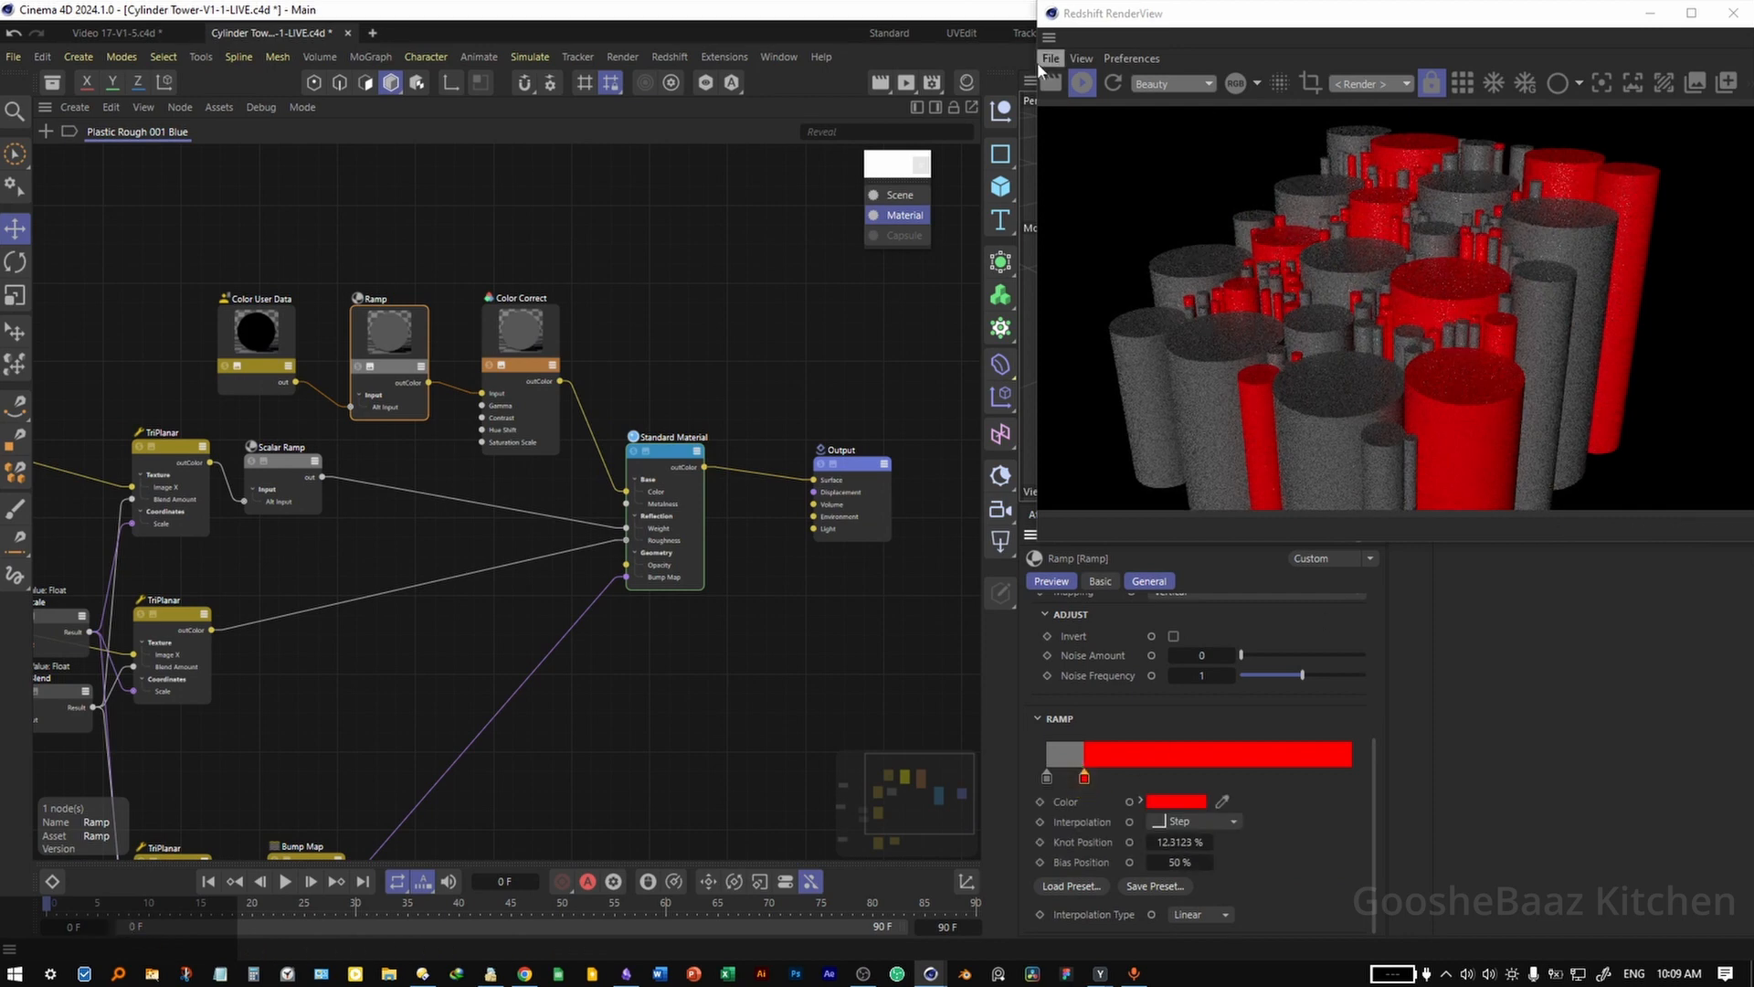
Stop the live render, close the RenderView and save the project
click(1086, 84)
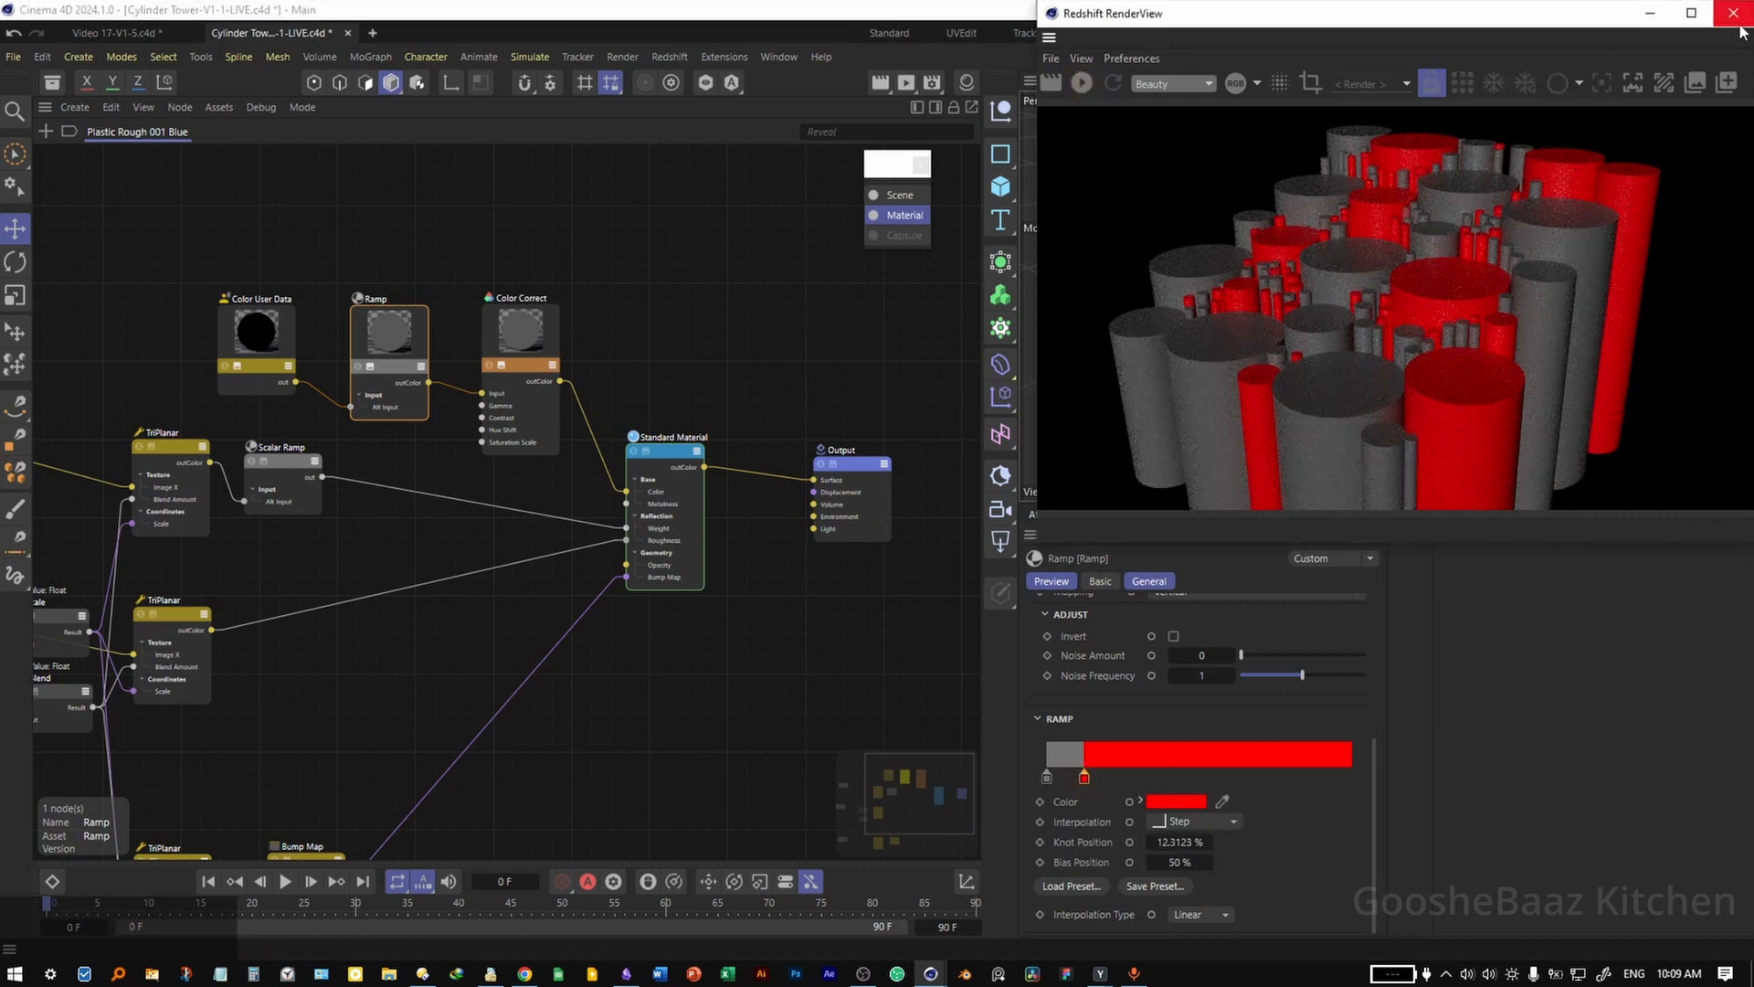
click(1734, 12)
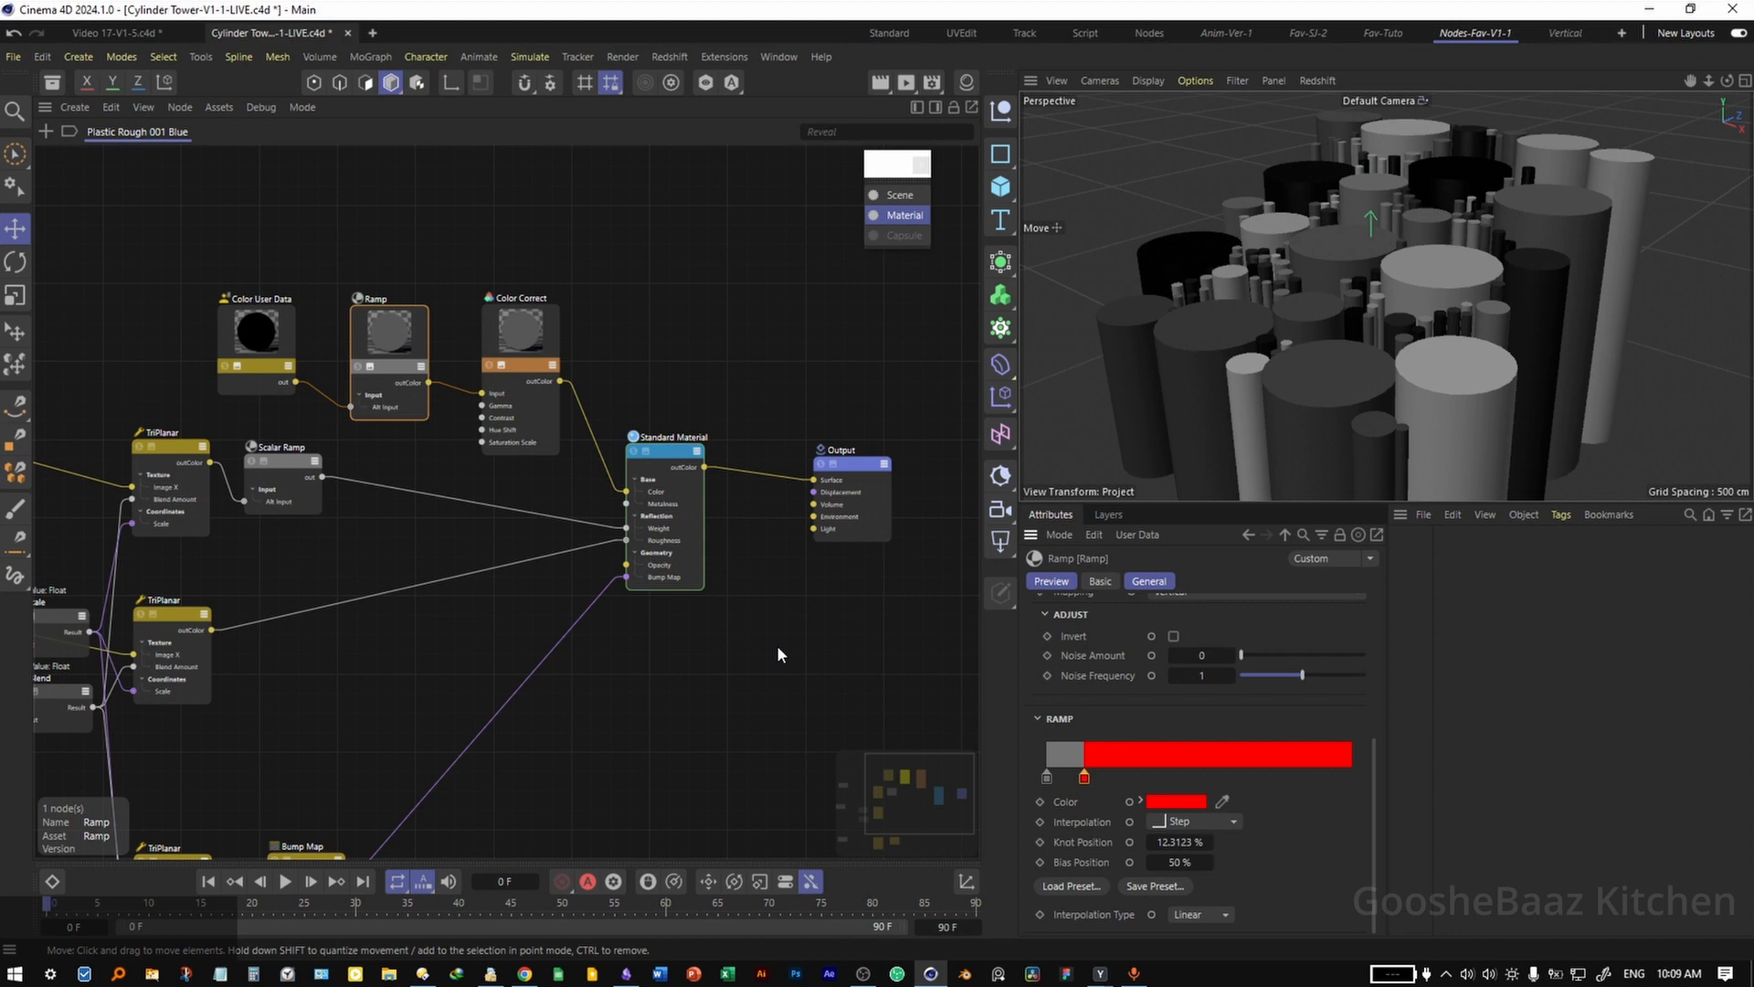
click(714, 379)
key(ctrl+s)
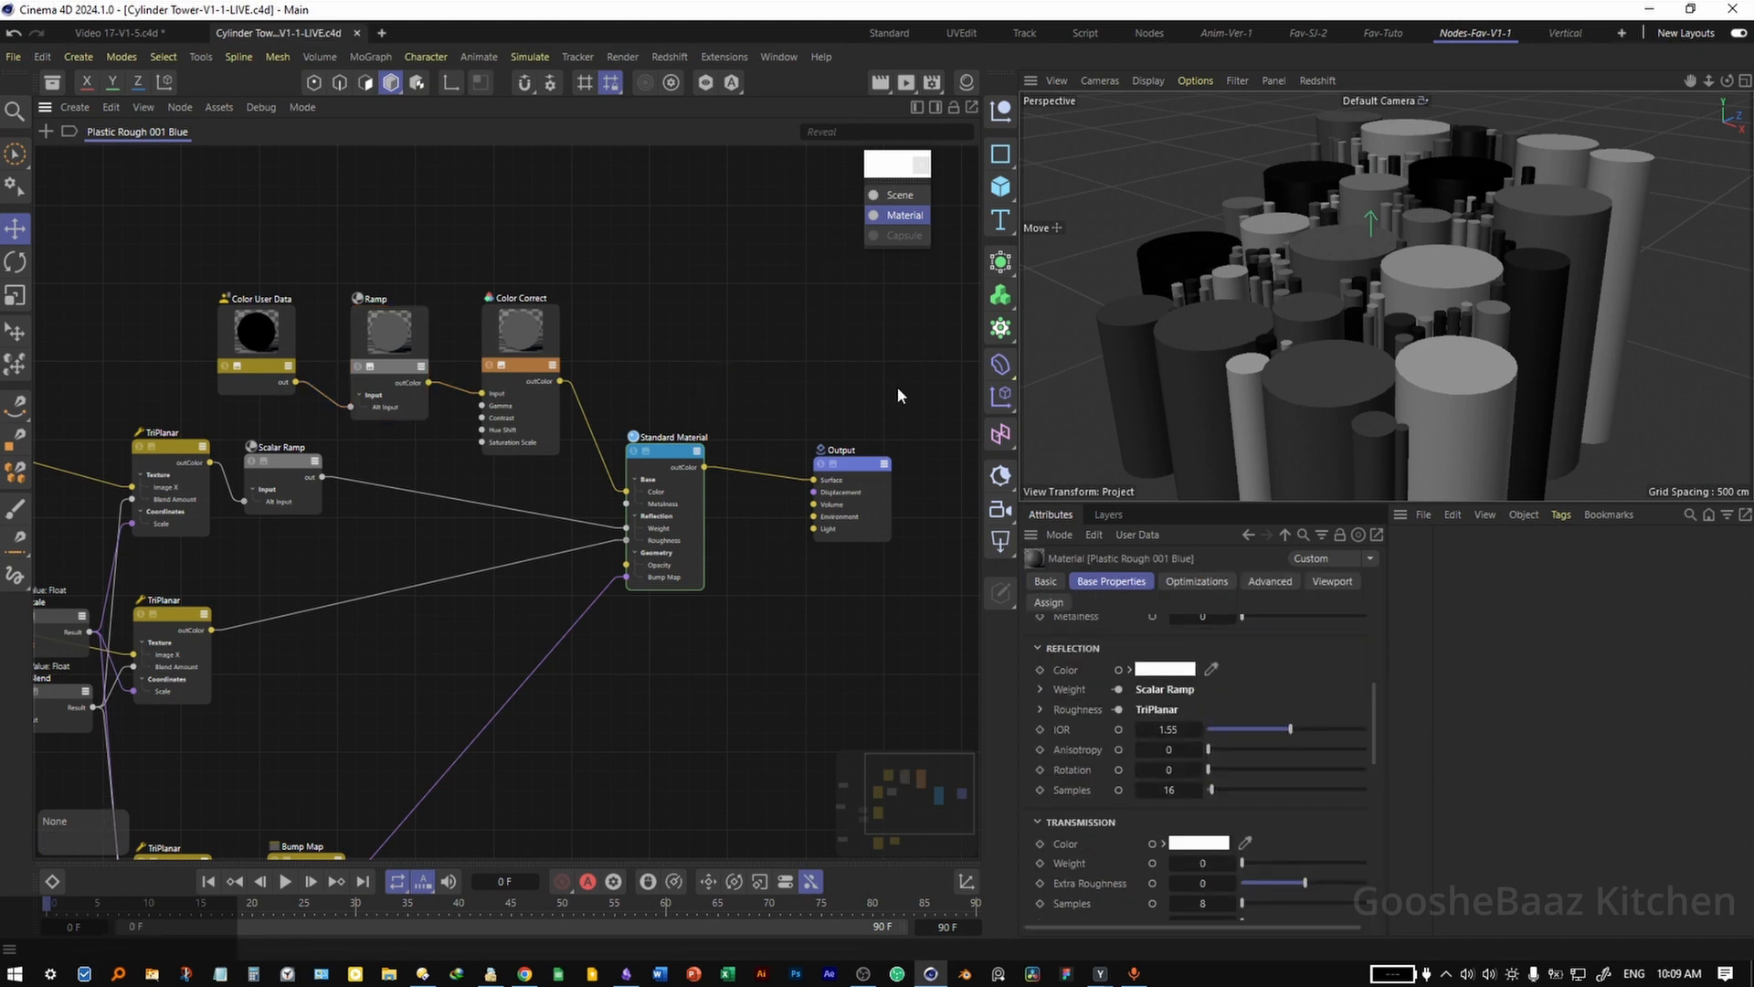
Add a Redshift camera, look through it and frame the cylinder towers more closely
click(1000, 509)
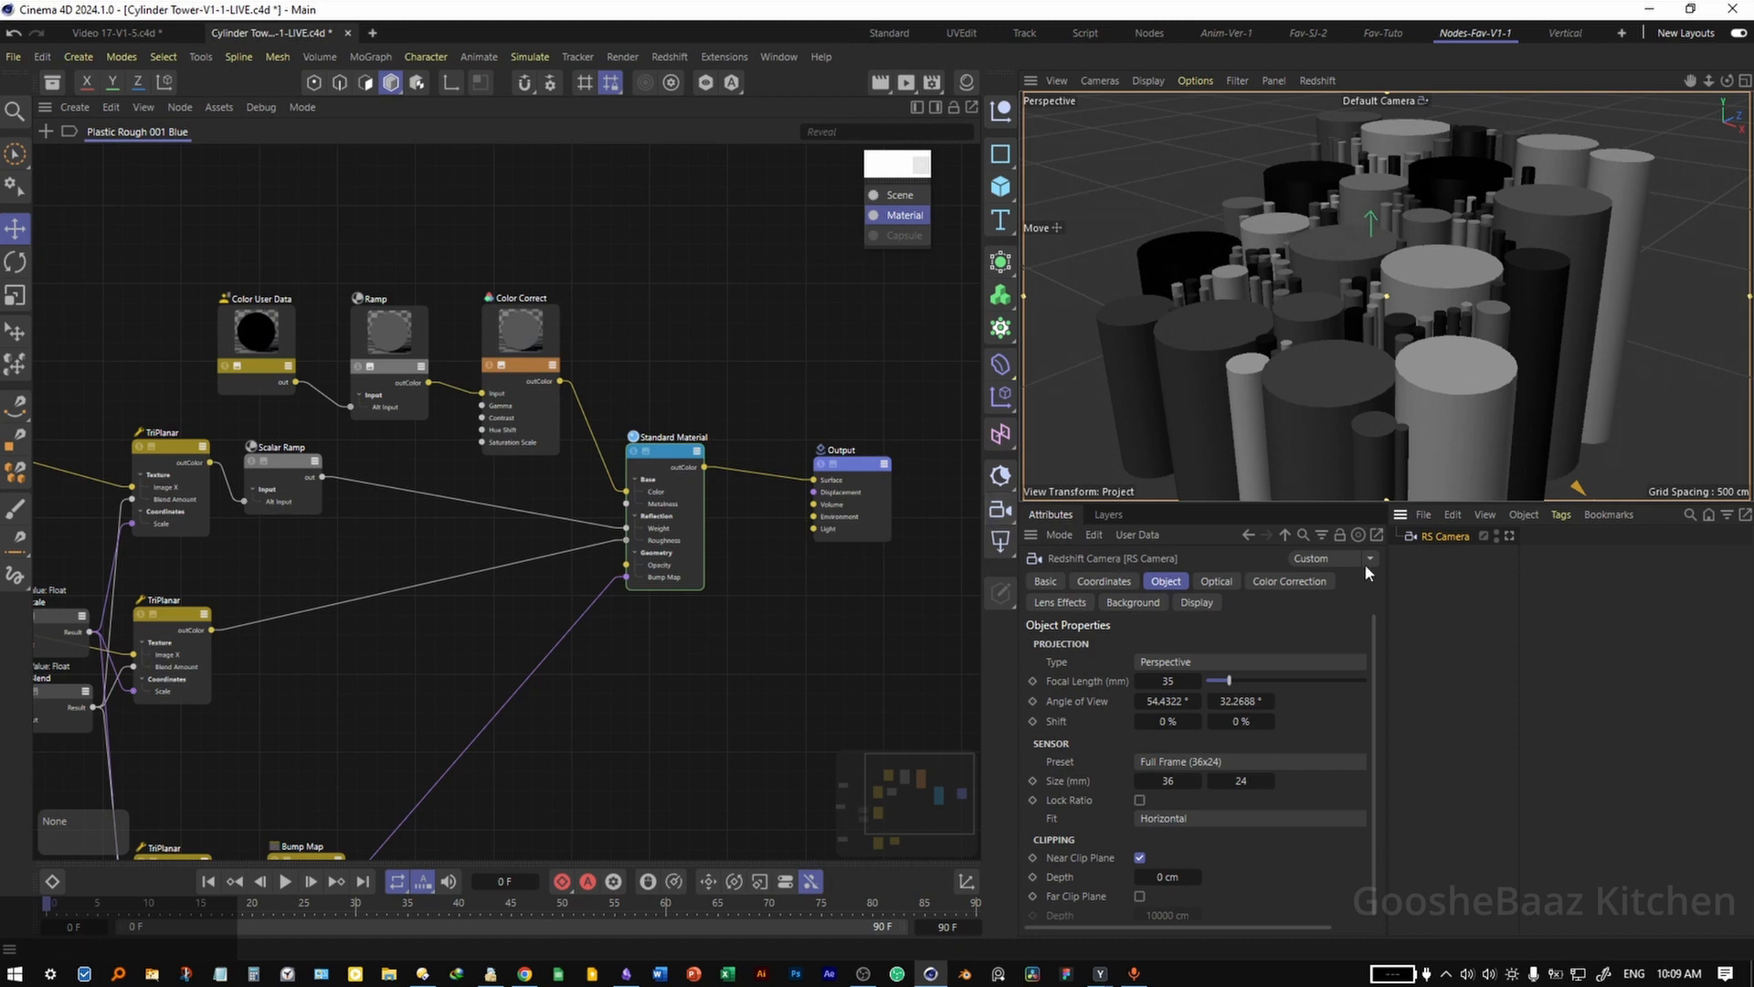
click(1509, 535)
click(1429, 310)
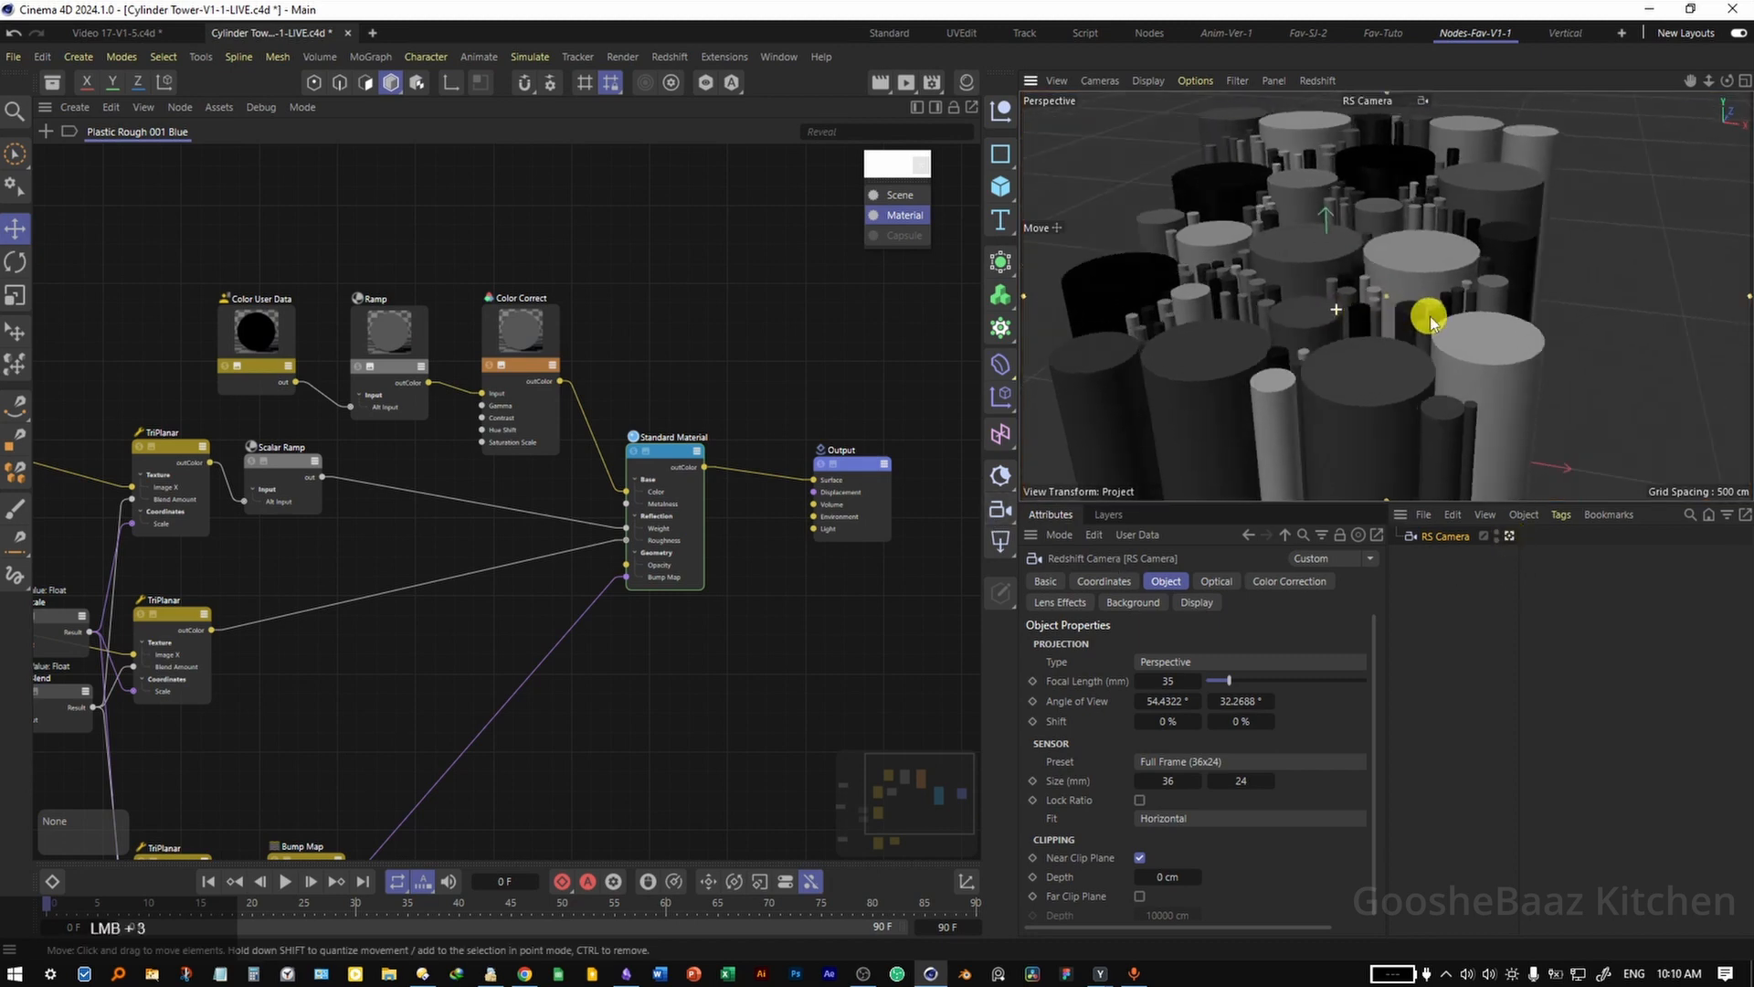
click(1371, 271)
drag(1381, 273, 1347, 298)
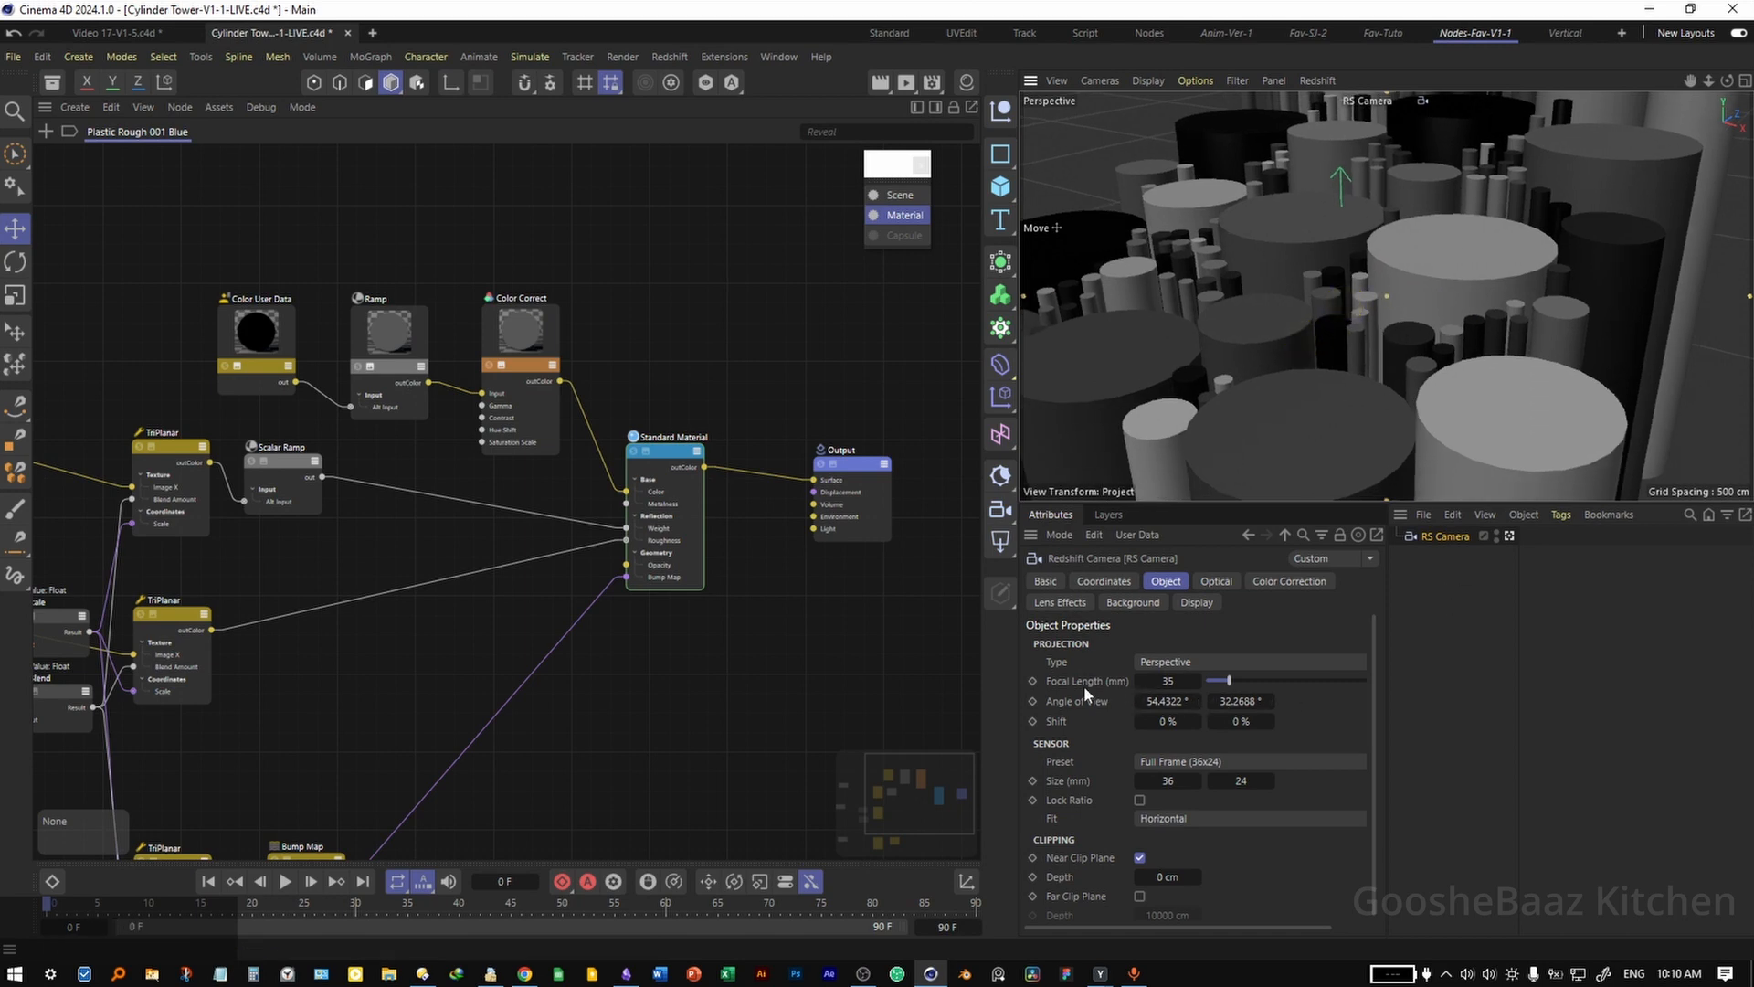
Set the camera's focal length to 120 mm and reframe the shot from above onto the cylinder tops
click(1165, 687)
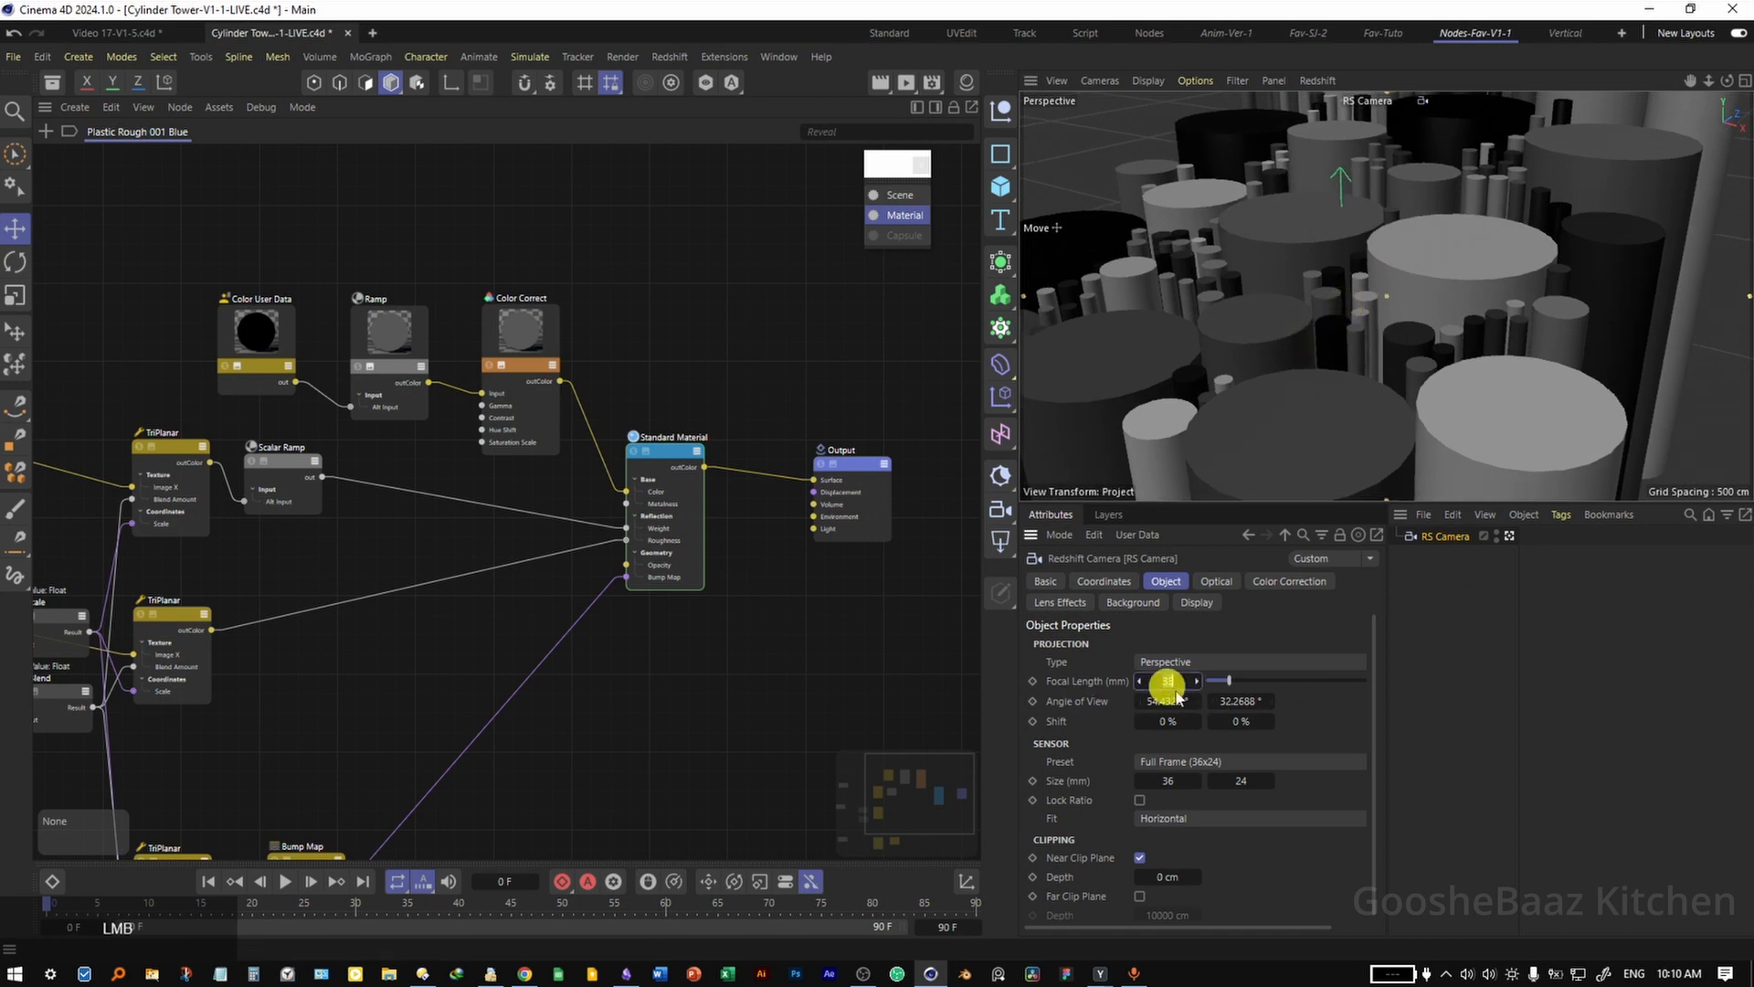
text(120)
key(Return)
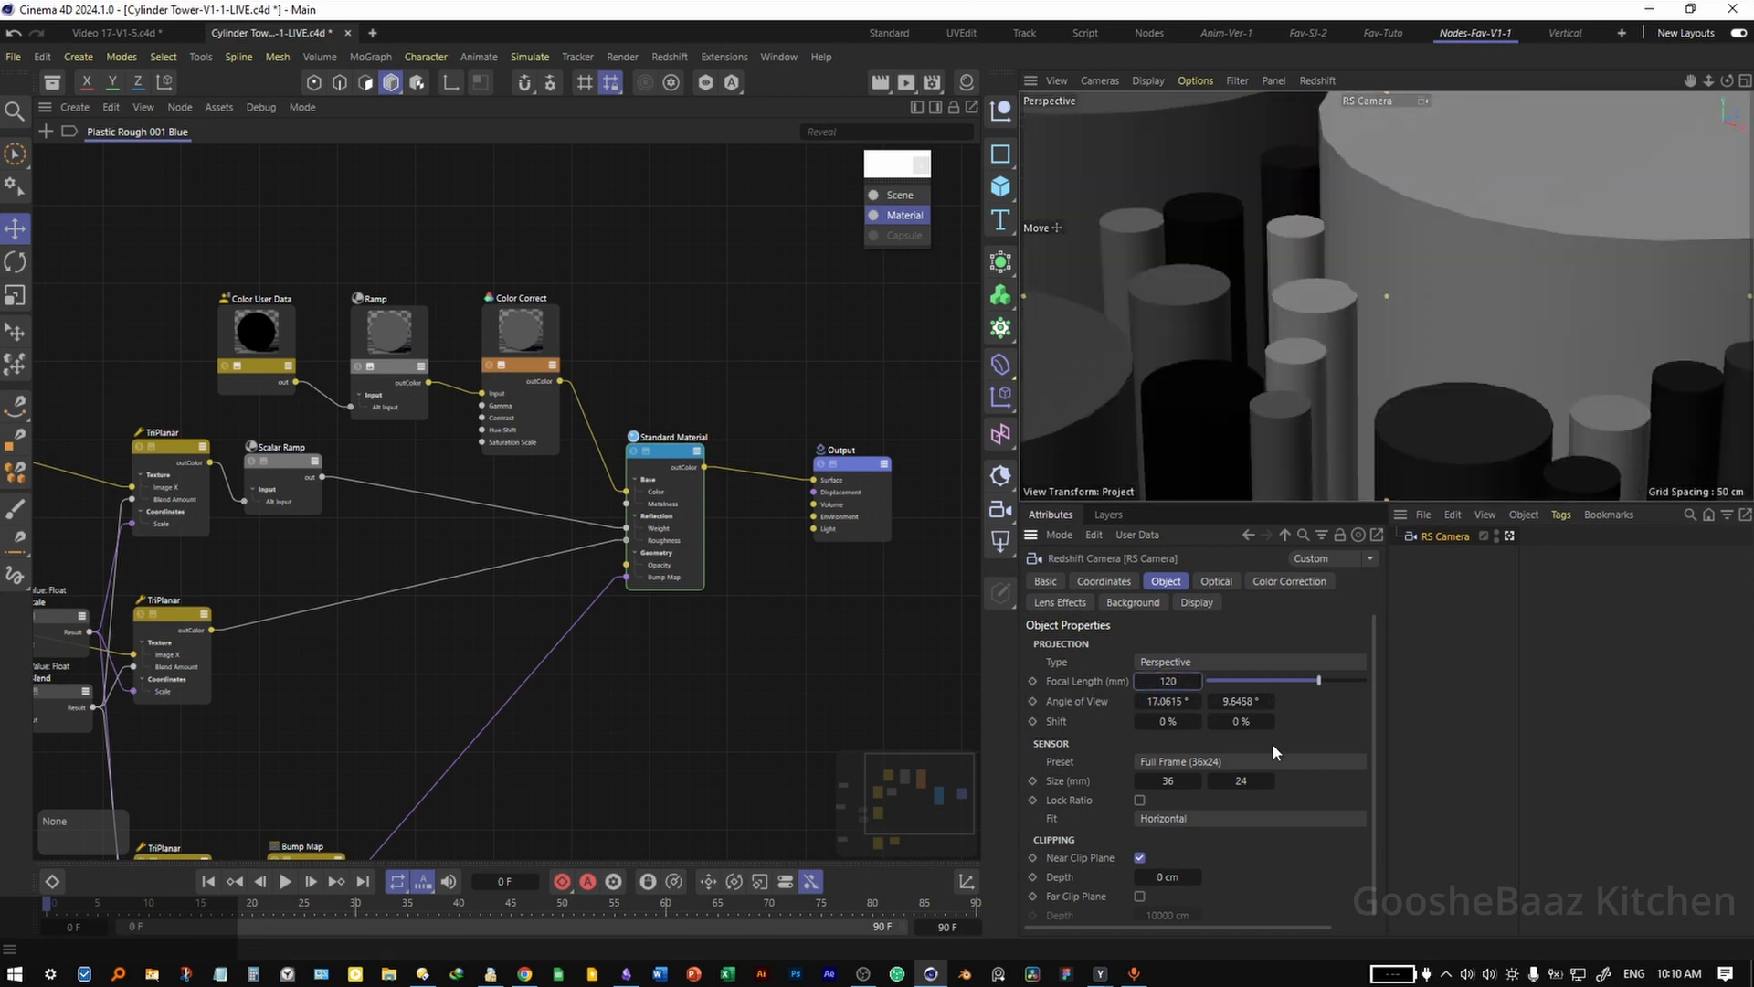
drag(1141, 294, 1187, 352)
drag(1340, 304, 1399, 269)
drag(1402, 265, 1558, 301)
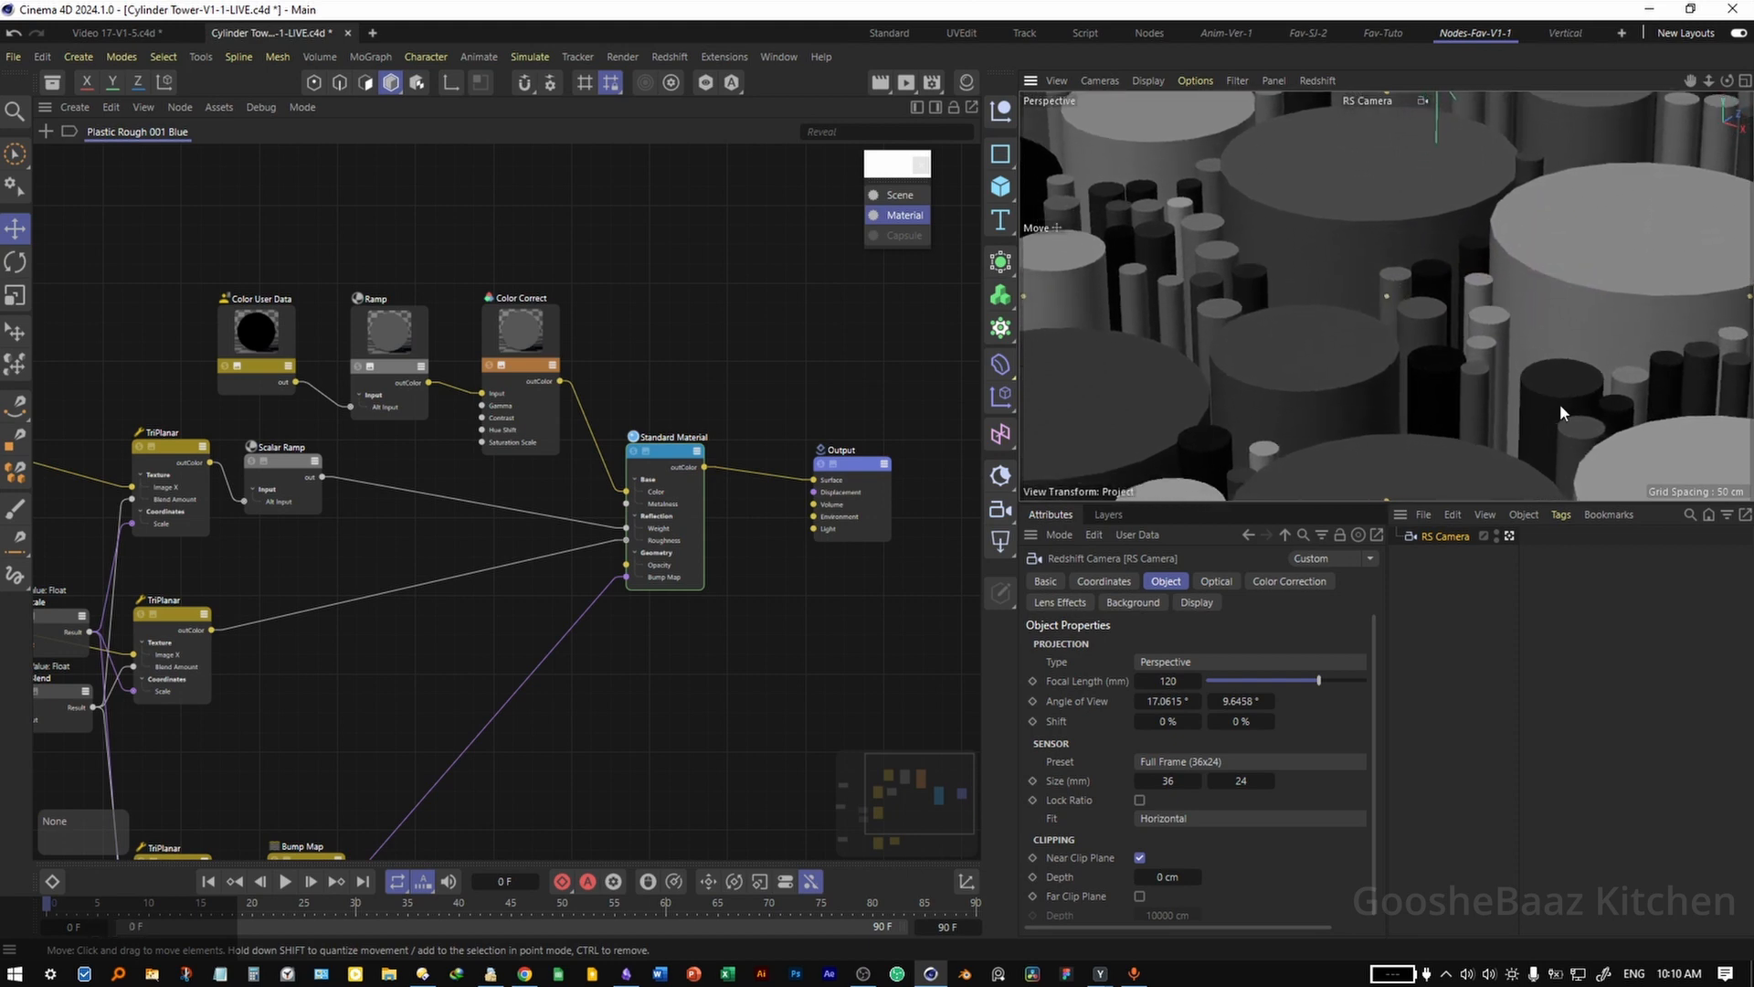
Open a new view panel showing the whole scene and add a Redshift Infinite light
click(1274, 82)
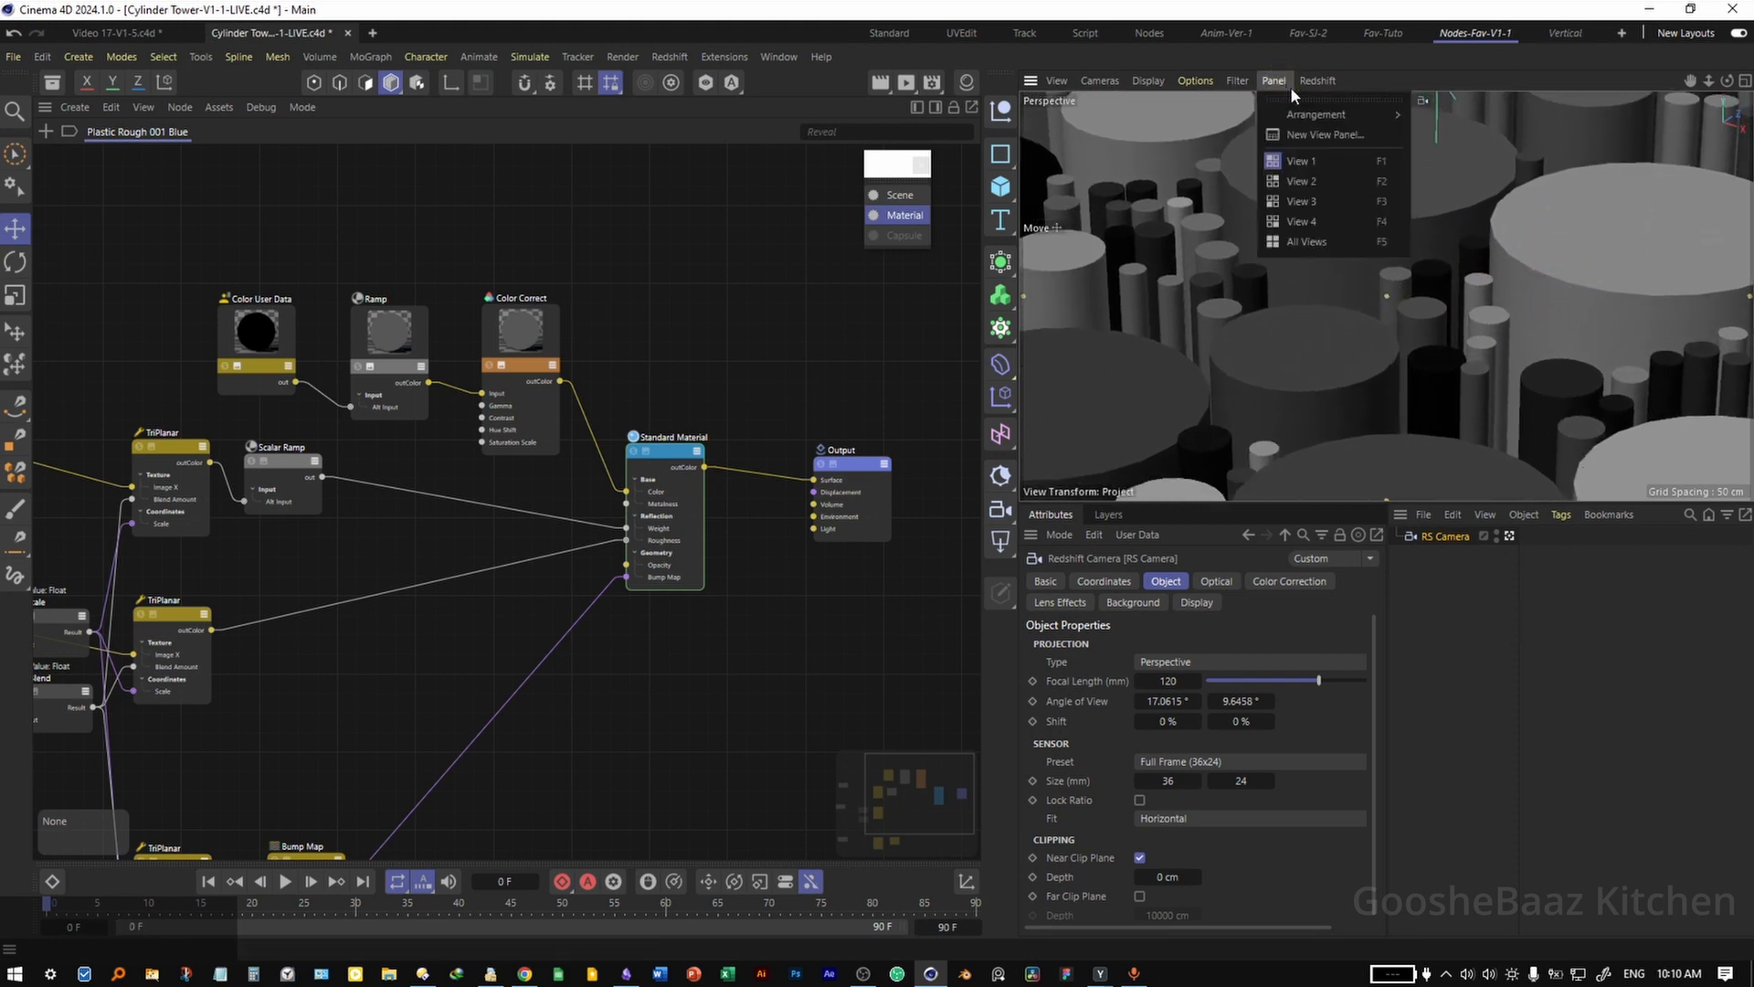
click(1324, 135)
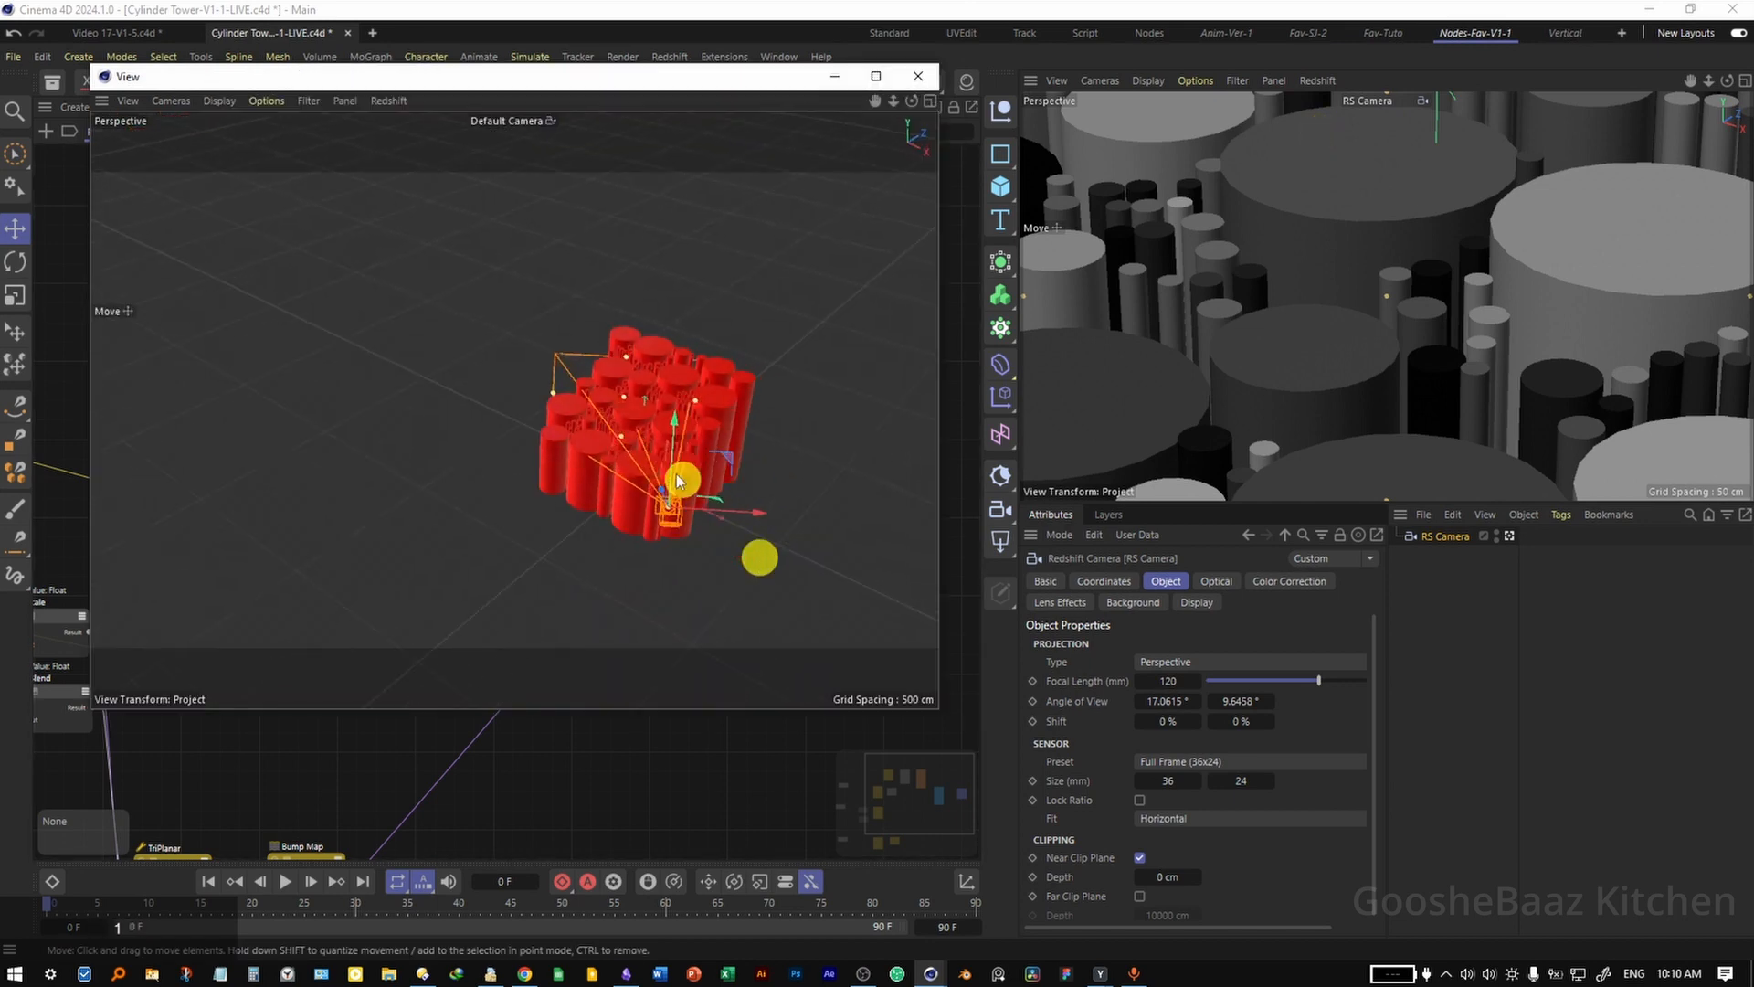
drag(678, 479, 672, 414)
click(786, 439)
drag(1003, 538, 1092, 640)
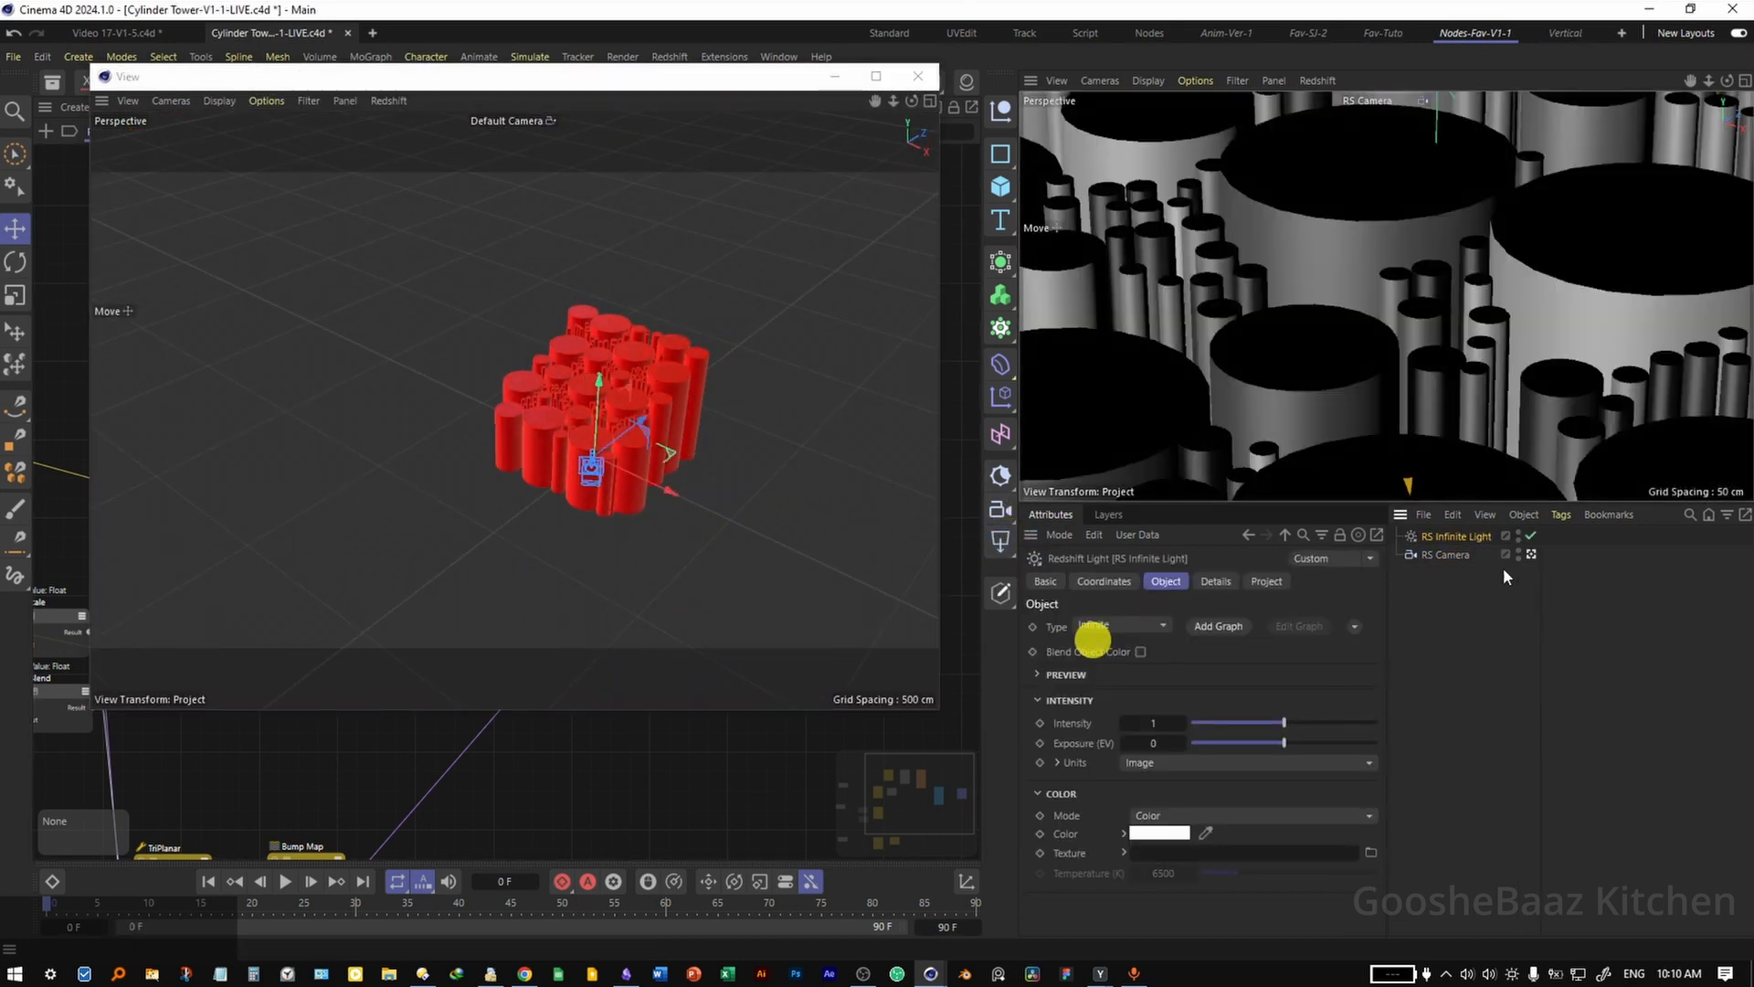
Add a Null object and rename it target
click(1001, 111)
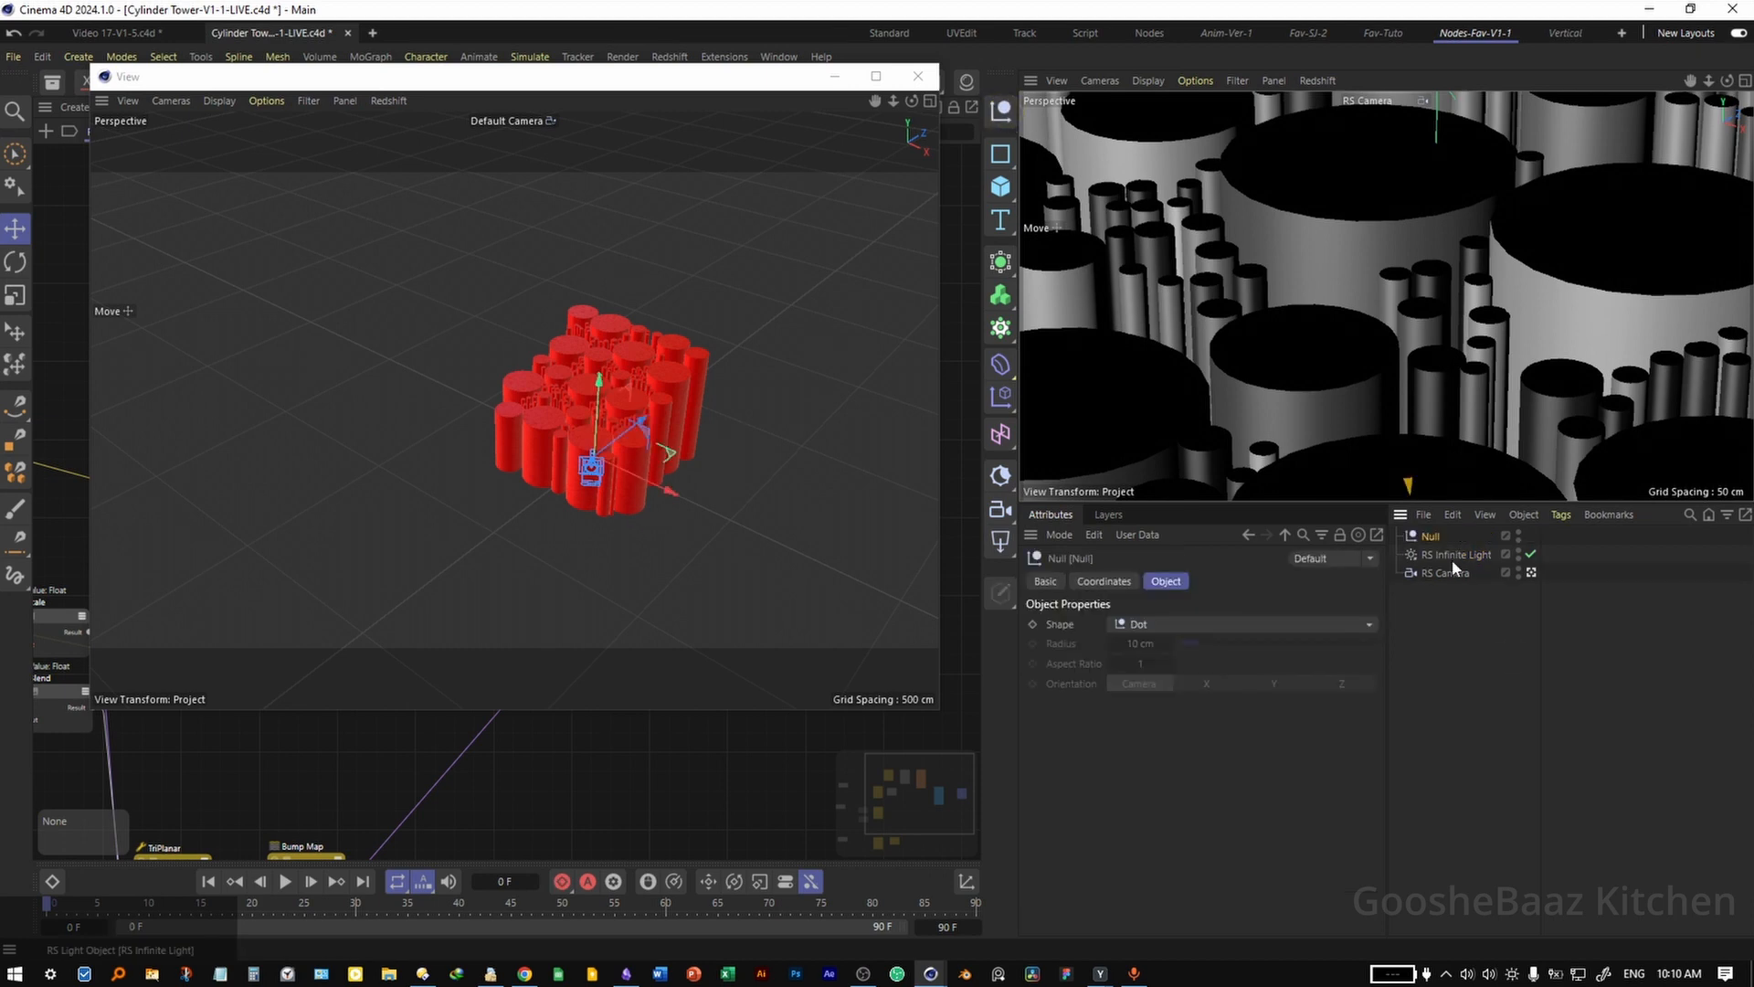
double_click(1432, 537)
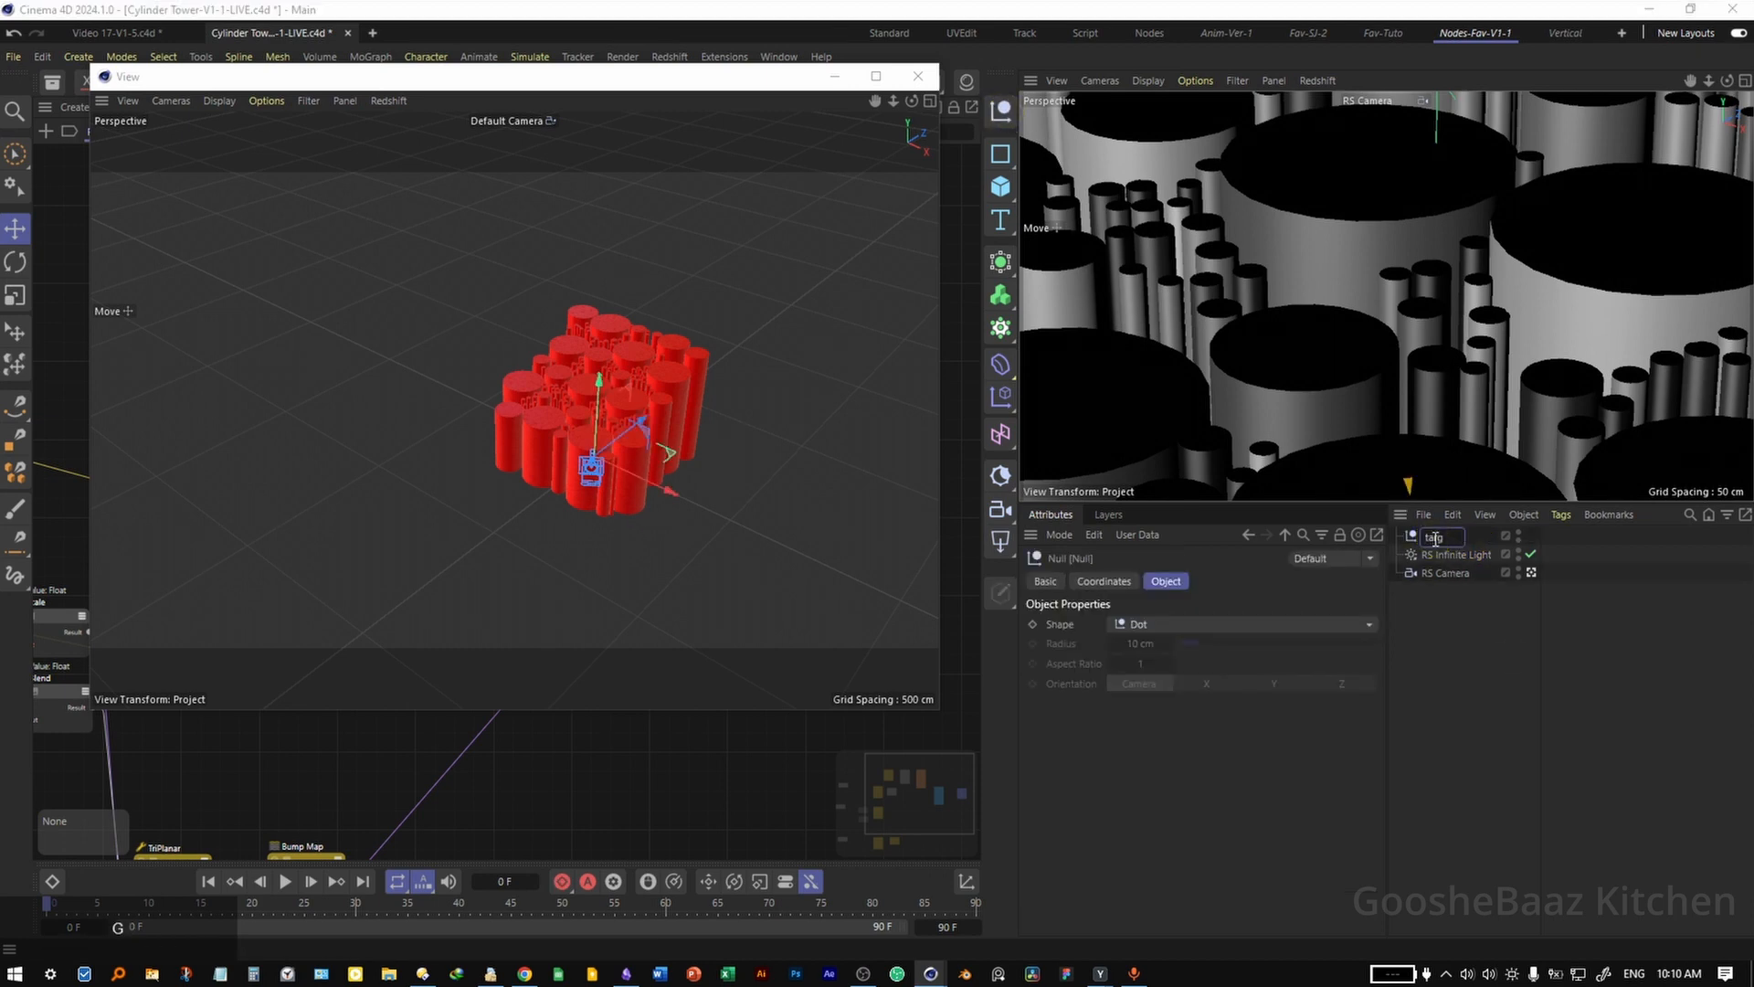
click(1439, 539)
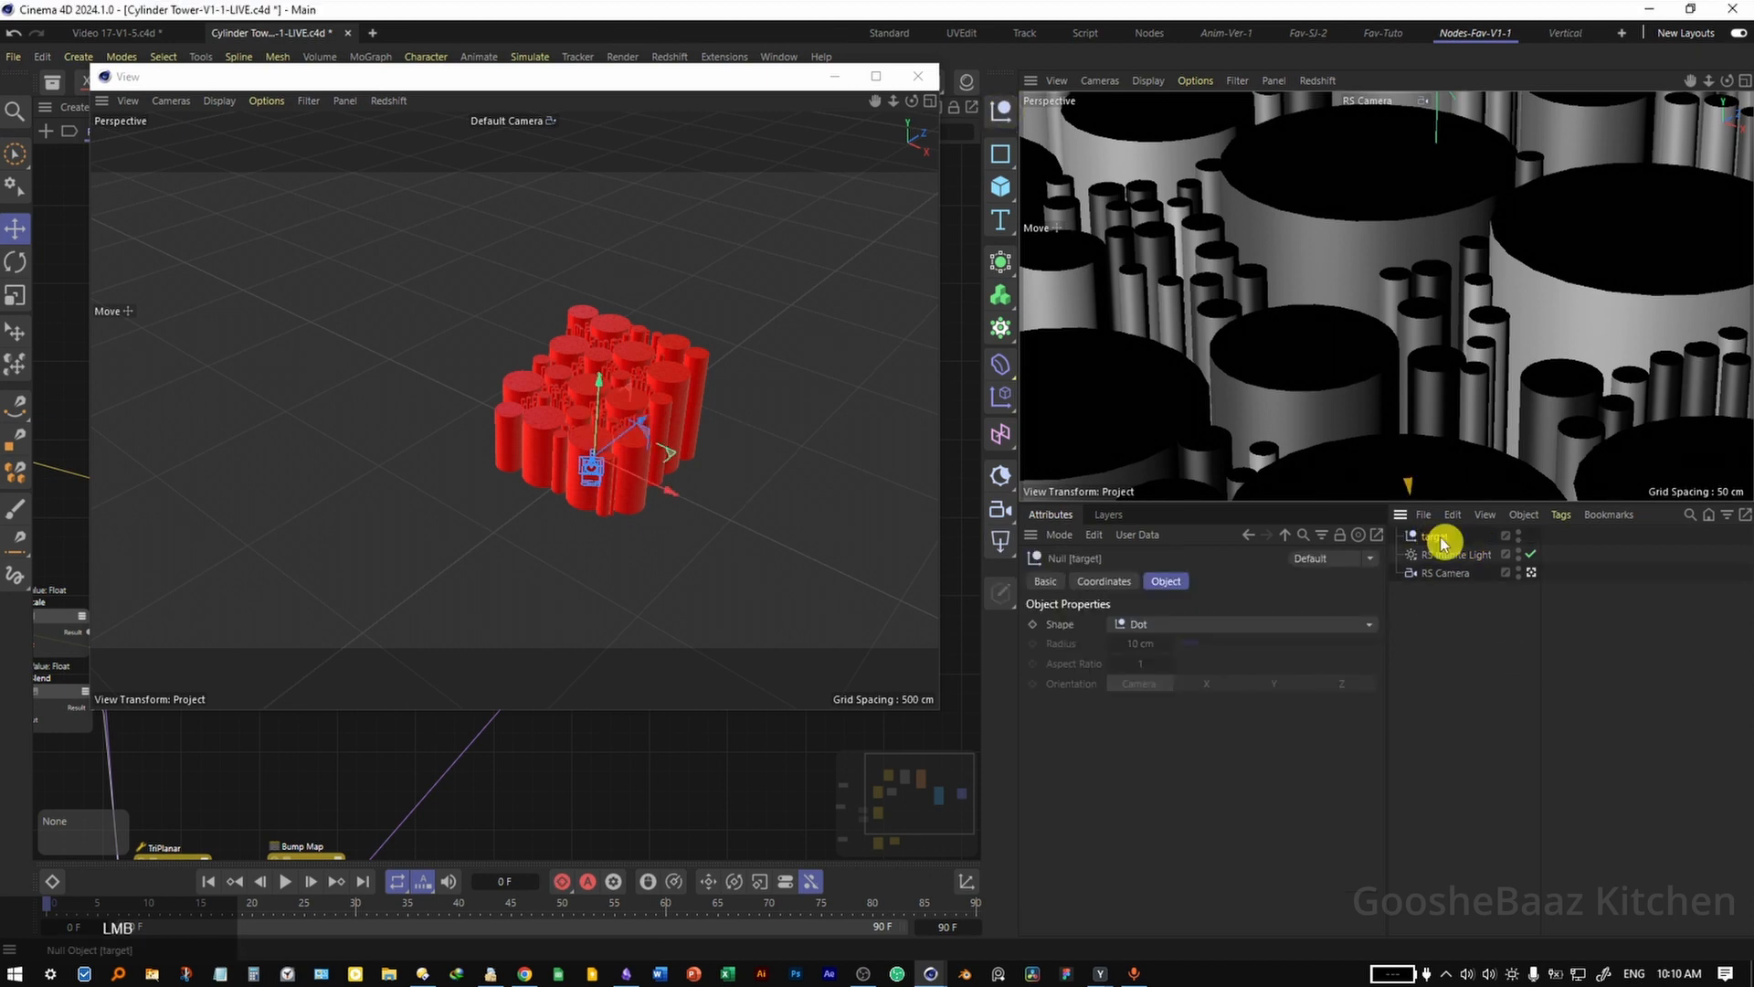
Add a Target tag to the RS Infinite Light and assign the target null as its target object
click(1444, 588)
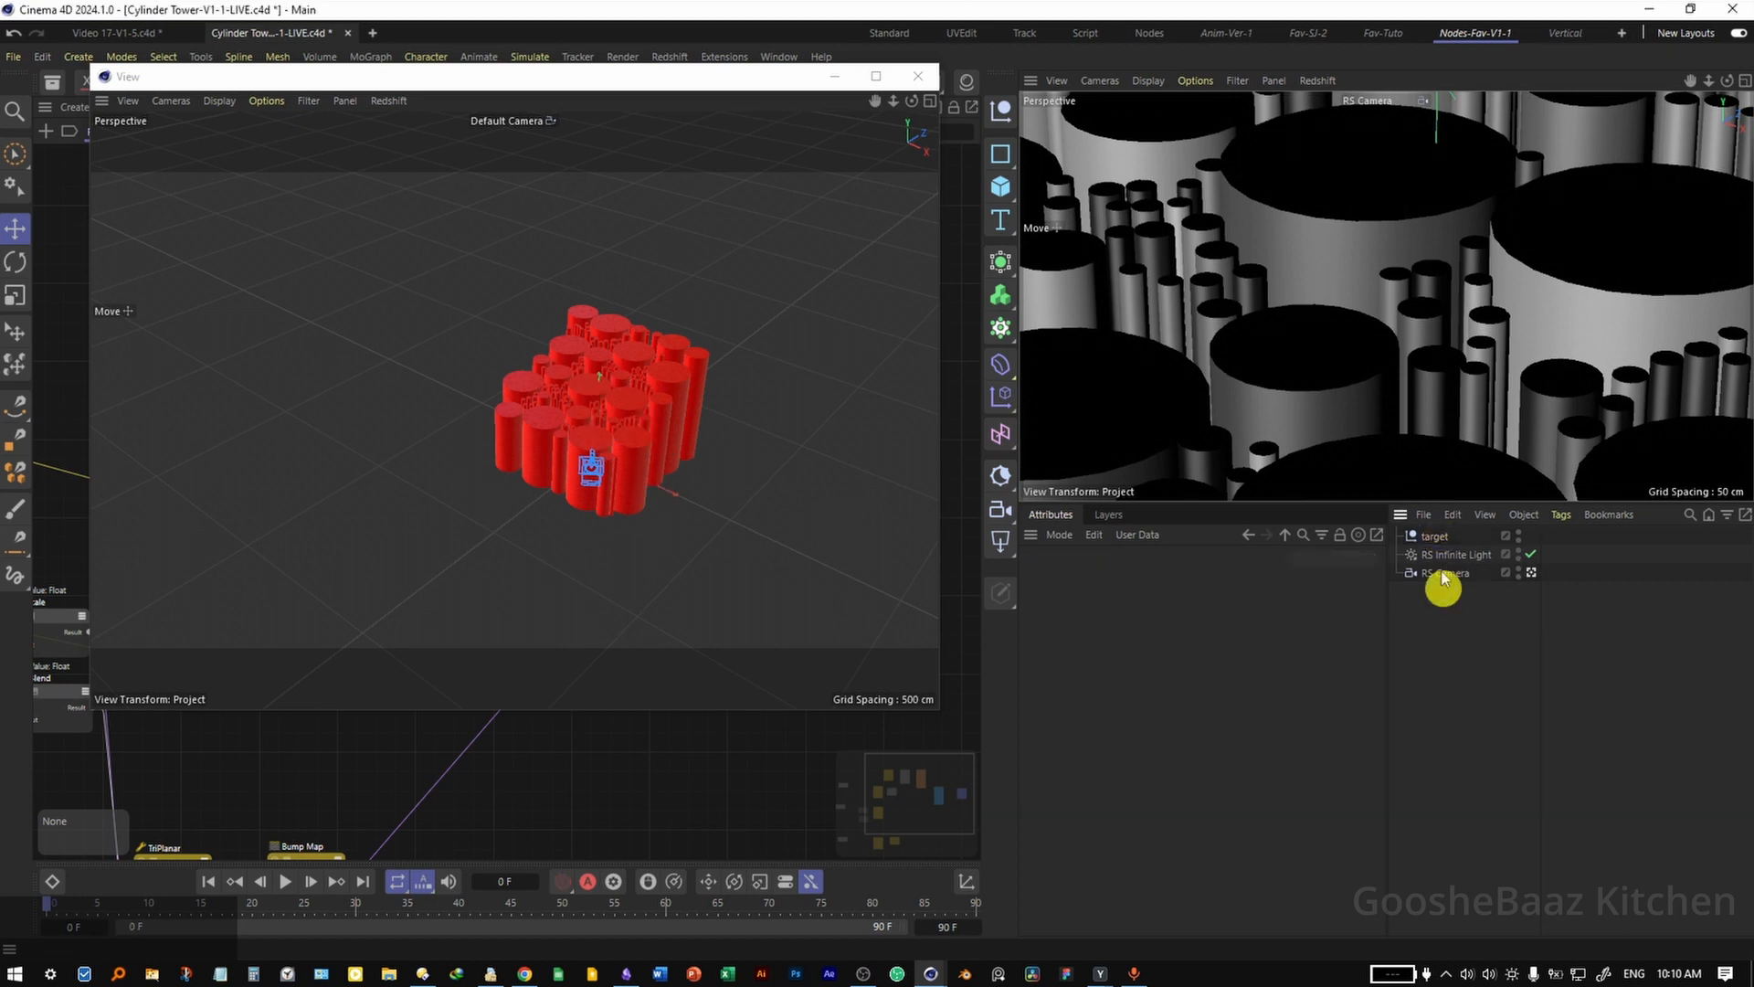
click(1459, 554)
right_click(1471, 557)
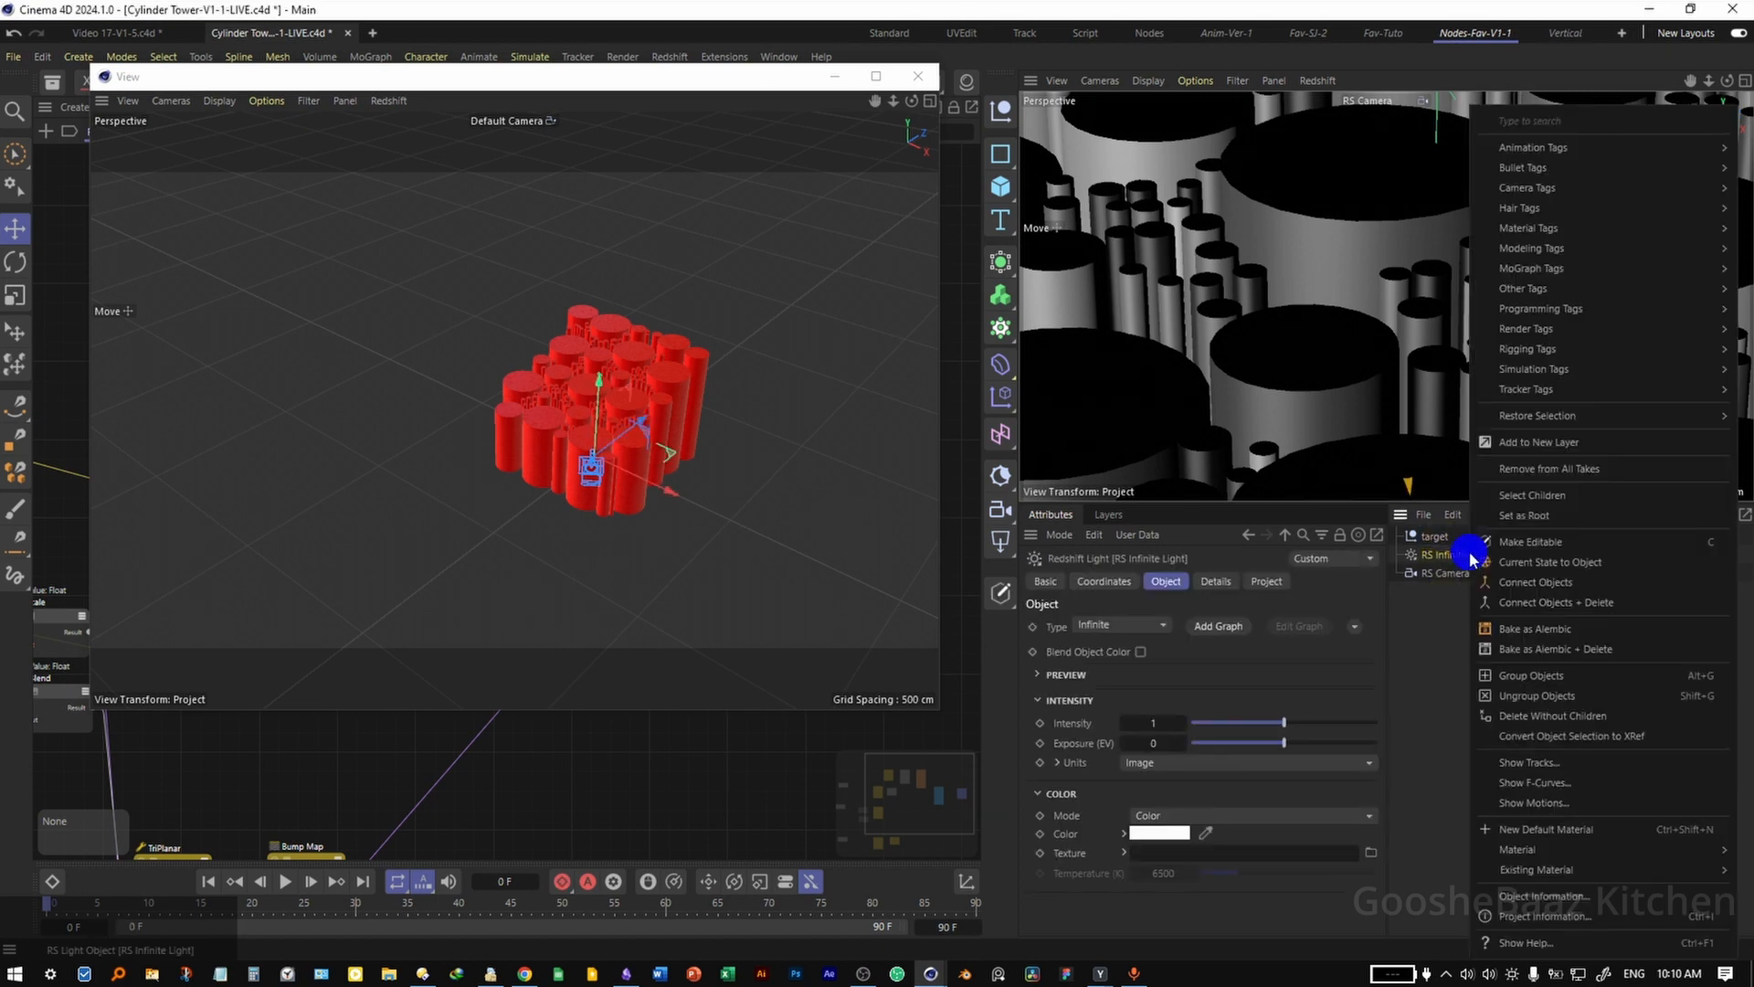
text(targ)
mouse_move(1621, 144)
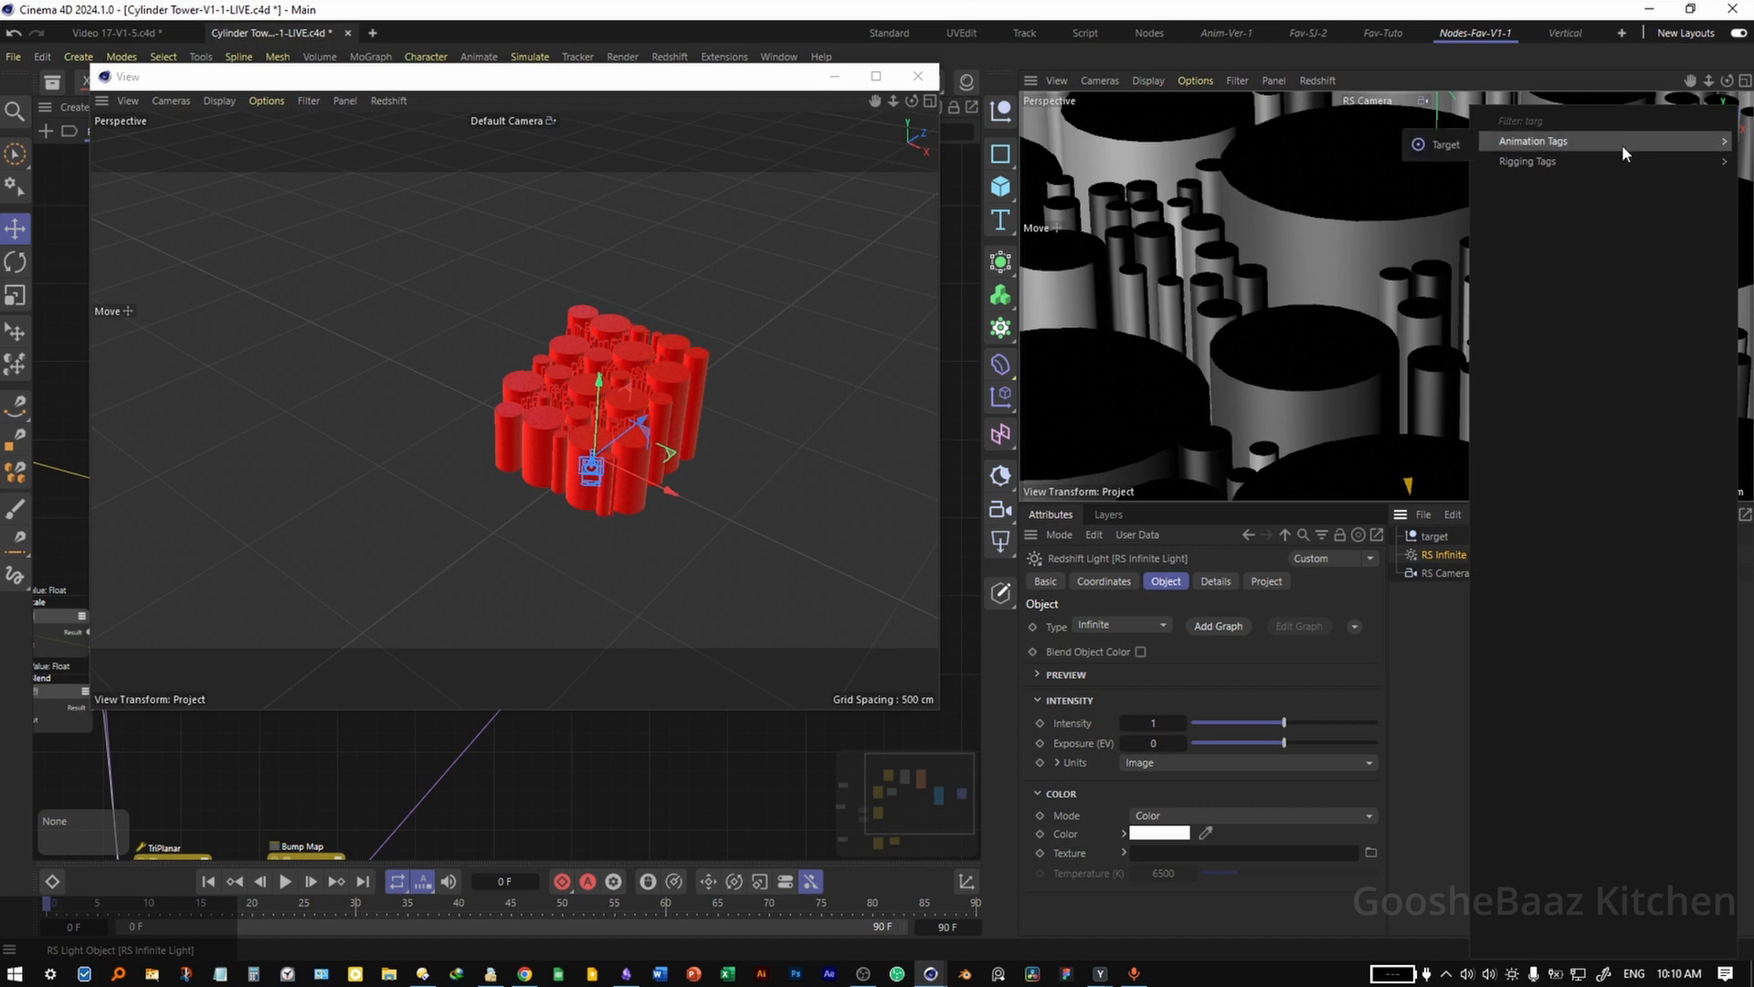
click(1459, 146)
drag(1433, 537, 1141, 627)
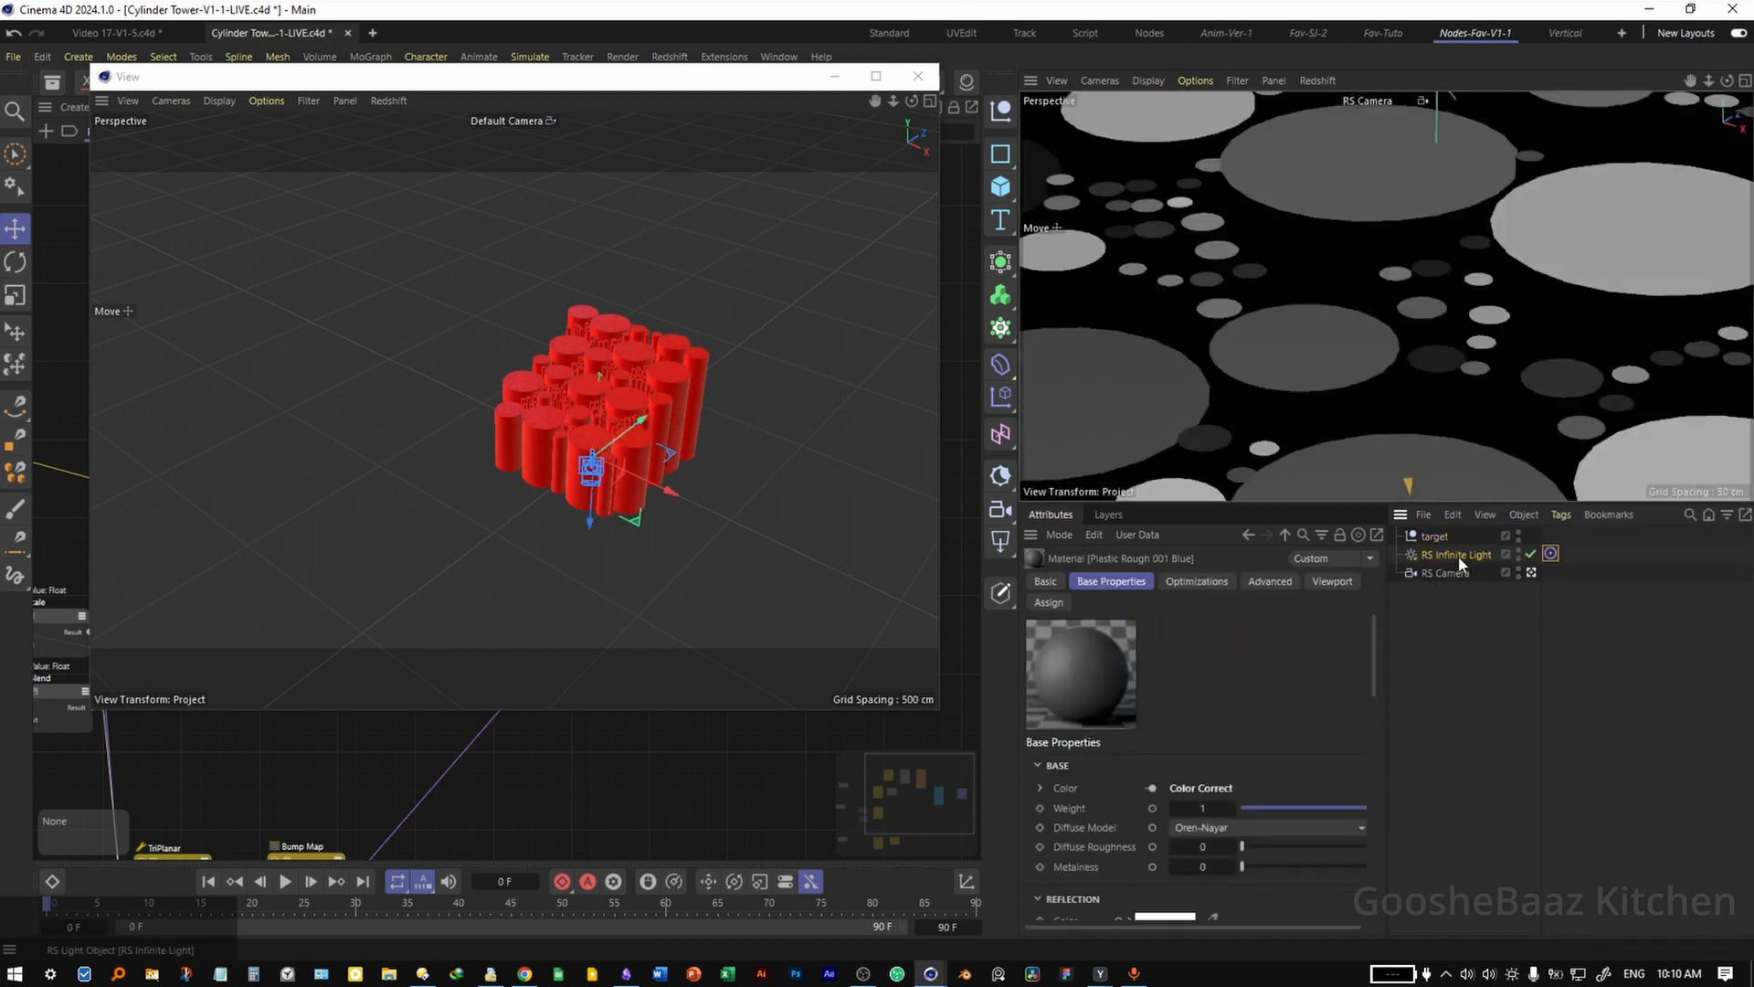
Move the RS Infinite Light above and beside the cylinder tower so it shines onto the cylinders at an angle
drag(598, 580, 783, 494)
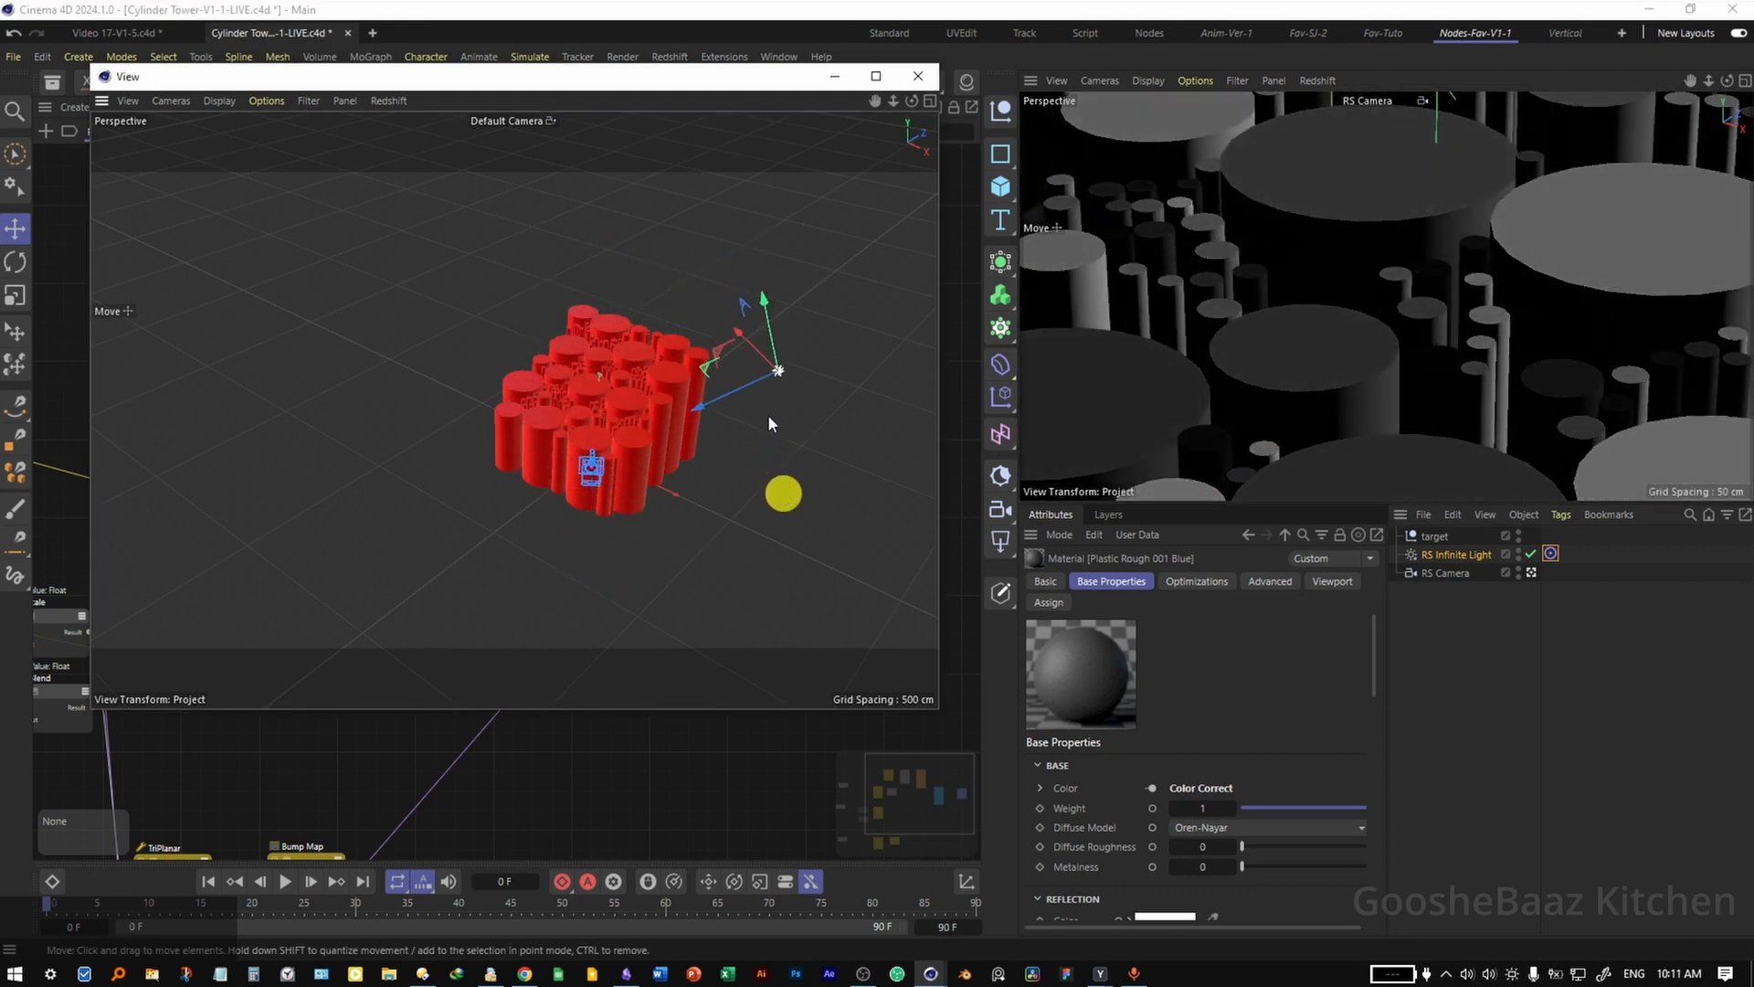
middle_click(768, 418)
middle_click(662, 256)
drag(819, 375, 783, 690)
middle_click(783, 691)
middle_click(457, 293)
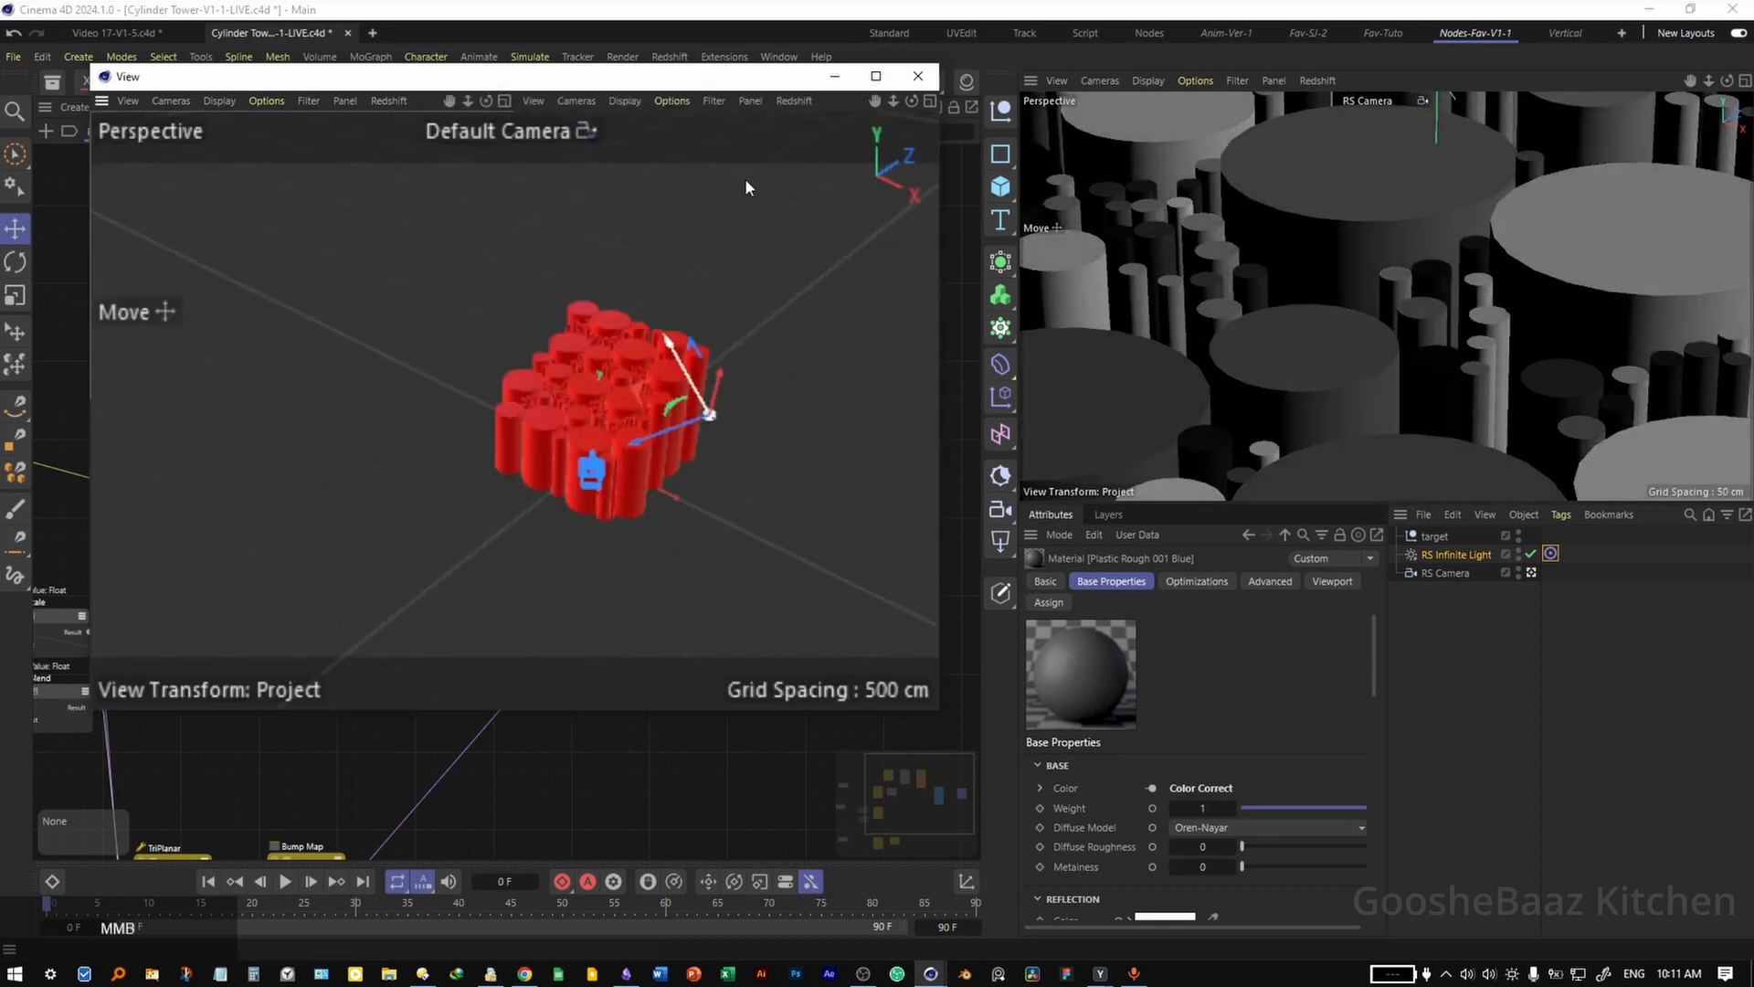
drag(721, 77, 702, 152)
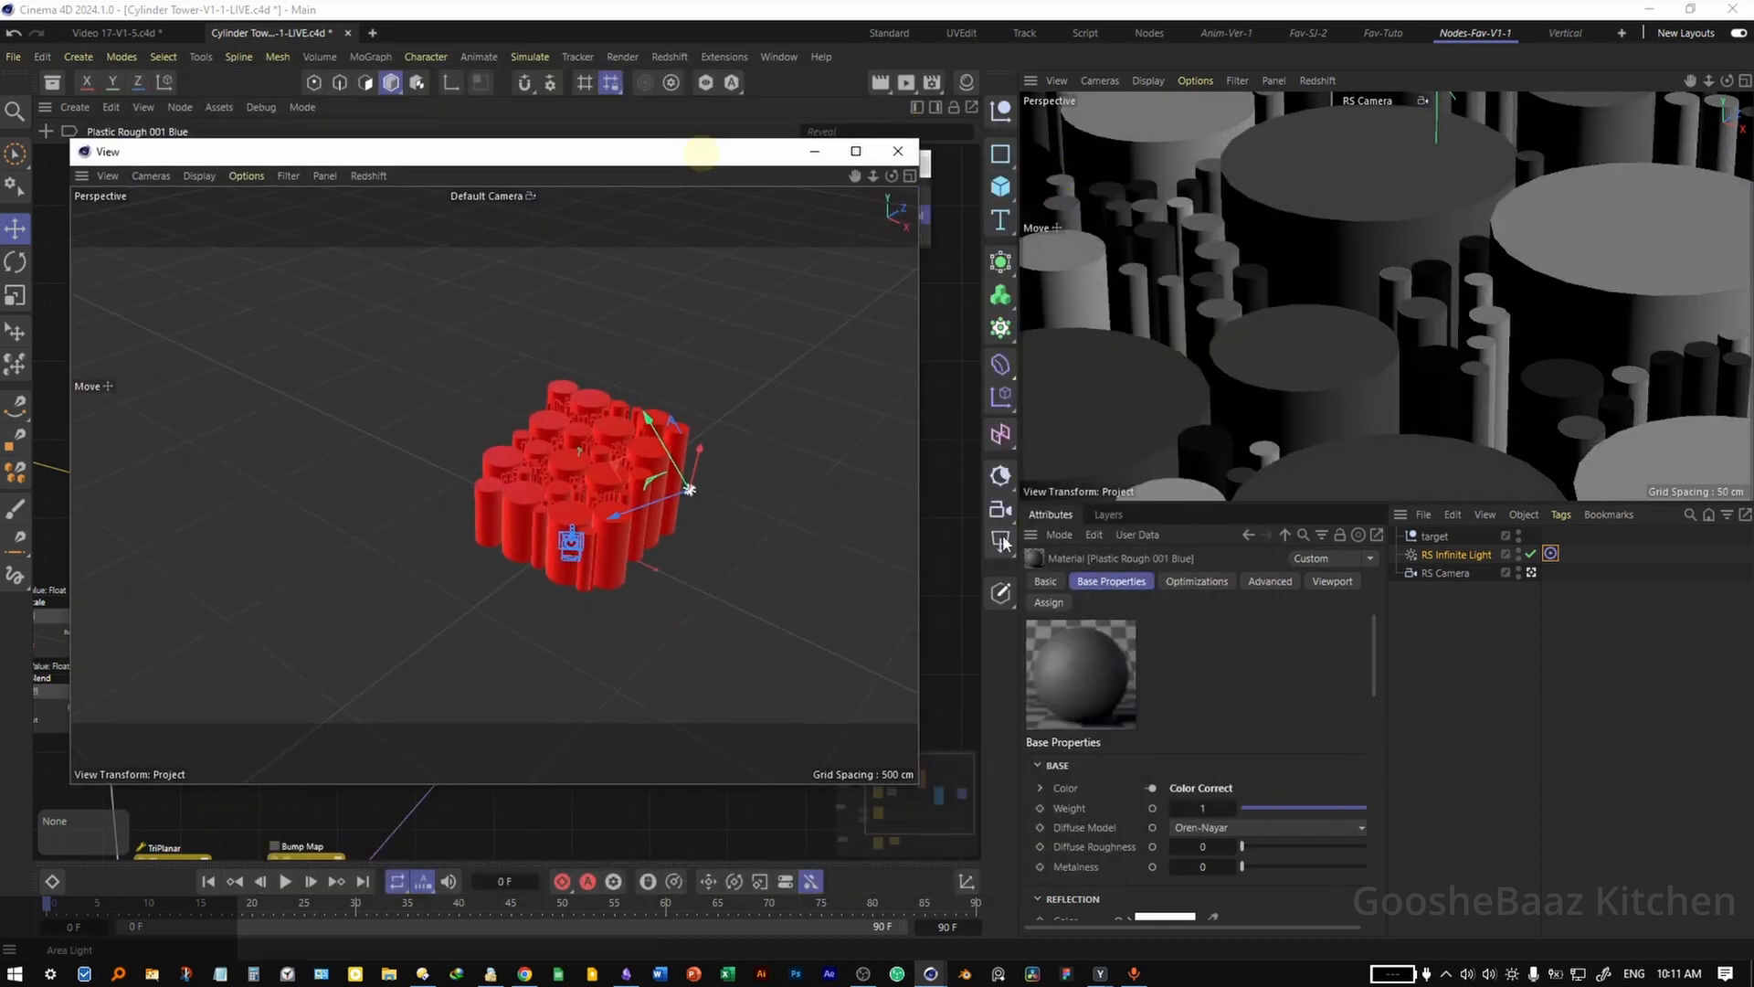
Add a Redshift Dome Light and search all asset categories in the Asset Browser for hdri
drag(1004, 544, 1091, 715)
drag(527, 152, 909, 177)
click(53, 82)
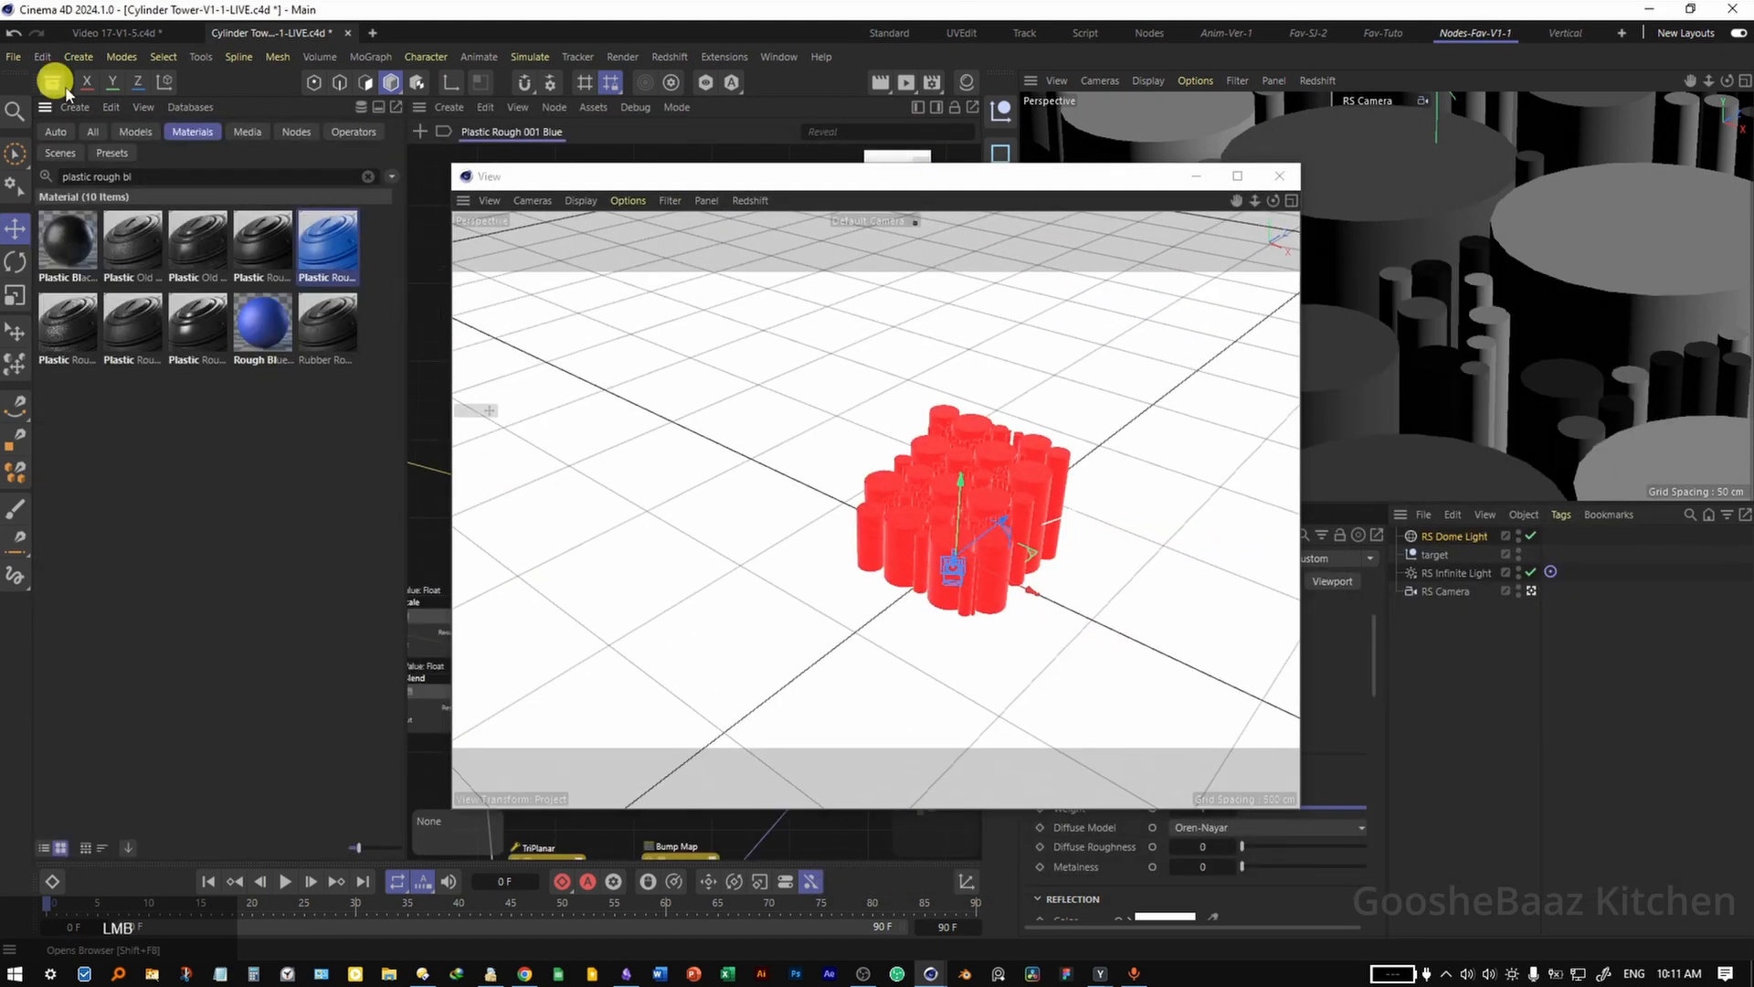
click(92, 131)
click(369, 177)
click(290, 171)
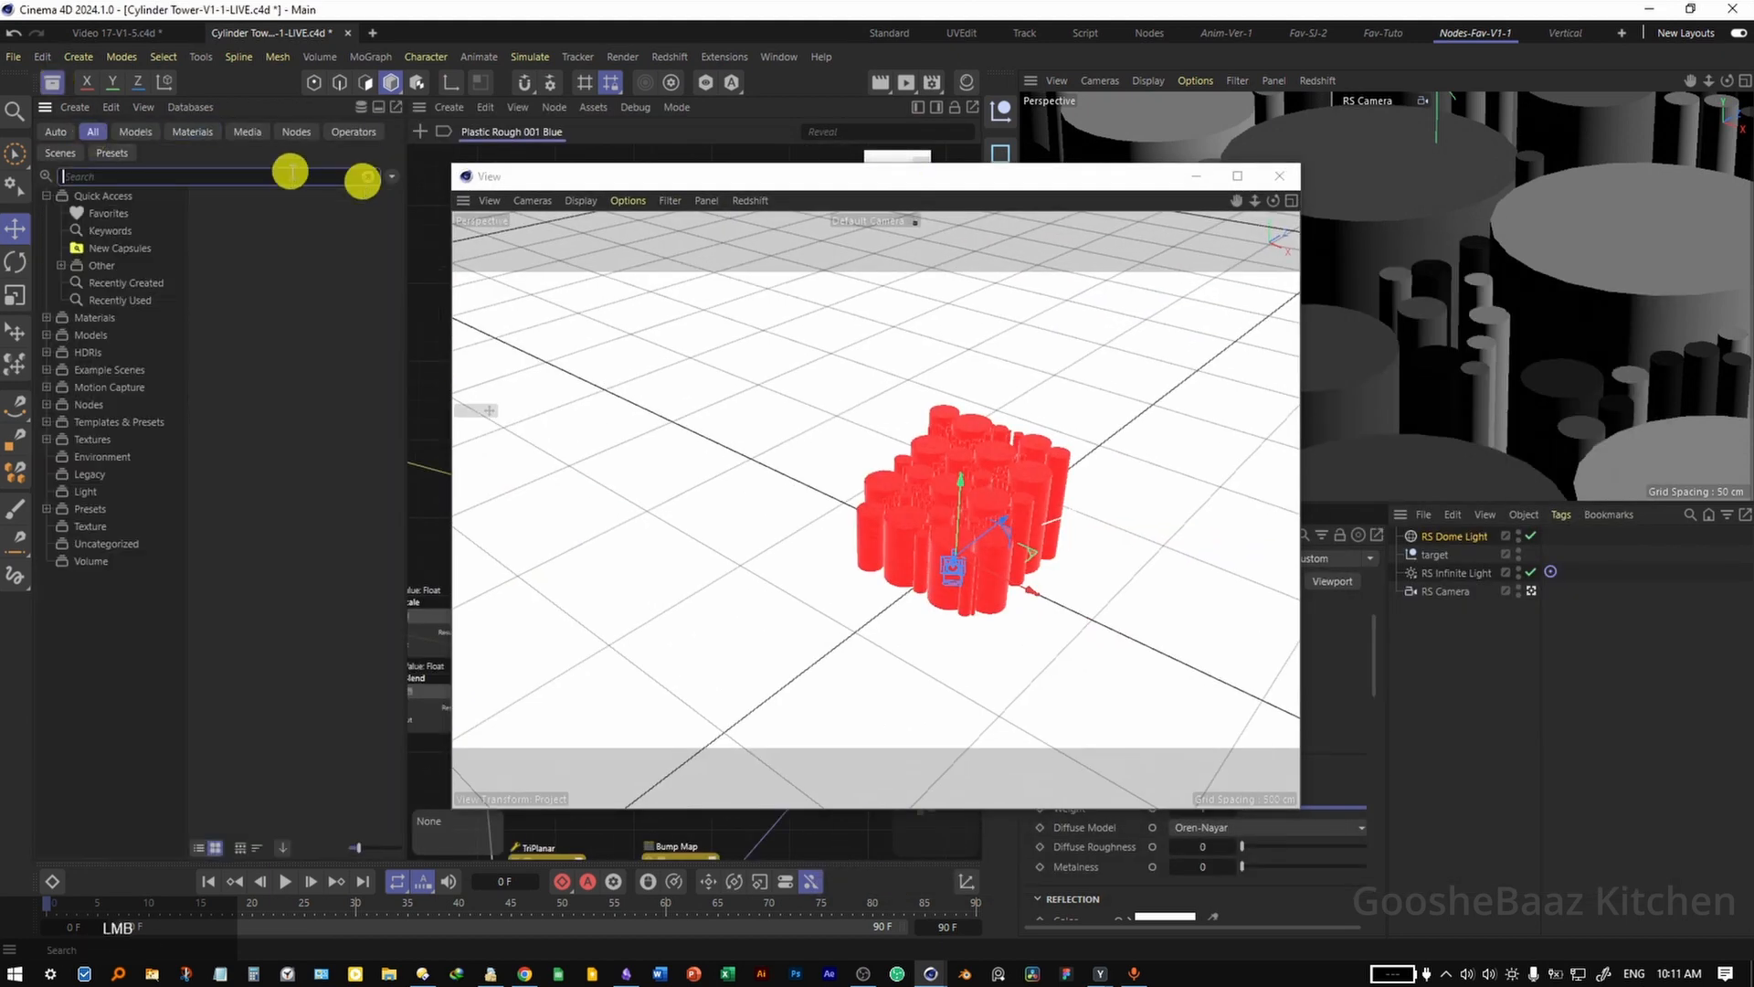
text(hdri)
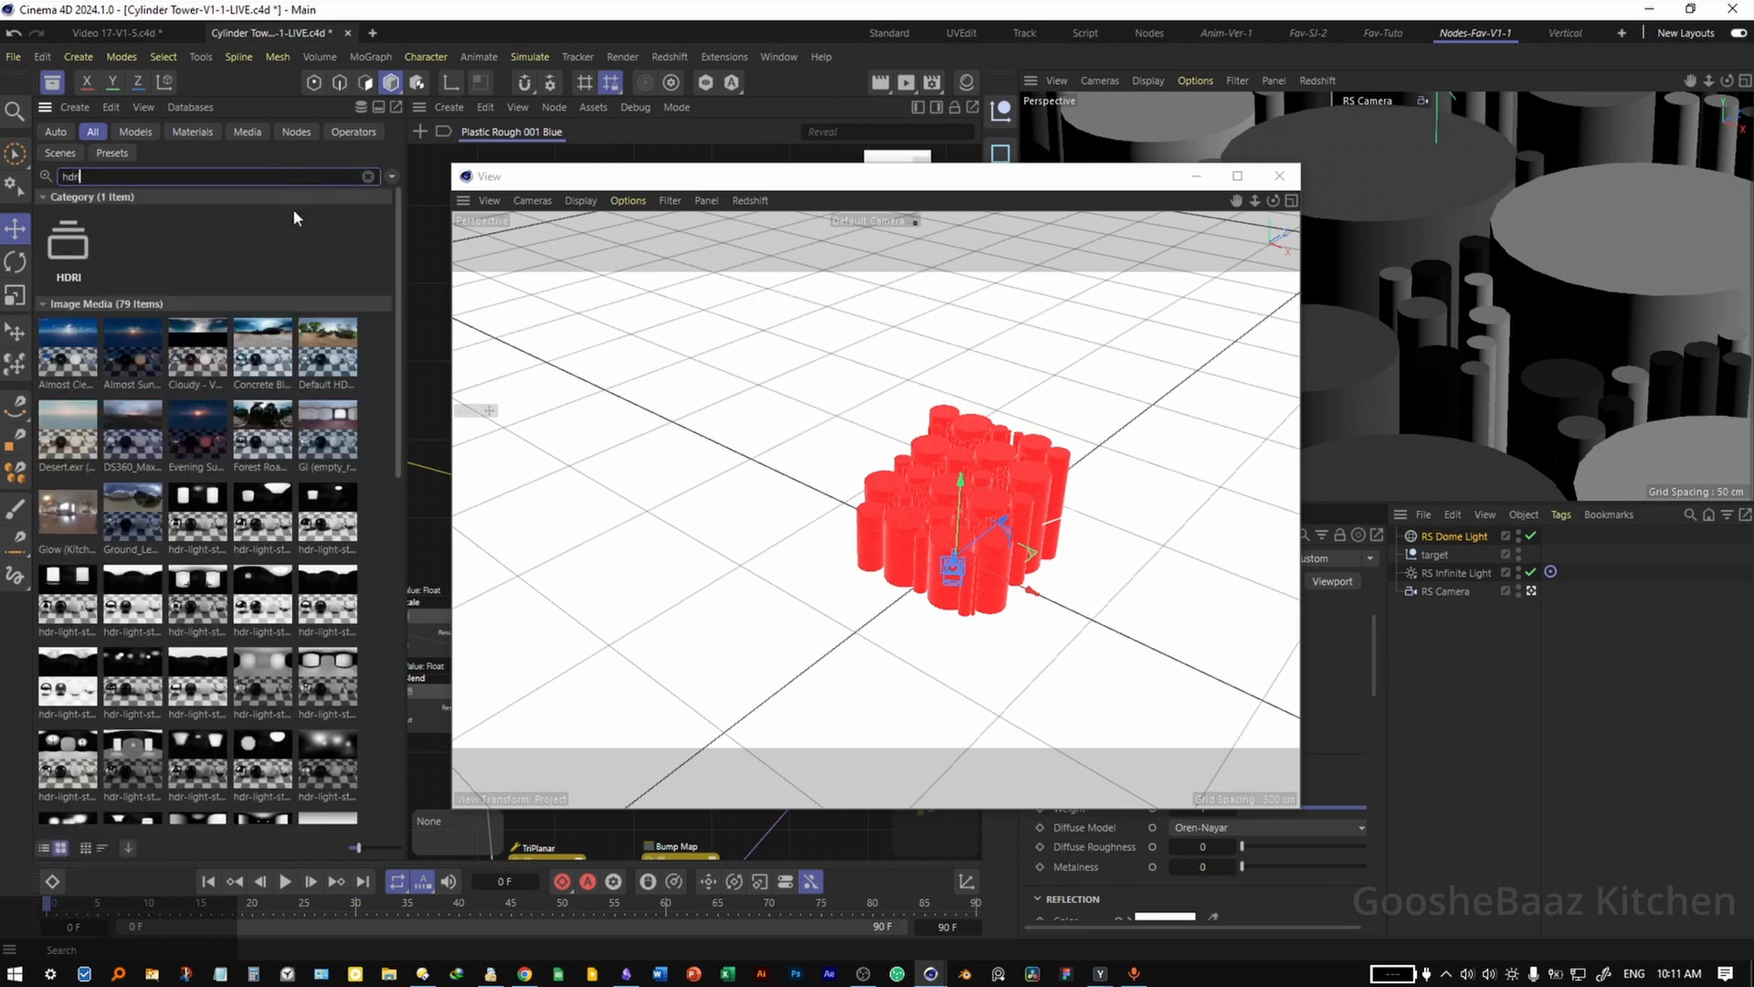
Assign the Default HDR image from the asset results as the RS Dome Light's texture
click(1197, 177)
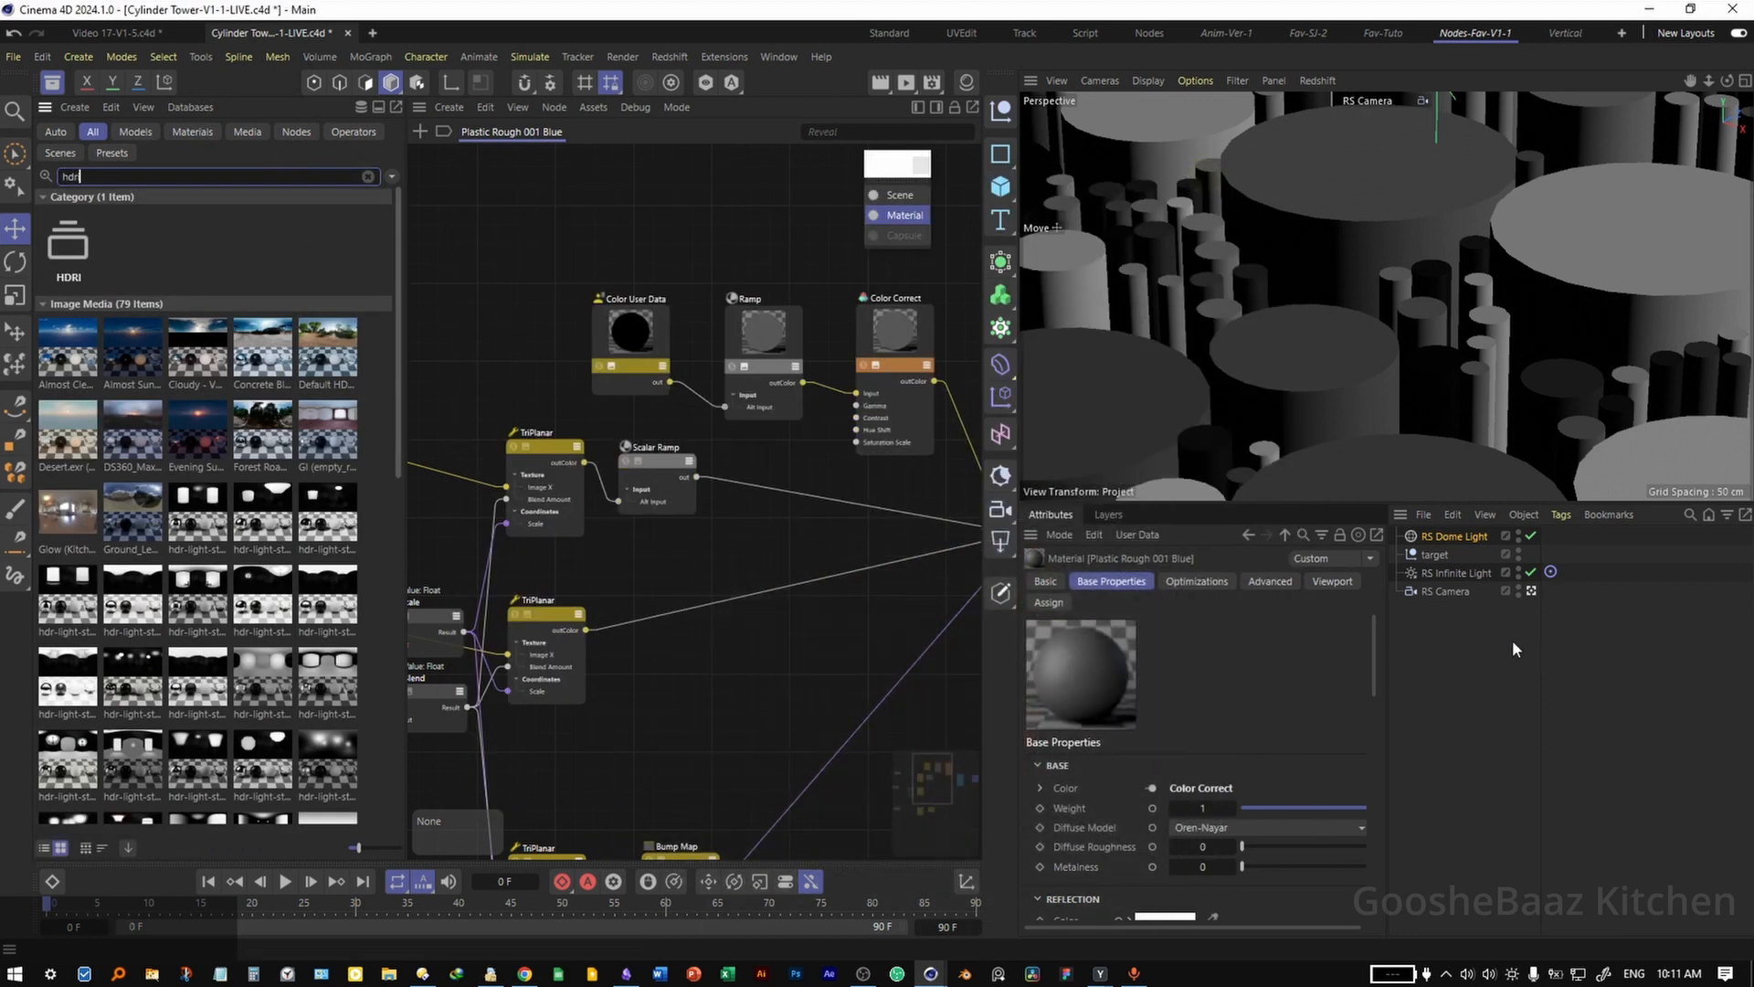
click(1455, 537)
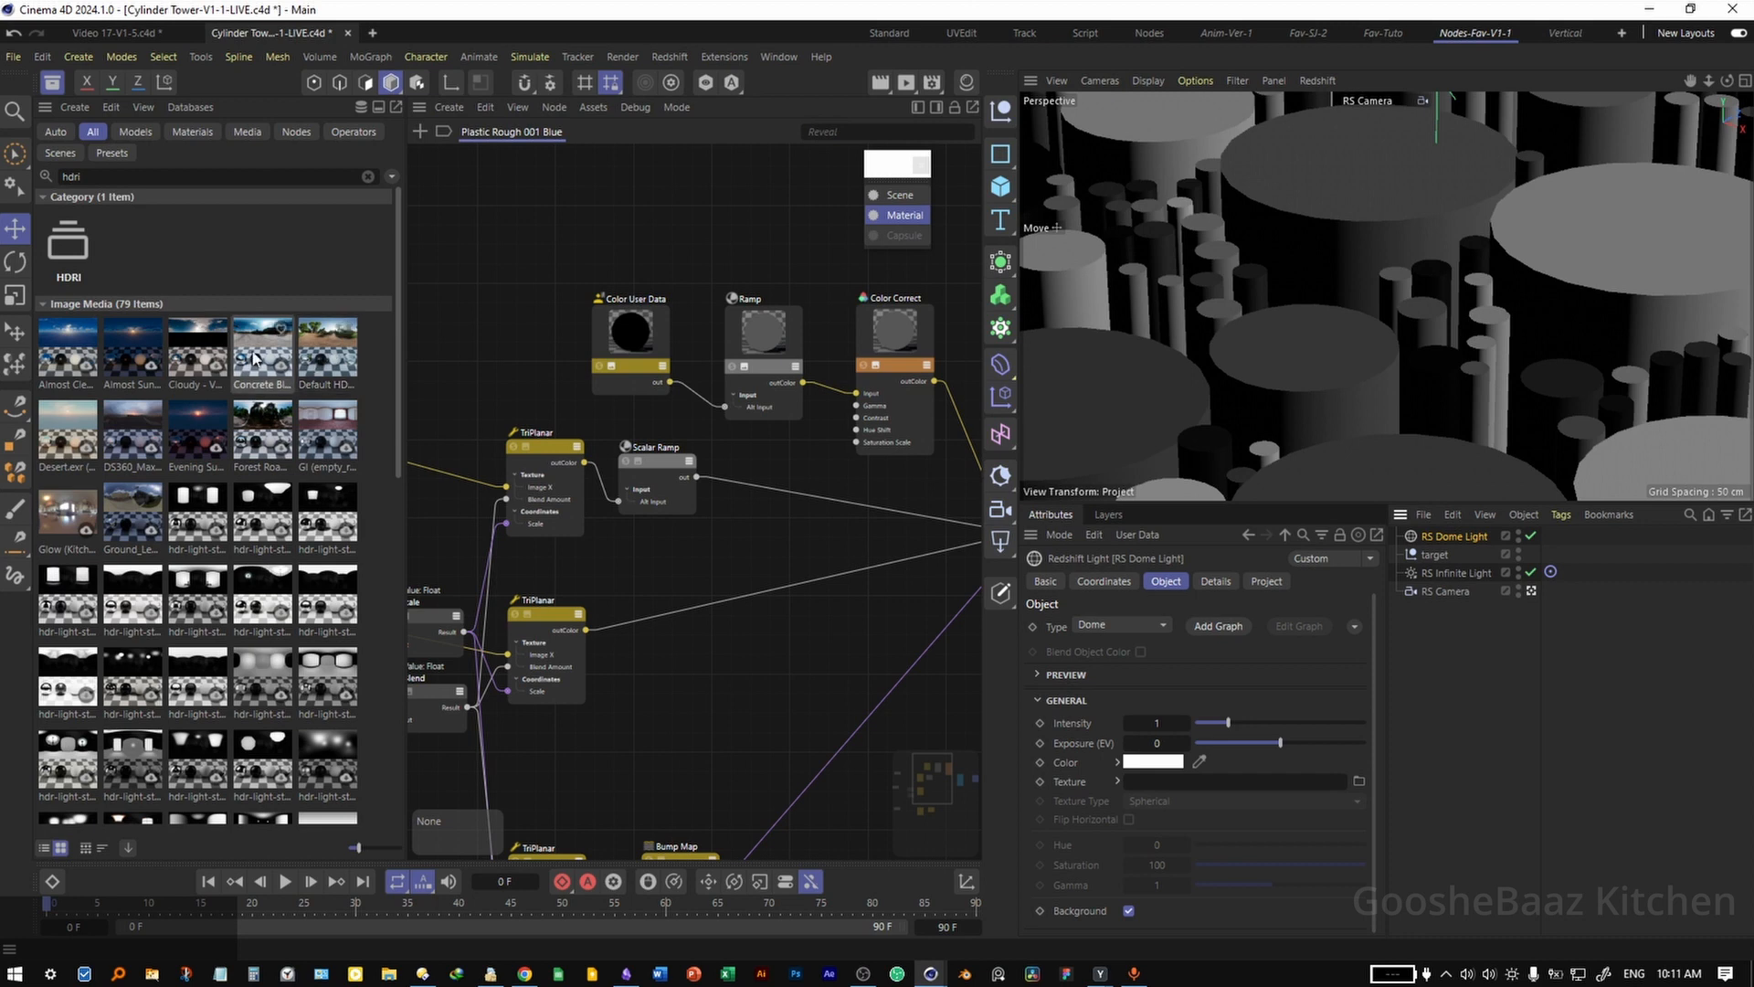
drag(338, 363, 1245, 780)
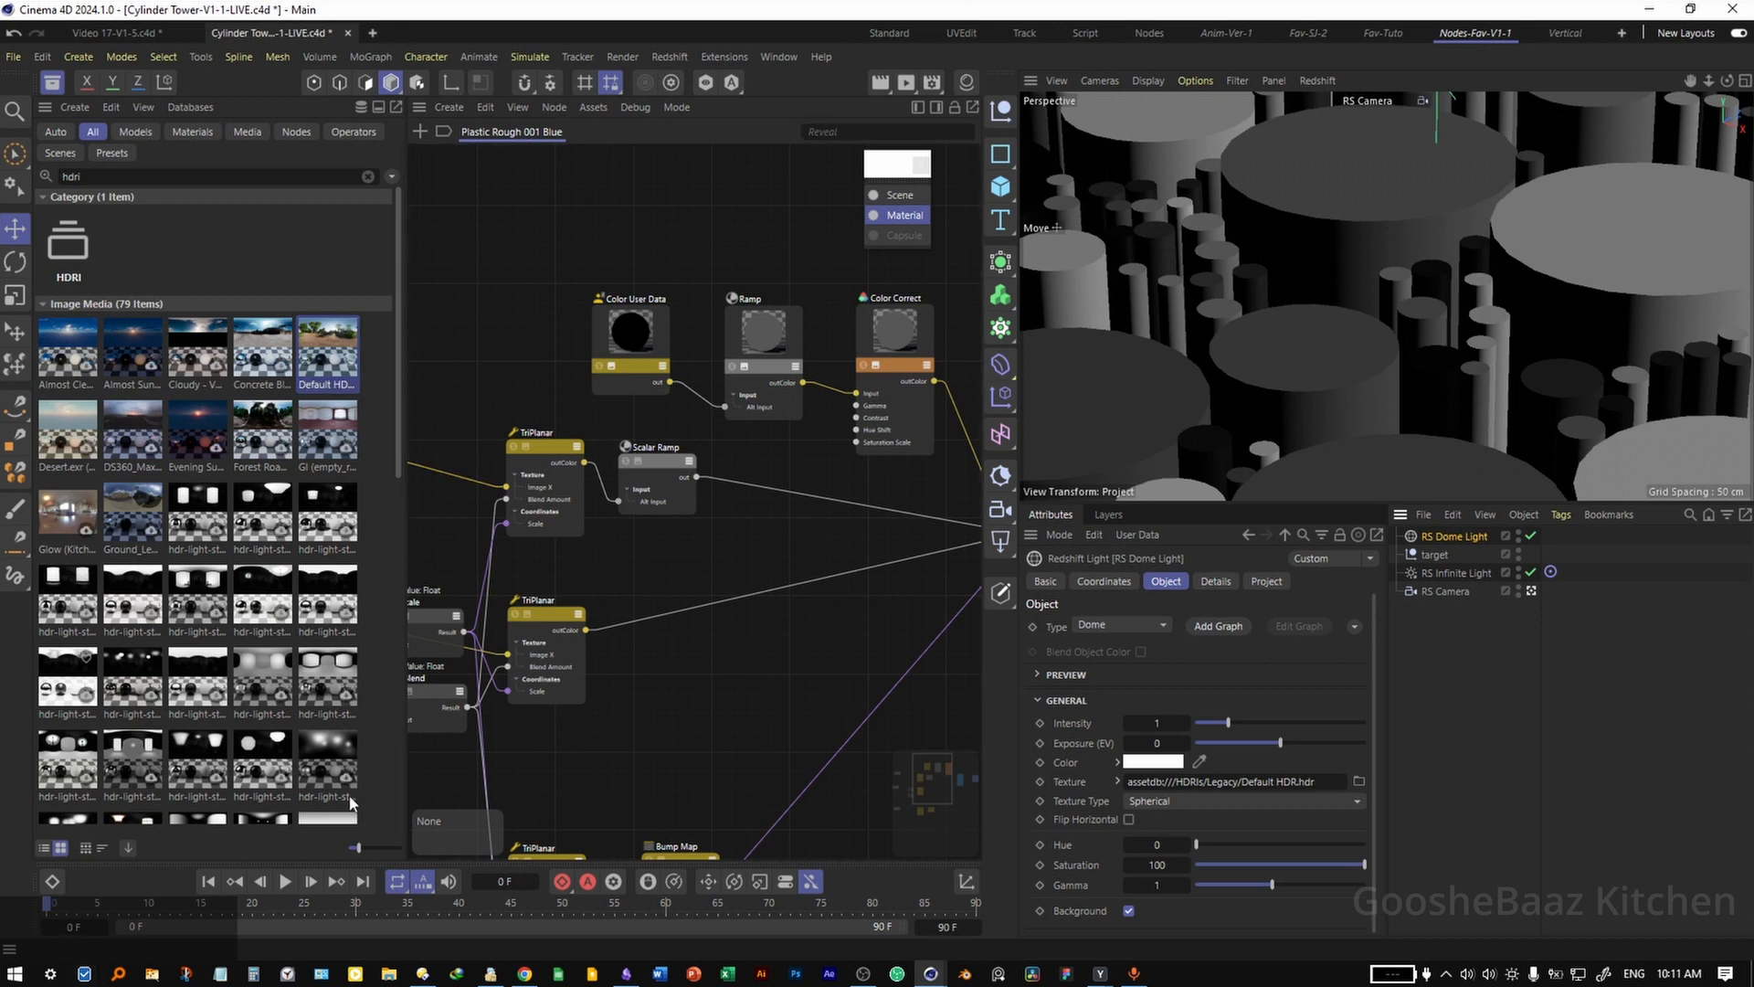
Set the RS Dome Light's intensity to 0.1 and its exposure to 1
click(1167, 724)
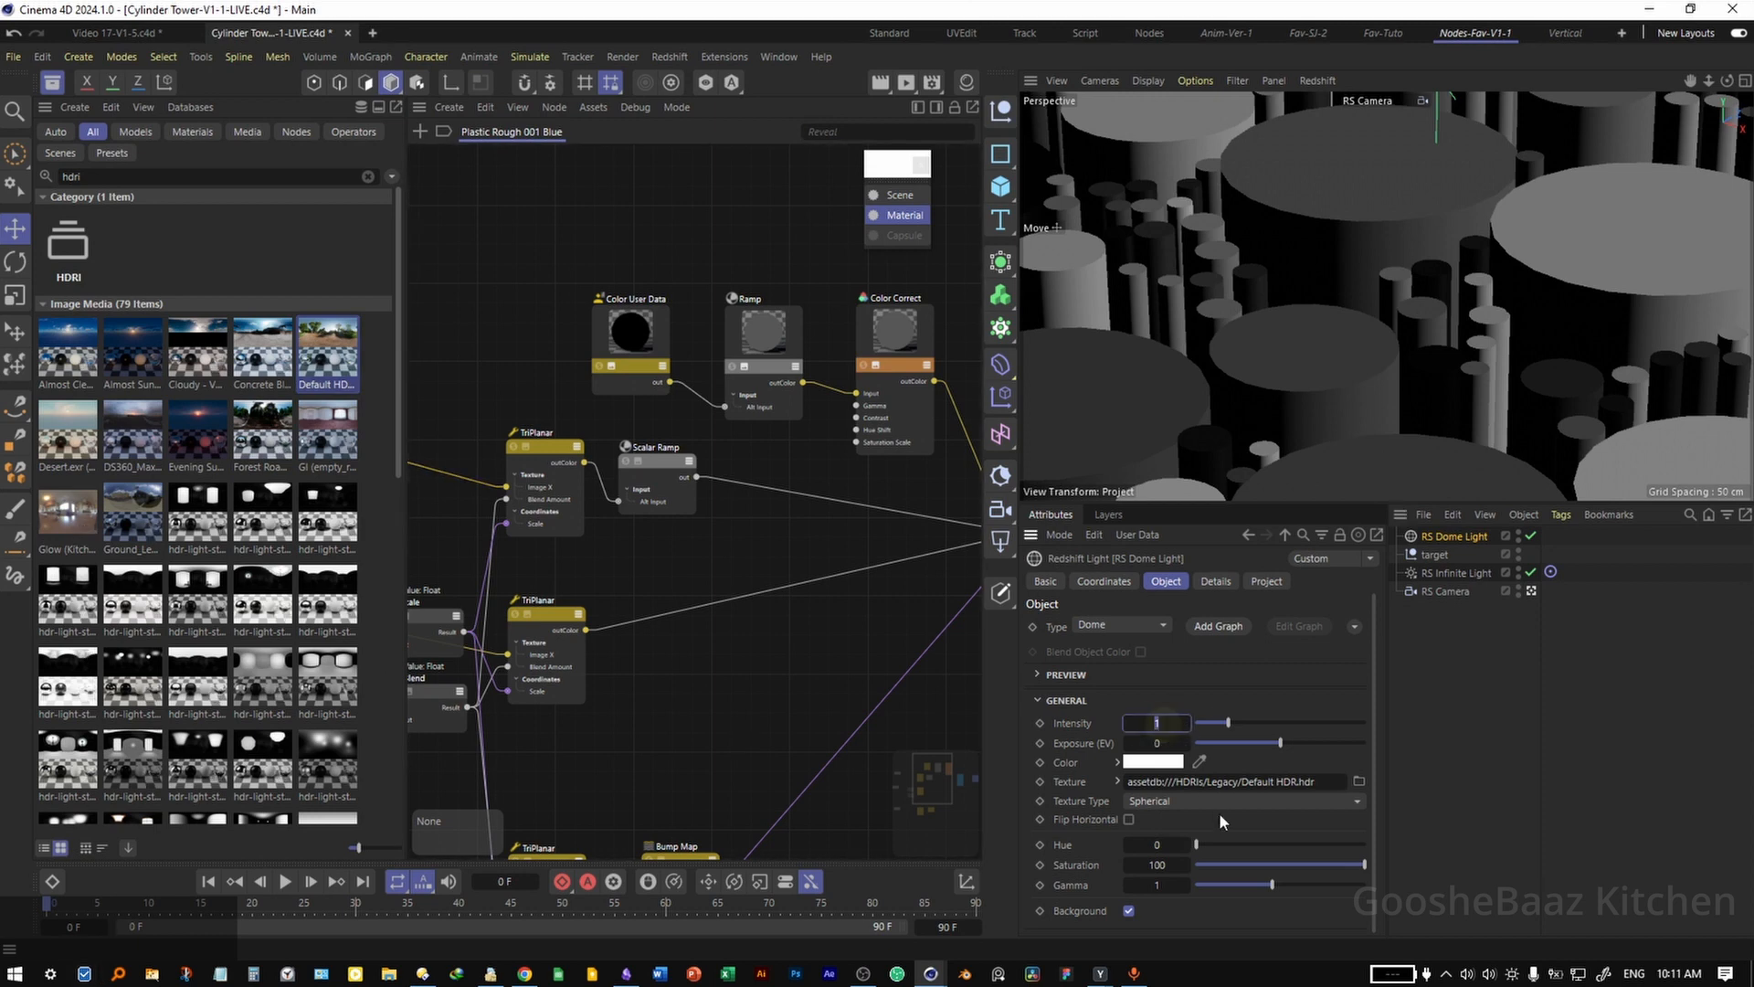
text(0.1)
key(Return)
click(1144, 742)
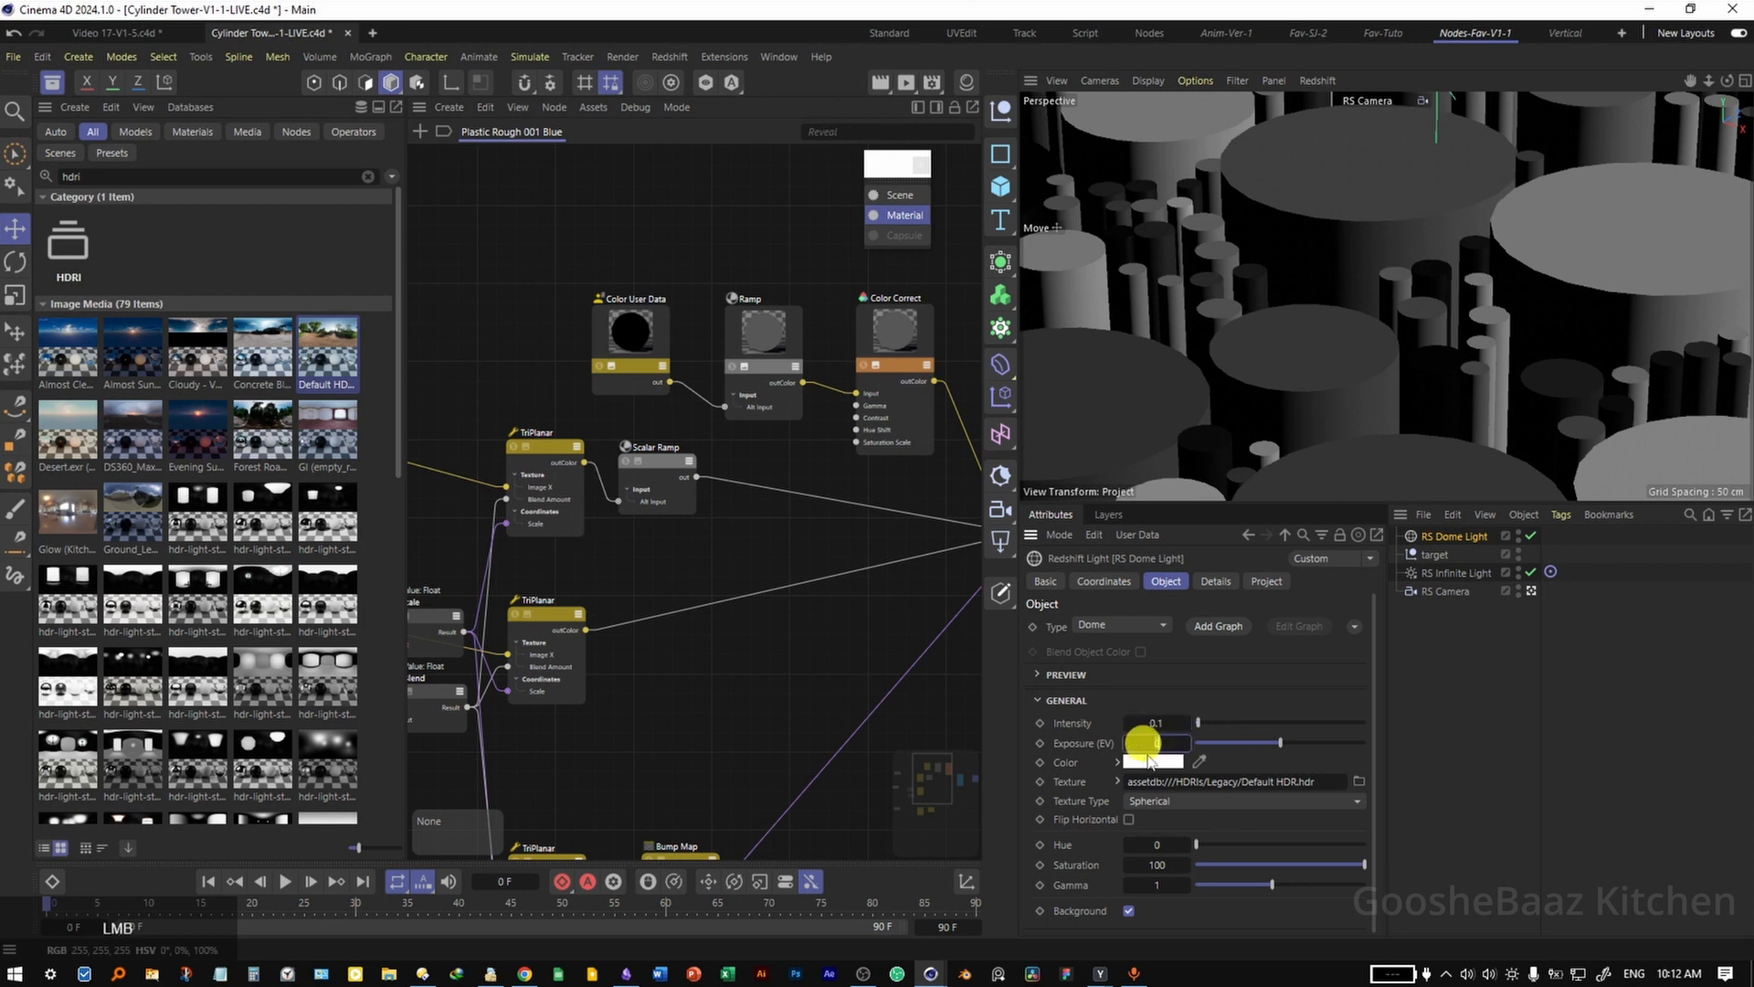
click(1543, 720)
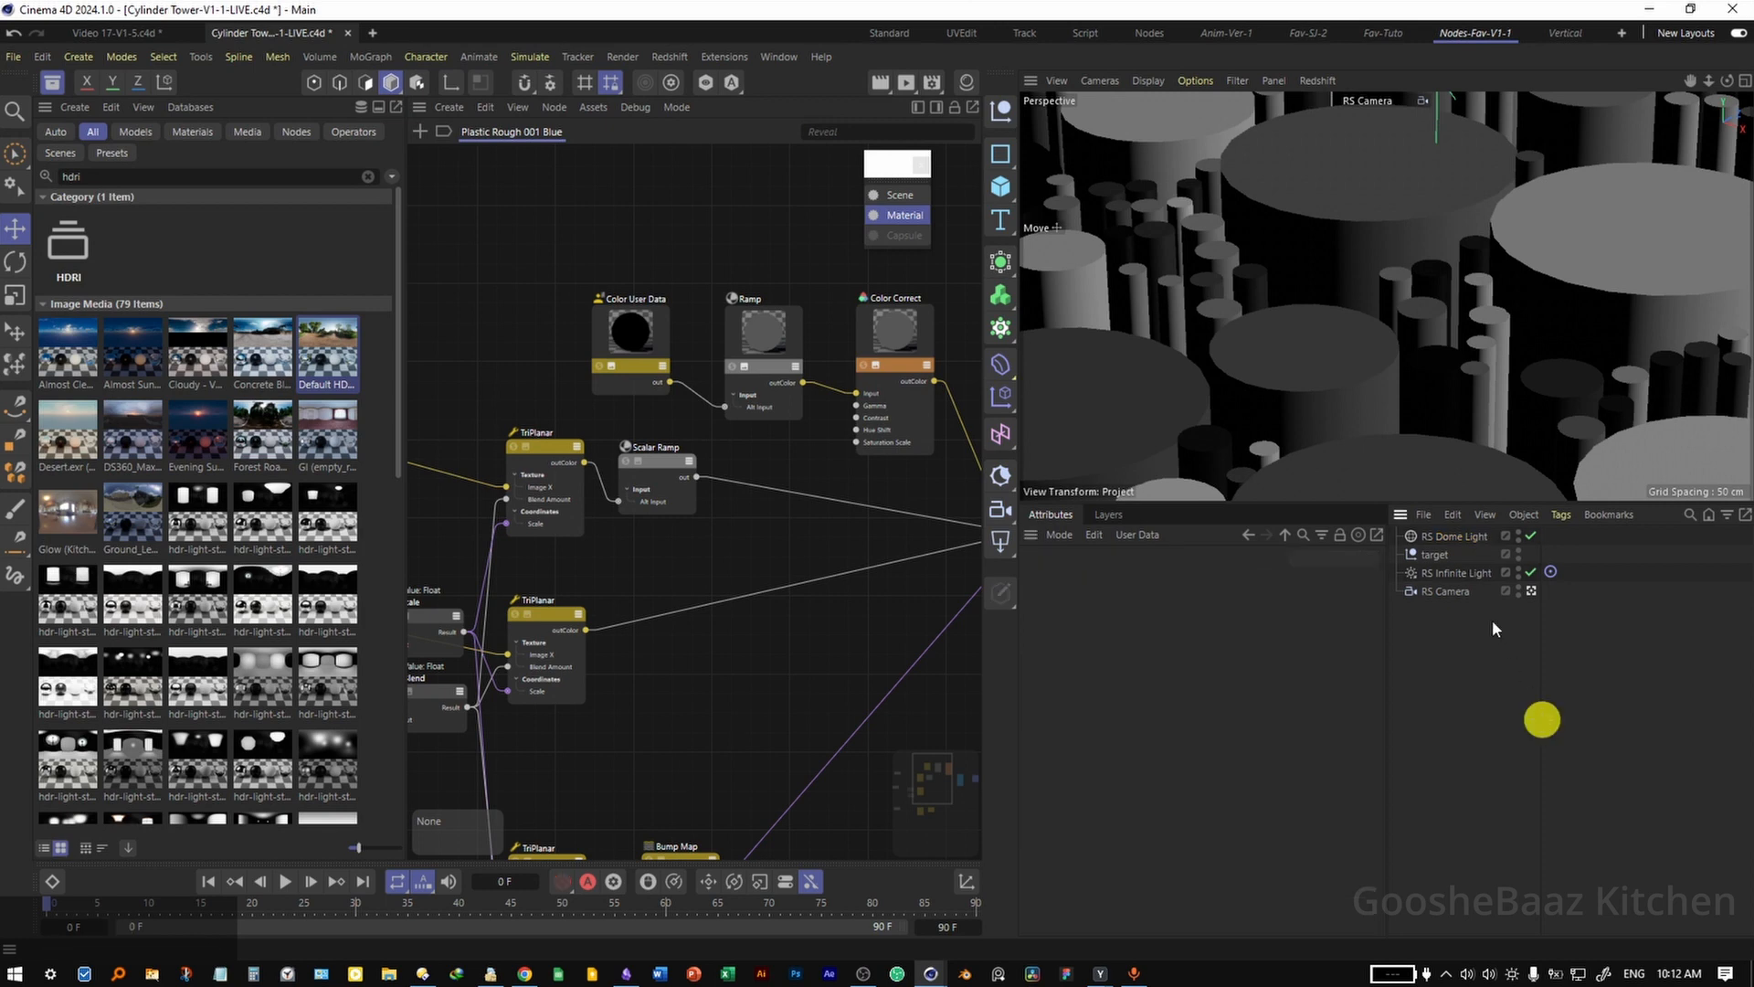
Set the RS Infinite Light's exposure to 3
click(1461, 573)
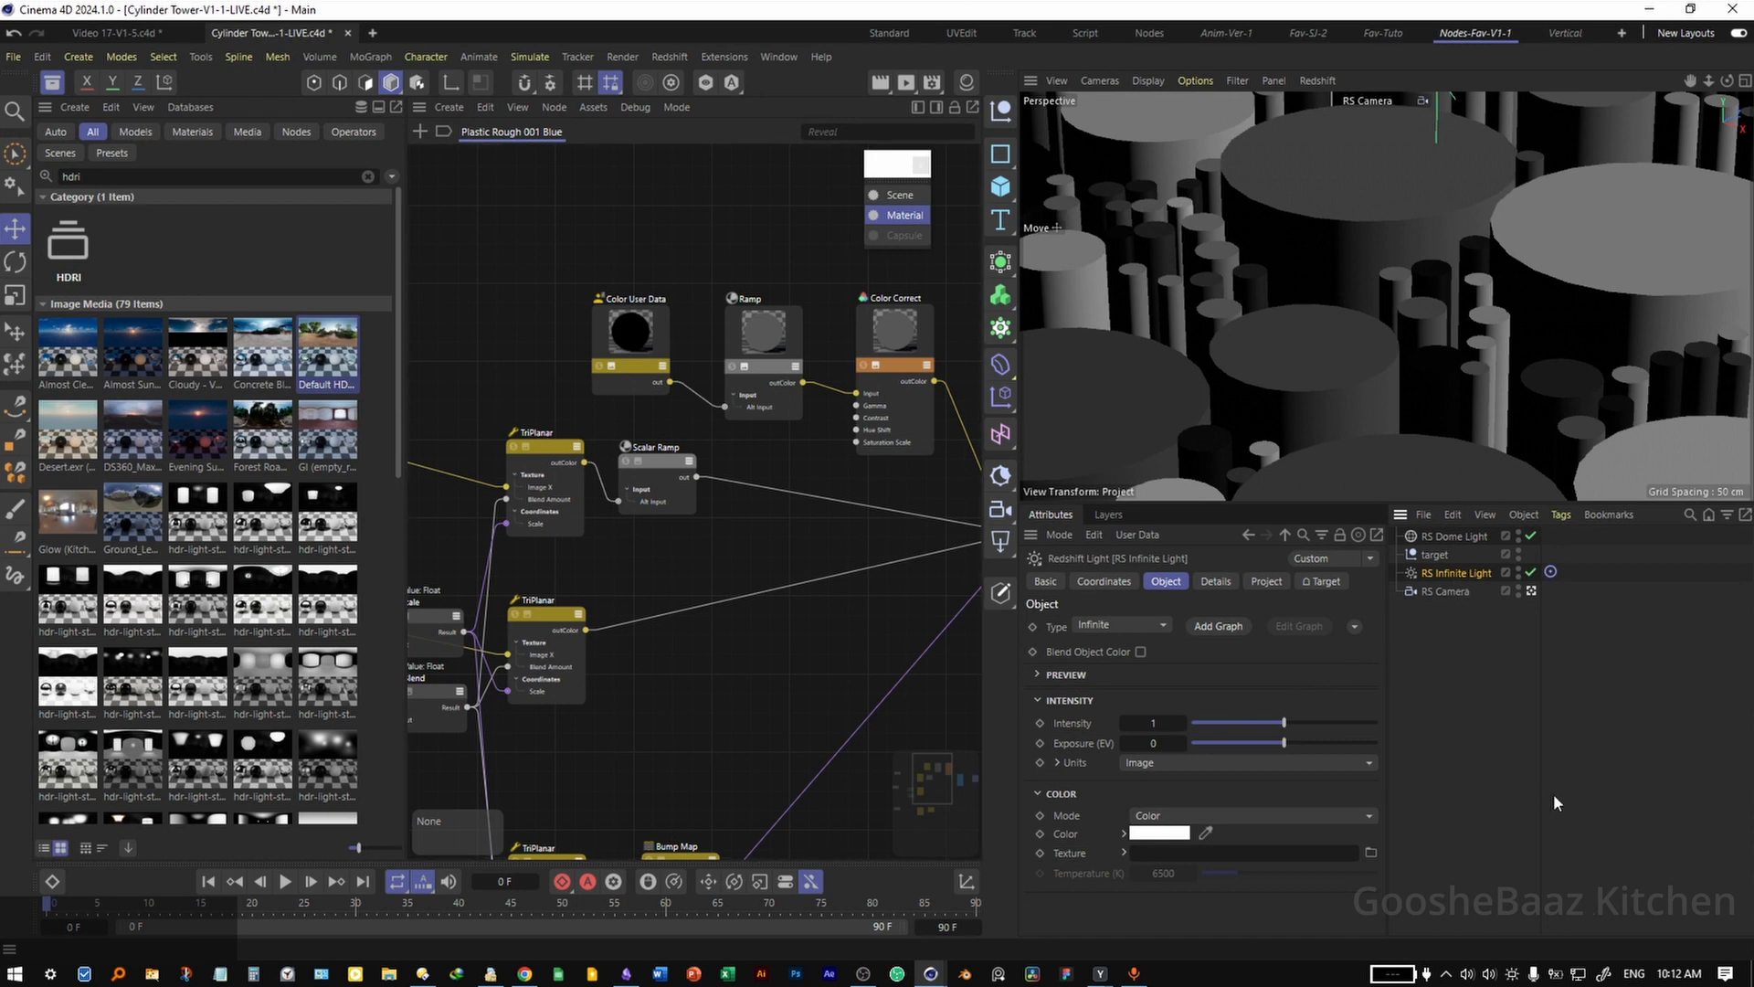
click(1156, 743)
click(1460, 788)
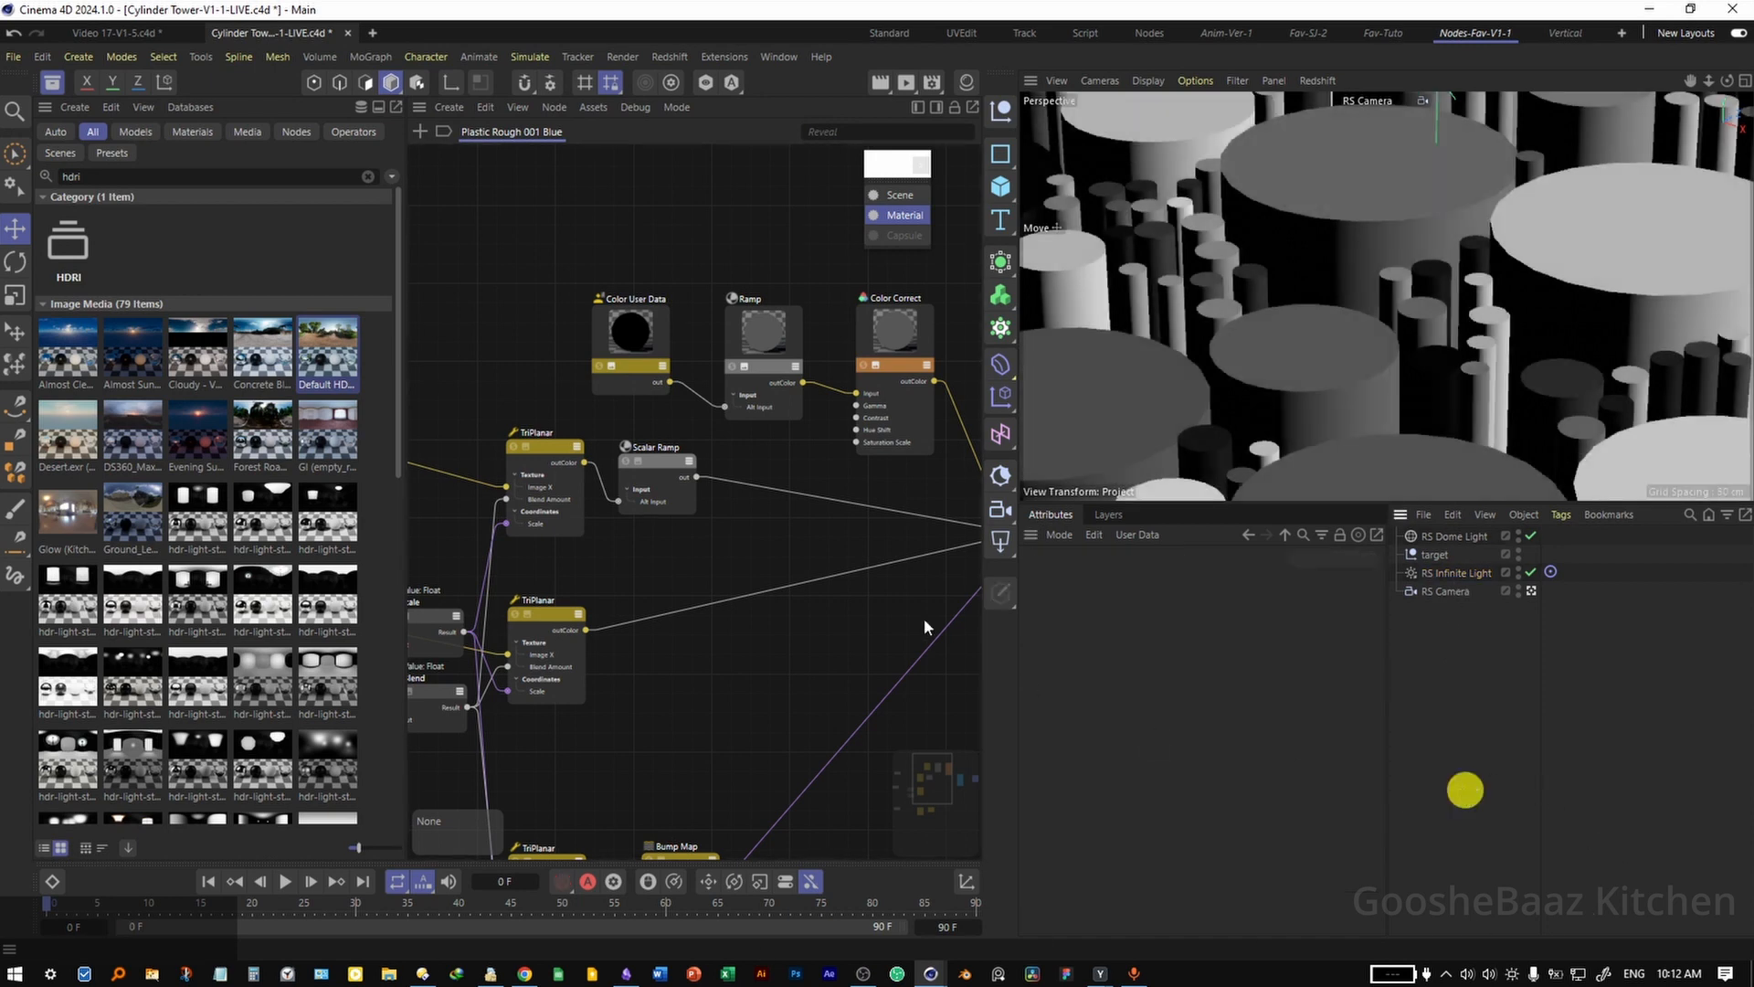
Hide the Asset Browser and open the Redshift RenderView, placing it over the node editor
click(52, 82)
drag(905, 81, 1000, 174)
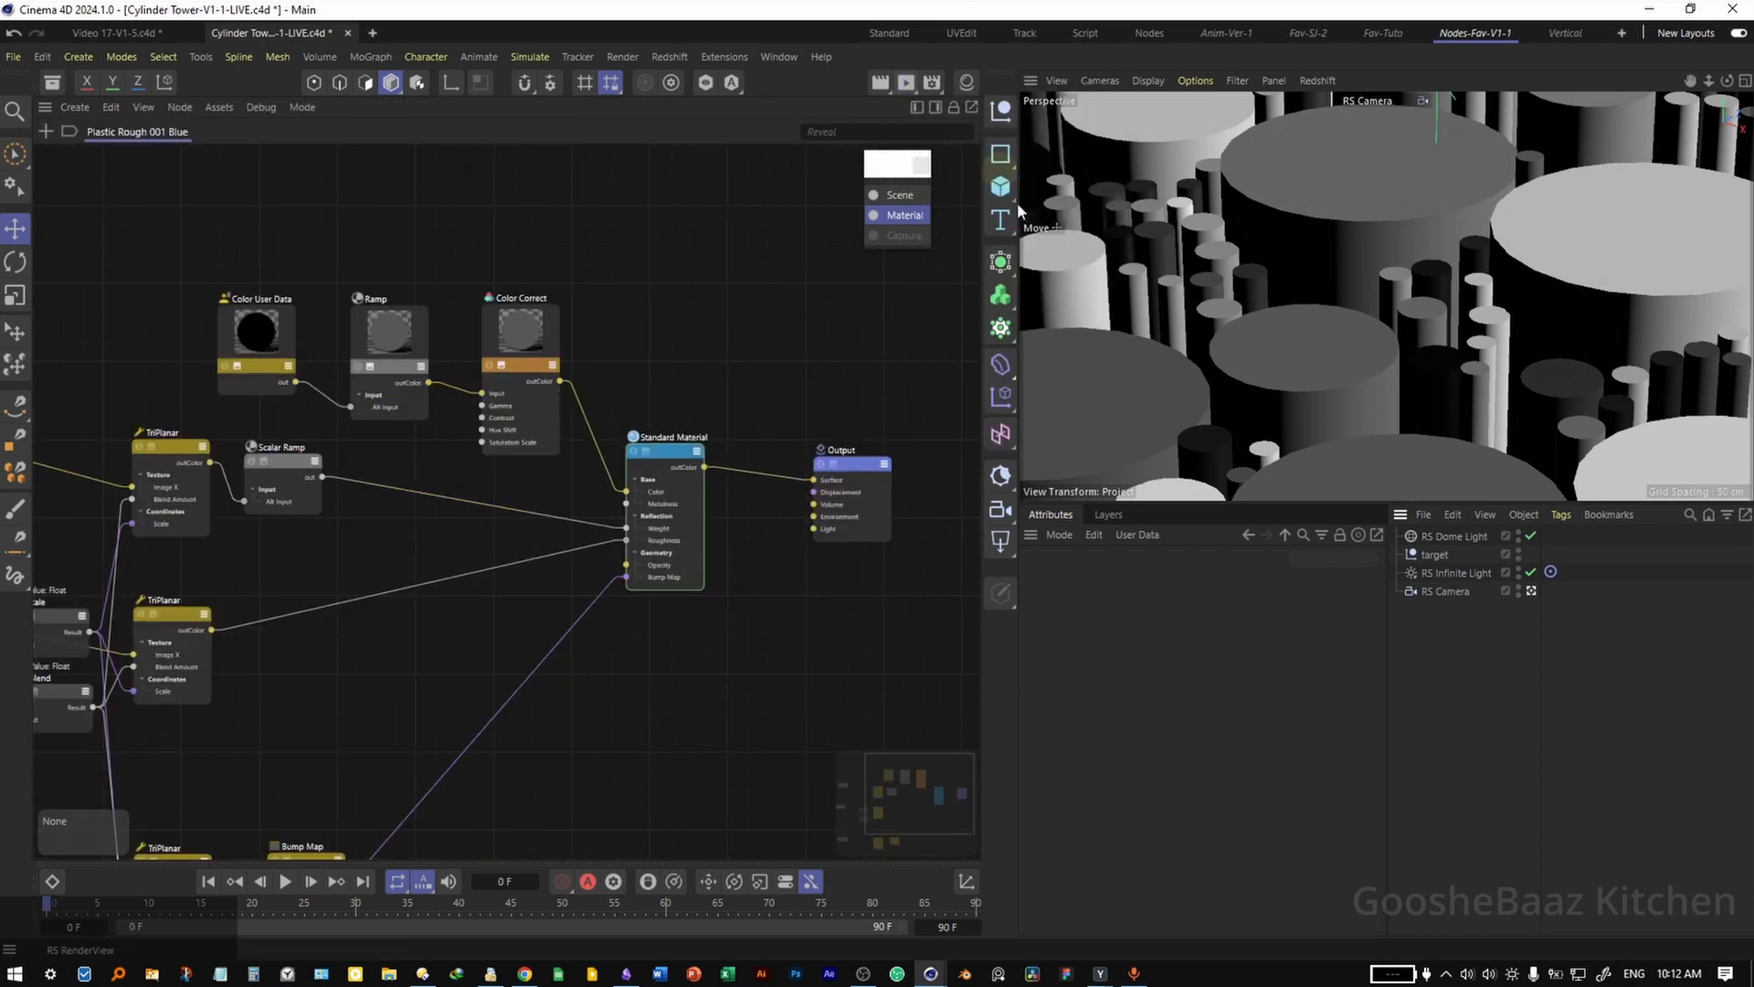
drag(1506, 149, 687, 110)
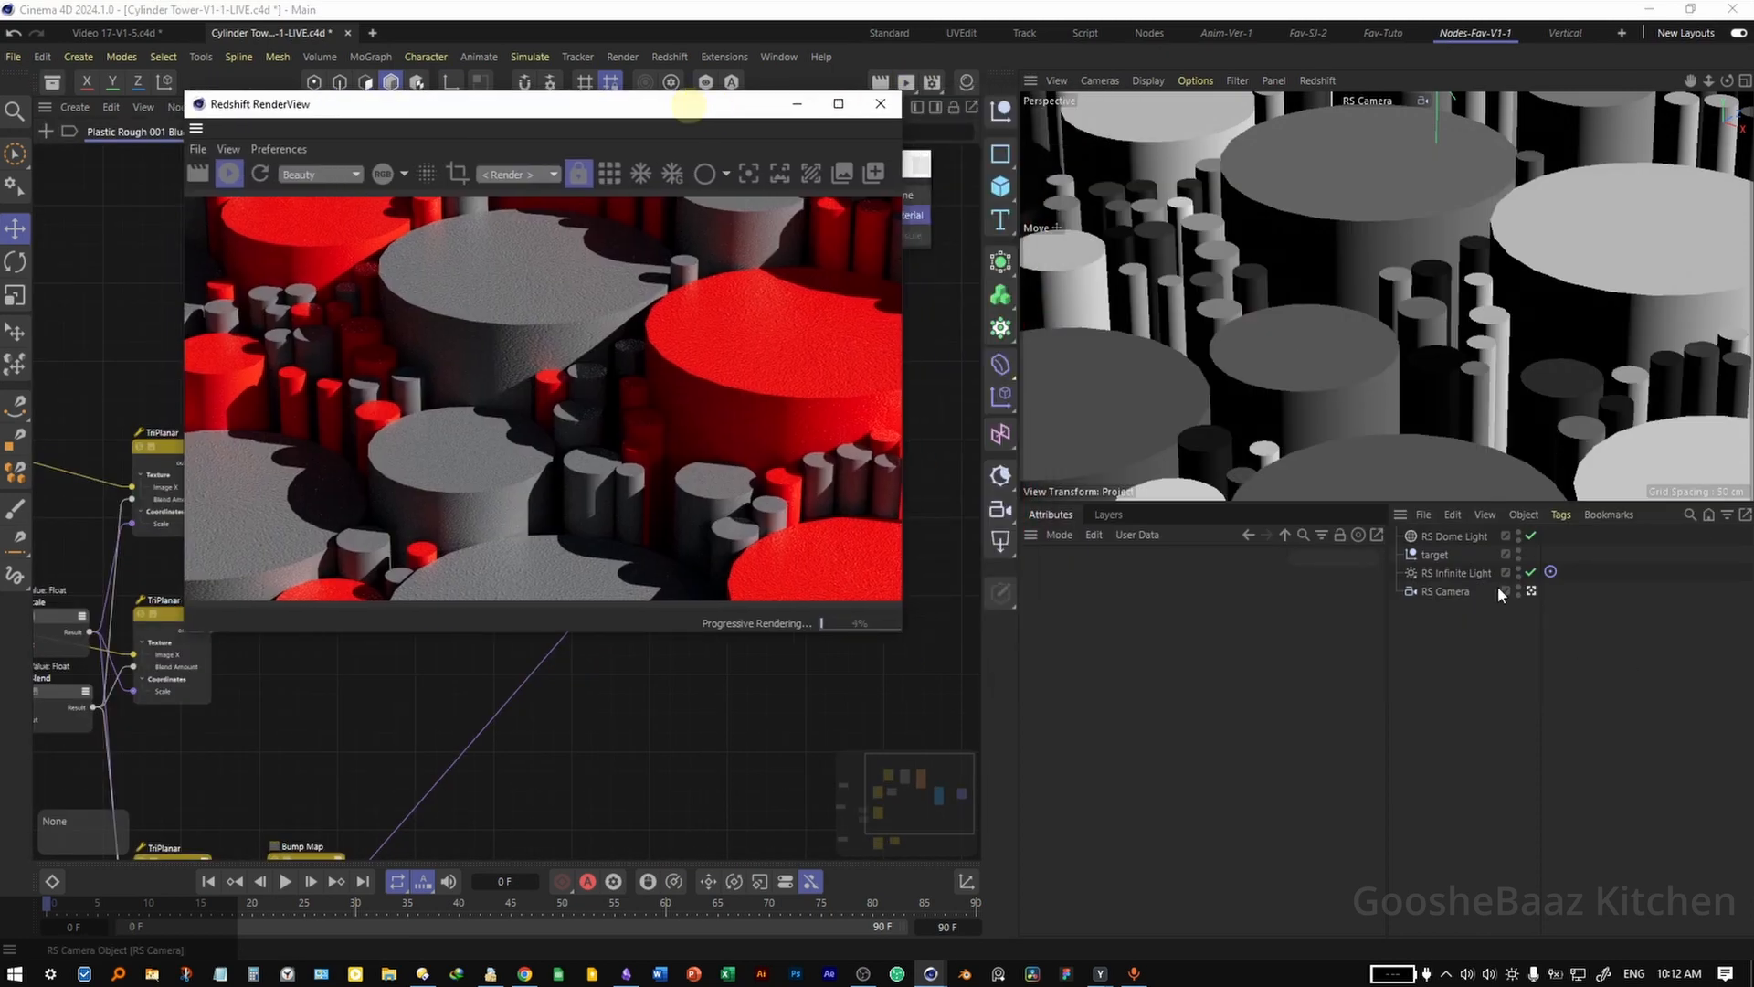
Set the RS Infinite Light's shadow softness to 20
click(1452, 572)
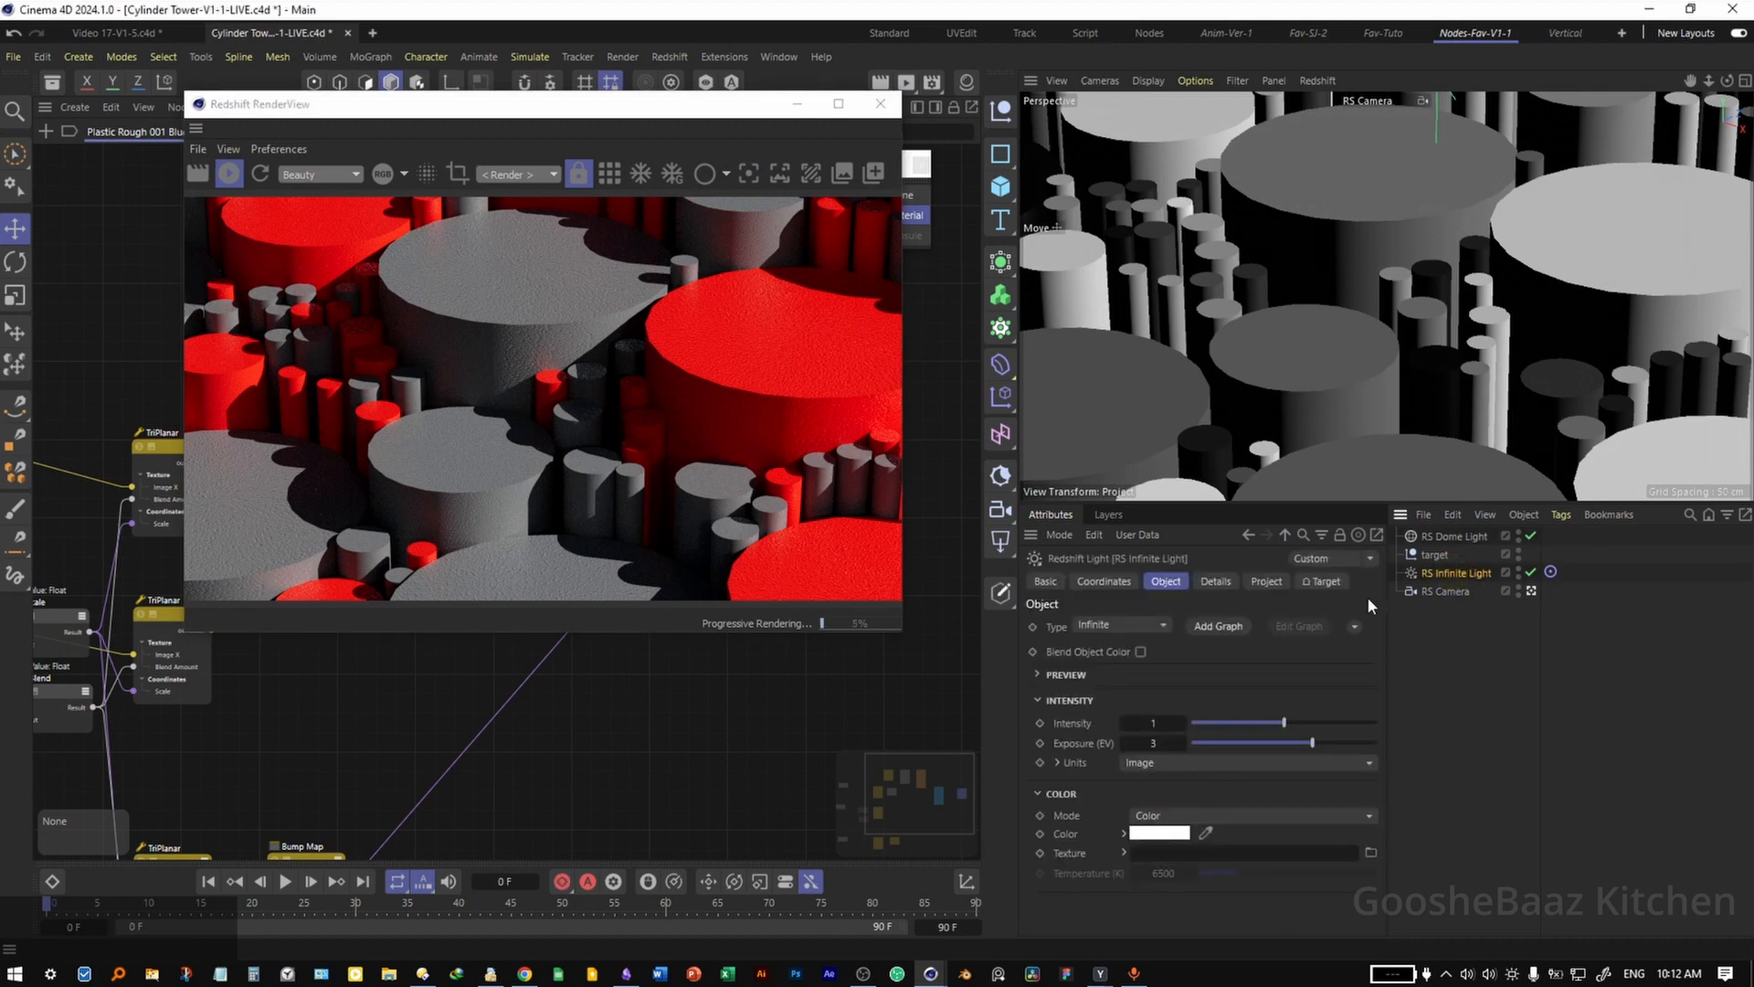
click(1218, 582)
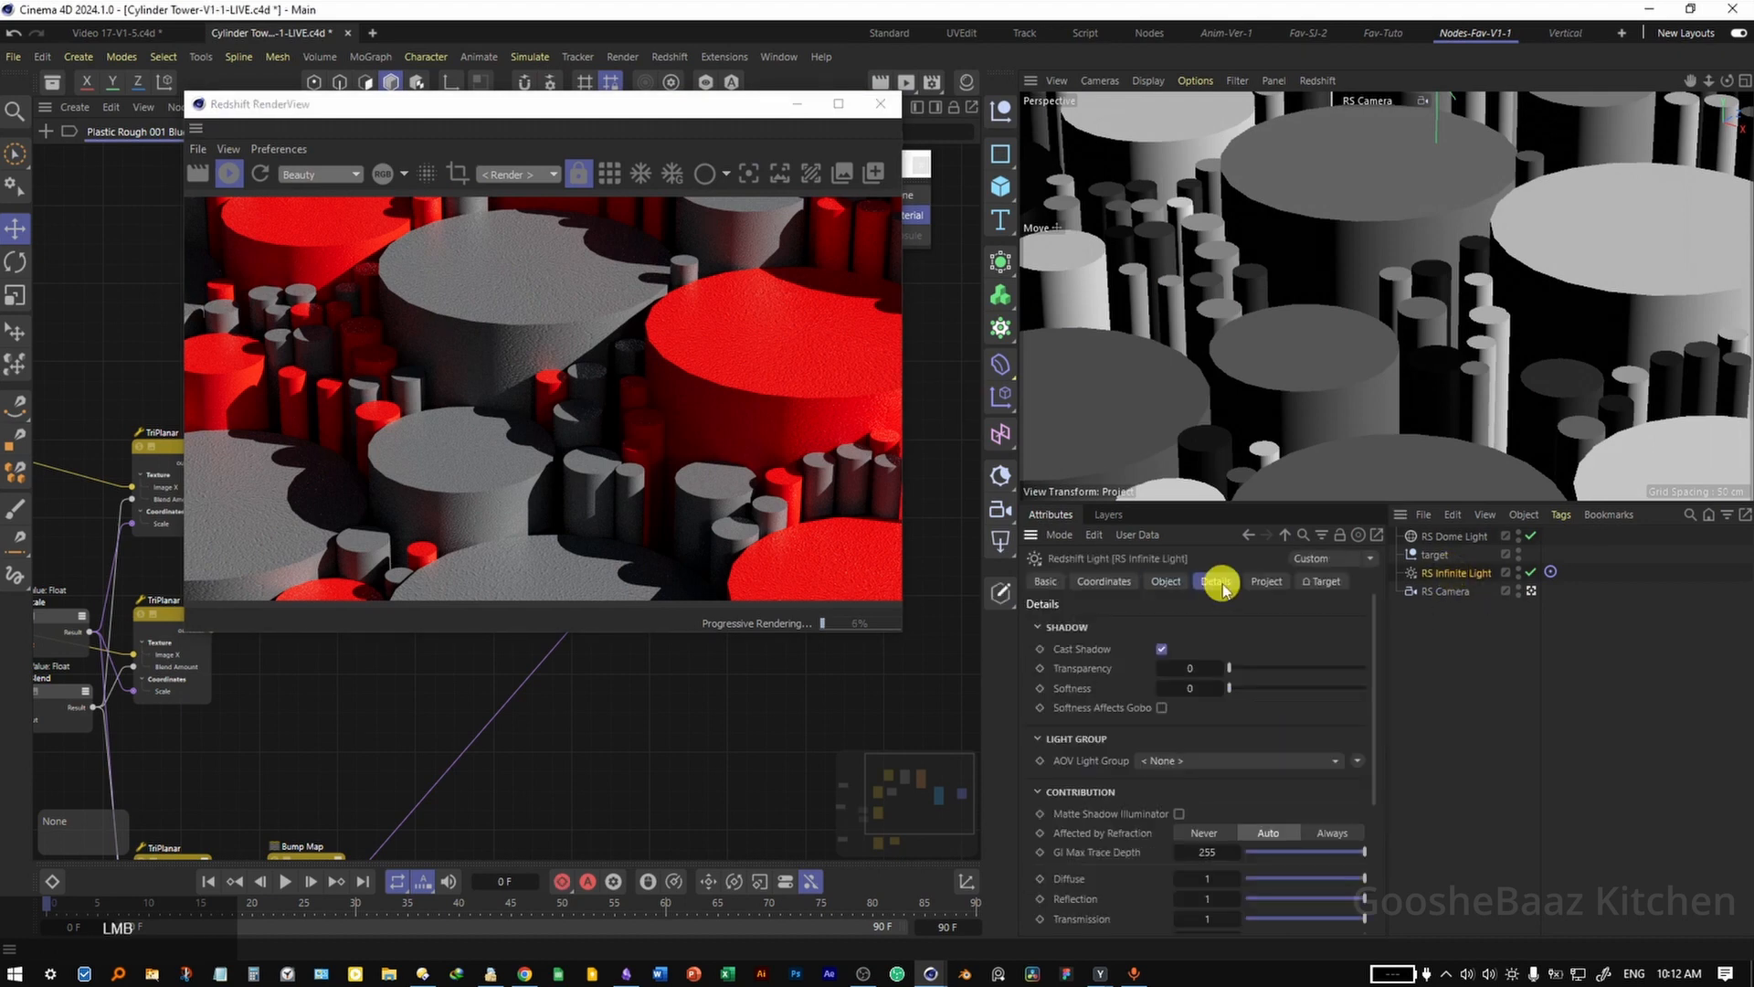
click(1194, 688)
text(20)
key(Return)
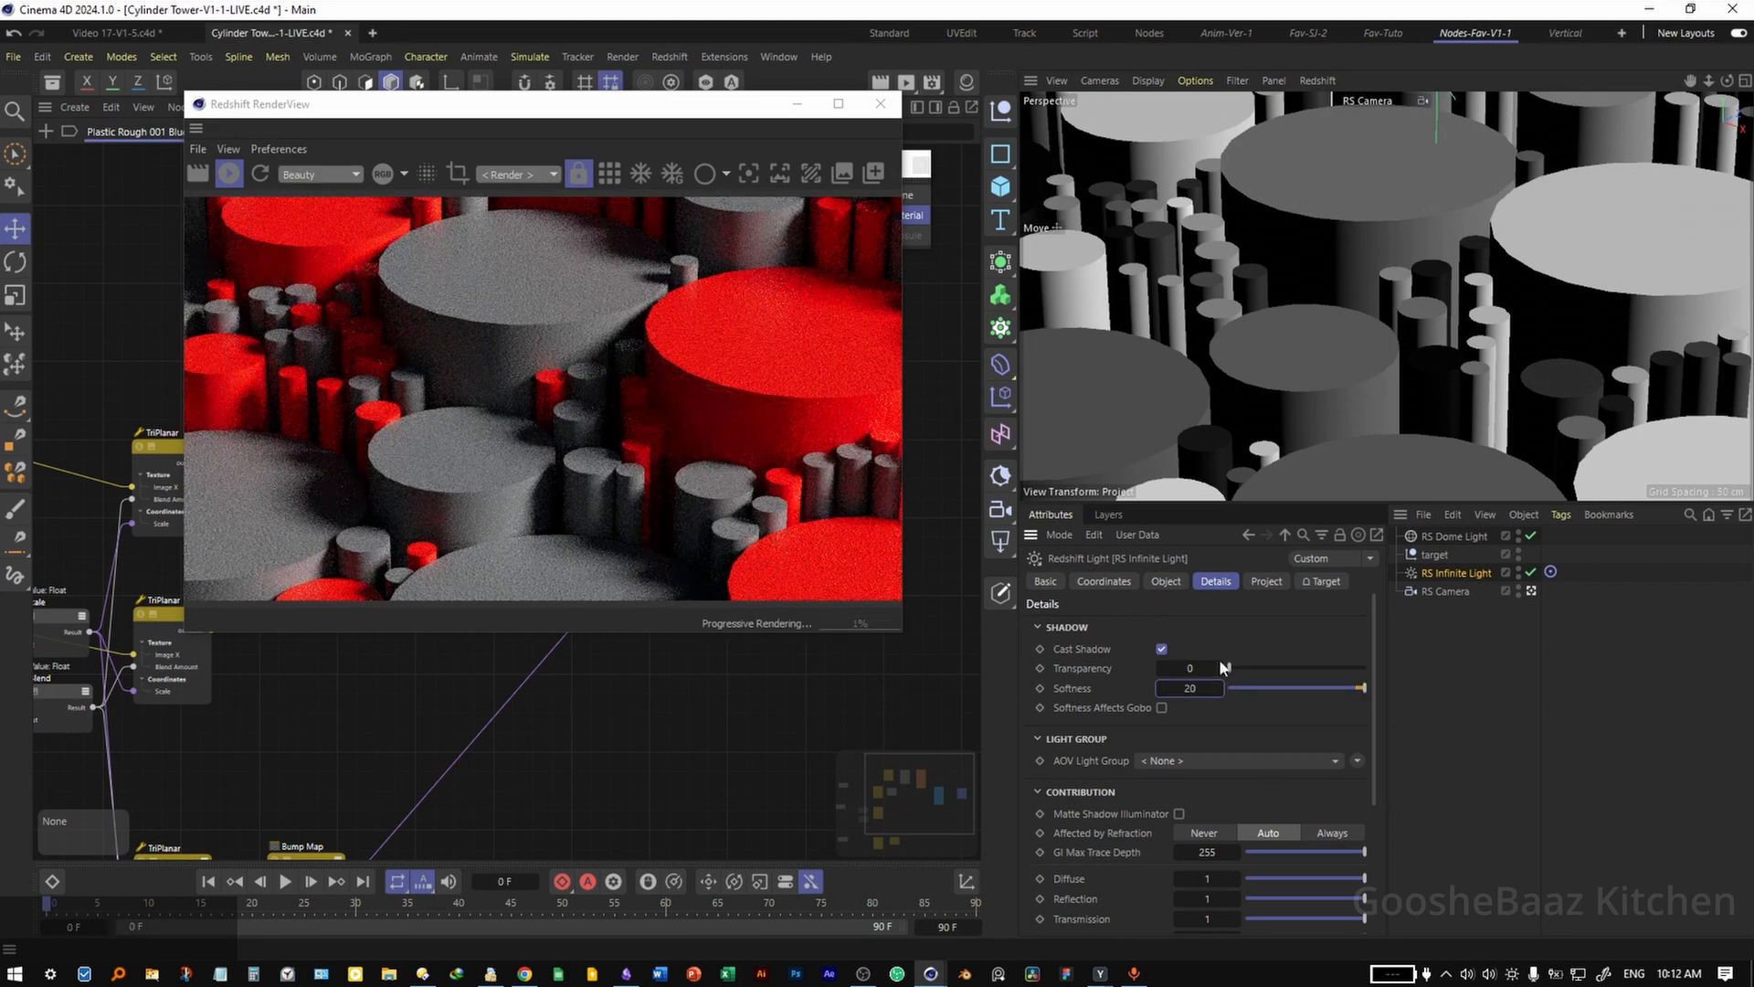
Bring back the floating view panel, switch it to the top view and shift the RS Infinite Light slightly beside the cylinders
key(alt+Tab)
alt+click(743, 431)
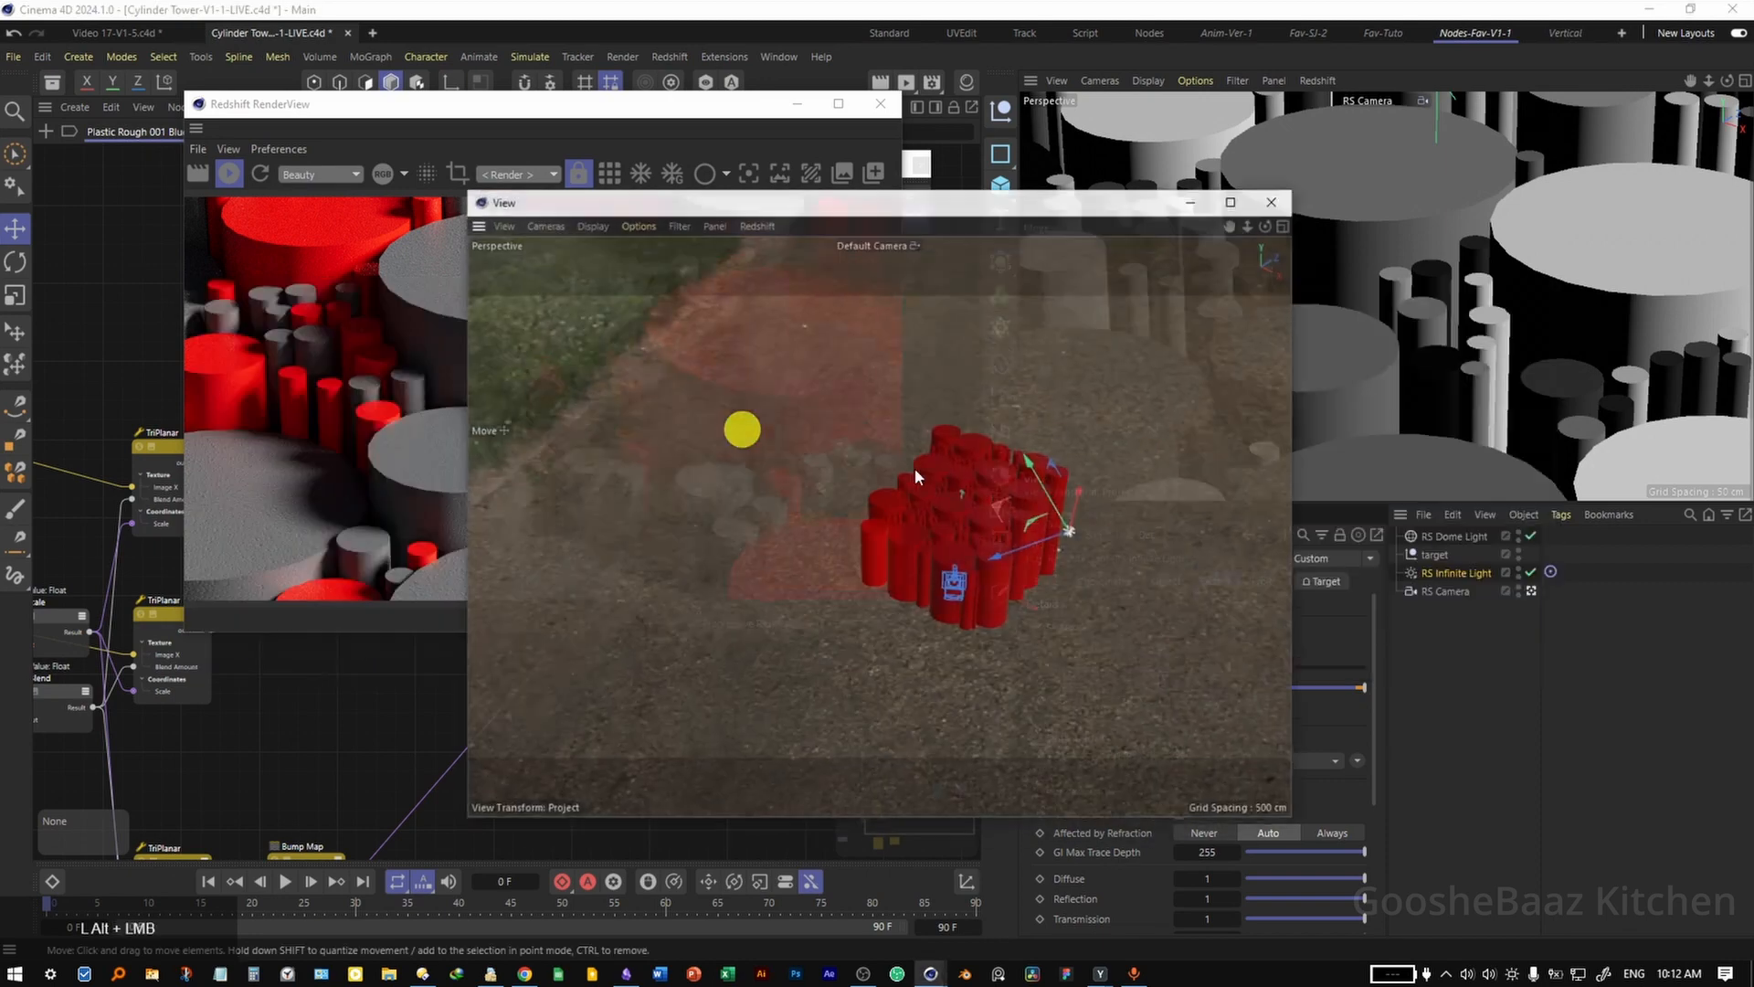
drag(1052, 212, 1352, 226)
drag(764, 205, 1068, 337)
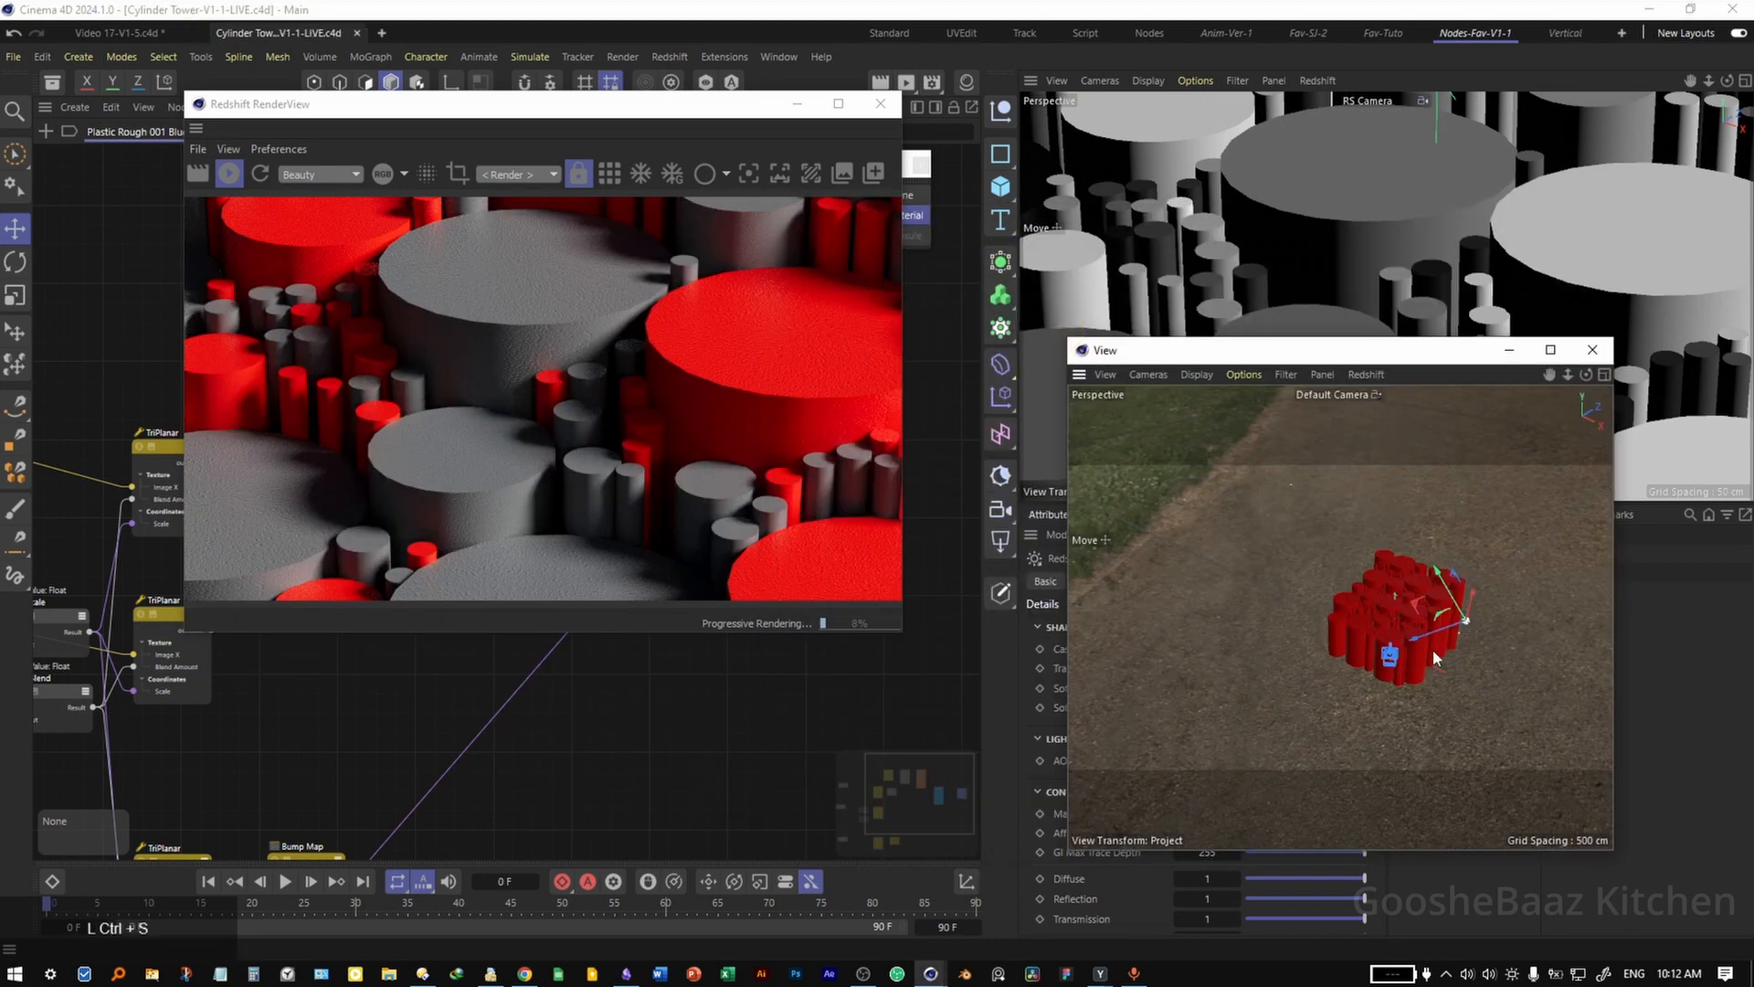
middle_click(1438, 589)
middle_click(1425, 535)
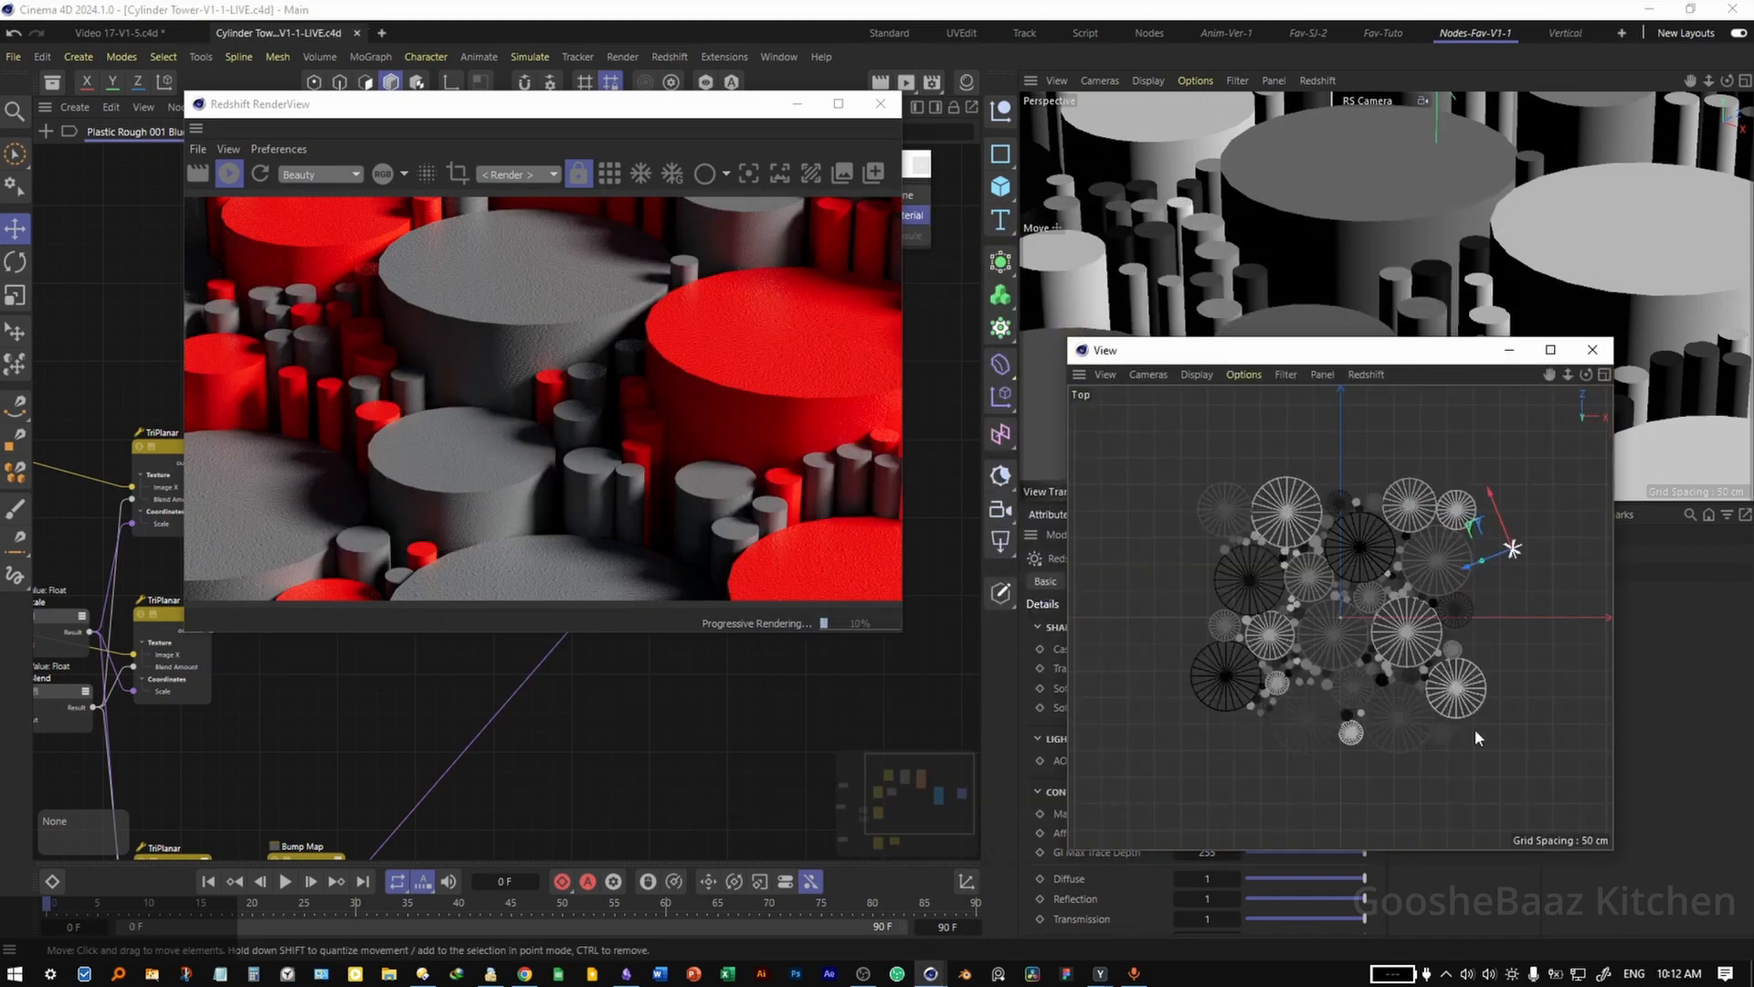
mouse_move(1470, 649)
mouse_down()
mouse_move(1309, 676)
mouse_move(1322, 634)
mouse_move(1287, 751)
mouse_move(1229, 786)
mouse_move(1307, 827)
mouse_move(1478, 818)
mouse_move(1517, 710)
mouse_up()
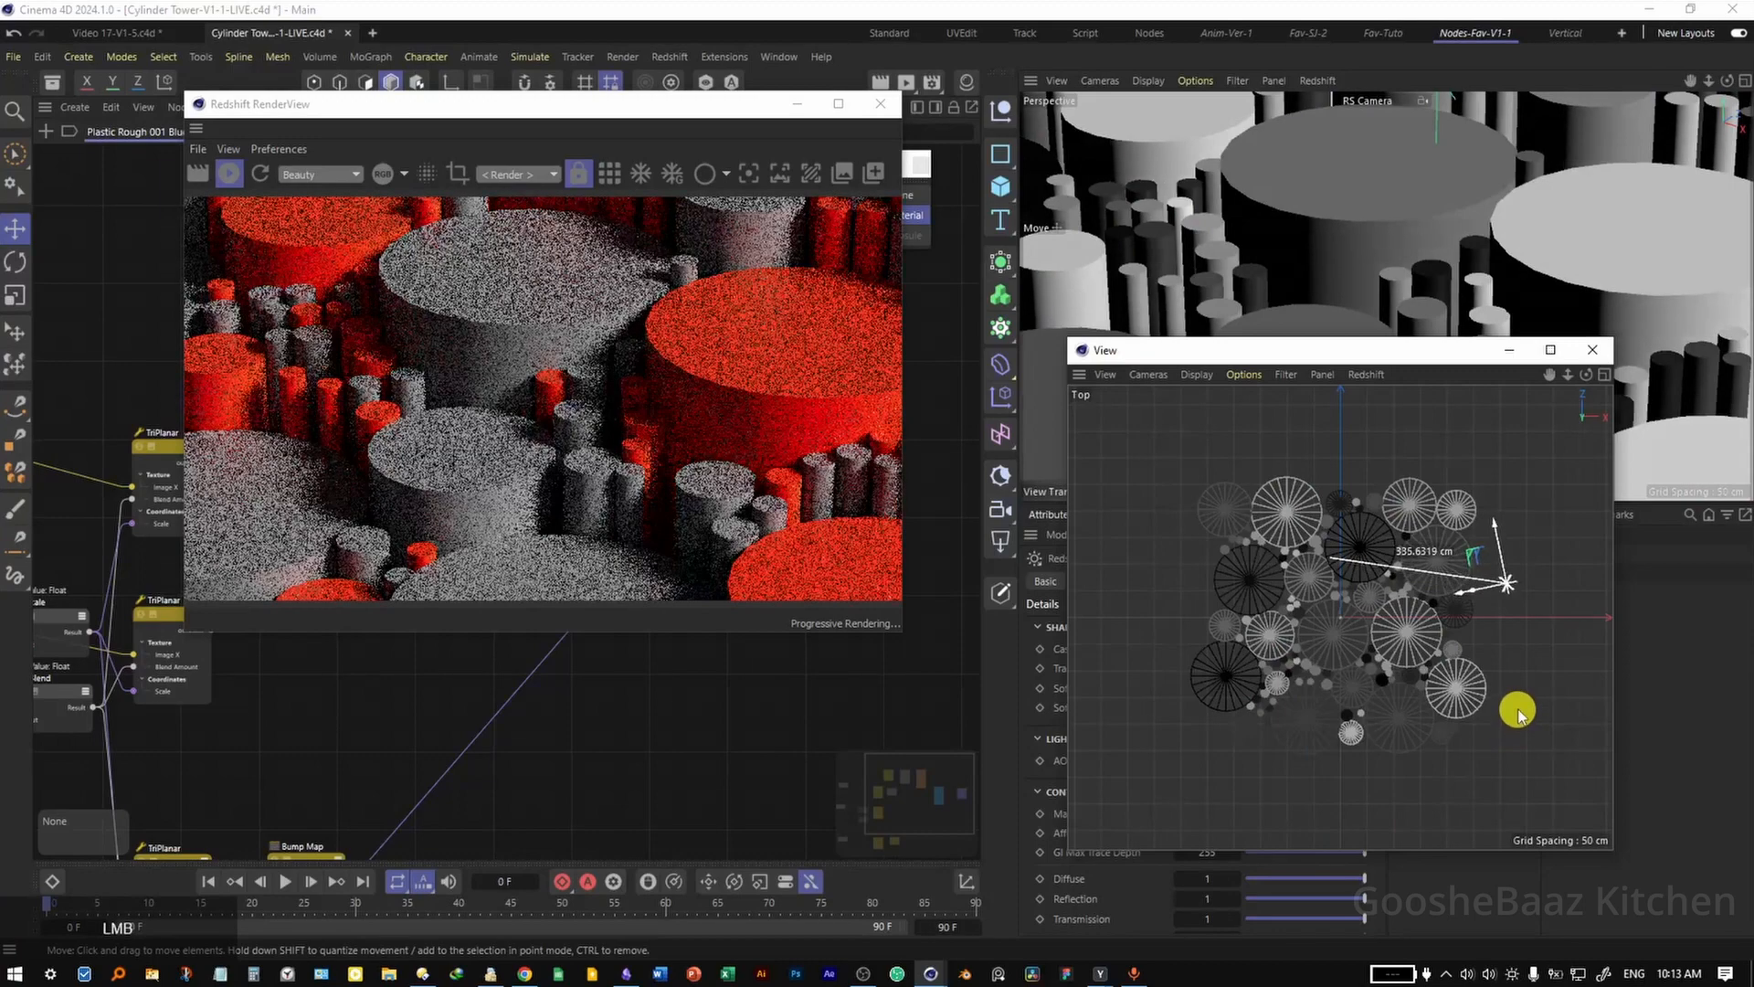
drag(1475, 350, 541, 533)
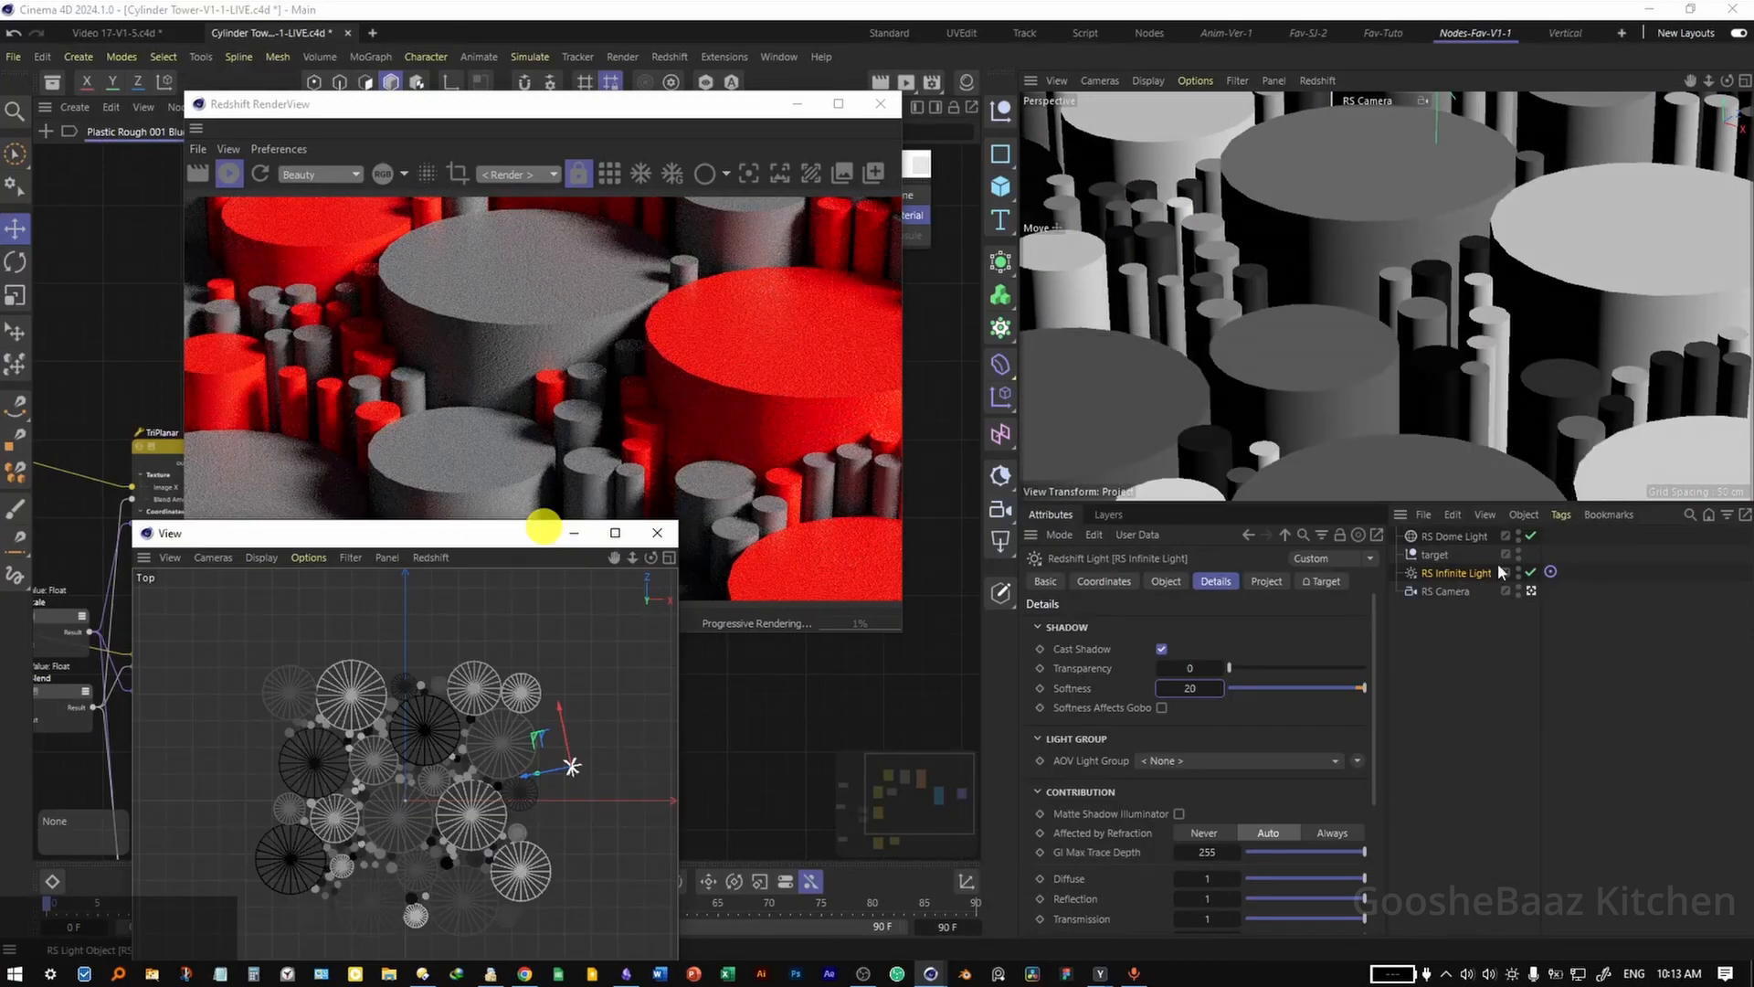
Raise the RS Dome Light's exposure to 2 and finally to 3, and move the floating view panel off the render
click(1462, 537)
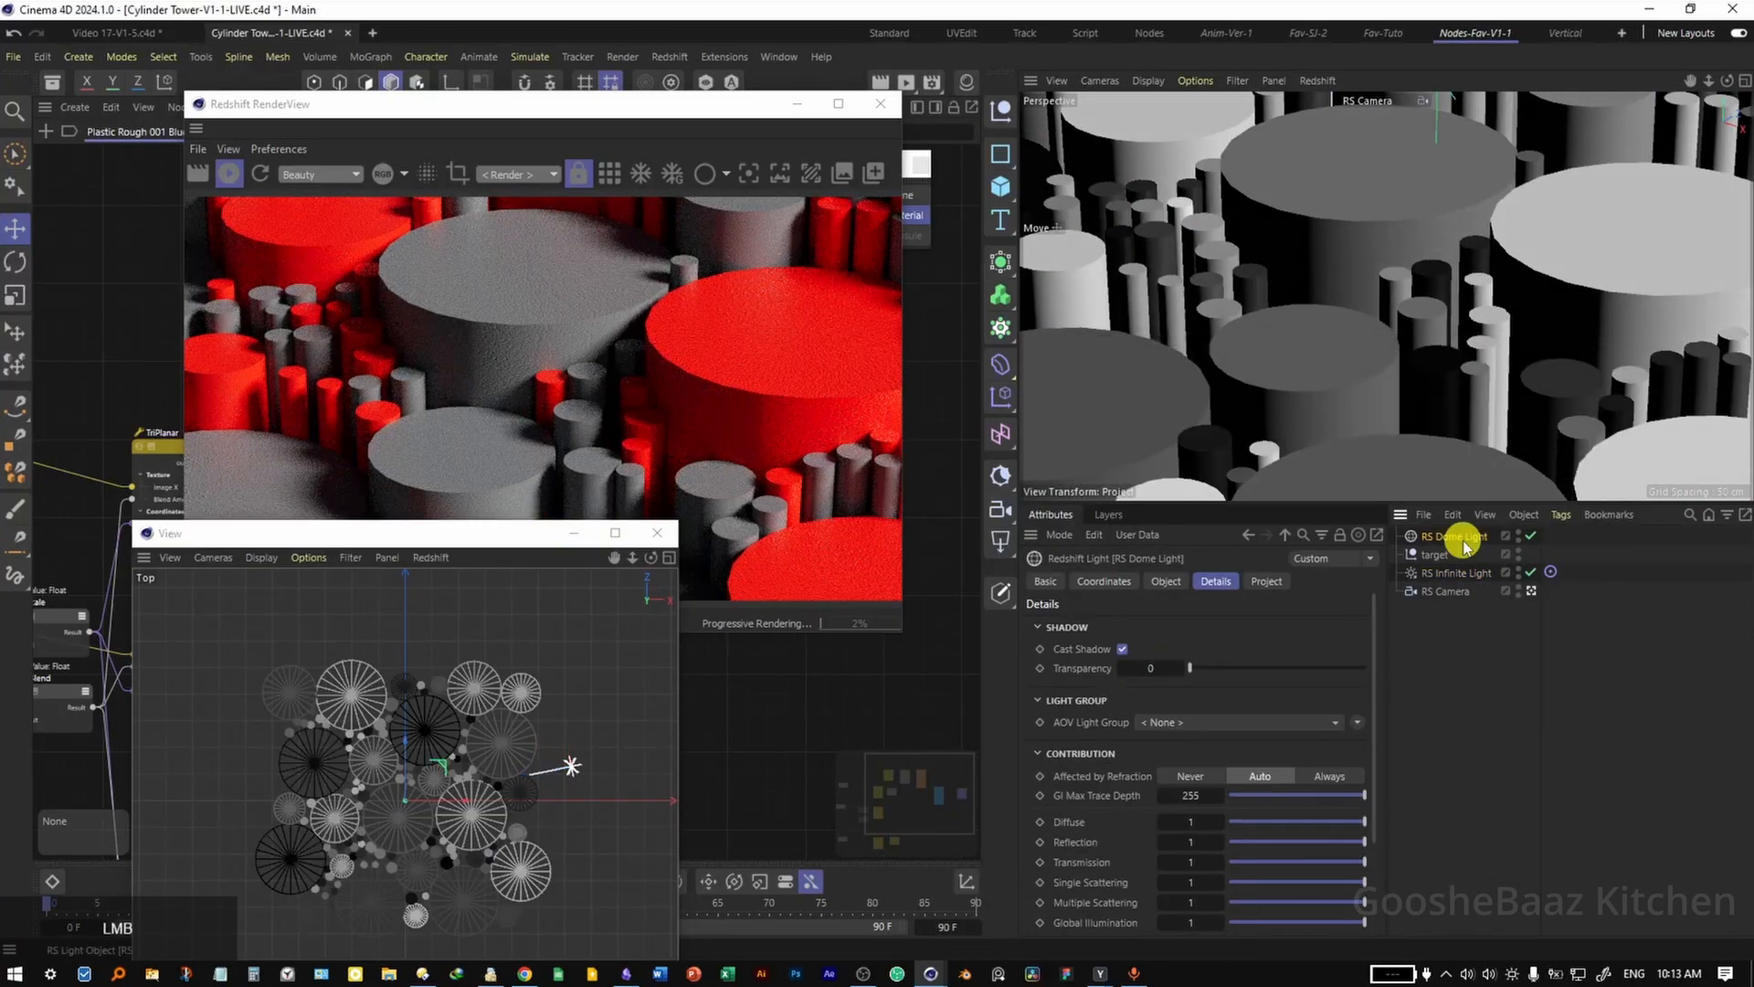
click(1166, 583)
double_click(1153, 743)
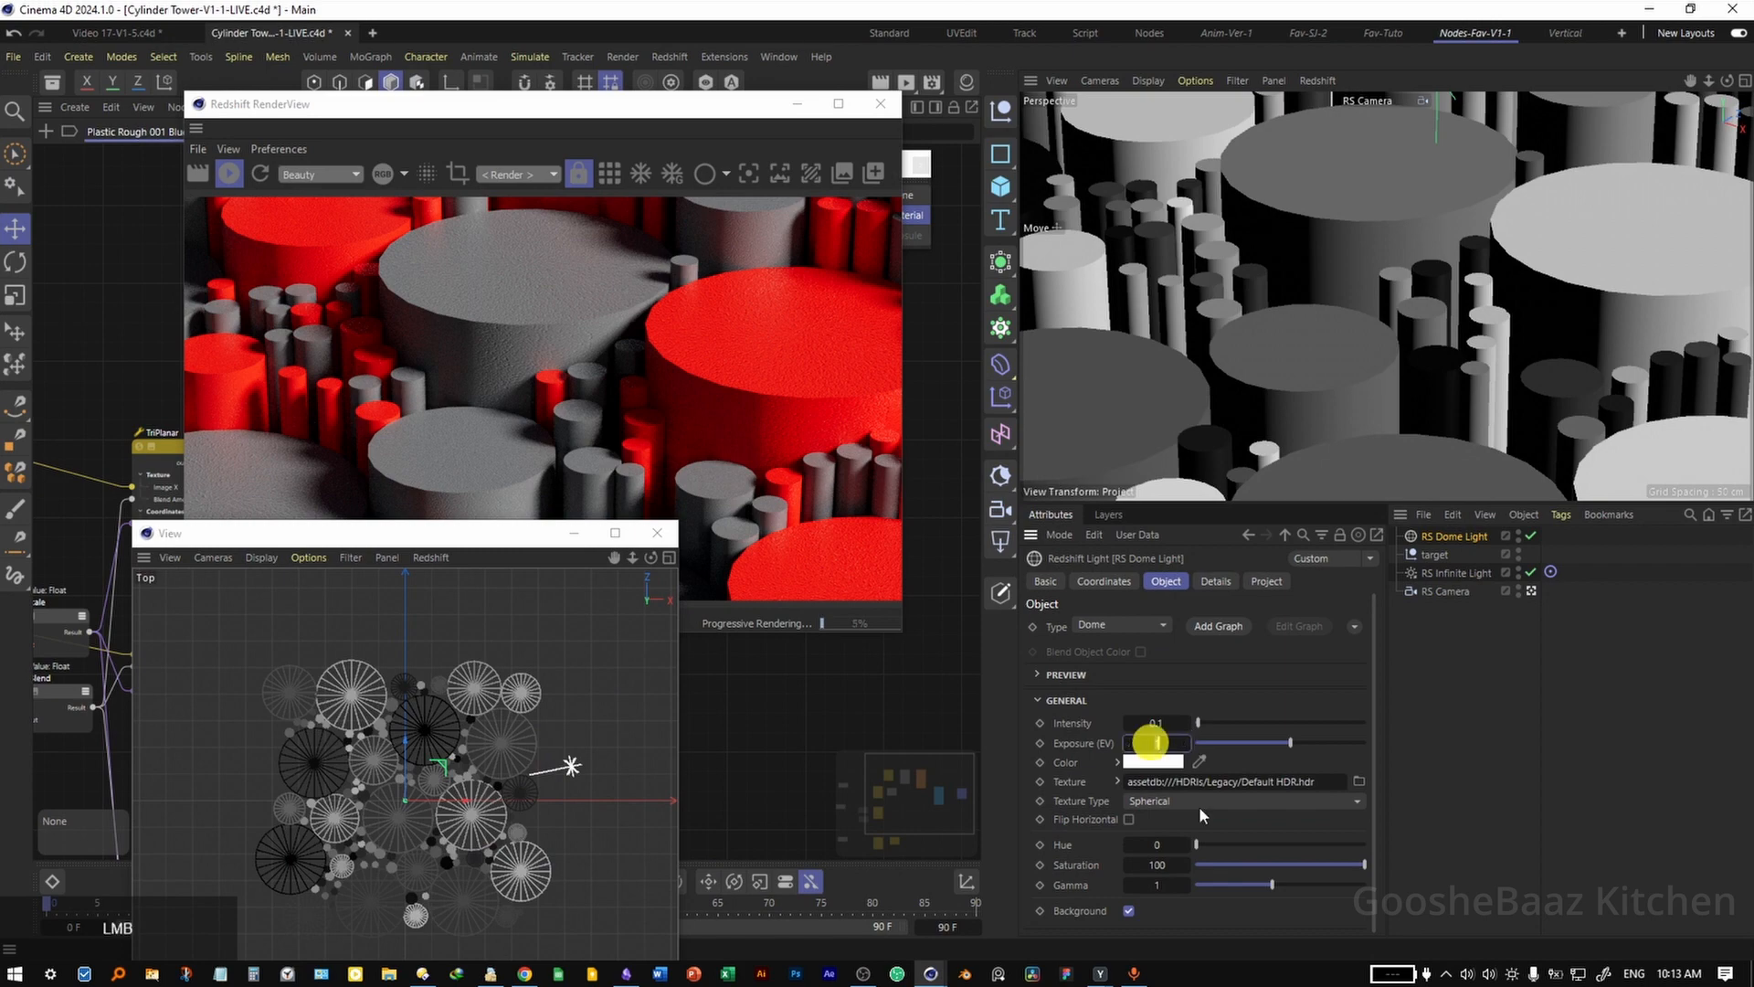
text(2)
key(Return)
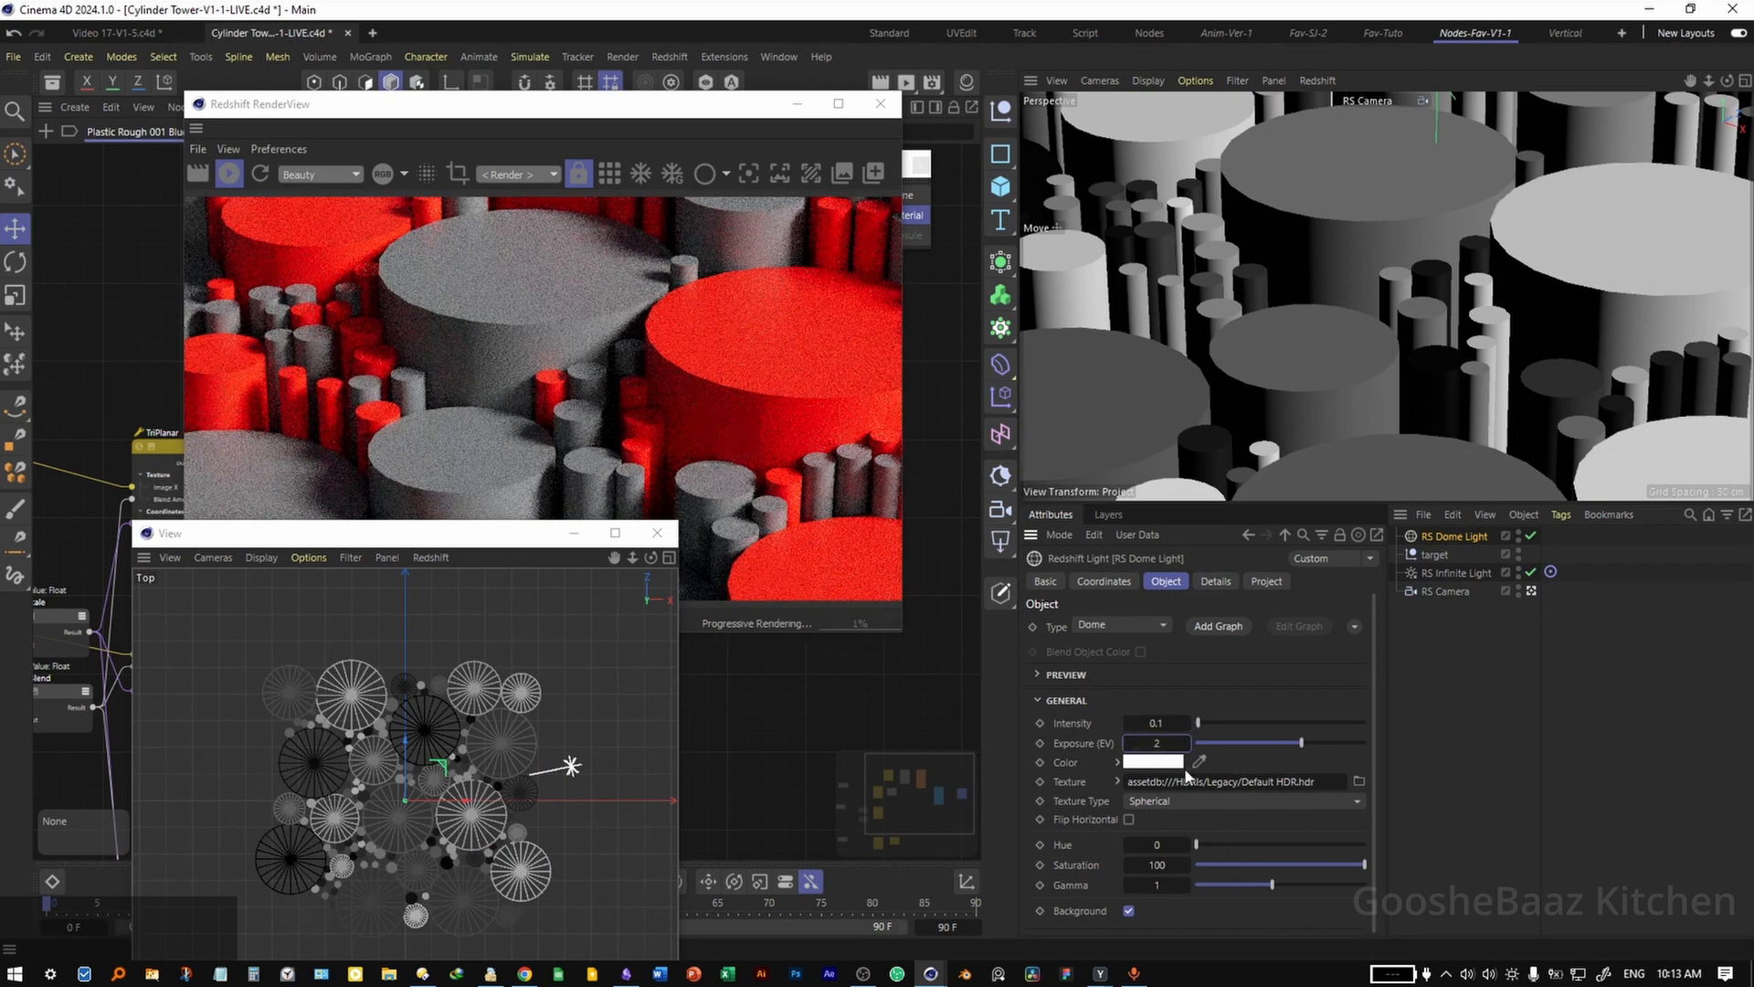
double_click(1157, 743)
text(3)
key(Return)
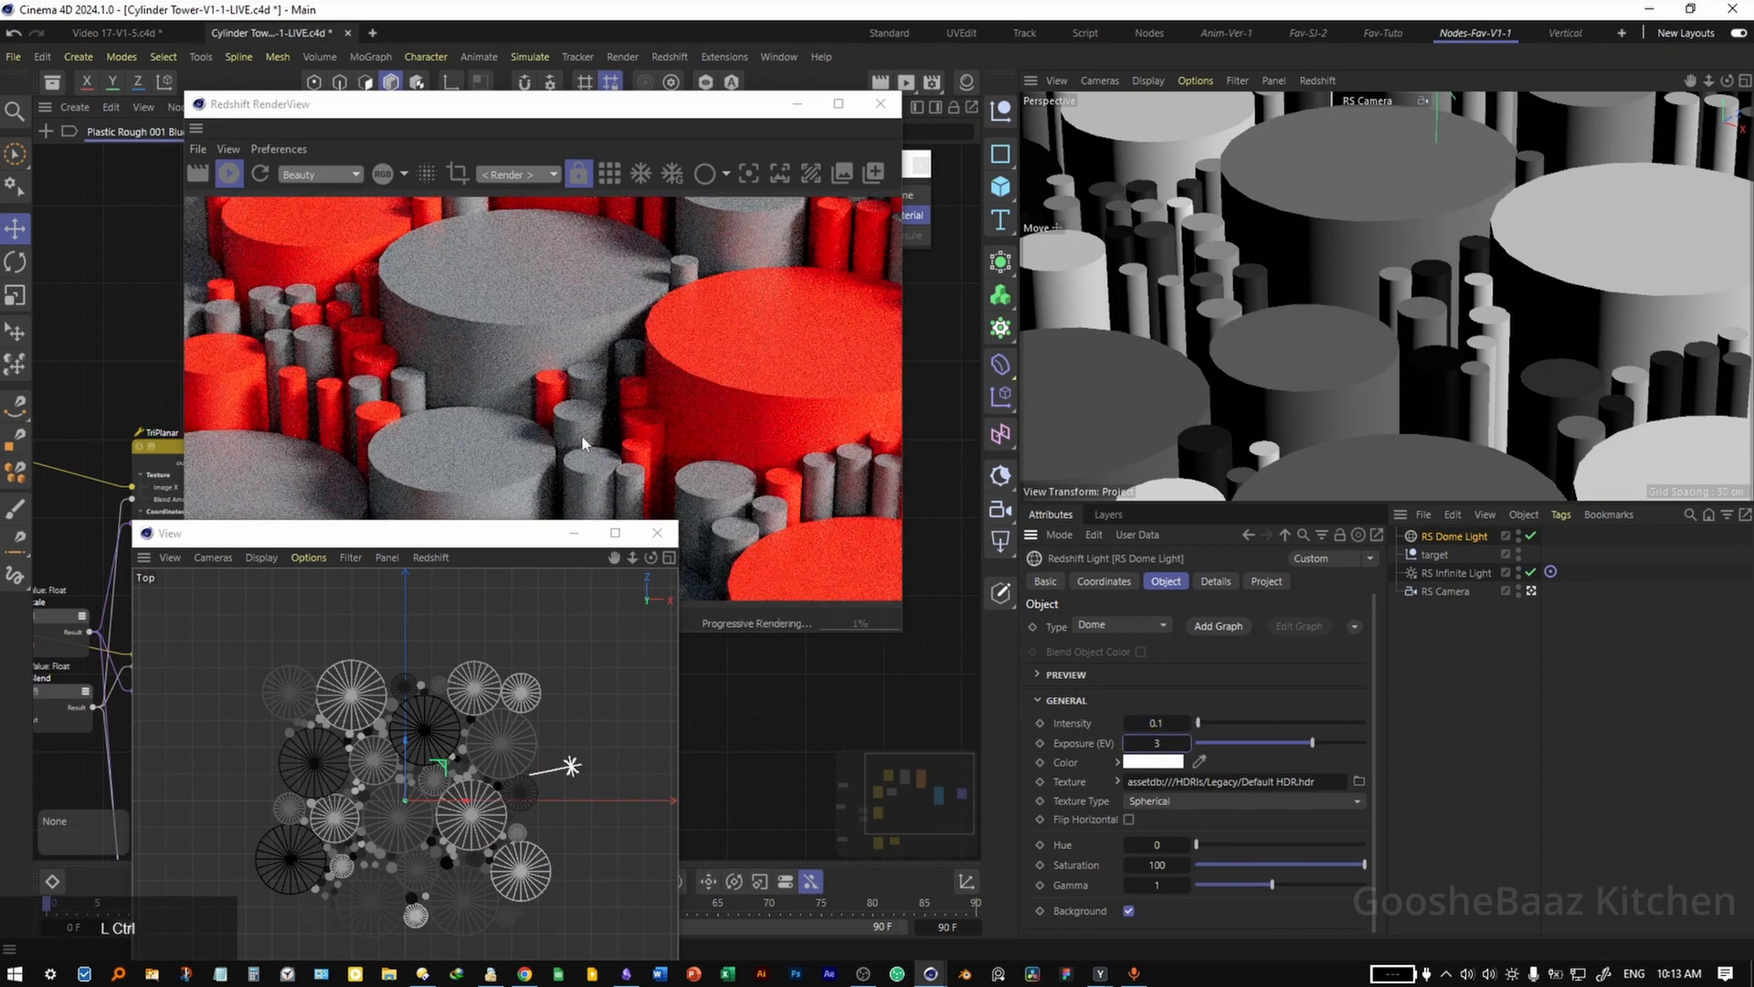
drag(446, 546, 1327, 566)
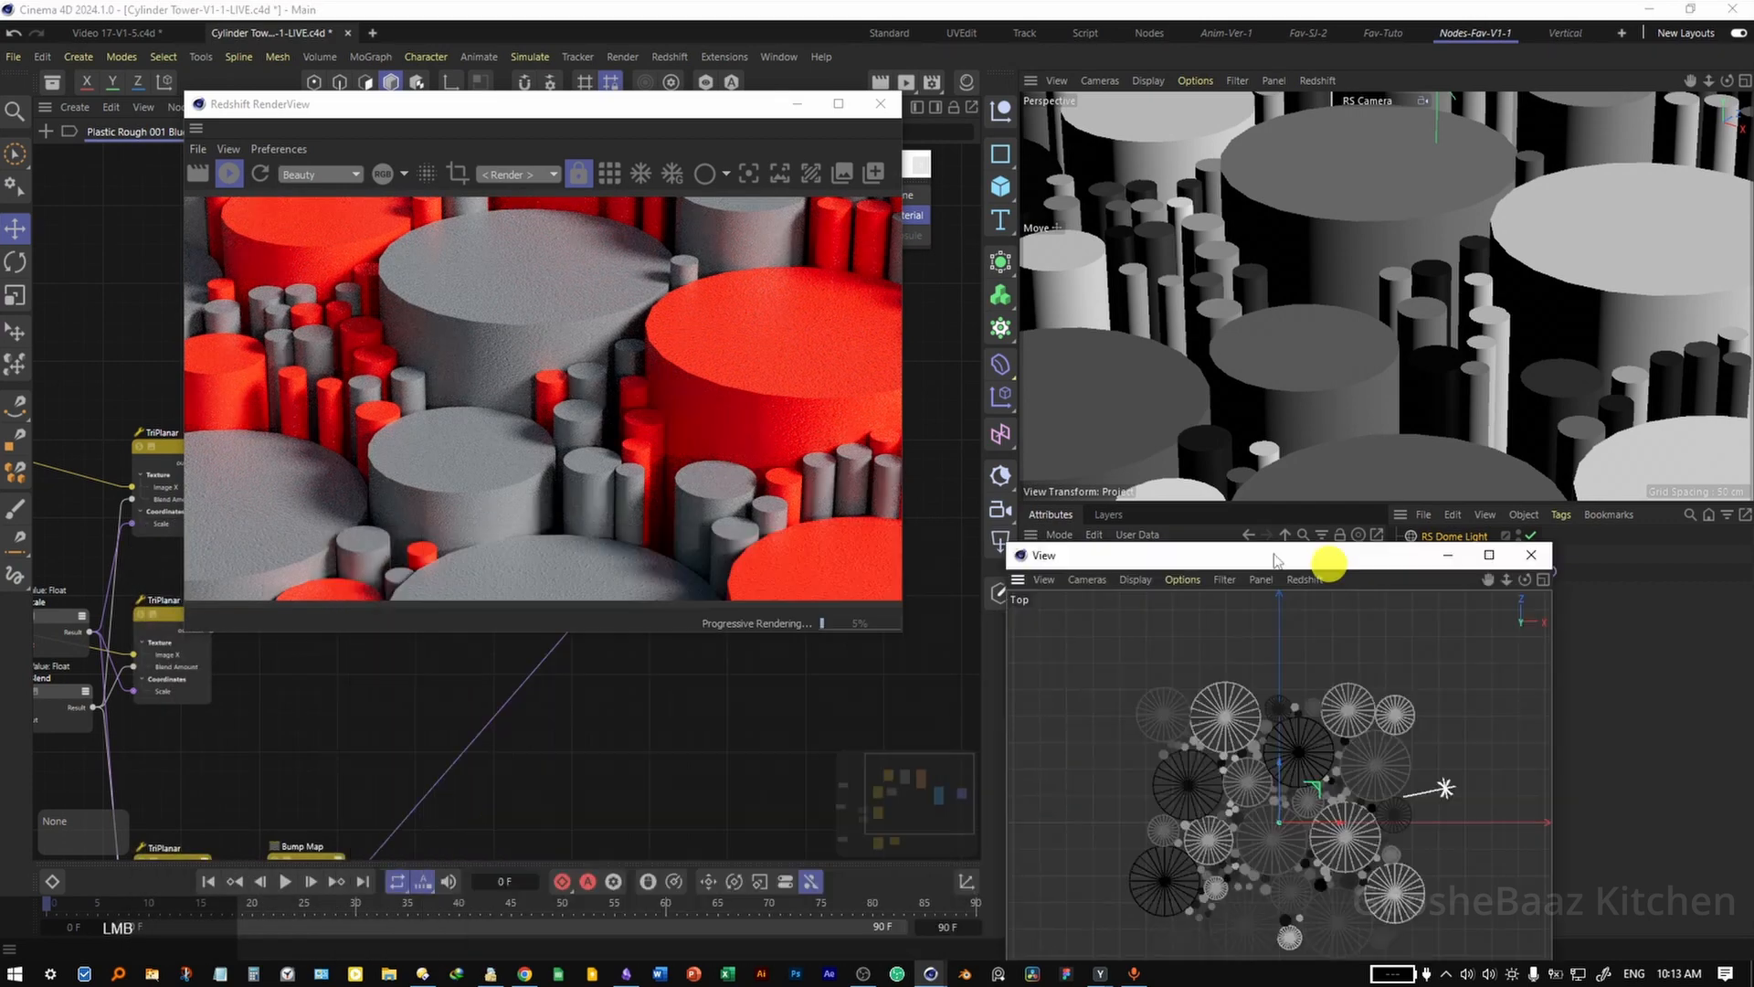